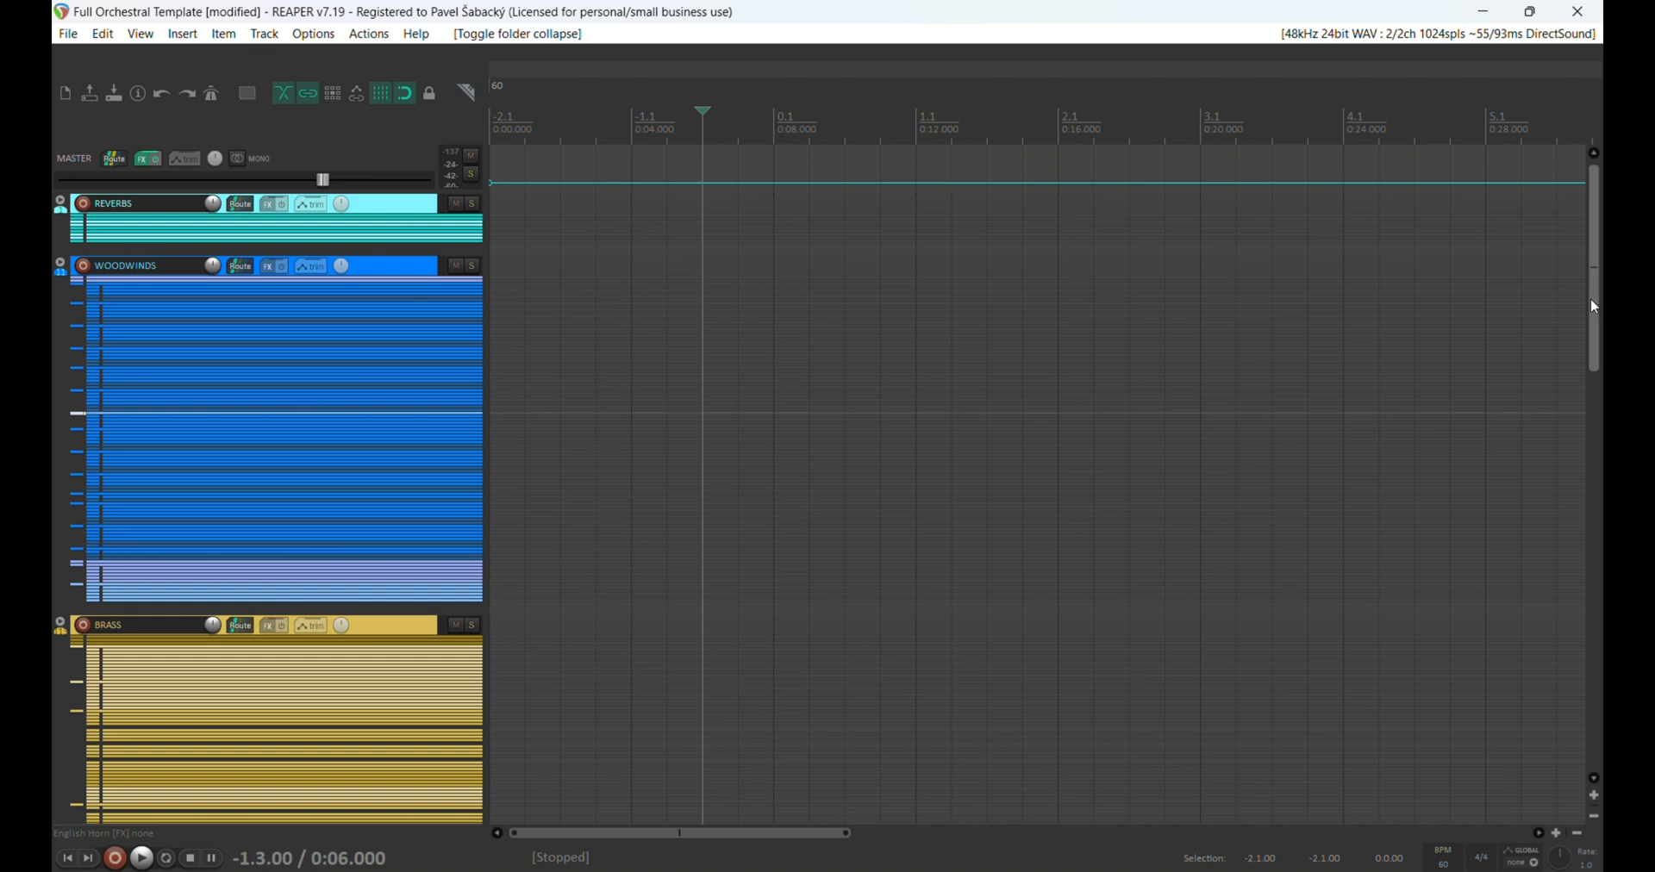
Step: Expand the SYNTHS folder at the end of the track list to view its instruments, and collapse it again
{"action": "left_click_drag", "start_coordinate": [1593, 306], "coordinate": [1593, 599]}
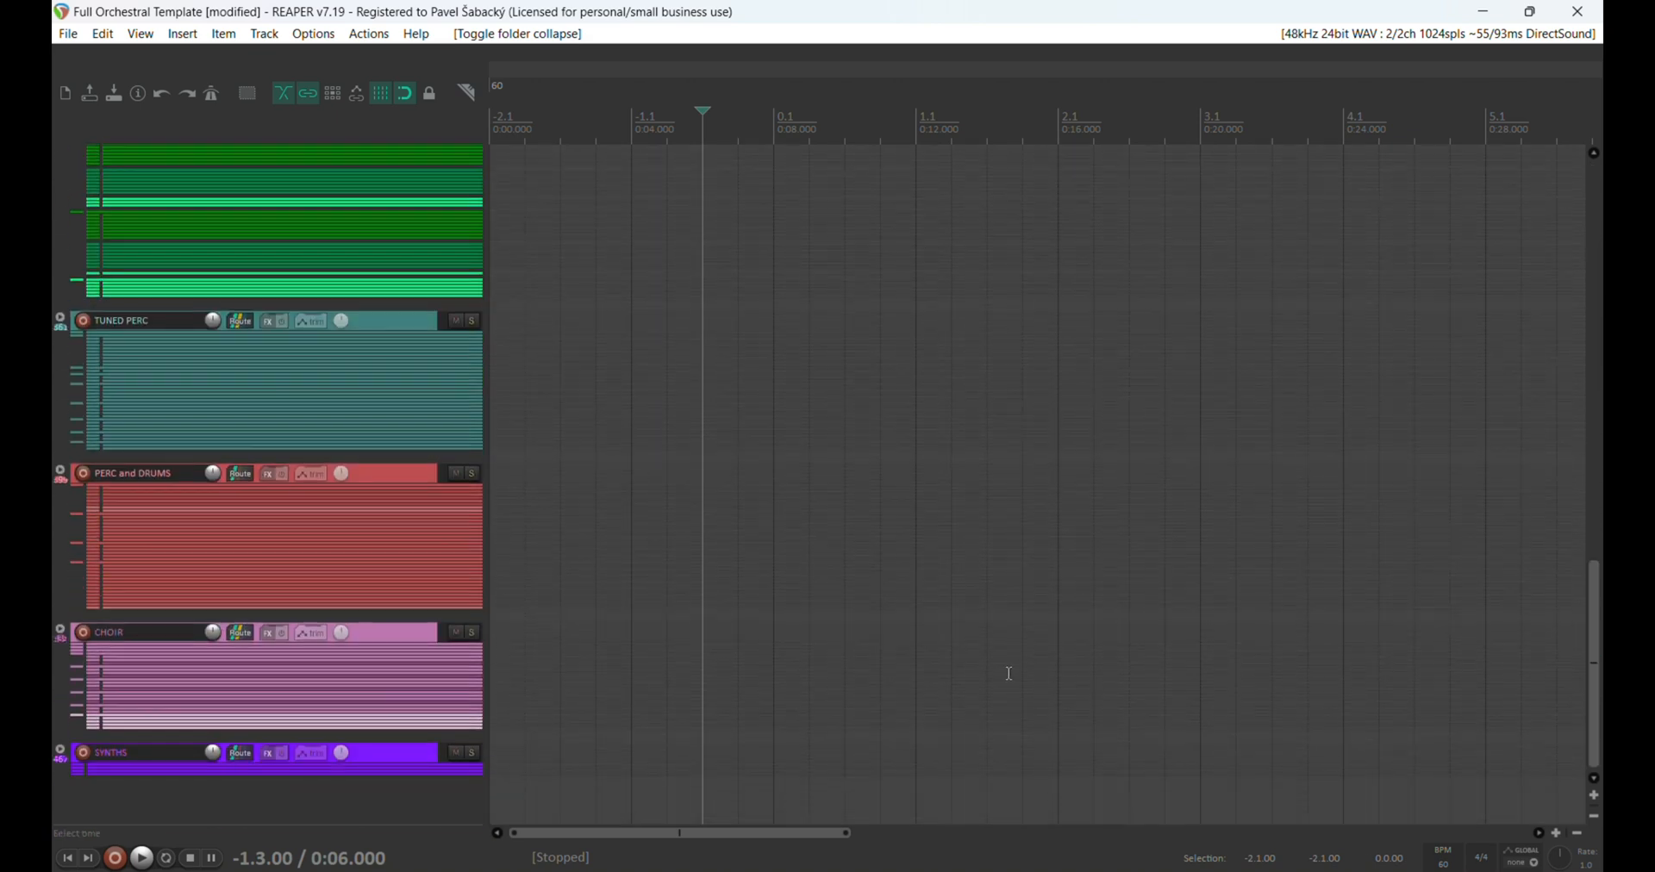
{"action": "left_click", "coordinate": [67, 759]}
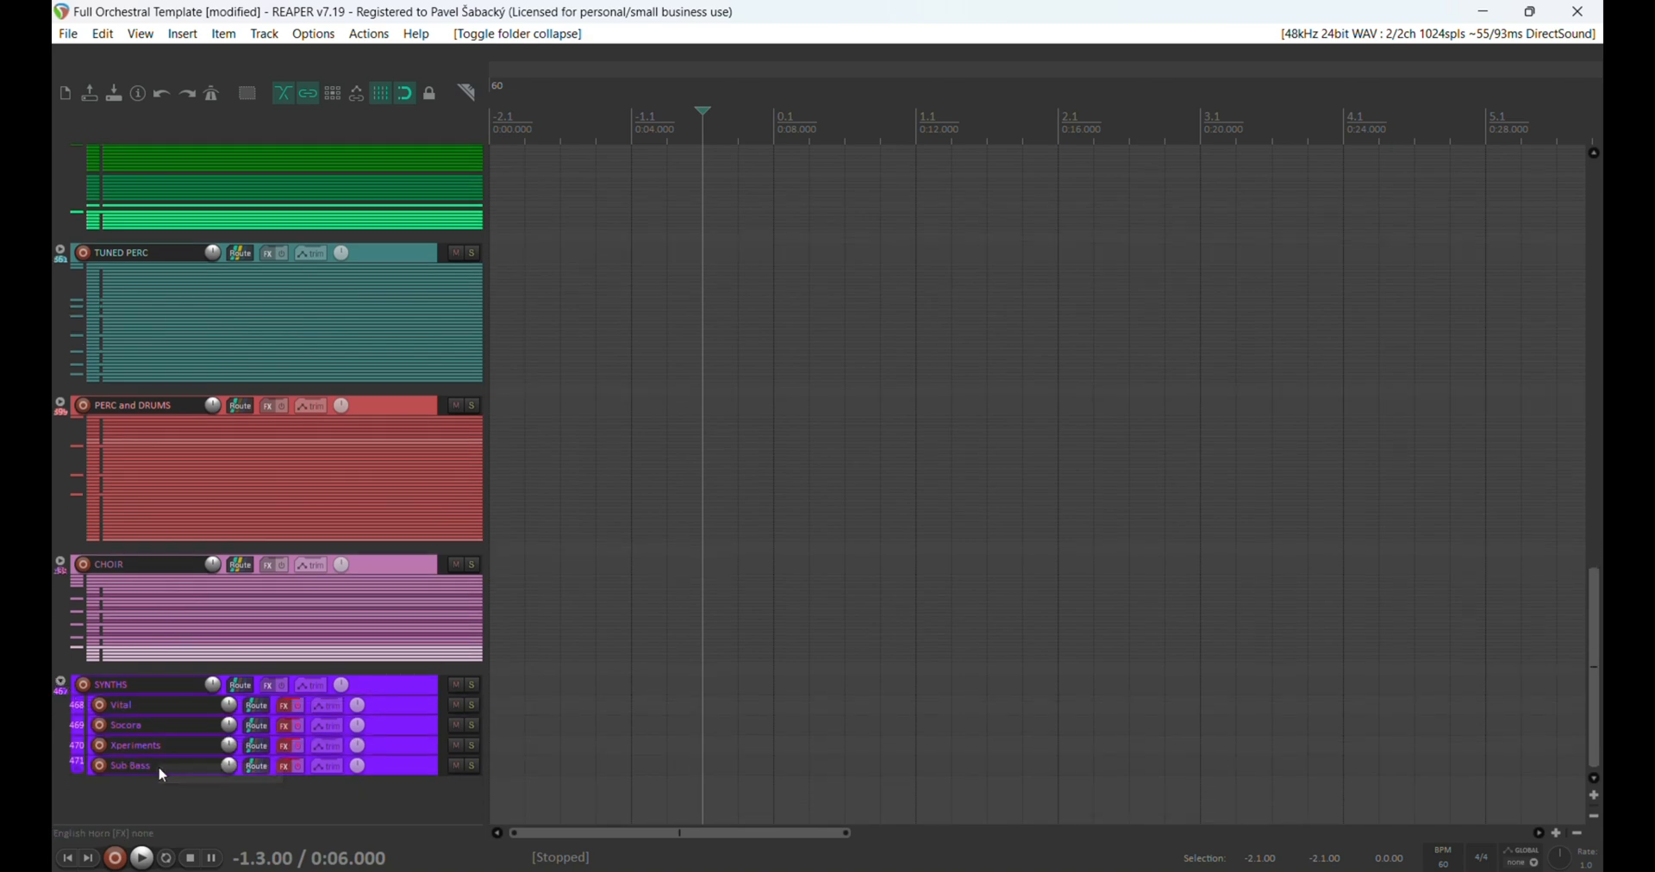
{"action": "left_click", "coordinate": [60, 685]}
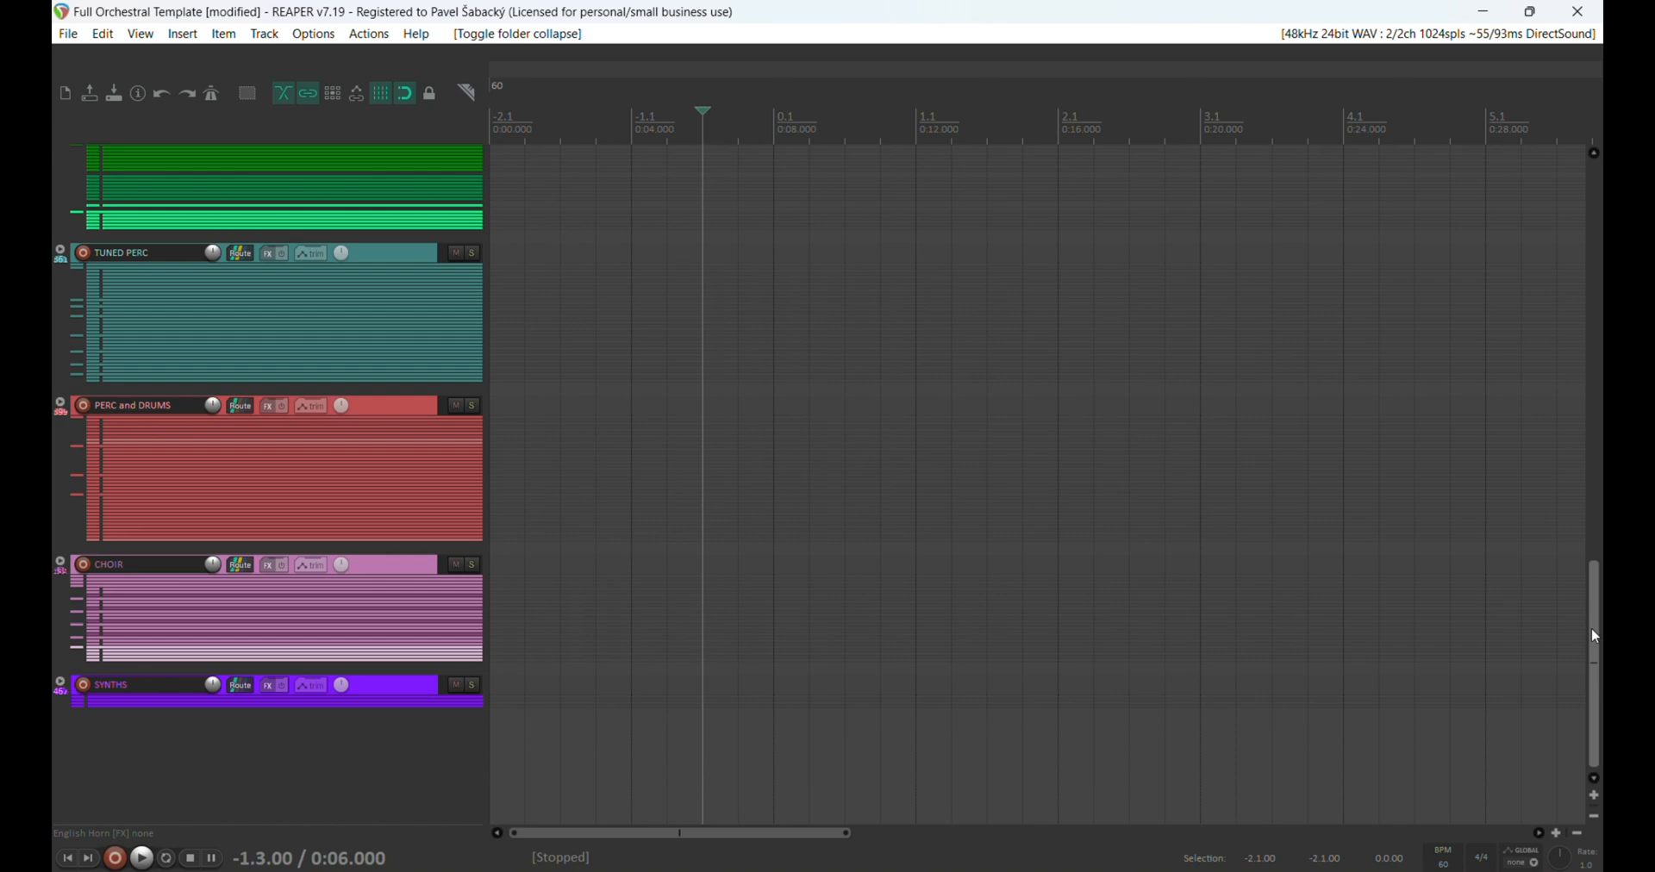
{"action": "left_click_drag", "start_coordinate": [1596, 636], "coordinate": [1567, 215]}
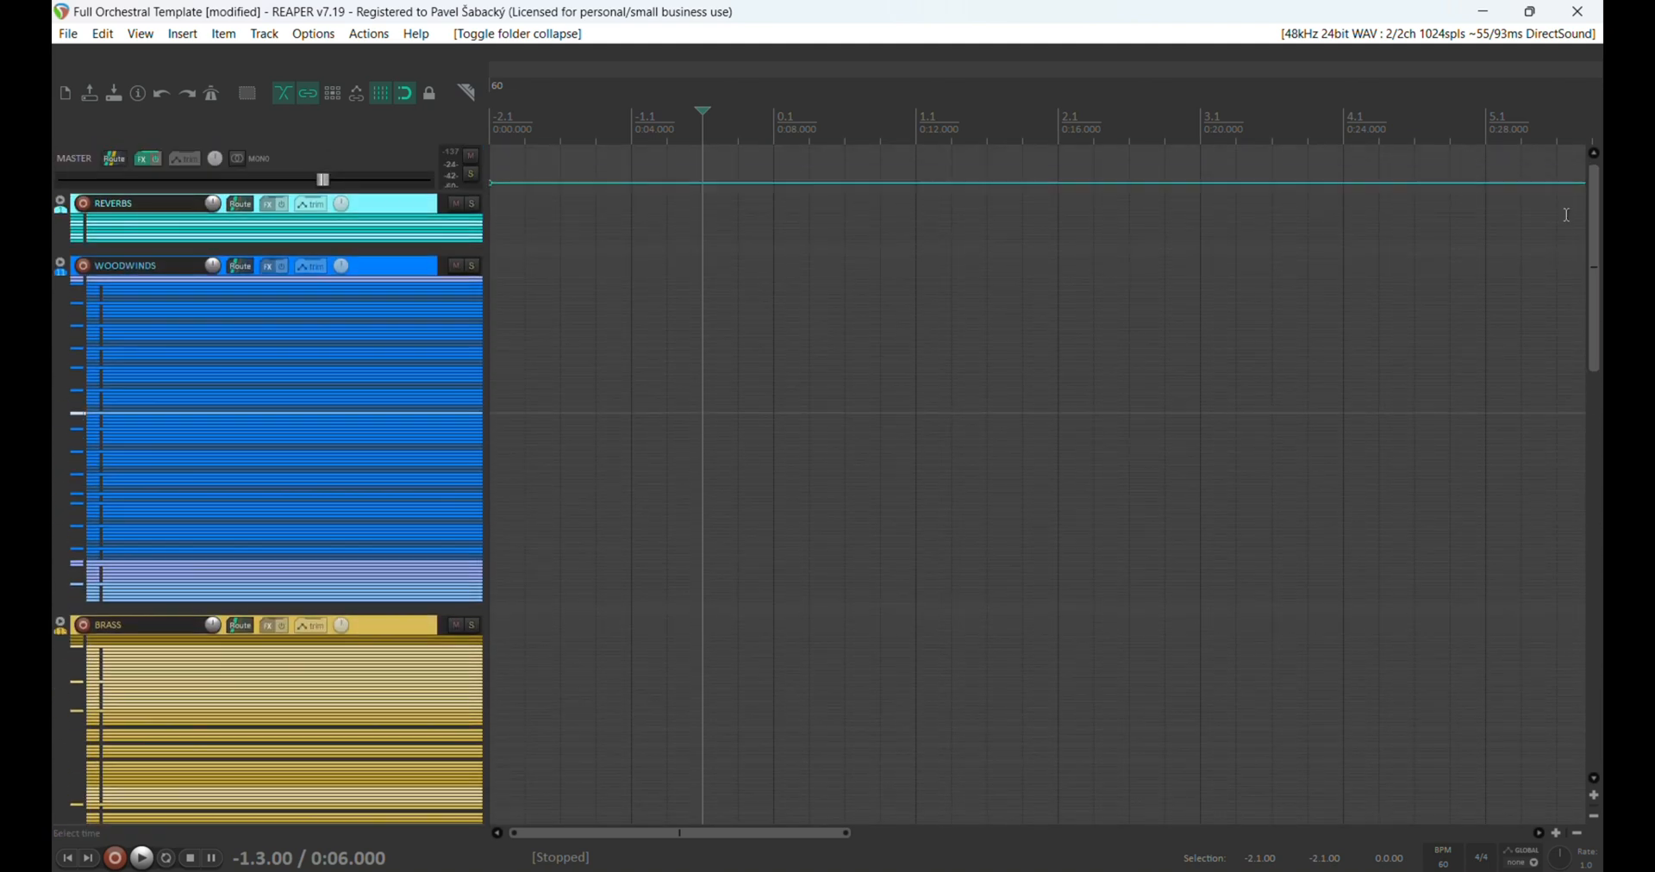
Step: Expand the REVERBS and WOODWINDS folders to show their child tracks
{"action": "left_click", "coordinate": [60, 207]}
{"action": "mouse_move", "coordinate": [1592, 275]}
{"action": "left_mouse_down"}
{"action": "mouse_move", "coordinate": [1592, 304]}
{"action": "mouse_move", "coordinate": [1596, 245]}
{"action": "left_mouse_up"}
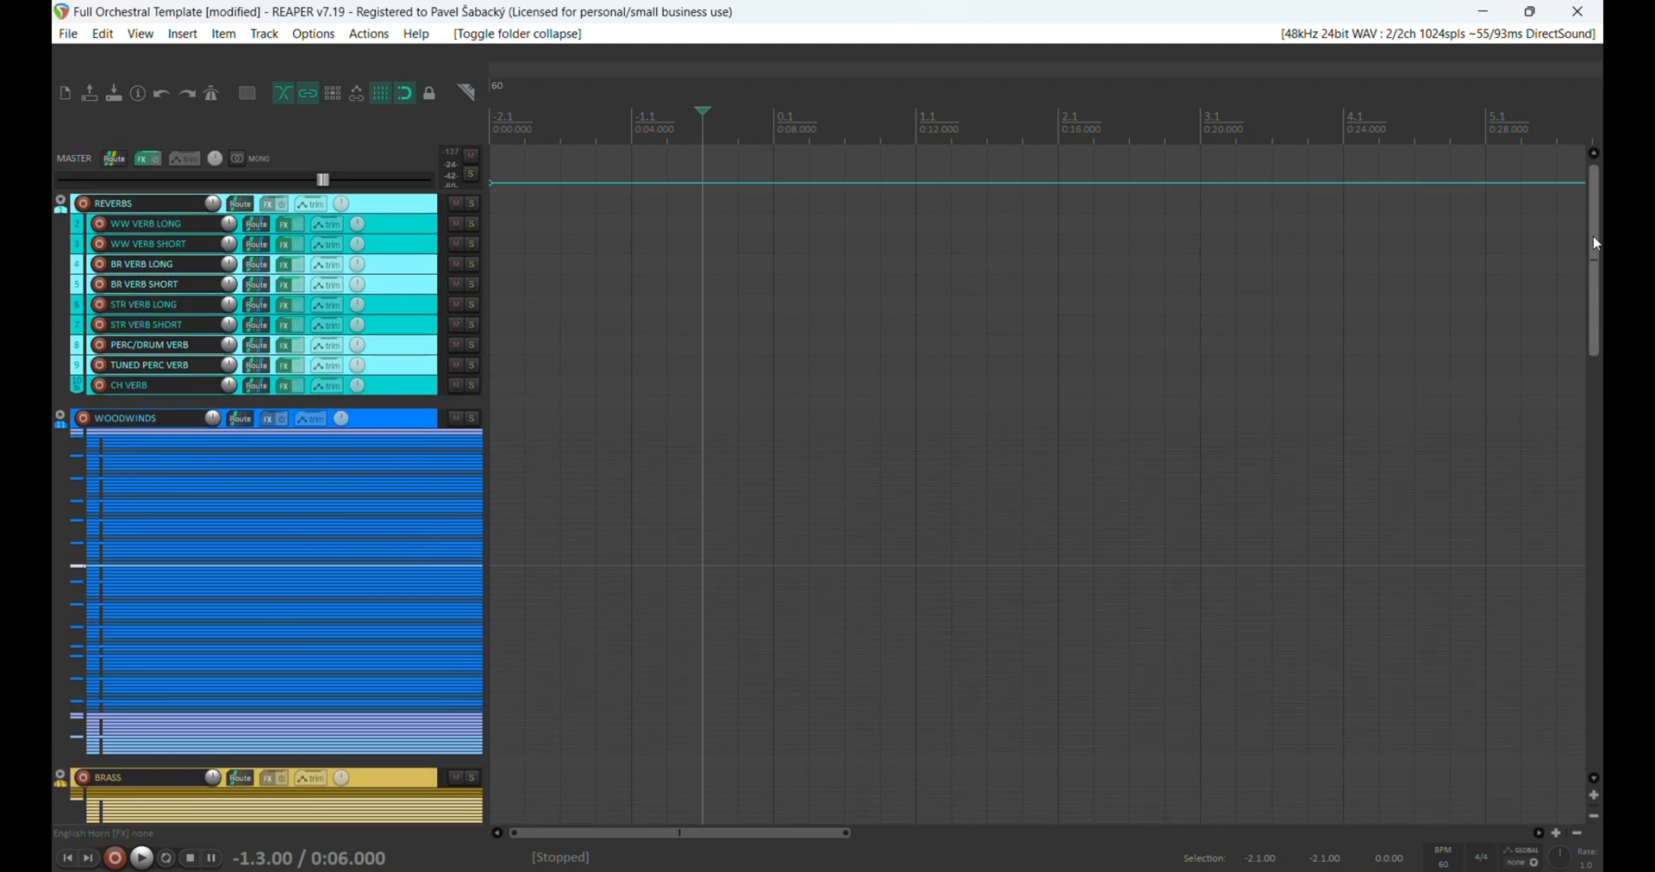
{"action": "left_click_drag", "start_coordinate": [1596, 245], "coordinate": [1595, 291]}
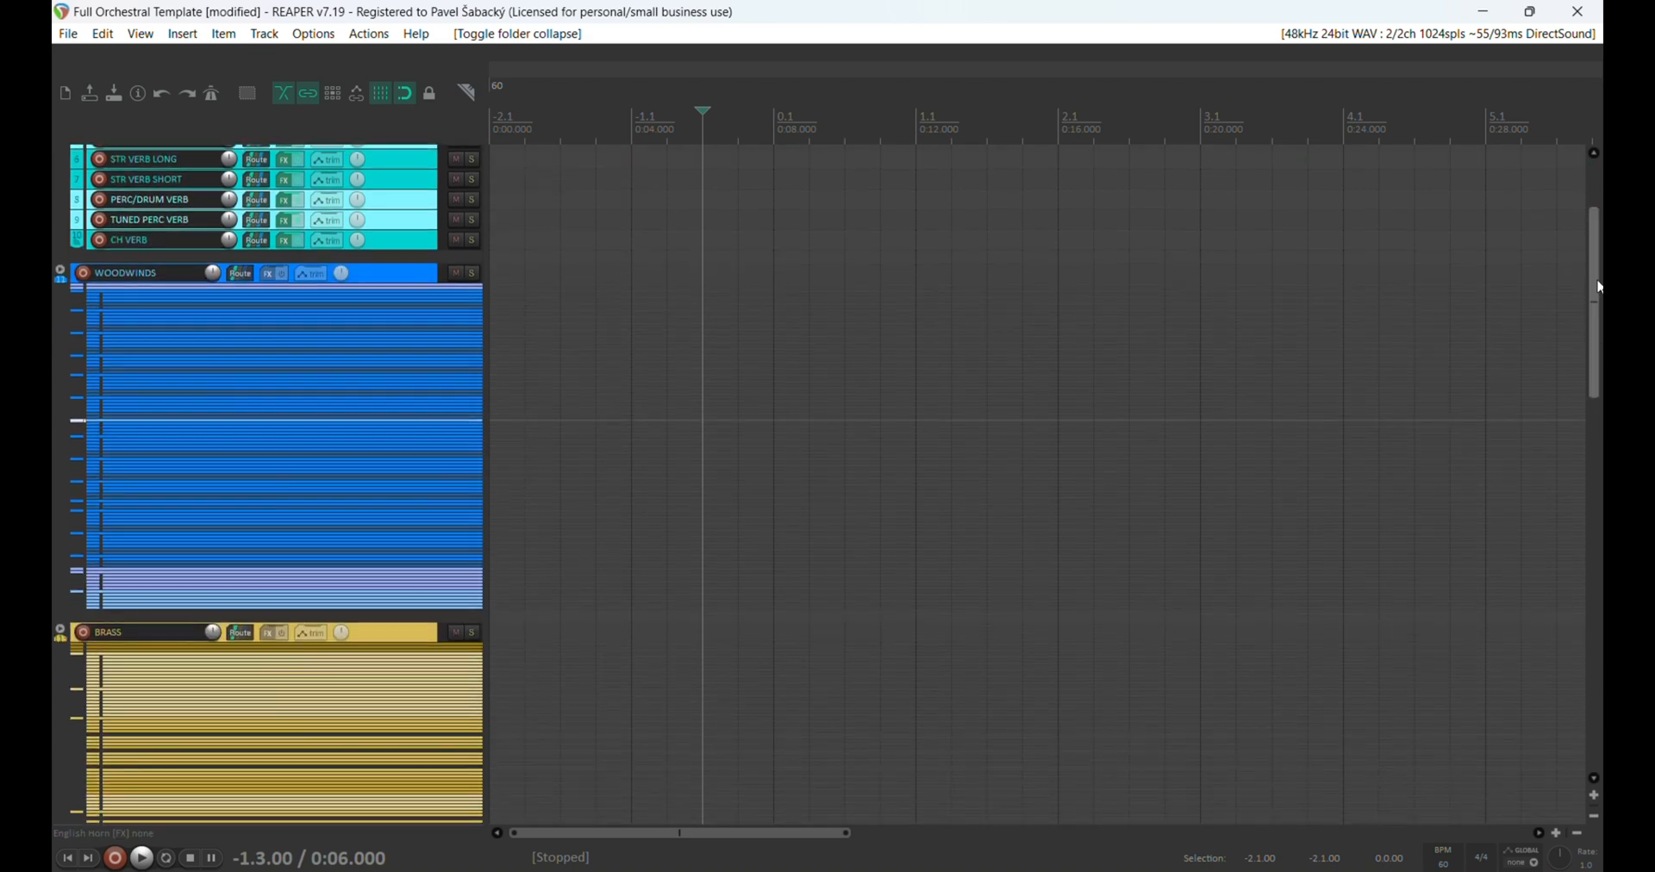
{"action": "left_click", "coordinate": [60, 272]}
{"action": "scroll", "coordinate": [57, 402], "scroll_direction": "down", "scroll_amount": 3}
{"action": "scroll", "coordinate": [57, 400], "scroll_direction": "up", "scroll_amount": 3}
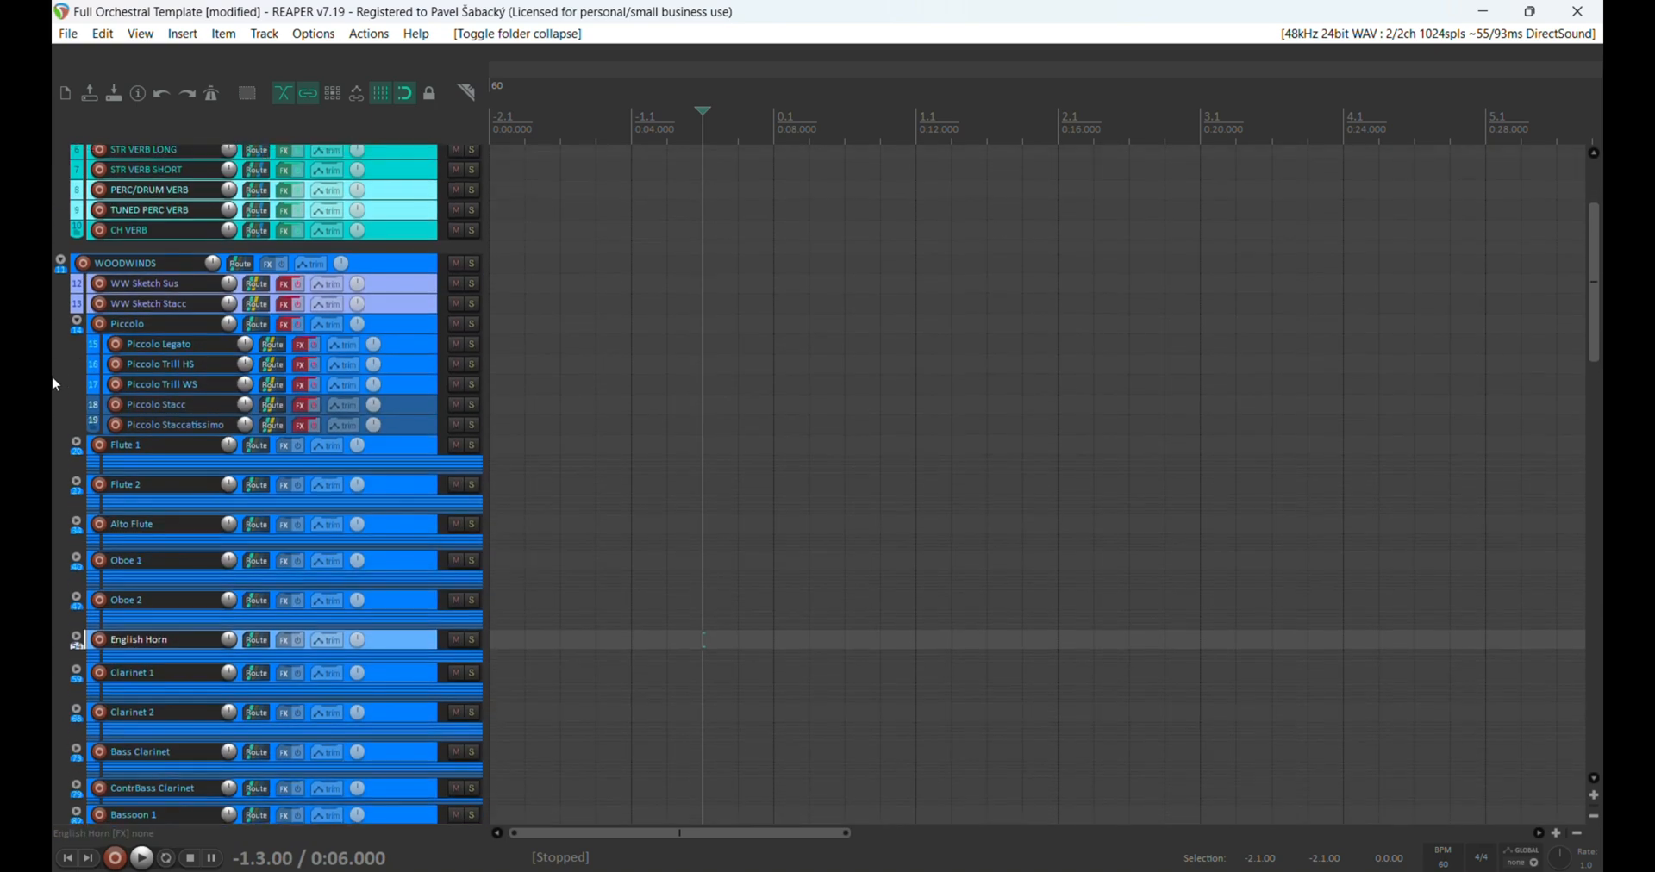
Step: Audition the WW Sketch Sus track by enabling its effects and record-arming it, and switch both off again
{"action": "left_click", "coordinate": [172, 287]}
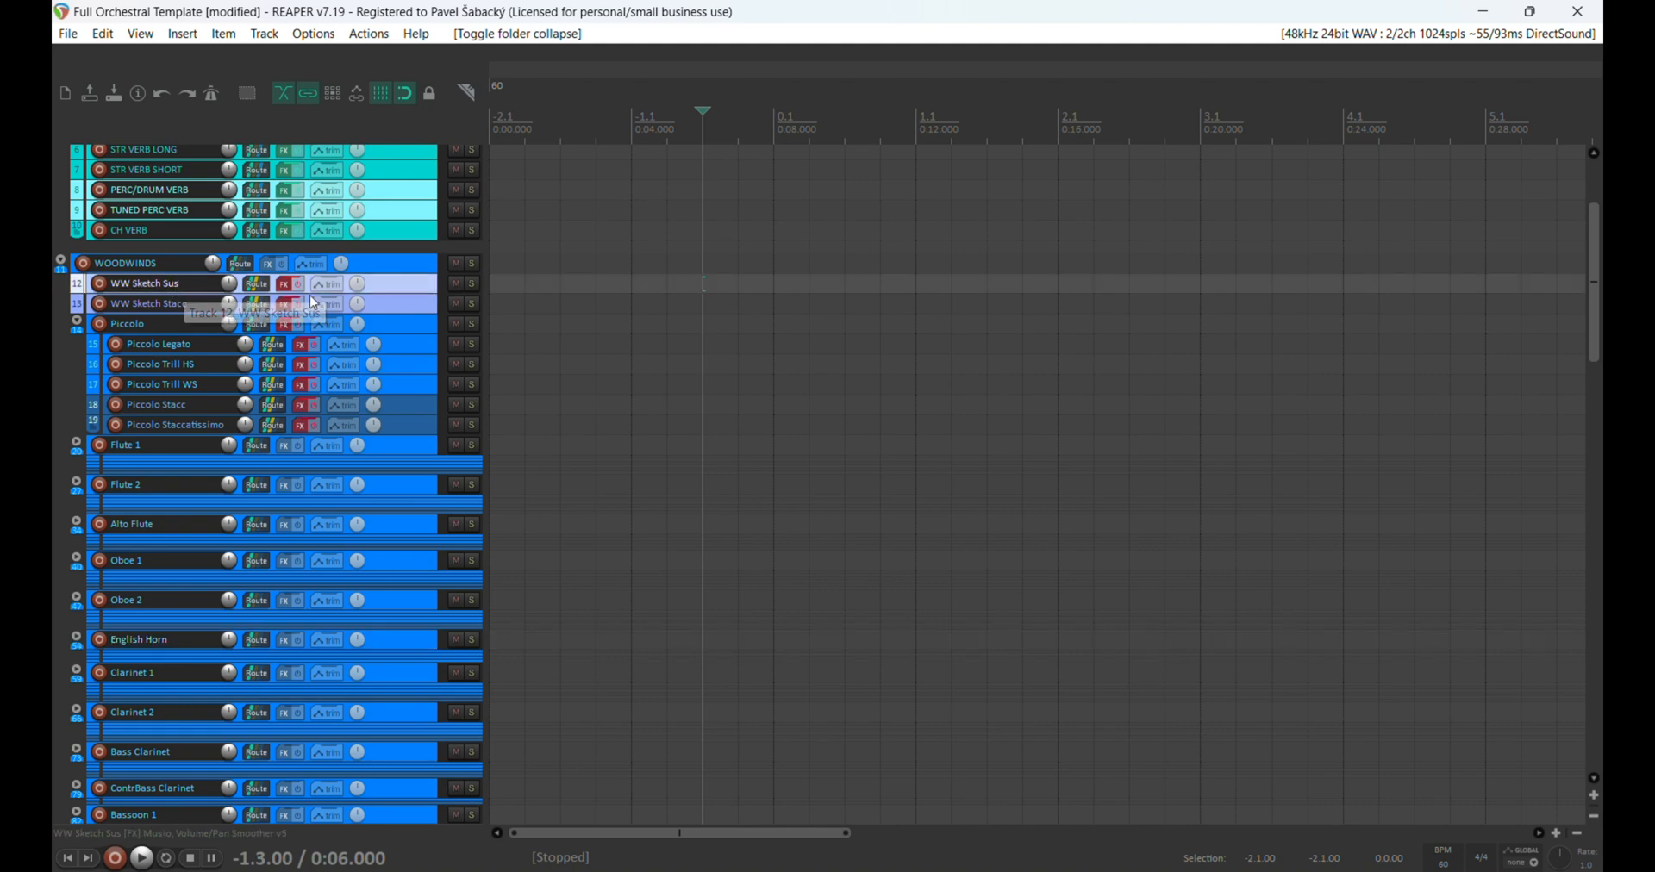
{"action": "left_click", "coordinate": [286, 287]}
{"action": "left_click", "coordinate": [559, 281]}
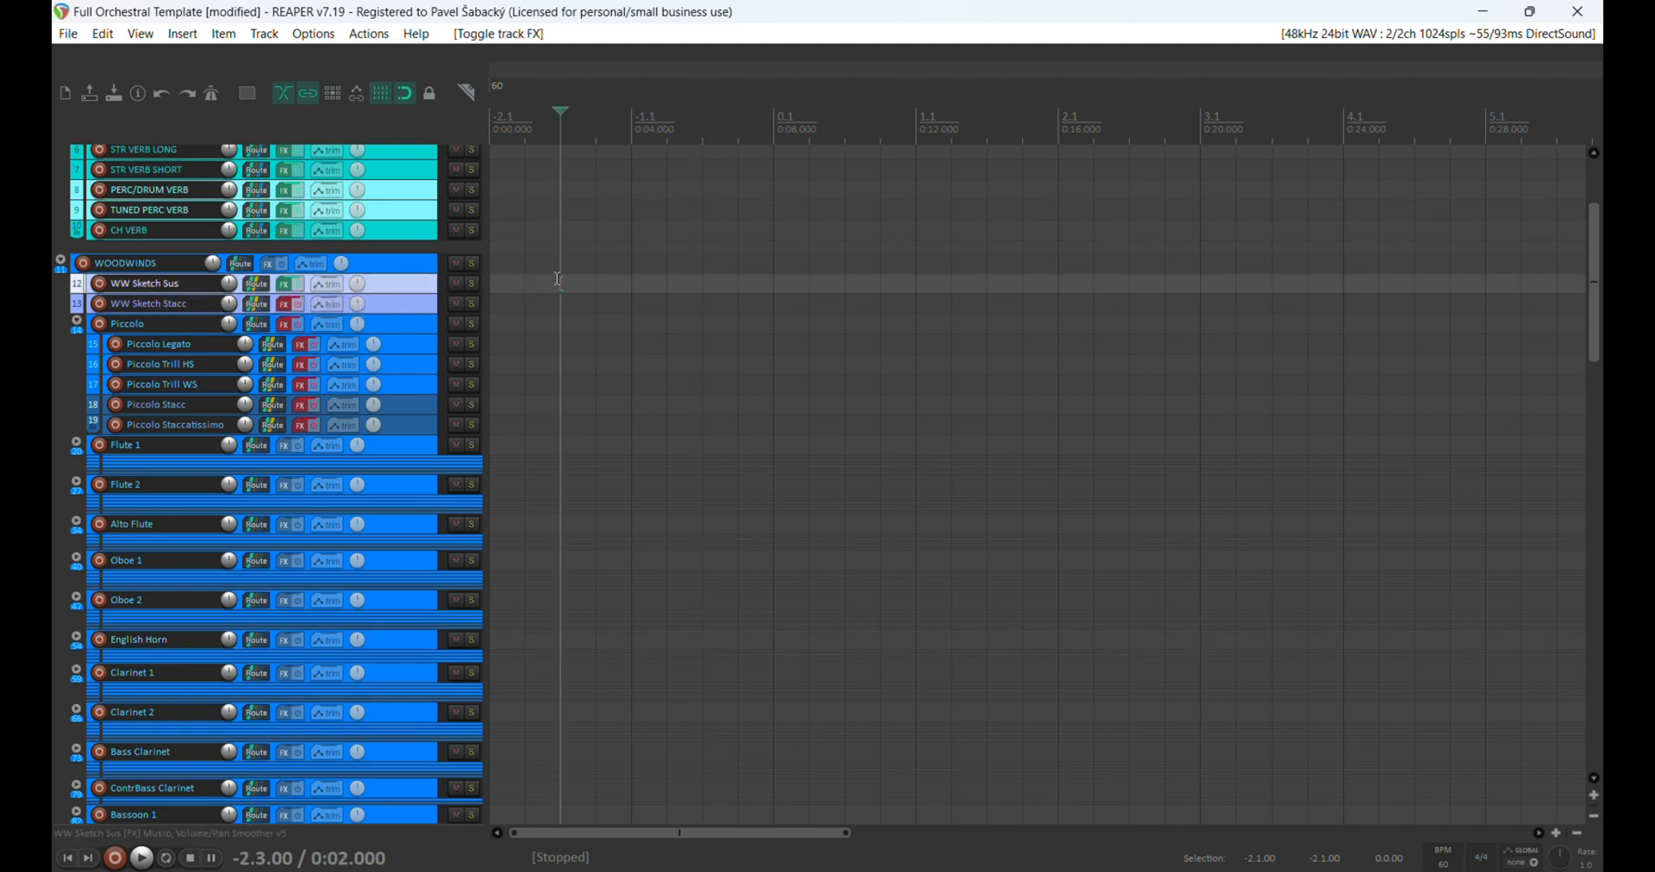
{"action": "left_click", "coordinate": [100, 284]}
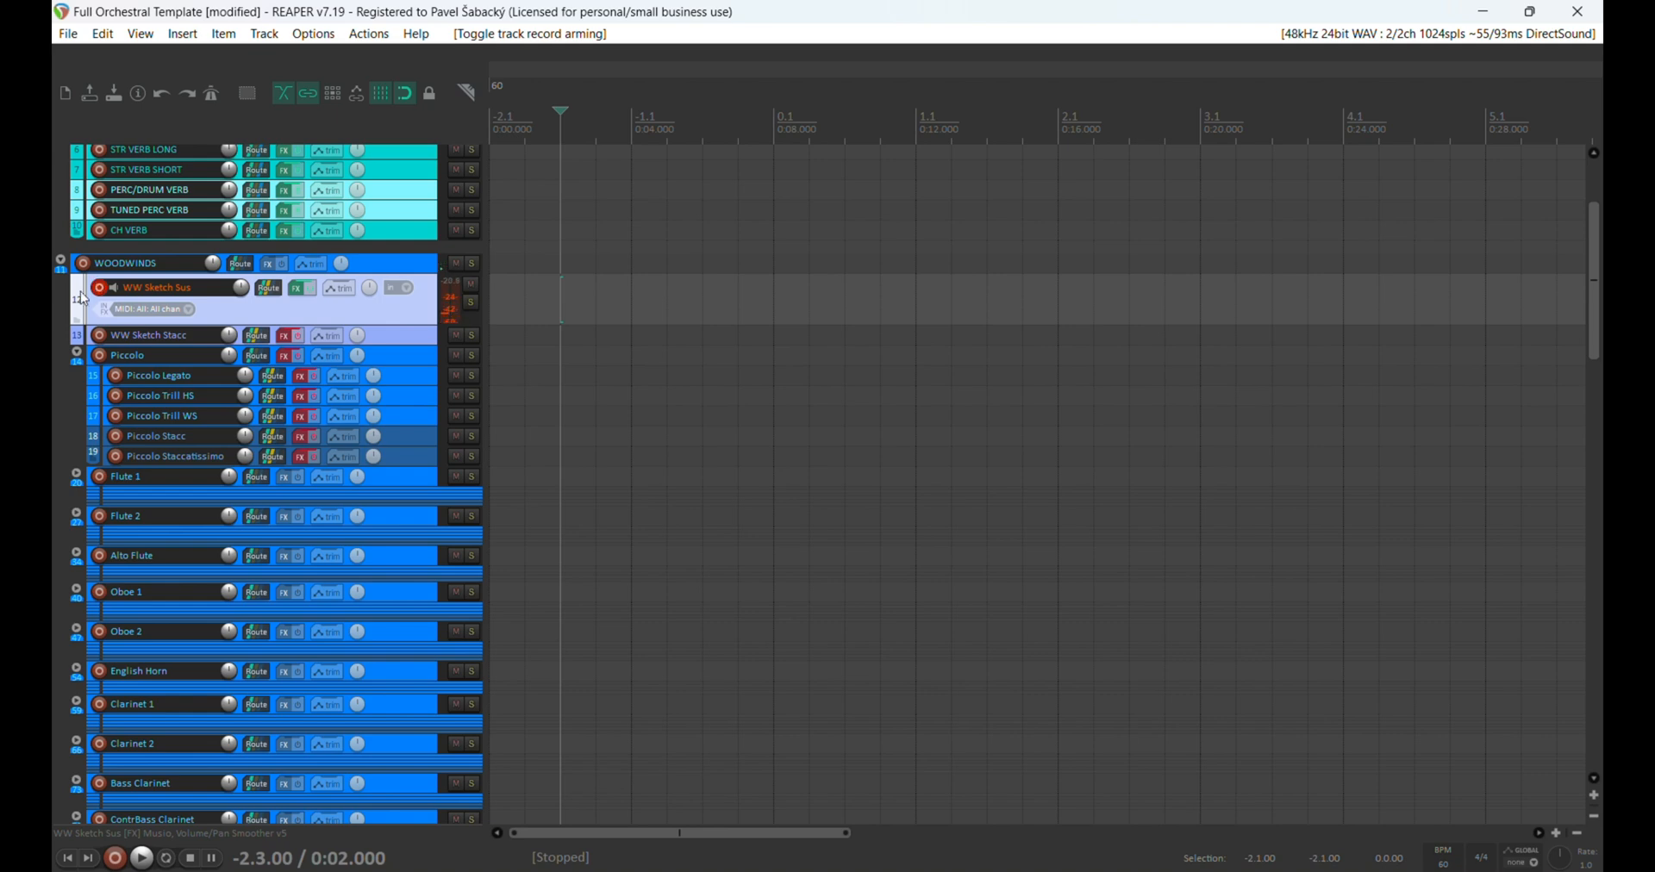
{"action": "left_click", "coordinate": [100, 287]}
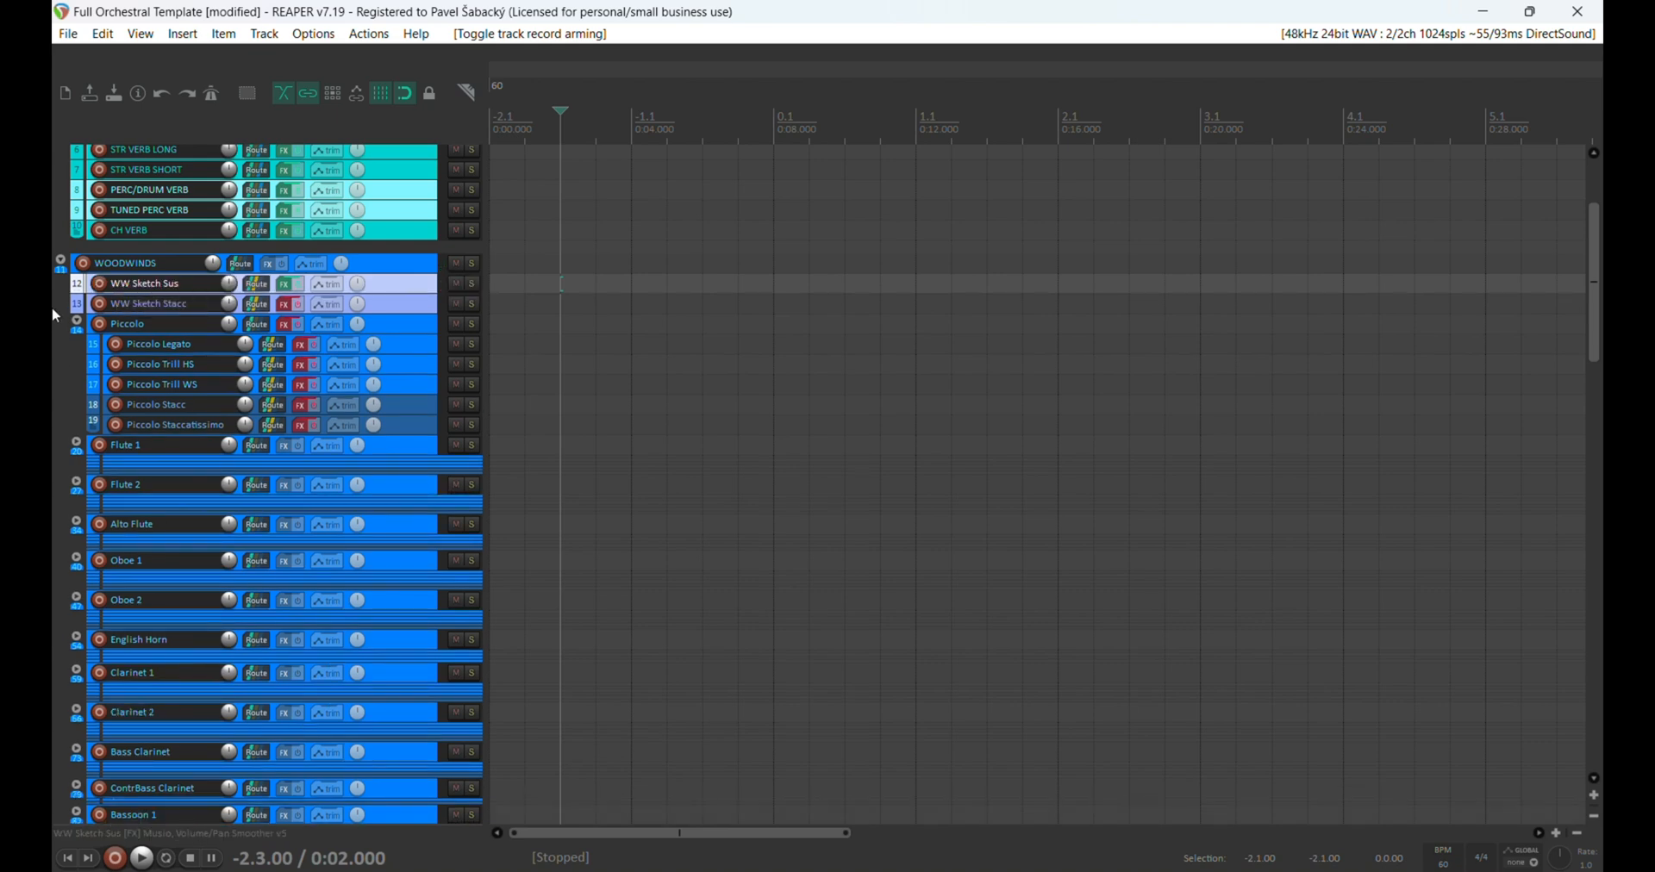
{"action": "left_click", "coordinate": [297, 284]}
Step: Select the WW Sketch Stacc track and collapse the Piccolo folder
{"action": "left_click", "coordinate": [174, 312]}
{"action": "scroll", "coordinate": [58, 335], "scroll_direction": "down", "scroll_amount": 4}
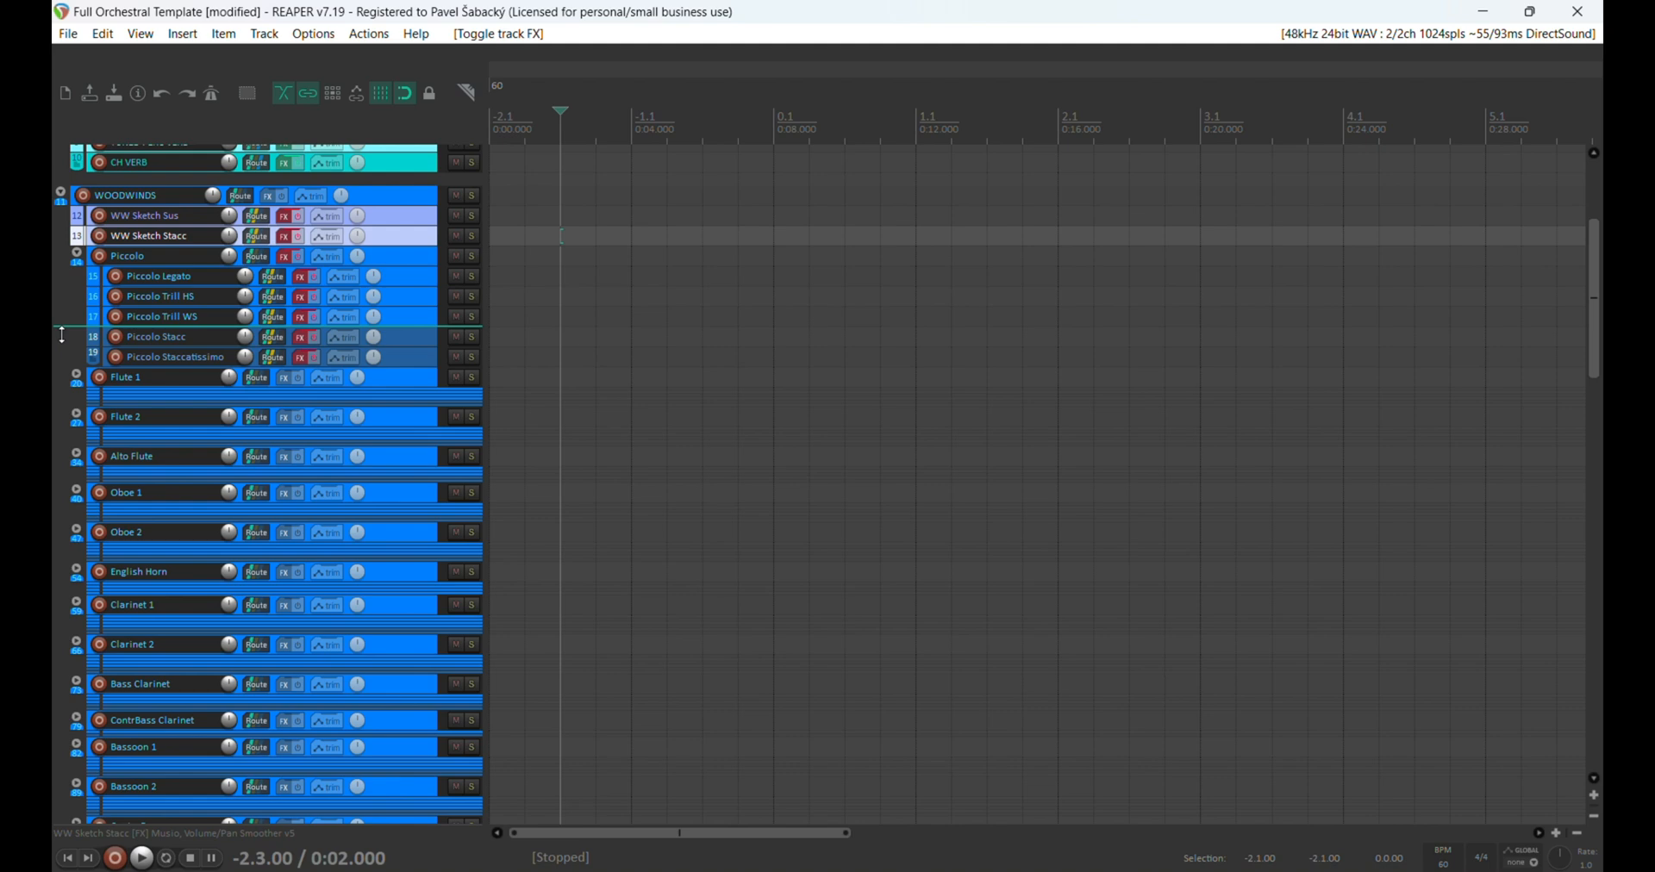
{"action": "scroll", "coordinate": [60, 338], "scroll_direction": "up", "scroll_amount": 1}
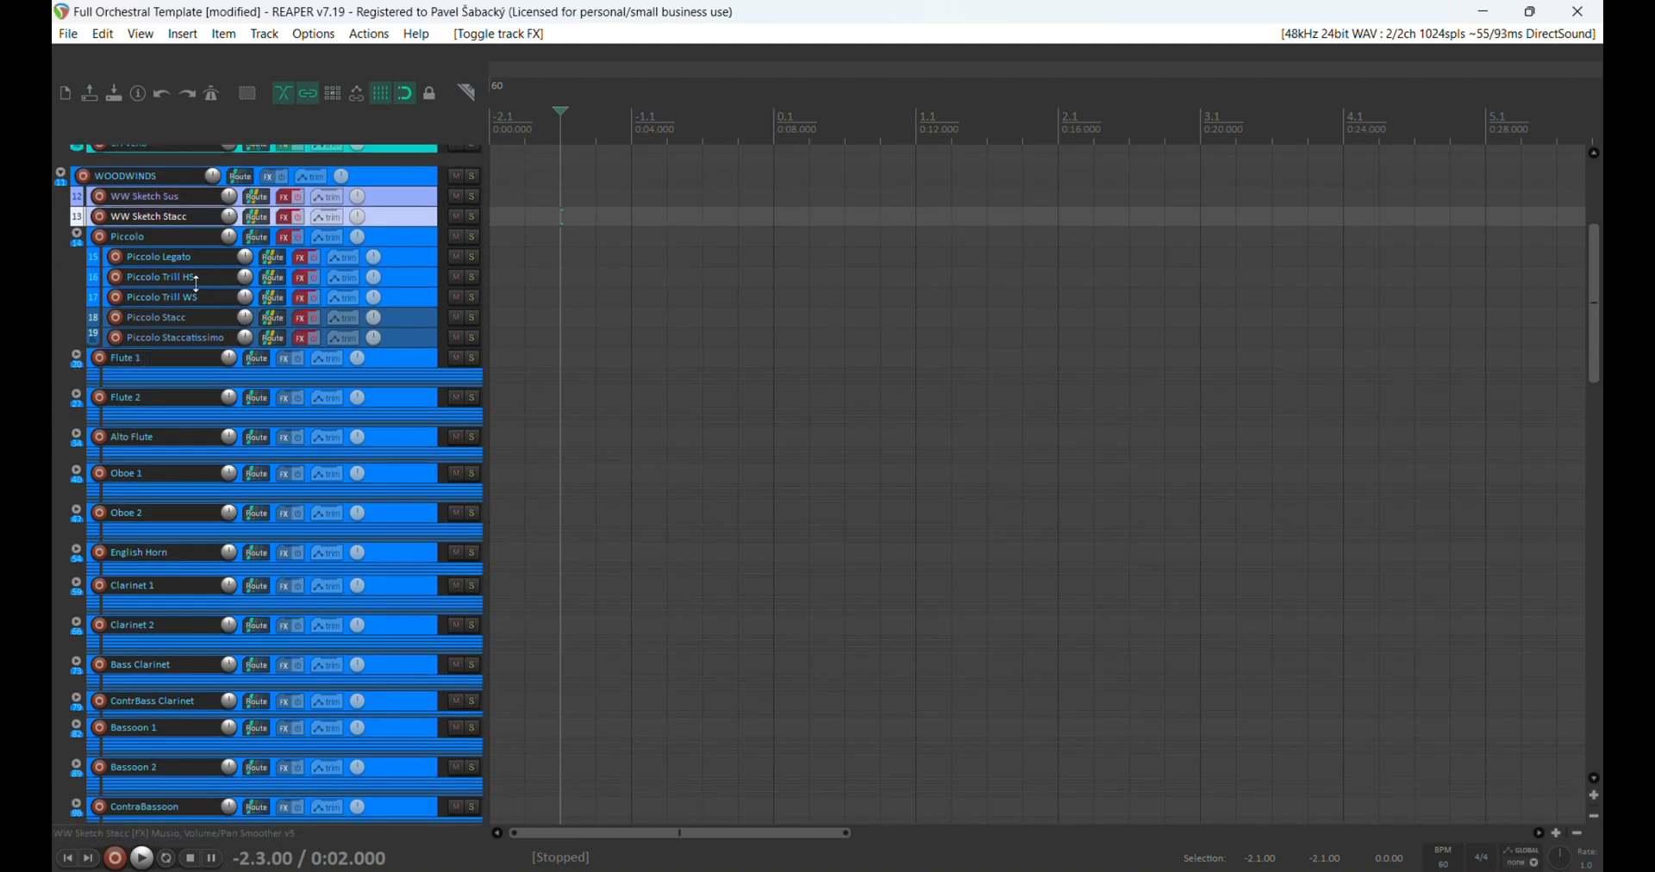
{"action": "left_click", "coordinate": [76, 235]}
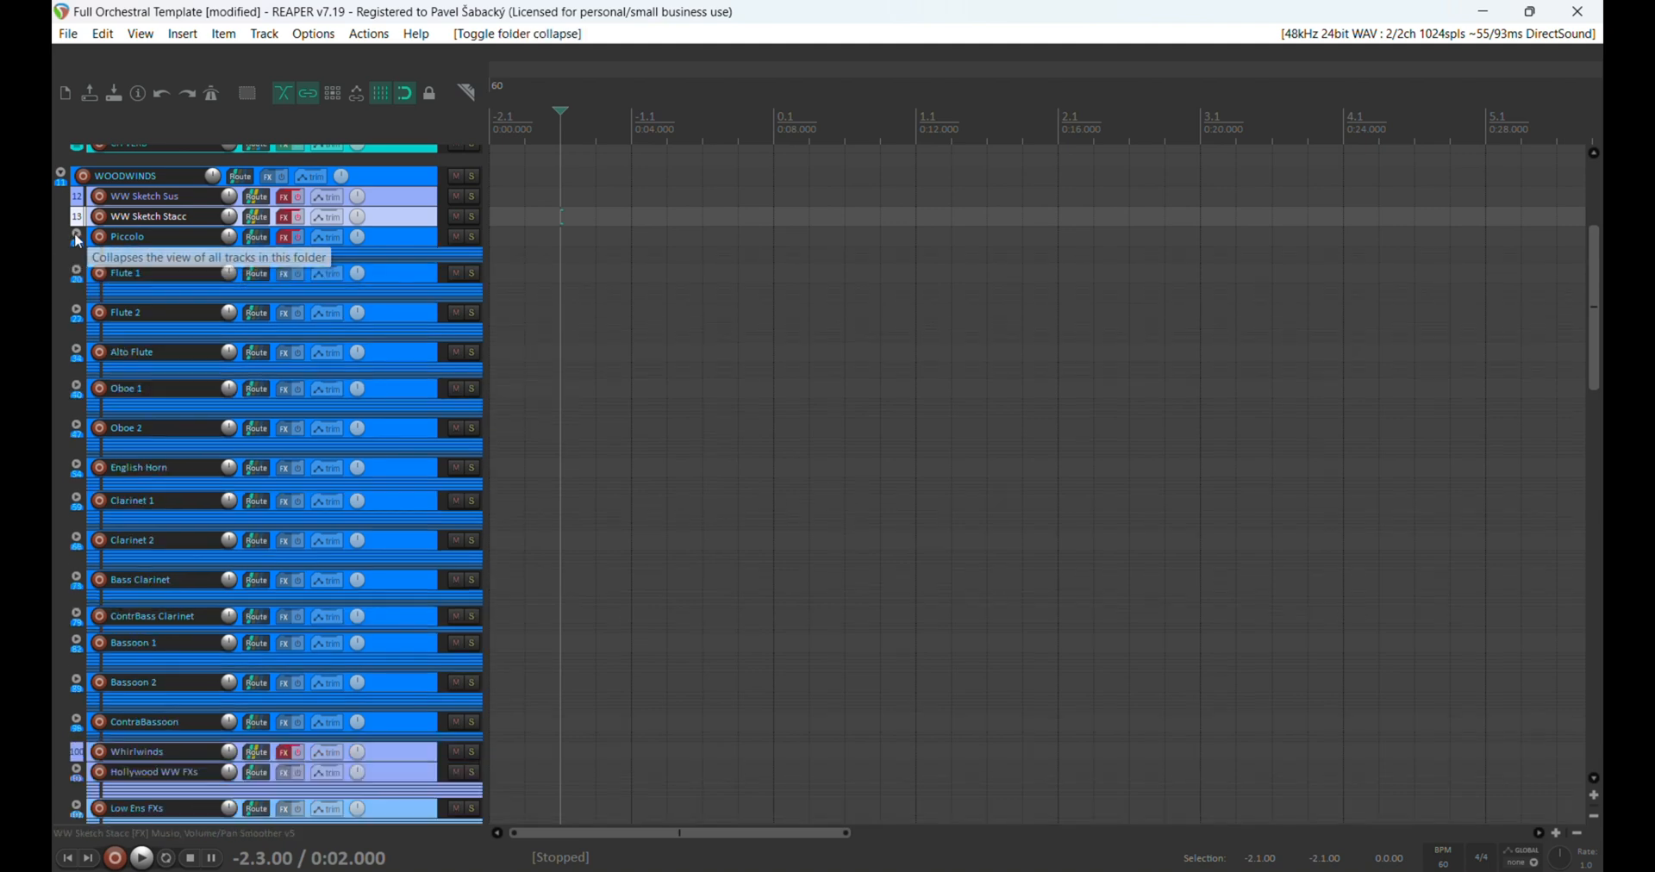
Step: Expand the English Horn folder, examine its vibrato and non-vibrato legato tracks, and collapse it again
{"action": "scroll", "coordinate": [53, 271], "scroll_direction": "down", "scroll_amount": 2}
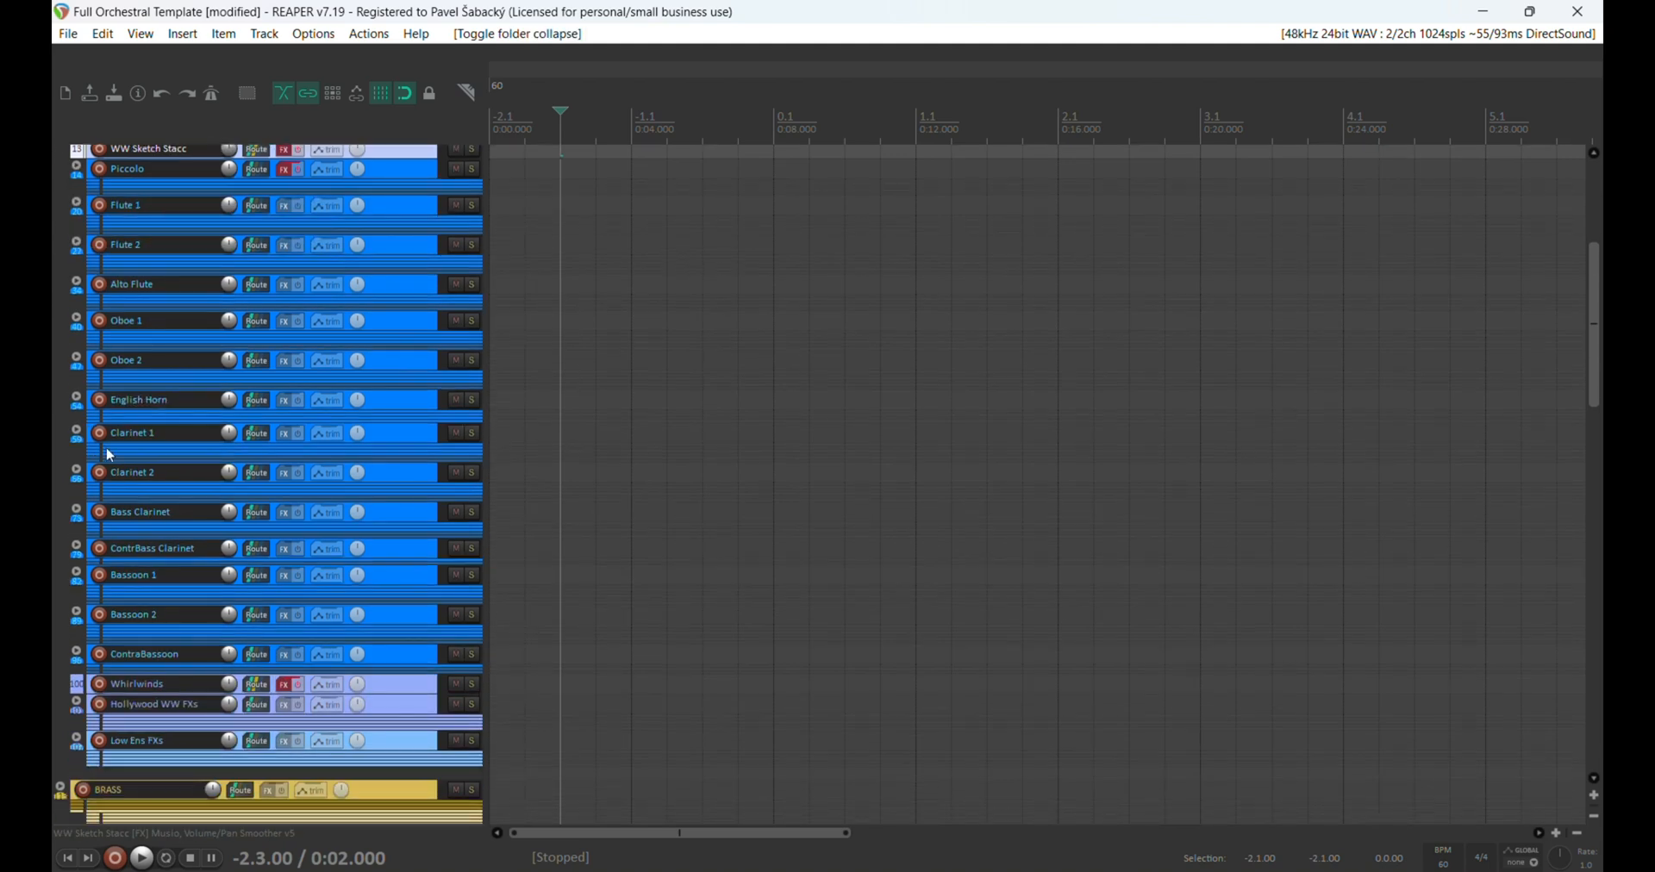
{"action": "left_click", "coordinate": [77, 400]}
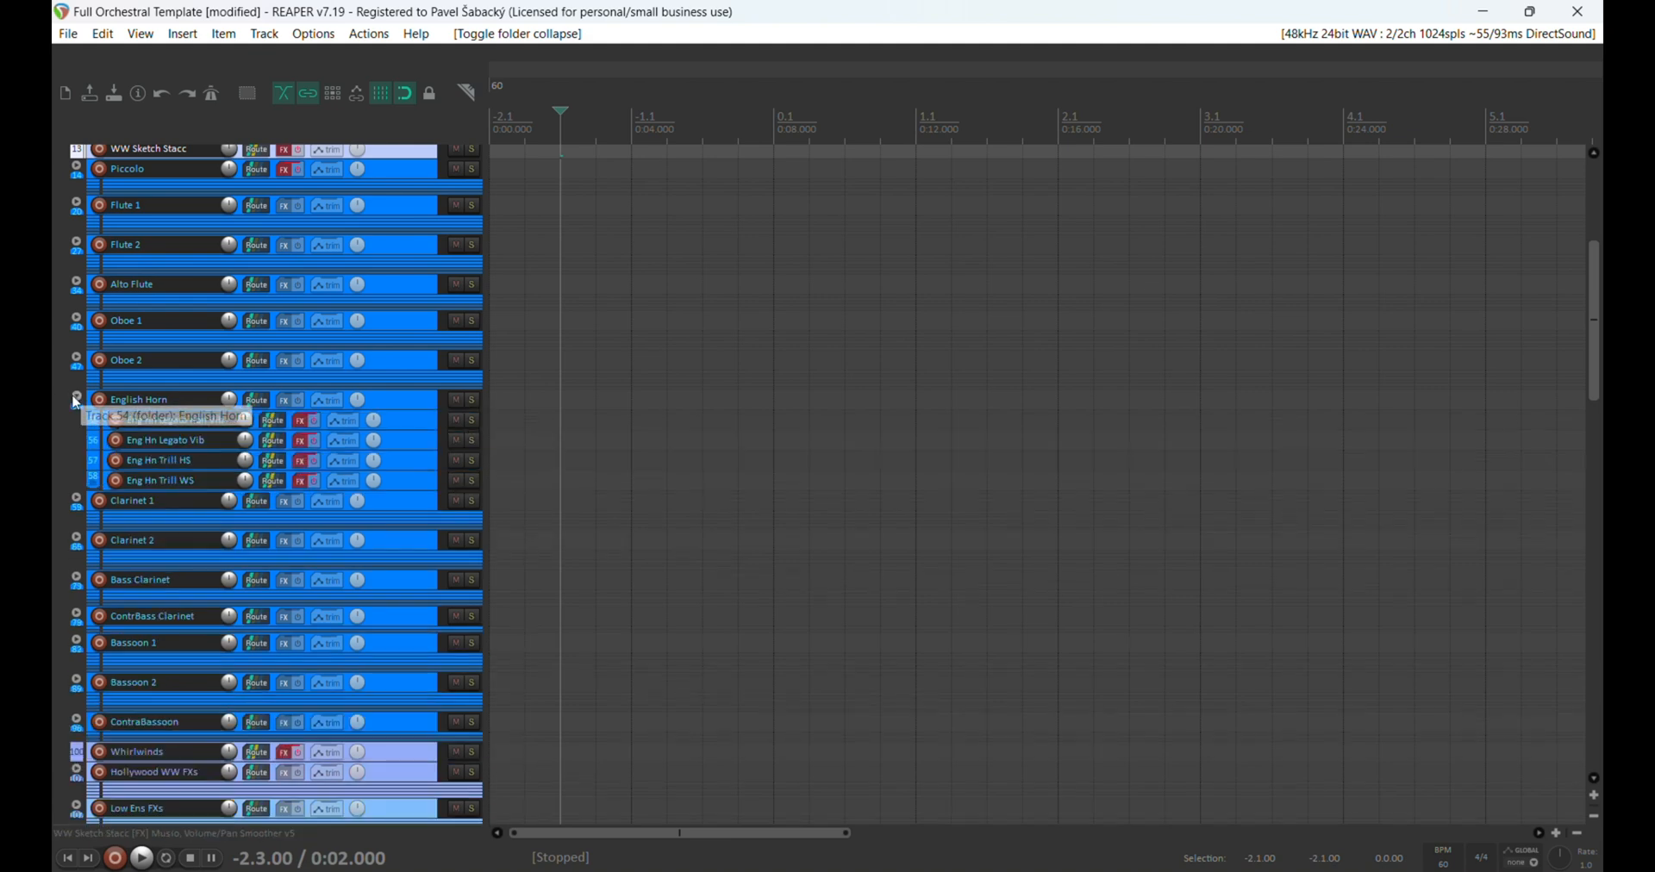
{"action": "scroll", "coordinate": [53, 413], "scroll_direction": "down", "scroll_amount": 2}
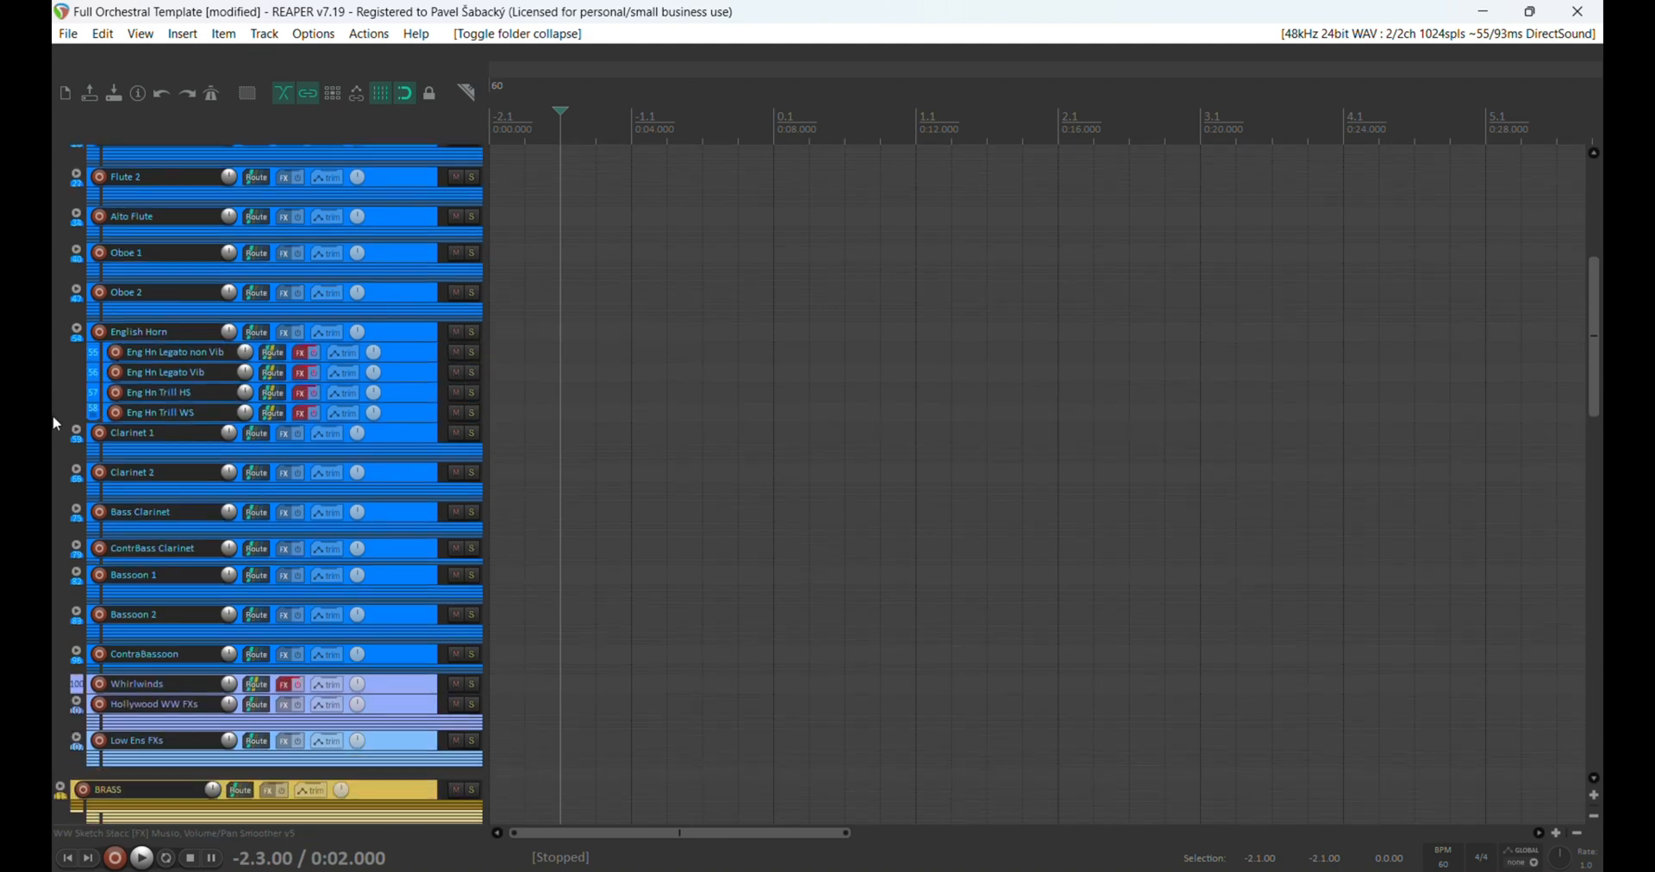
{"action": "left_click", "coordinate": [166, 354]}
{"action": "left_click", "coordinate": [200, 372]}
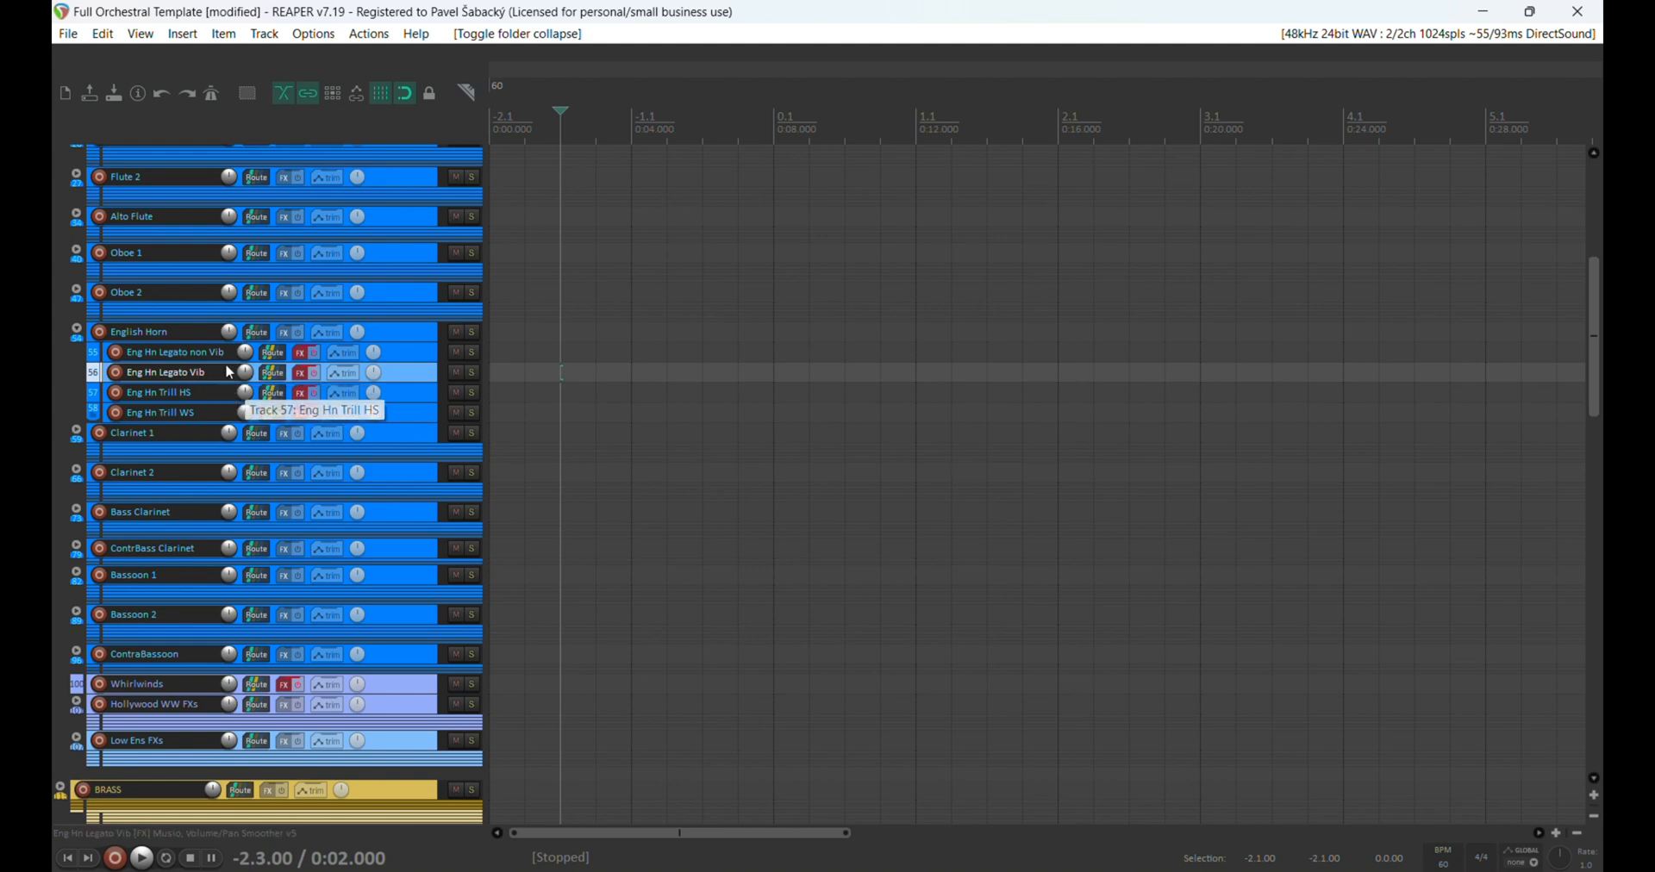
{"action": "left_click", "coordinate": [210, 353]}
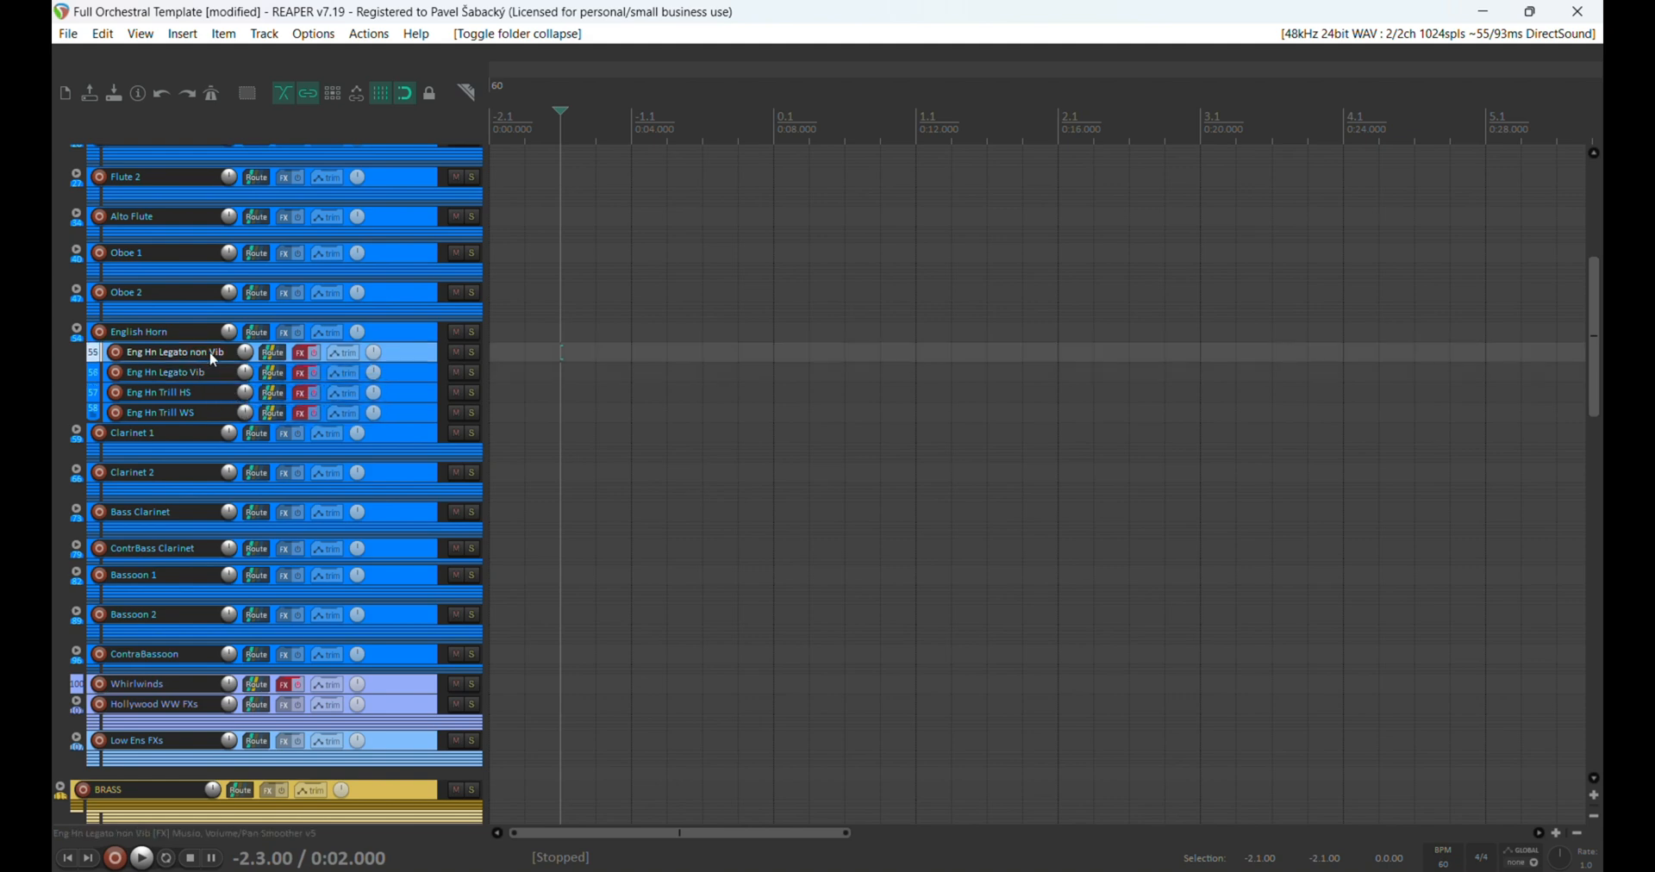
{"action": "left_click", "coordinate": [76, 334]}
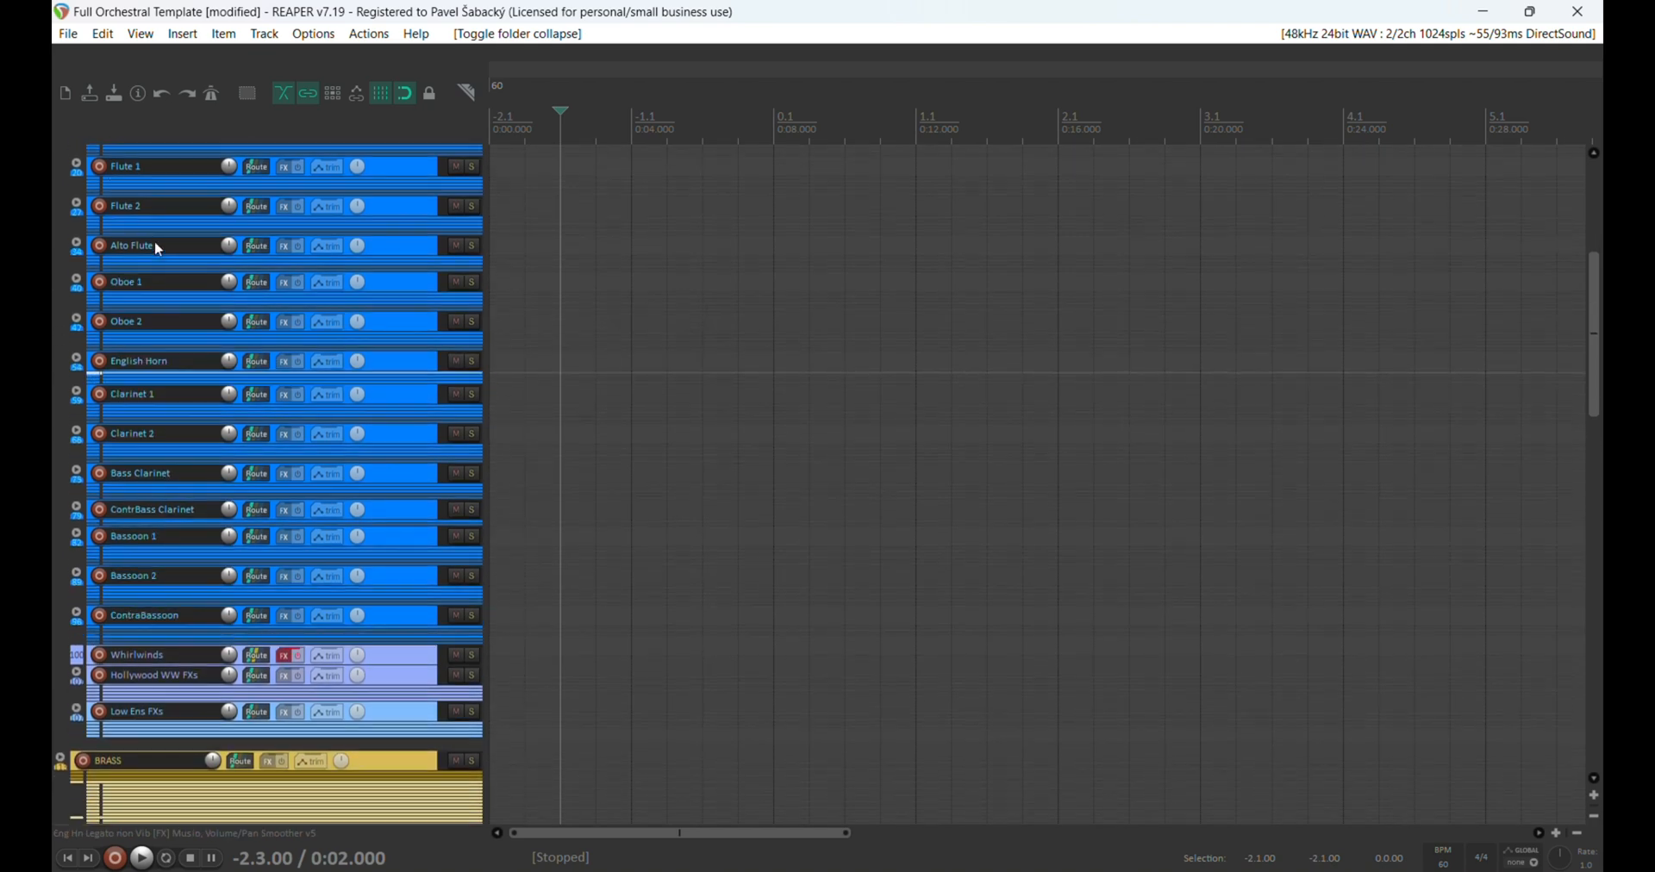
Step: Expand the ContrBass Clarinet folder, audition the CBCl Sus track with effects enabled, disarm it, and collapse the folder
{"action": "scroll", "coordinate": [159, 273], "scroll_direction": "up", "scroll_amount": 2}
{"action": "scroll", "coordinate": [177, 347], "scroll_direction": "down", "scroll_amount": 2}
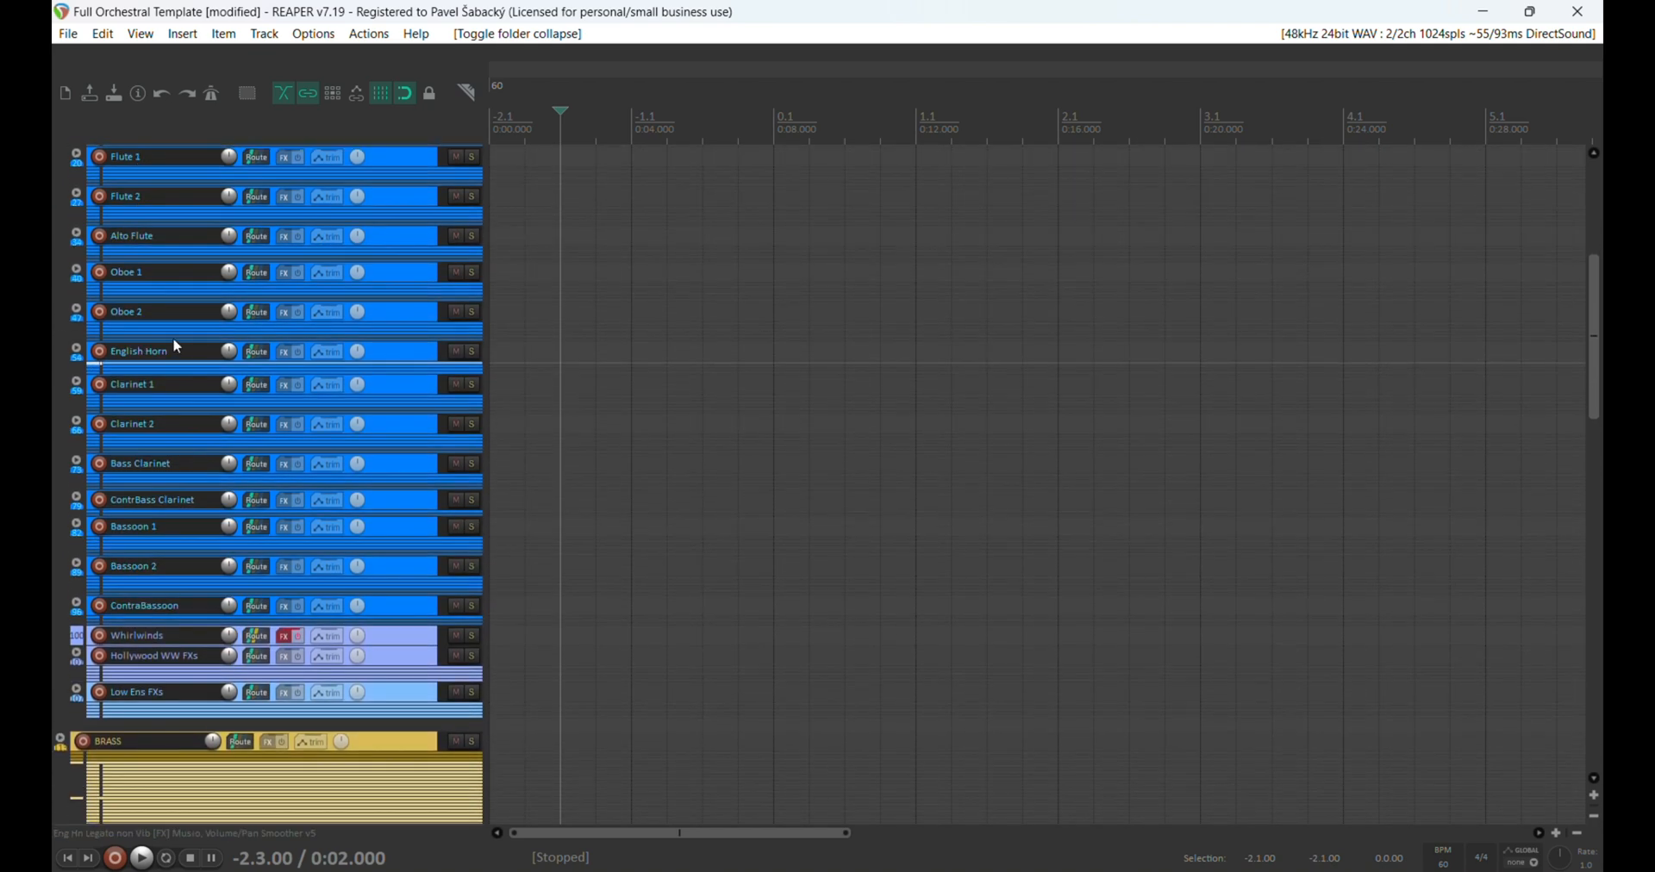
{"action": "scroll", "coordinate": [174, 340], "scroll_direction": "down", "scroll_amount": 3}
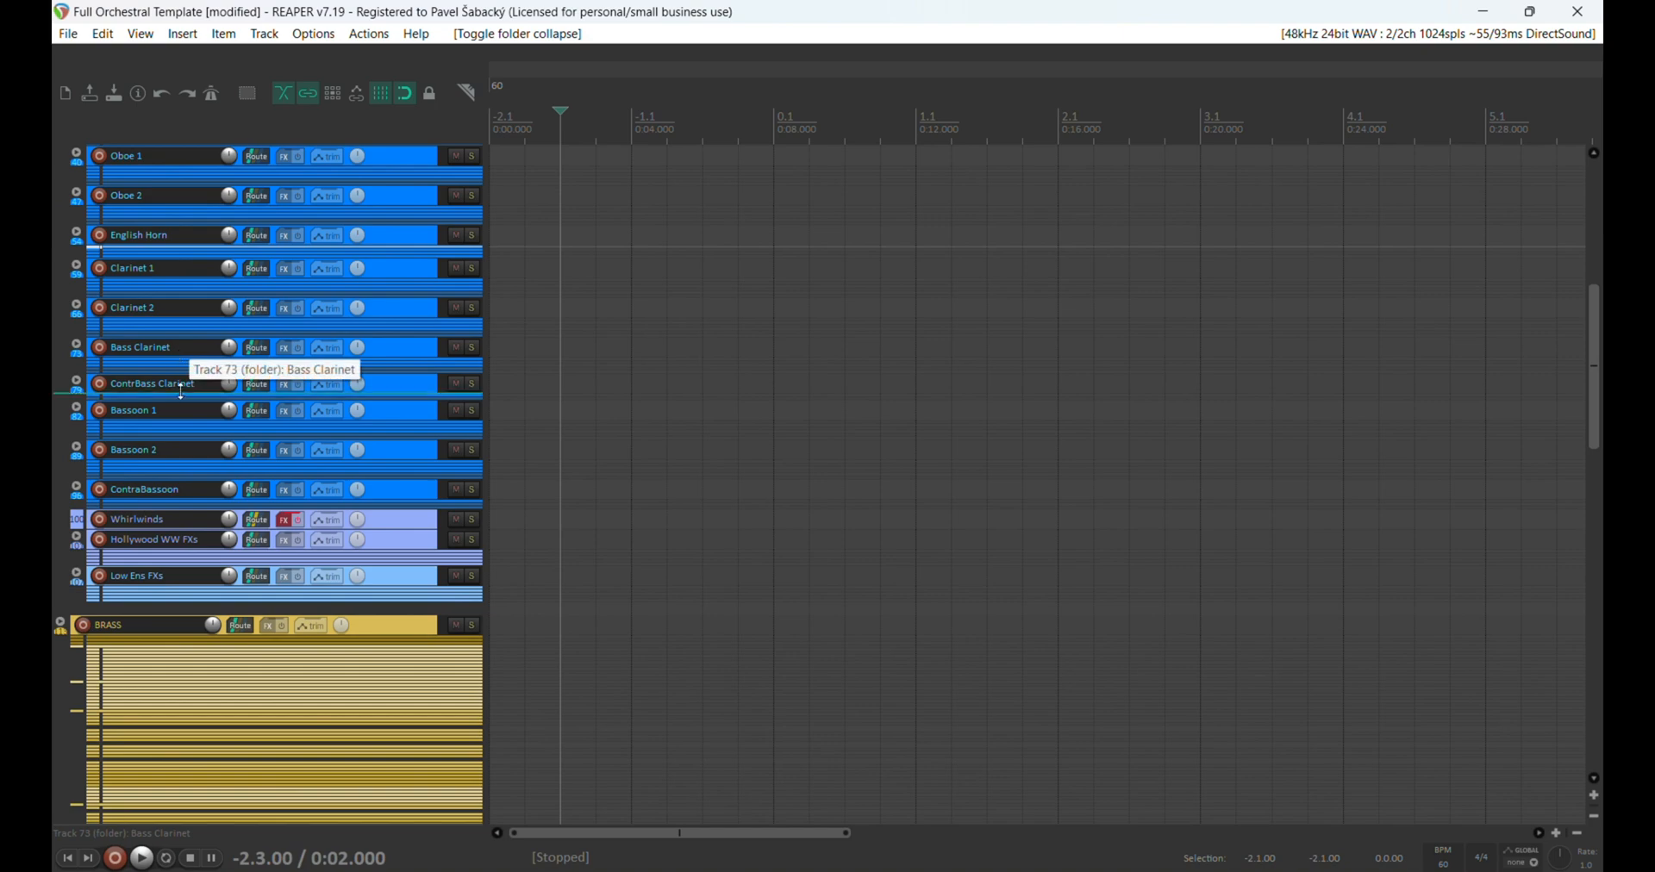
{"action": "left_click", "coordinate": [110, 393]}
{"action": "left_click", "coordinate": [77, 385]}
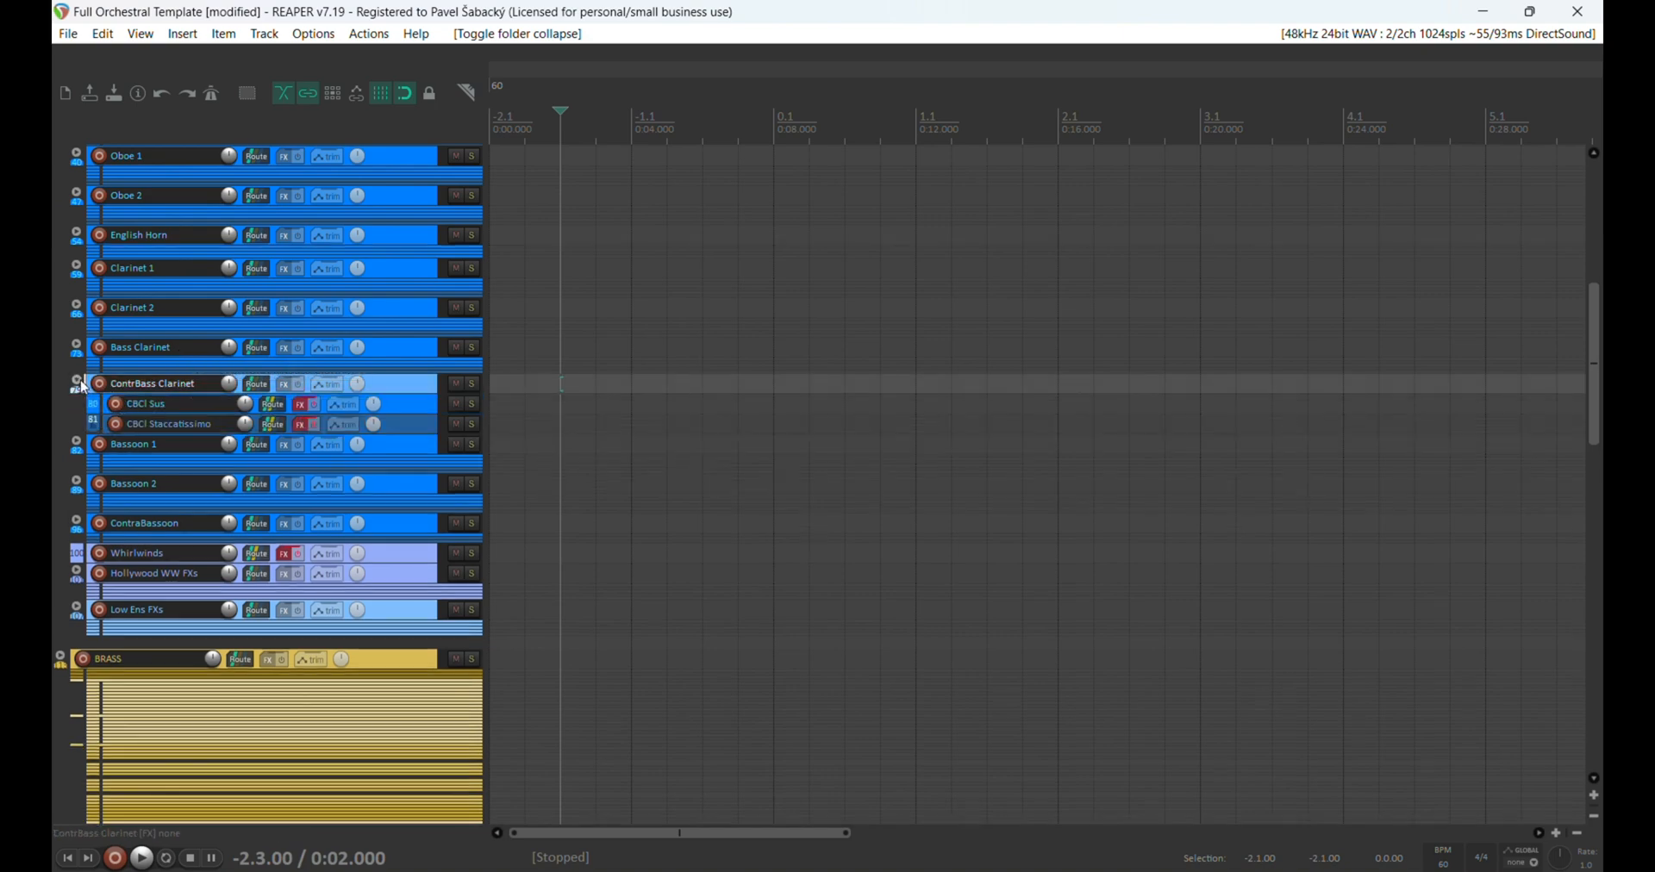
{"action": "left_click", "coordinate": [135, 405]}
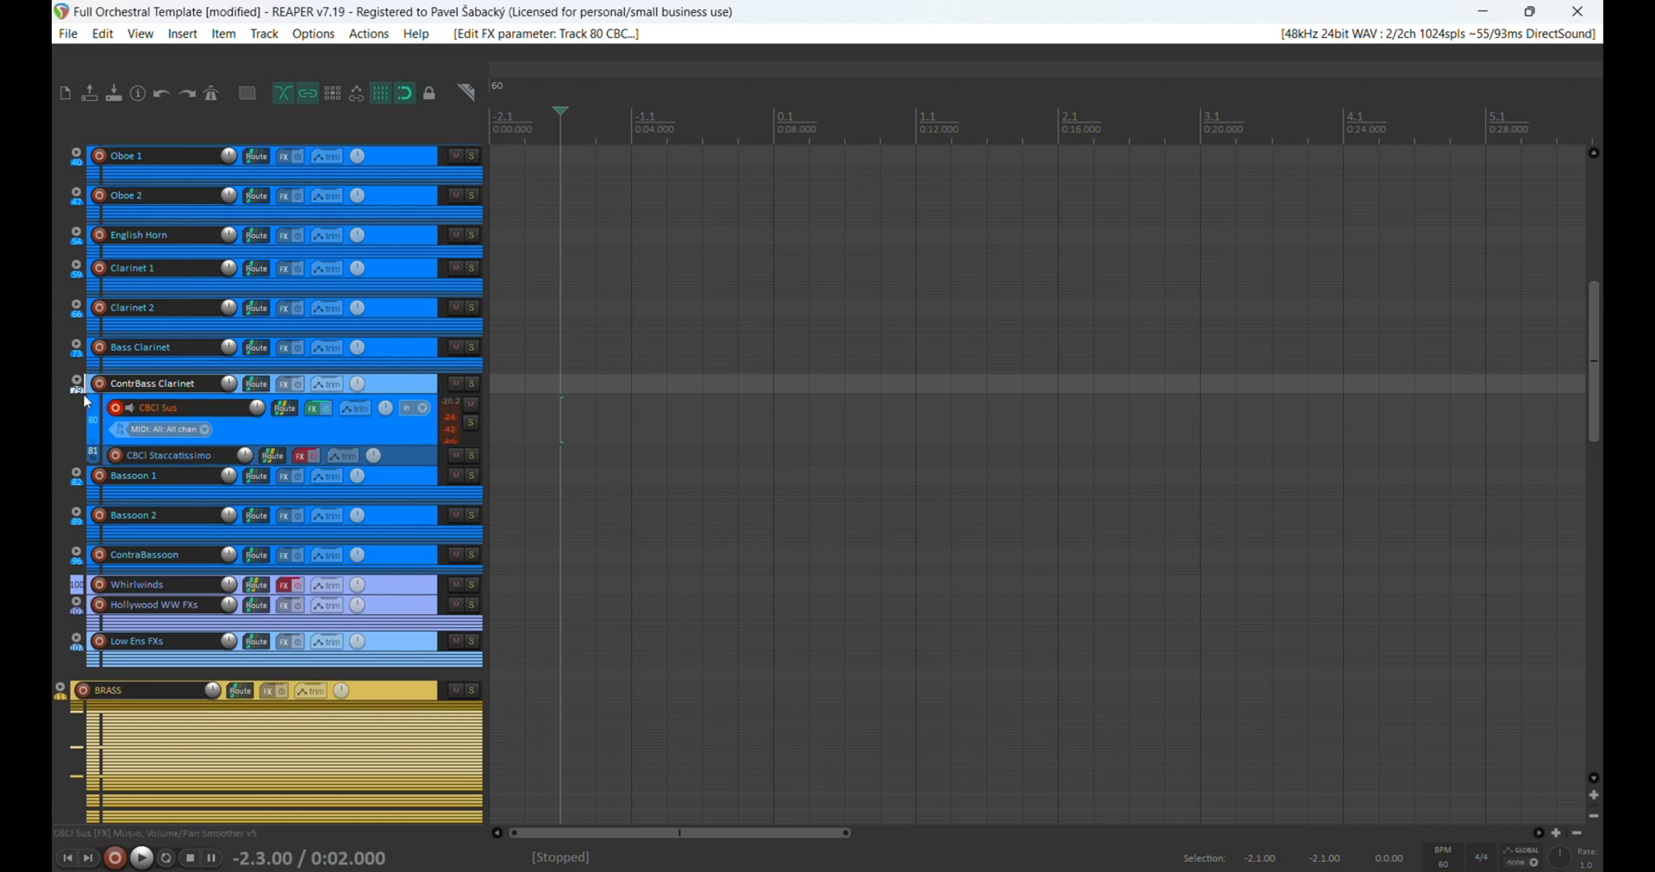
{"action": "left_click", "coordinate": [115, 407]}
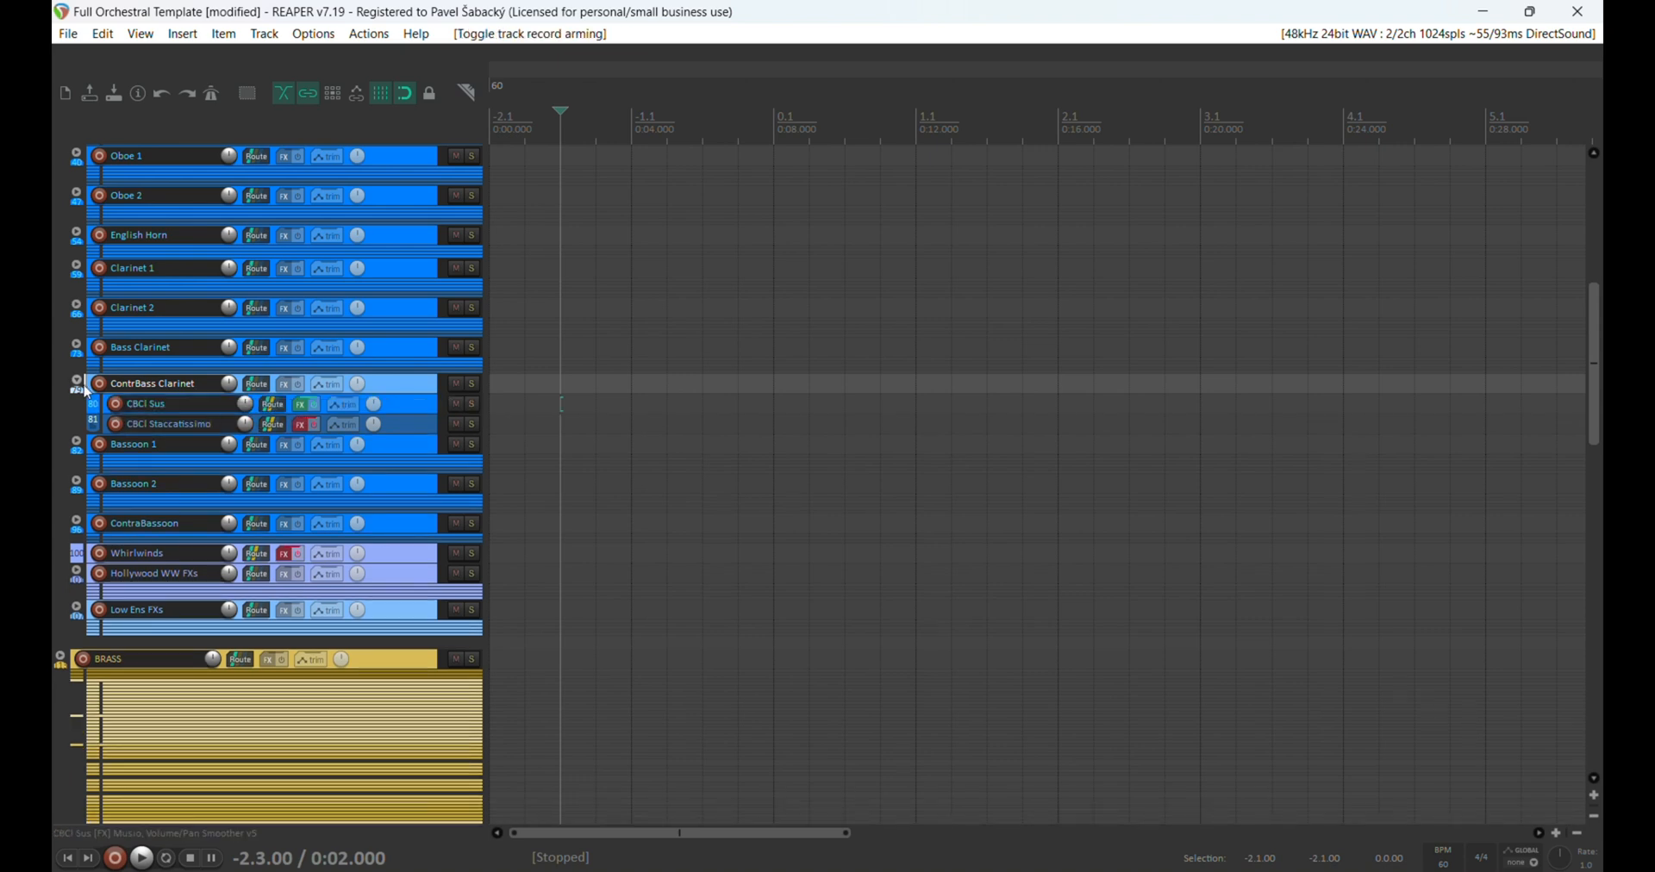
{"action": "left_click", "coordinate": [77, 388]}
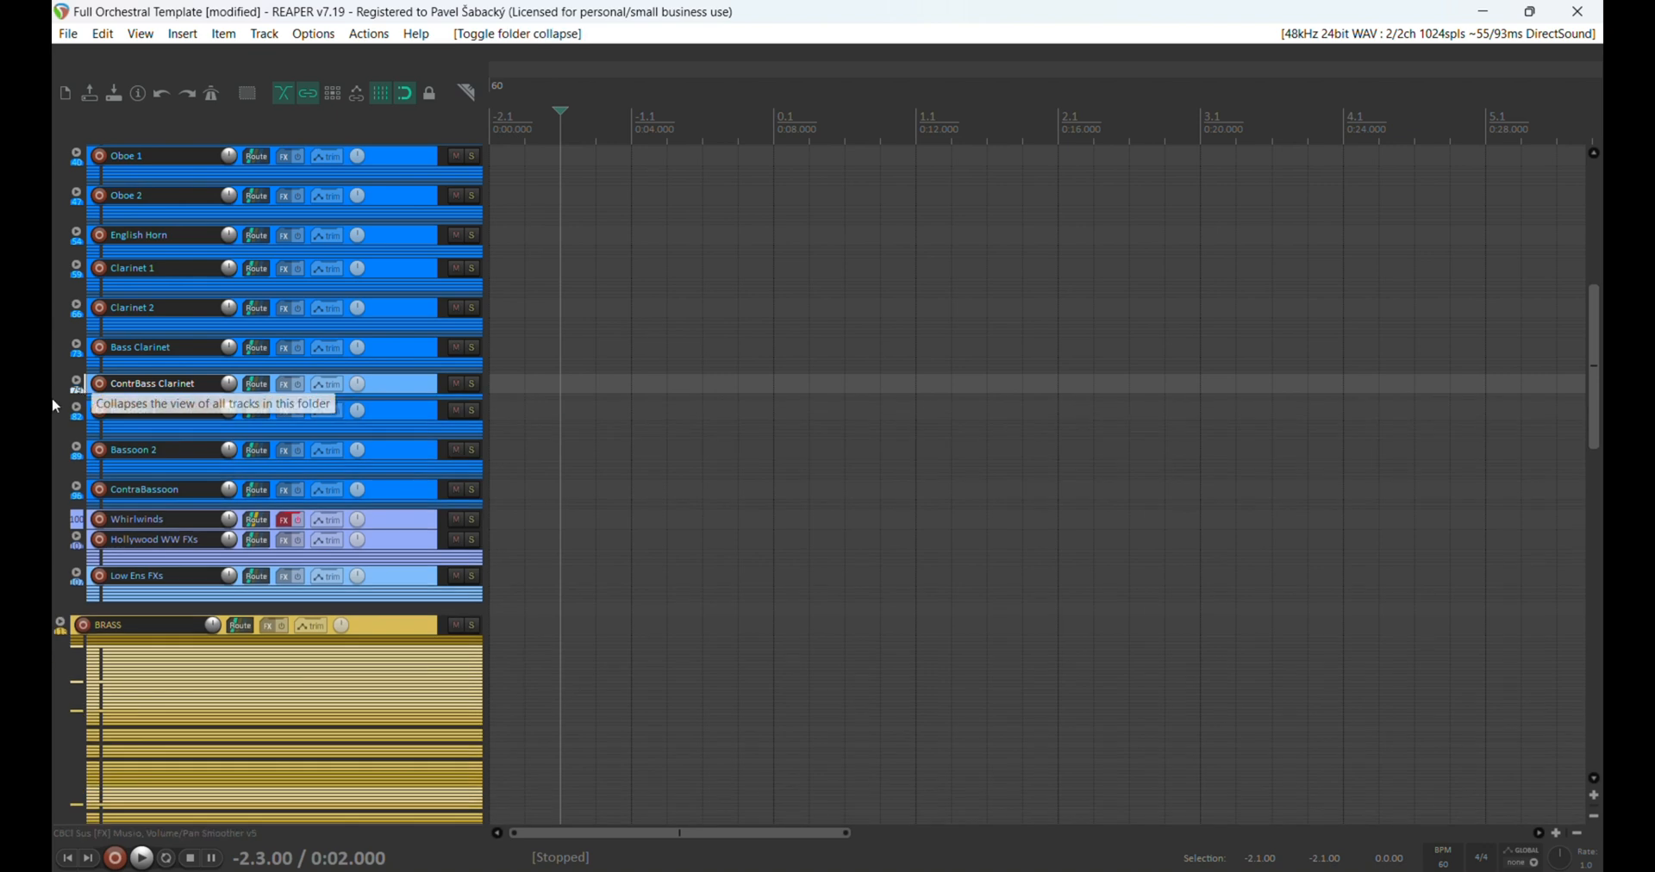
Step: Audition the Whirlwinds track by enabling its effects and record-arming it, and switch both off again
{"action": "scroll", "coordinate": [55, 423], "scroll_direction": "down", "scroll_amount": 1}
{"action": "scroll", "coordinate": [57, 422], "scroll_direction": "down", "scroll_amount": 2}
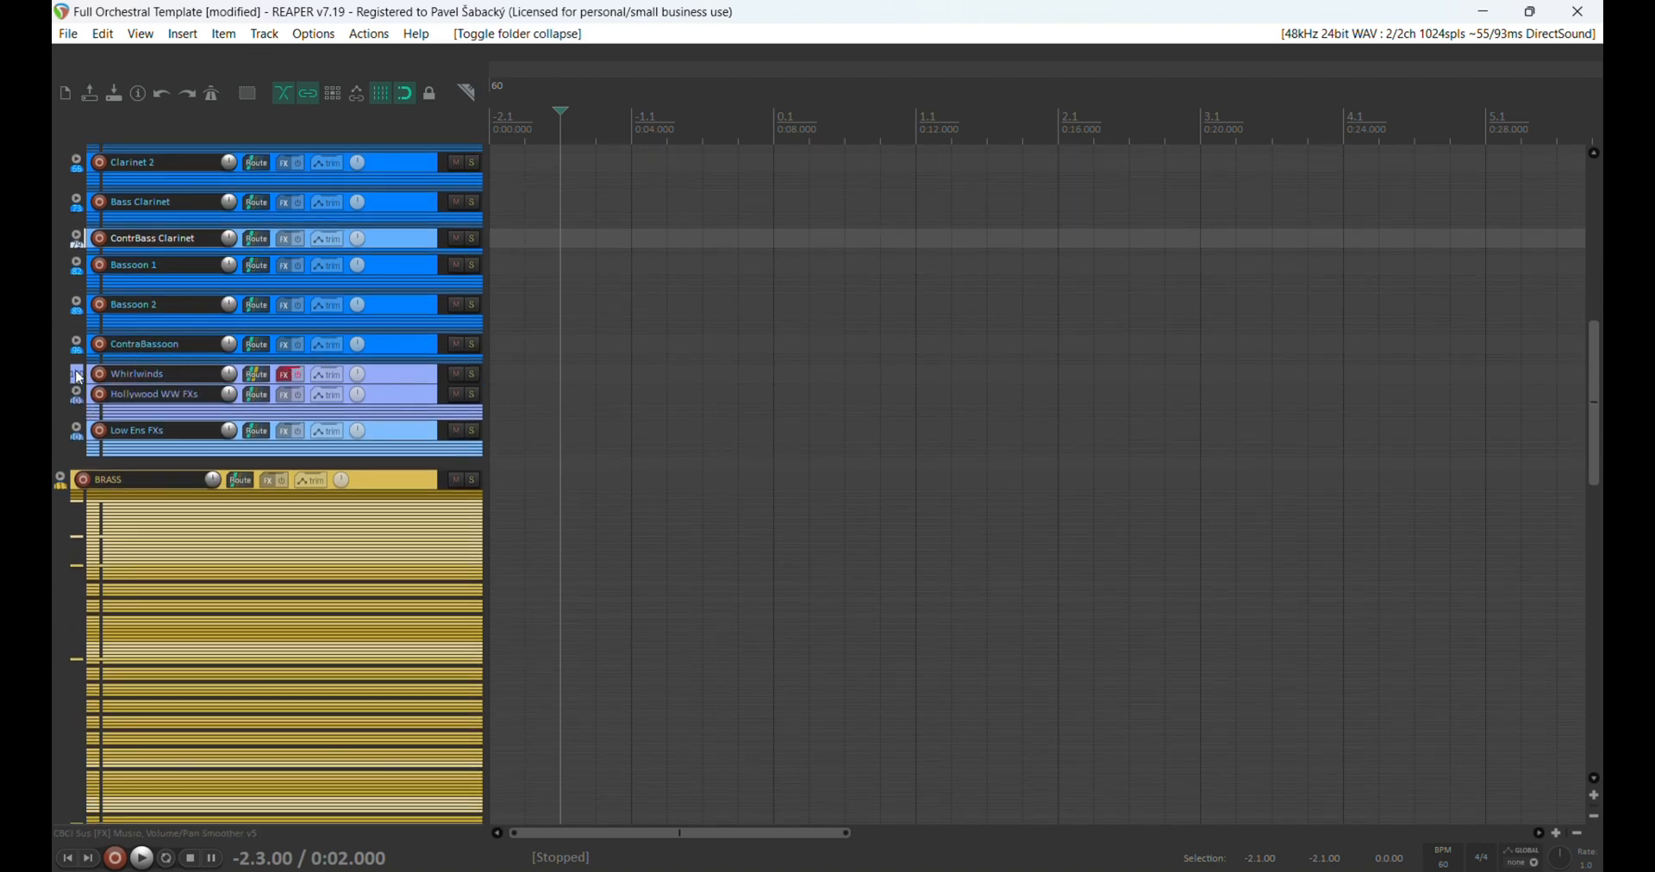
{"action": "left_click", "coordinate": [297, 376]}
{"action": "left_click", "coordinate": [129, 371]}
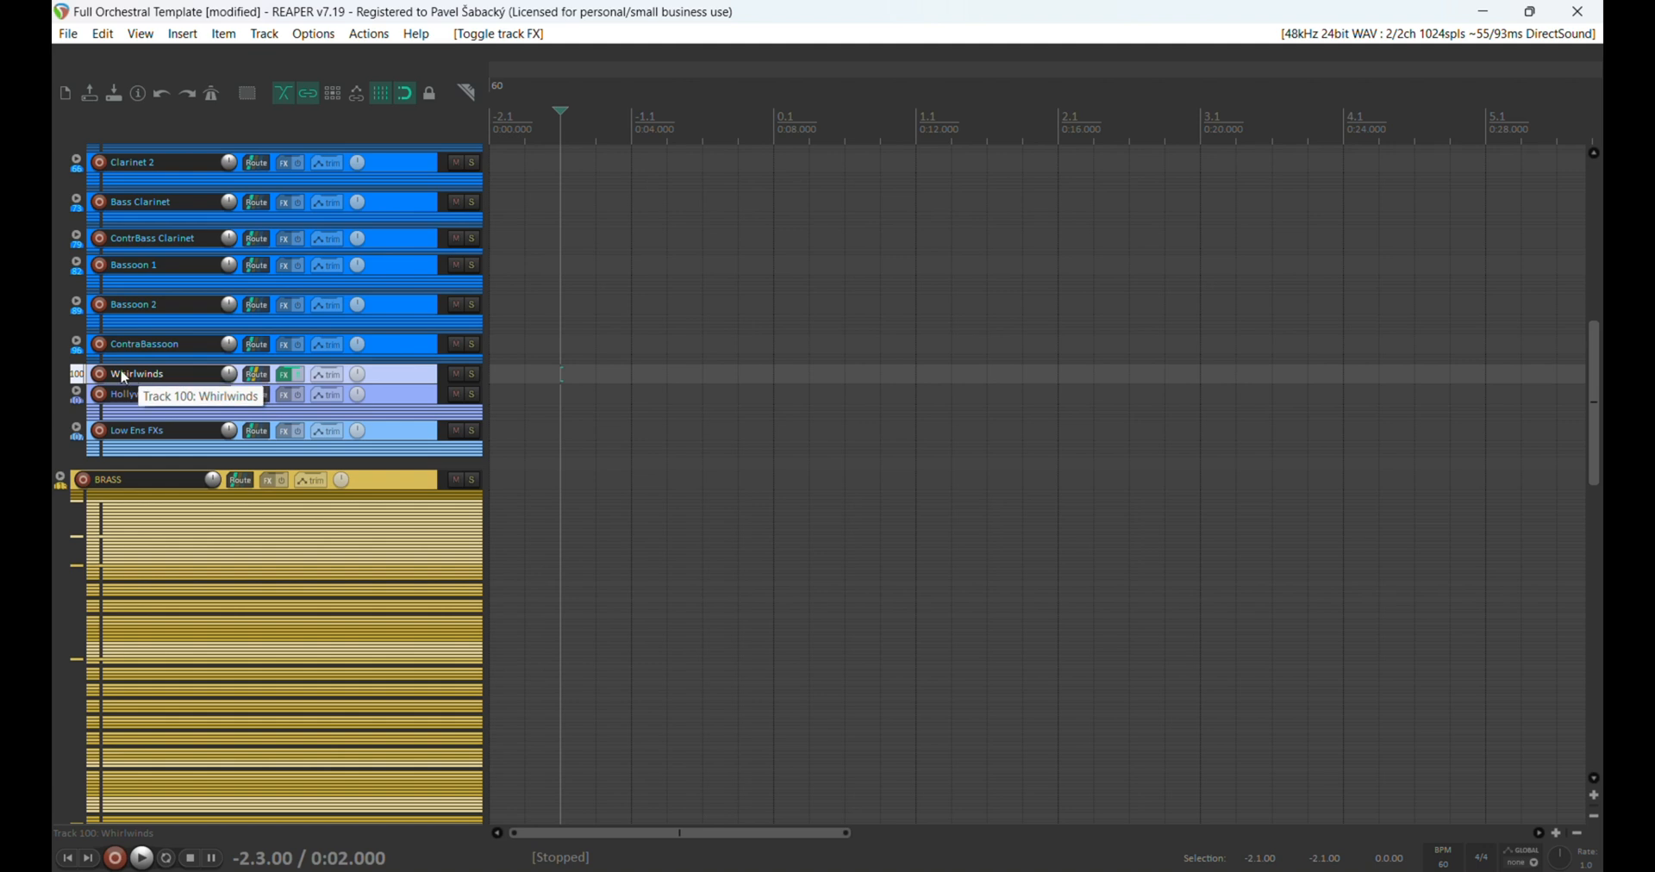
{"action": "left_click", "coordinate": [100, 376]}
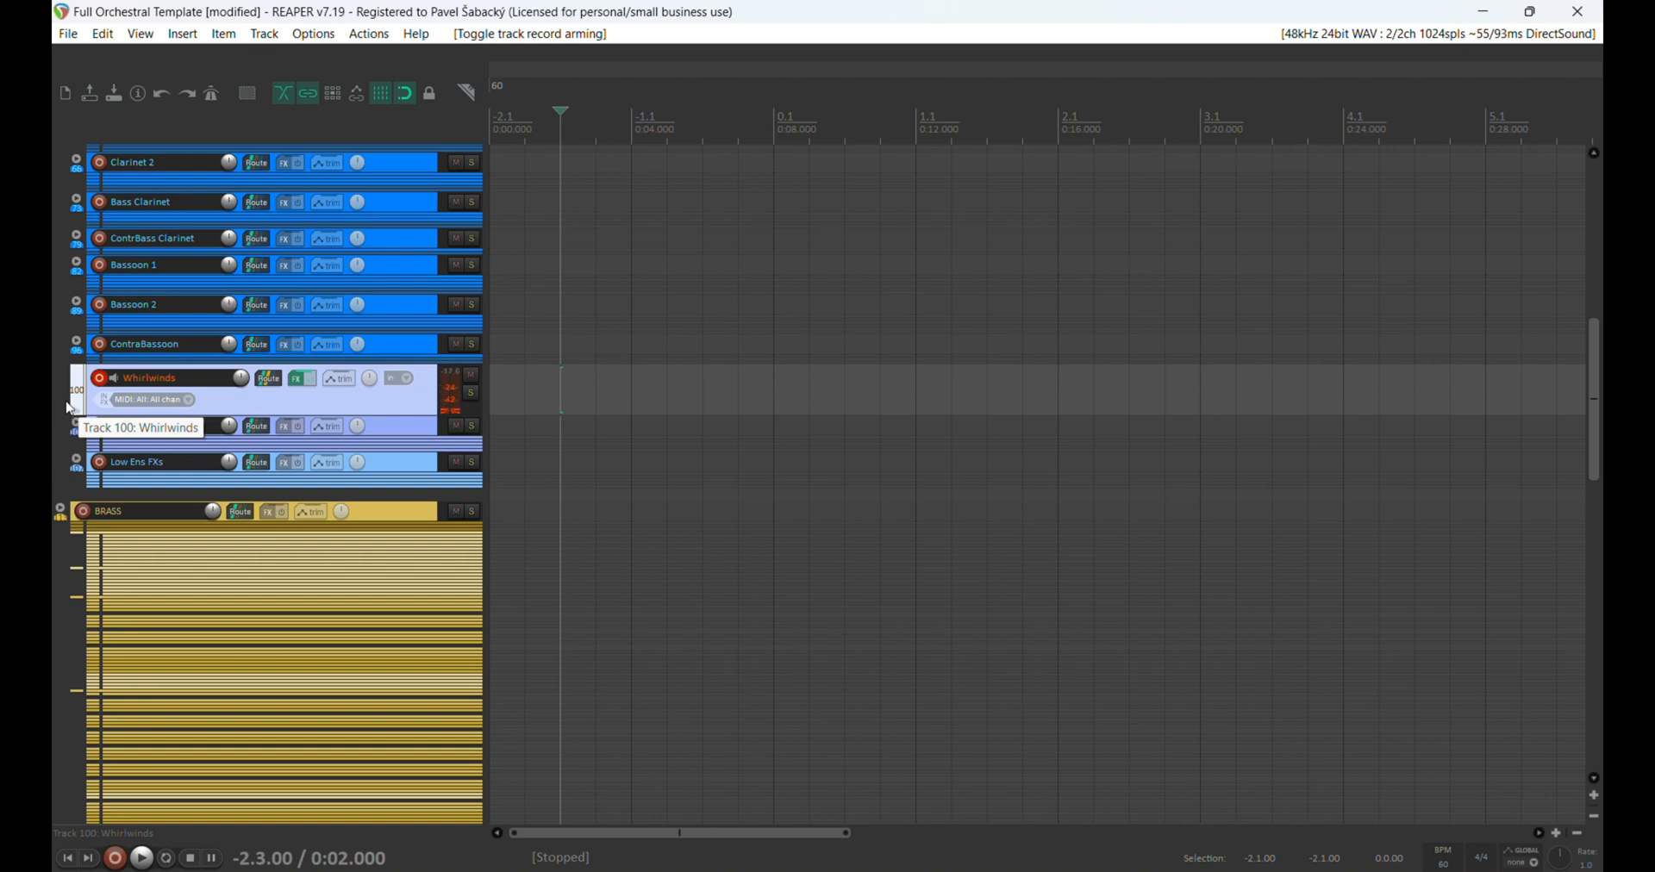
{"action": "left_click", "coordinate": [100, 380]}
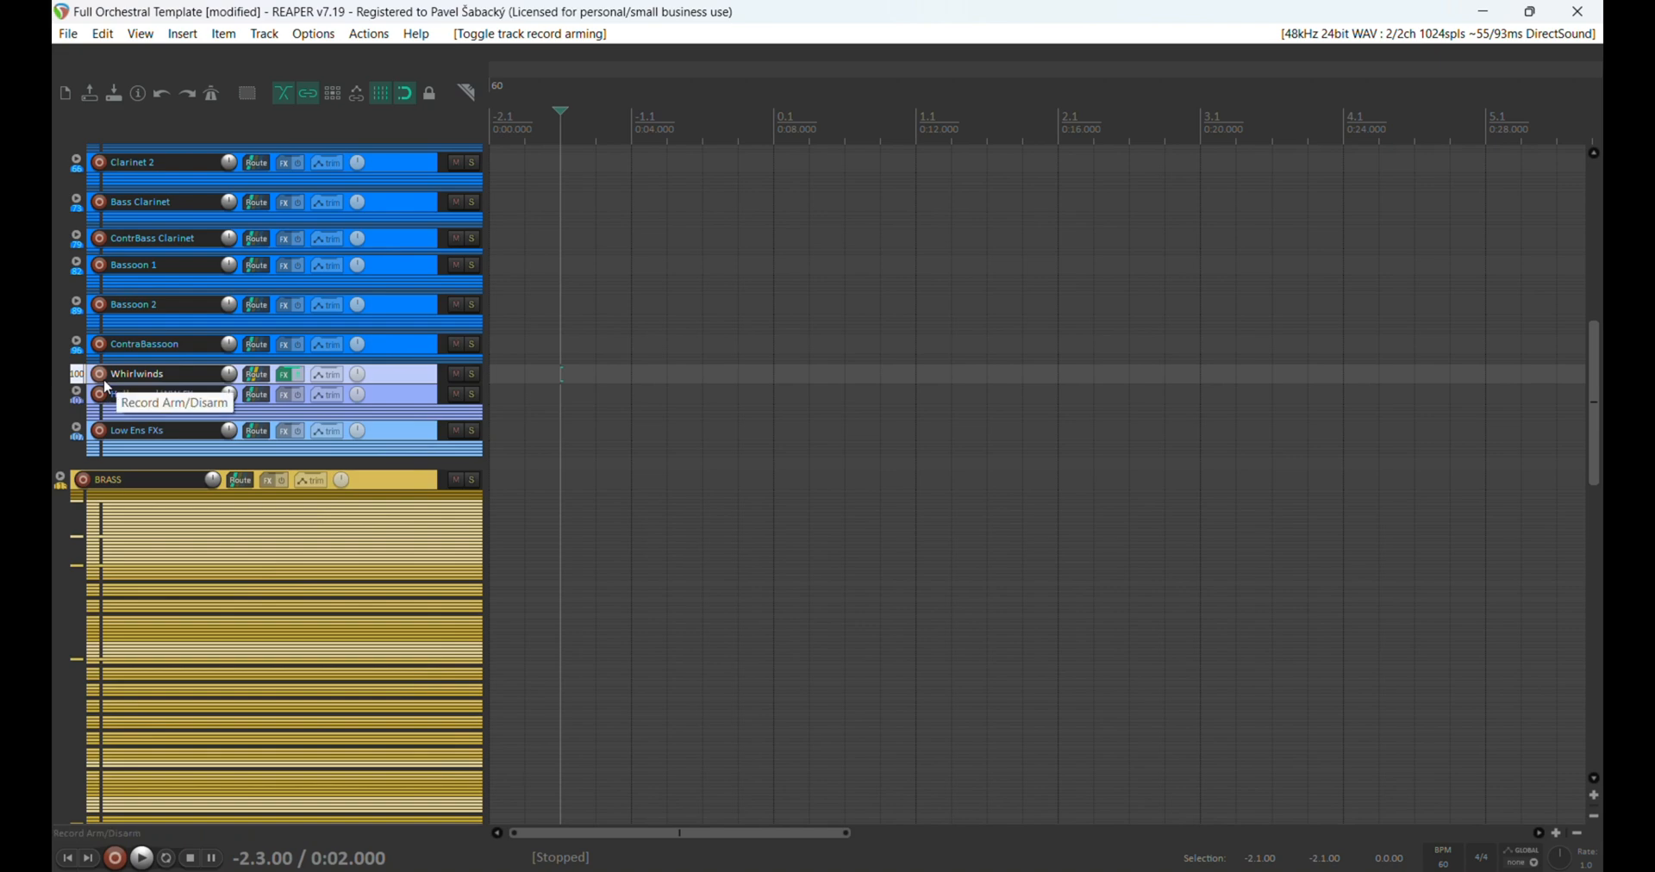
{"action": "left_click", "coordinate": [297, 374]}
Step: Expand the Hollywood WW FXs folder to view its articulation tracks, and collapse it again
{"action": "scroll", "coordinate": [51, 401], "scroll_direction": "down", "scroll_amount": 2}
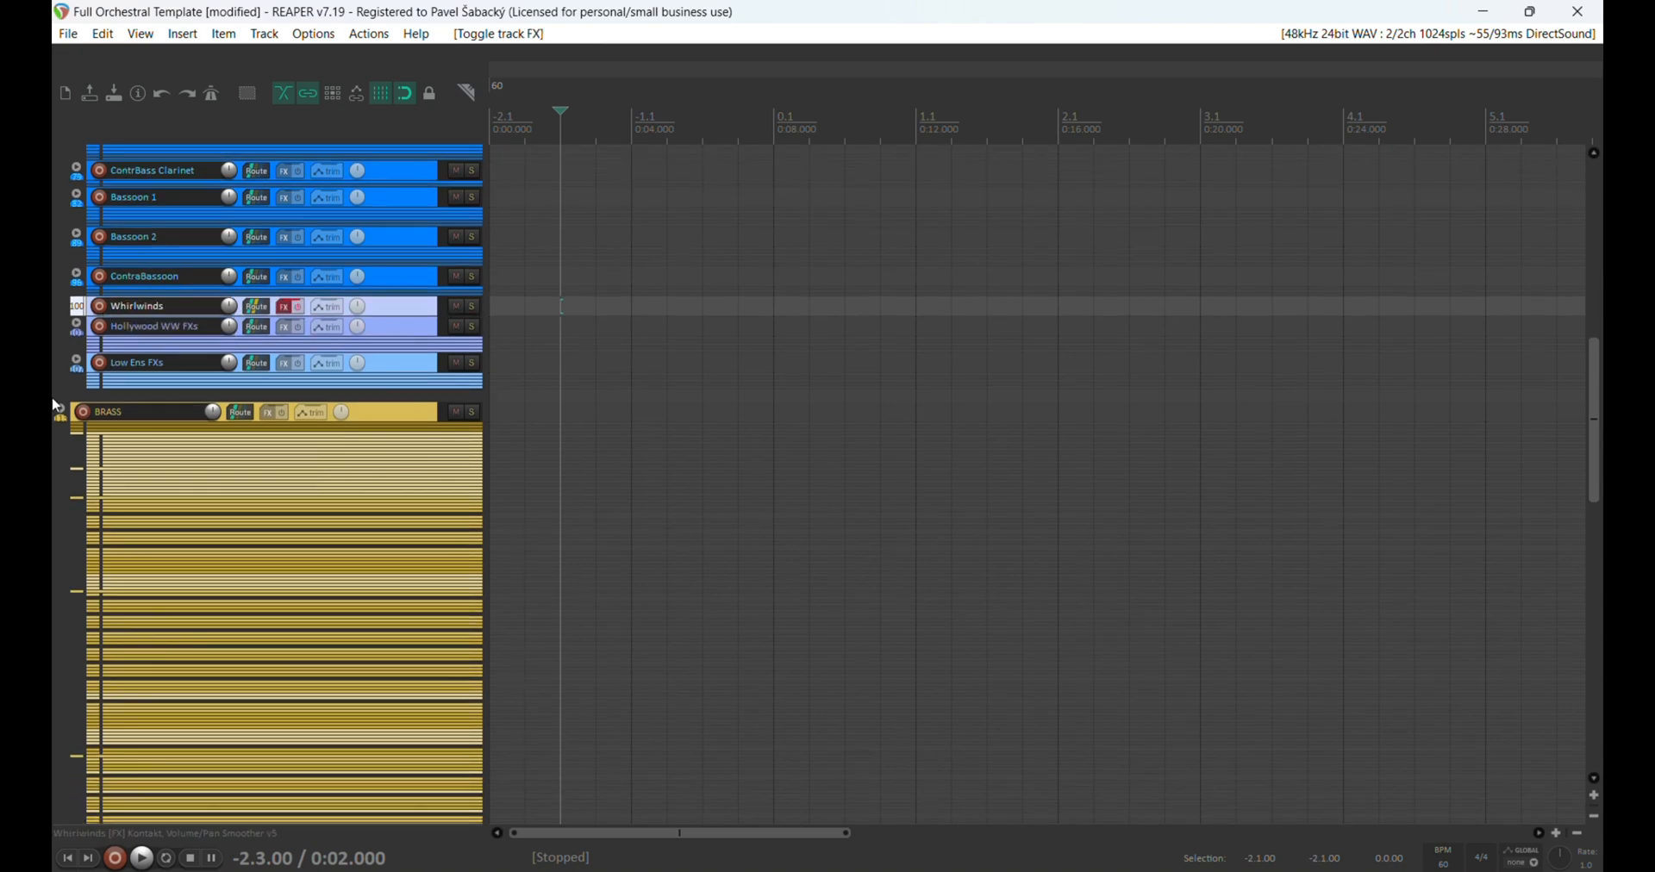
{"action": "left_click", "coordinate": [77, 332]}
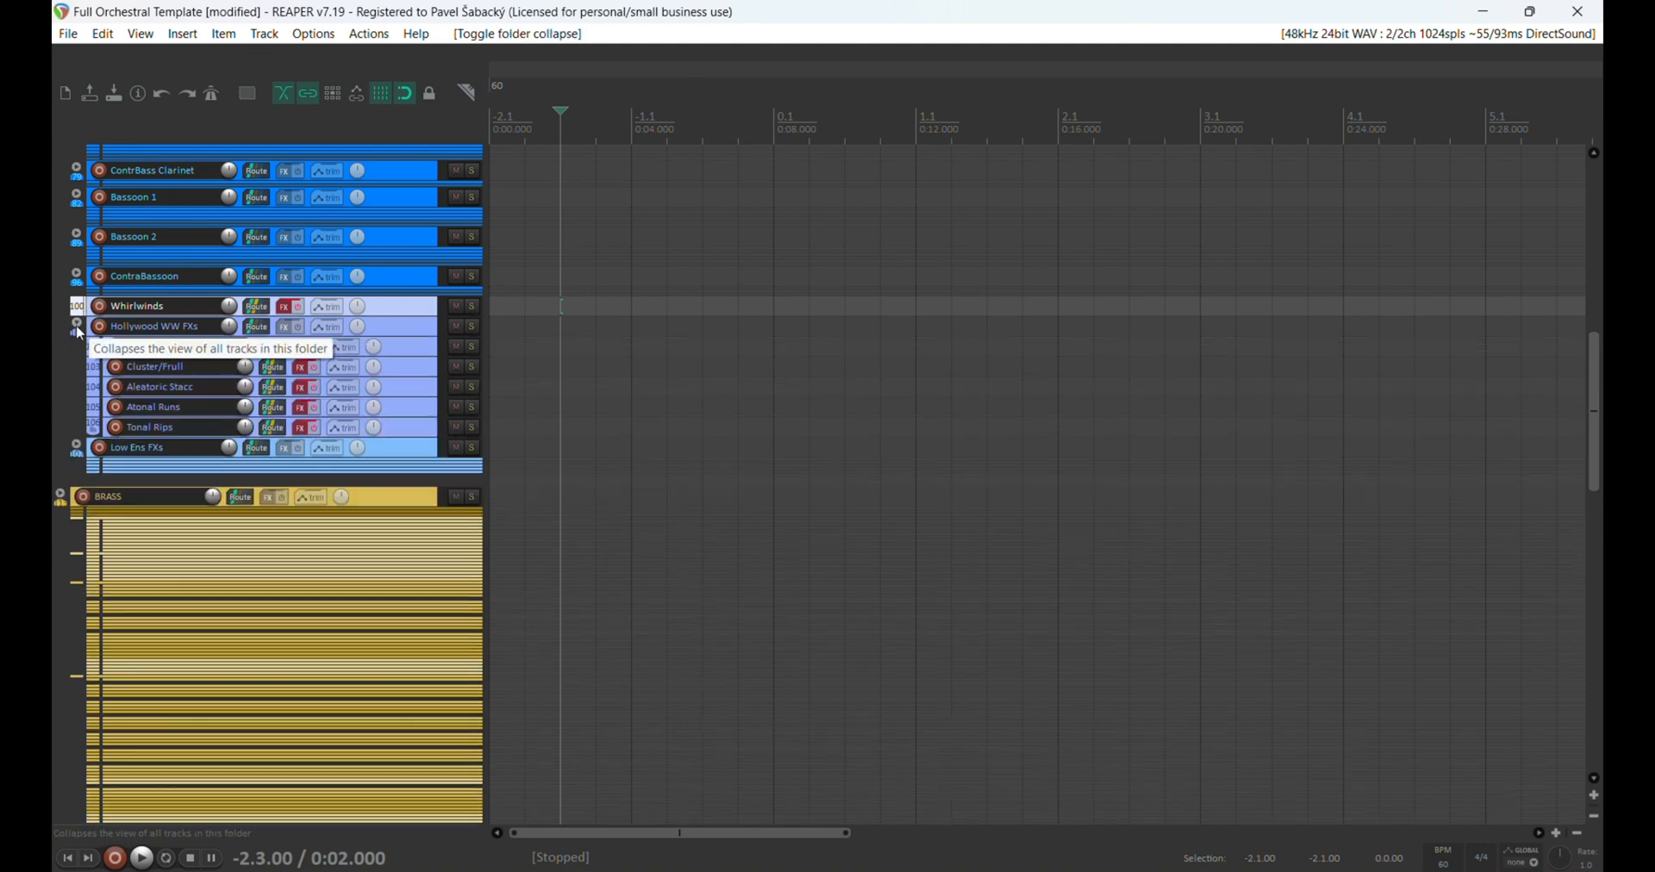
{"action": "left_click", "coordinate": [78, 331]}
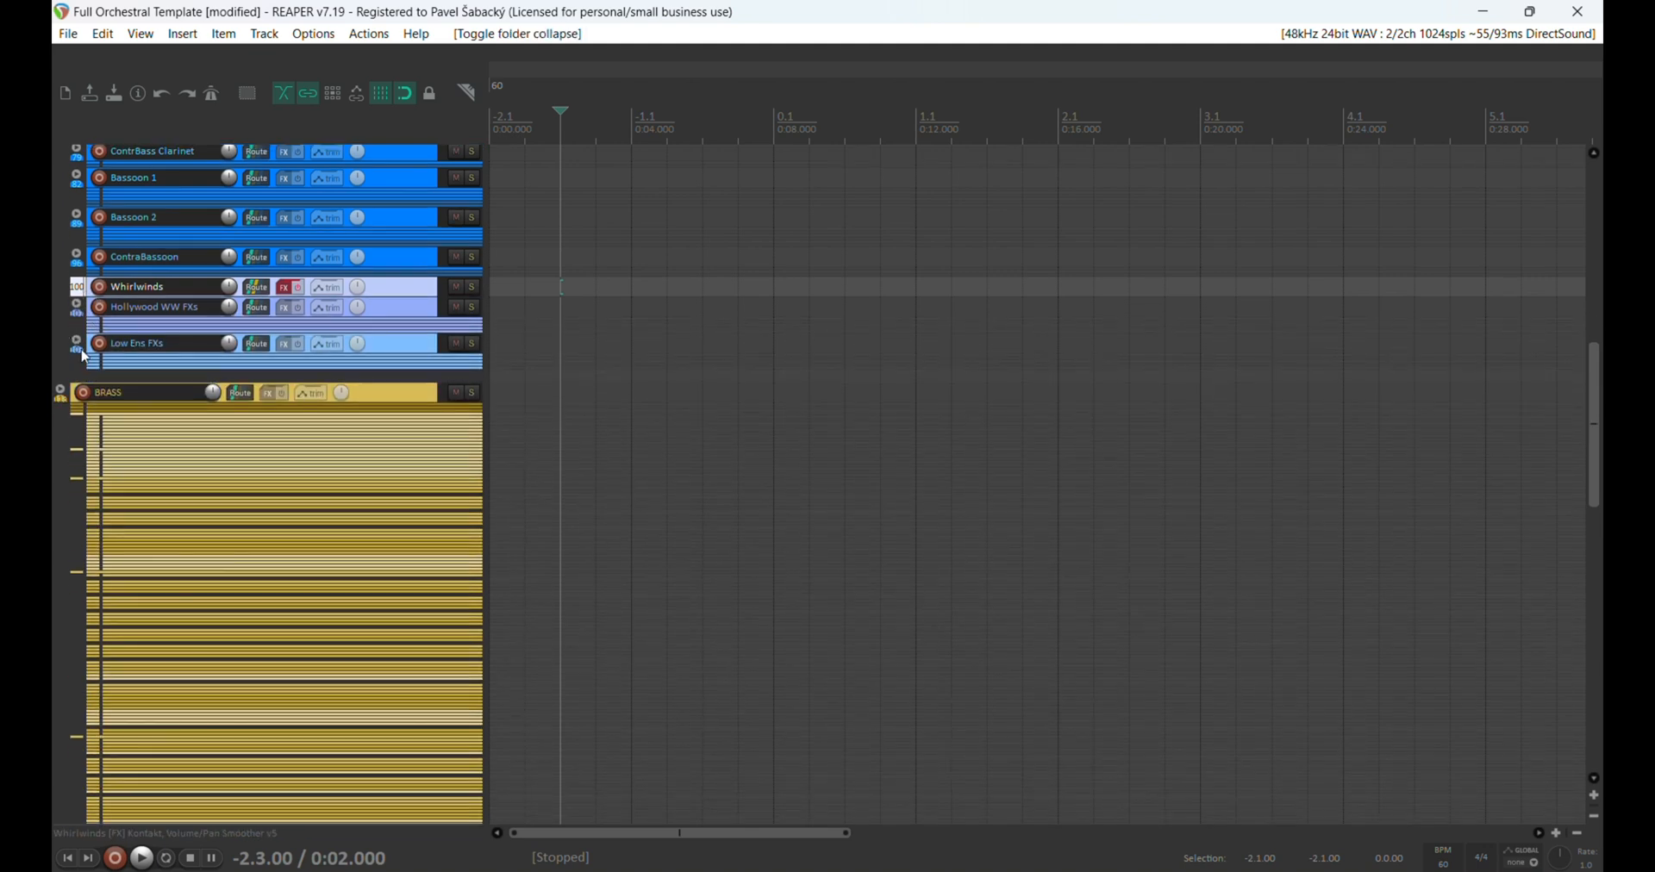
Step: Expand the Low Ens FXs folder, audition the Low Ens FX Rips track with effects enabled, disarm it, and collapse the folder
{"action": "left_click", "coordinate": [79, 345]}
{"action": "scroll", "coordinate": [130, 336], "scroll_direction": "down", "scroll_amount": 2}
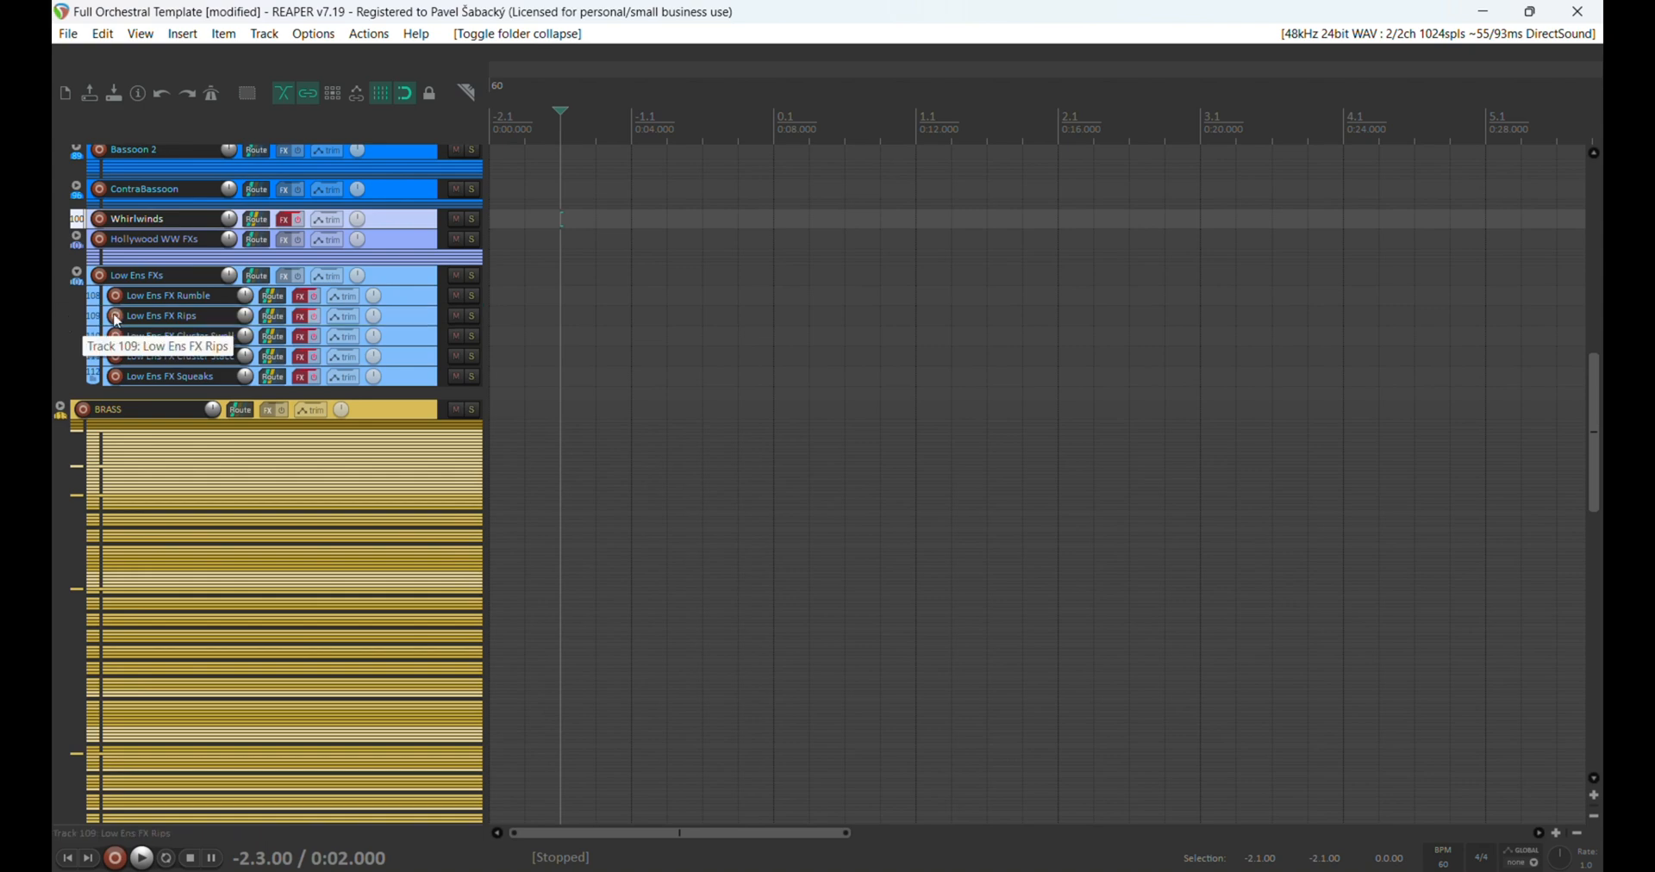
{"action": "left_click", "coordinate": [186, 317]}
{"action": "left_click", "coordinate": [314, 318]}
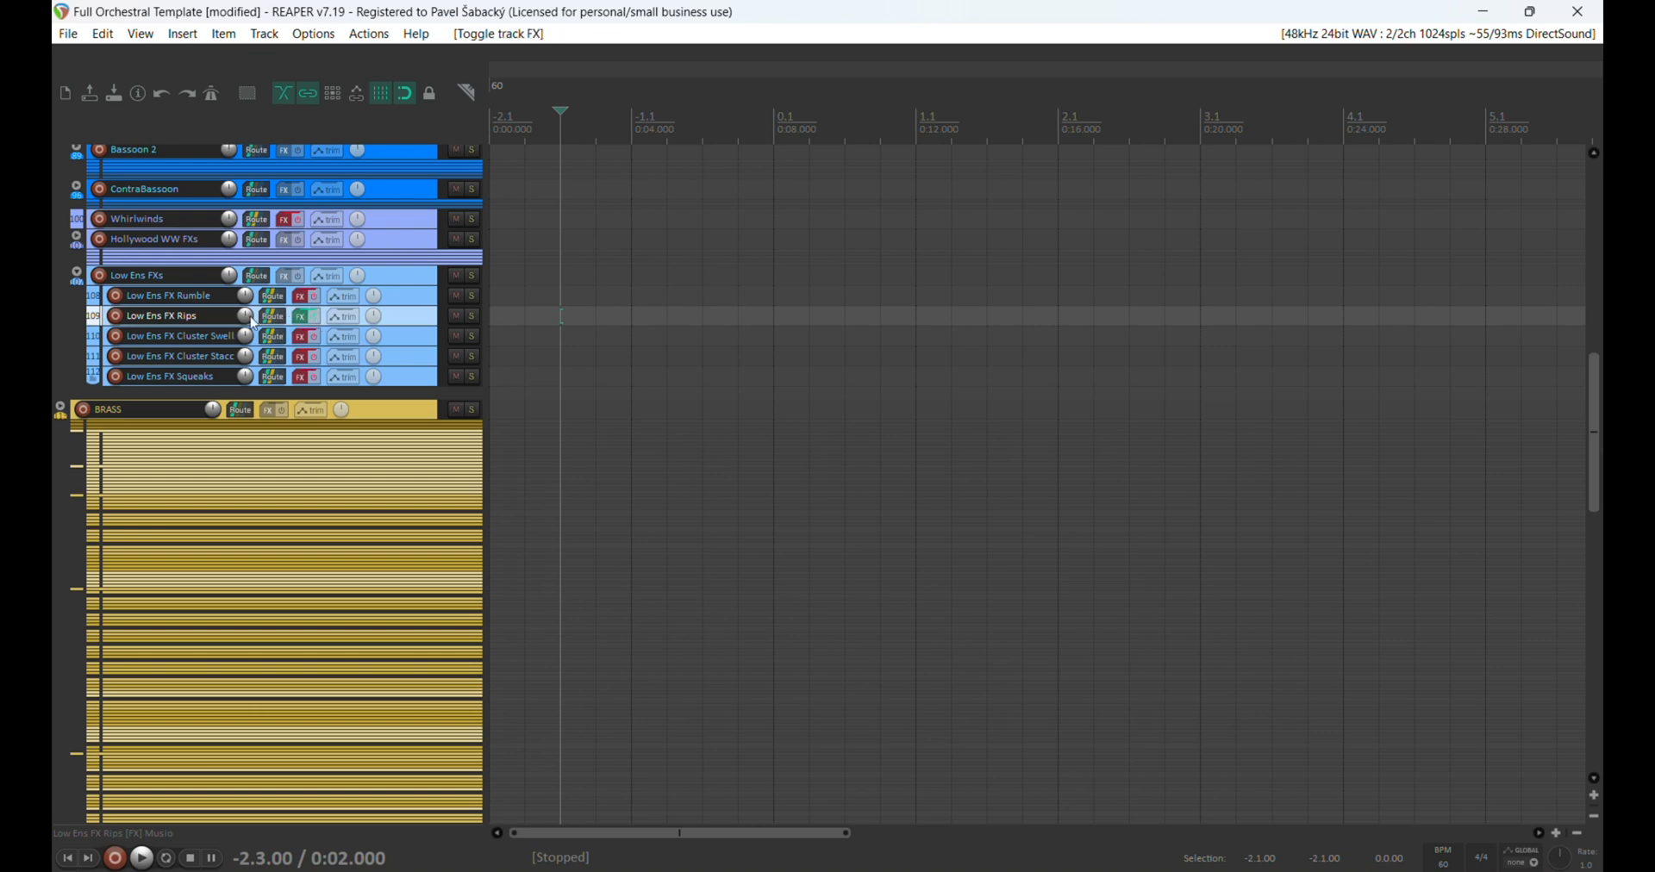
{"action": "left_click", "coordinate": [119, 317]}
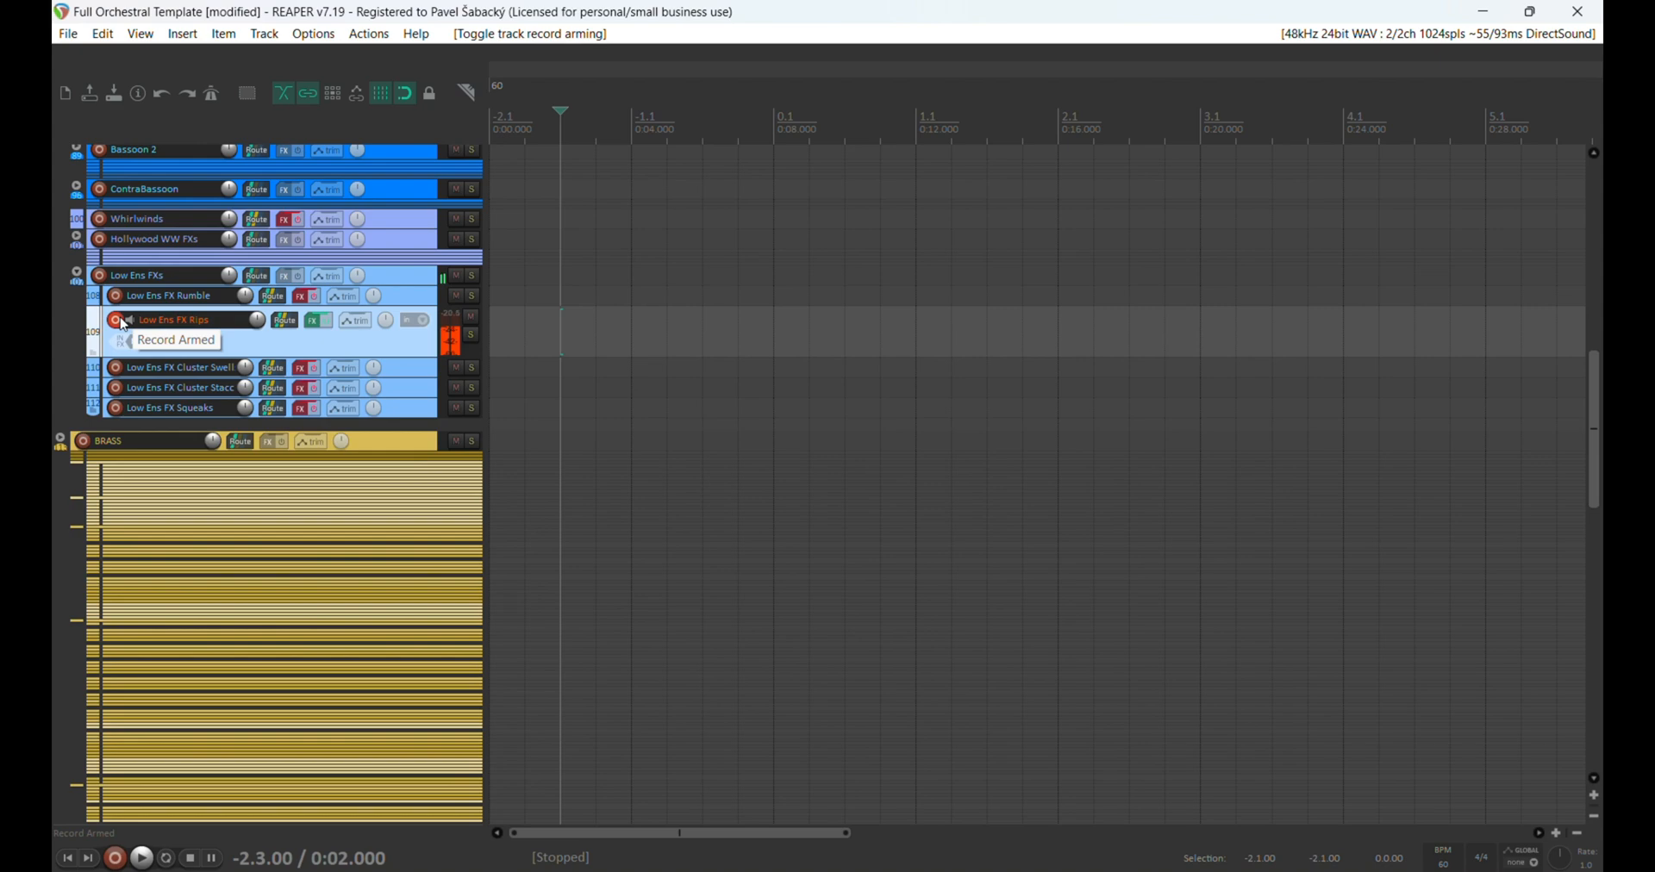
{"action": "left_click", "coordinate": [121, 320]}
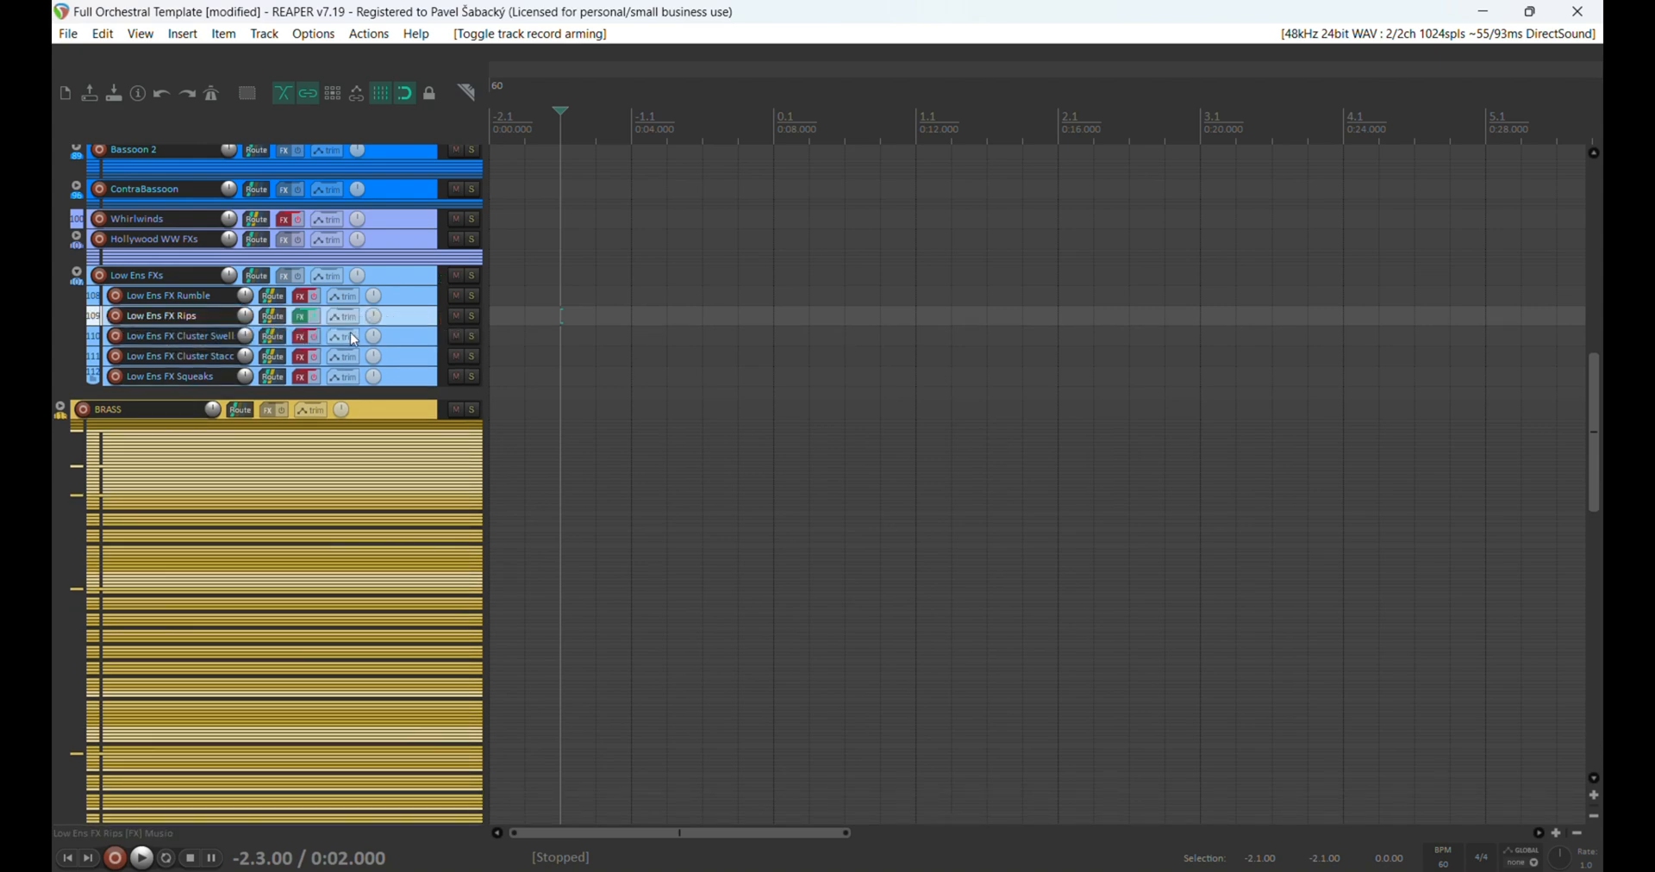
{"action": "left_click", "coordinate": [76, 275]}
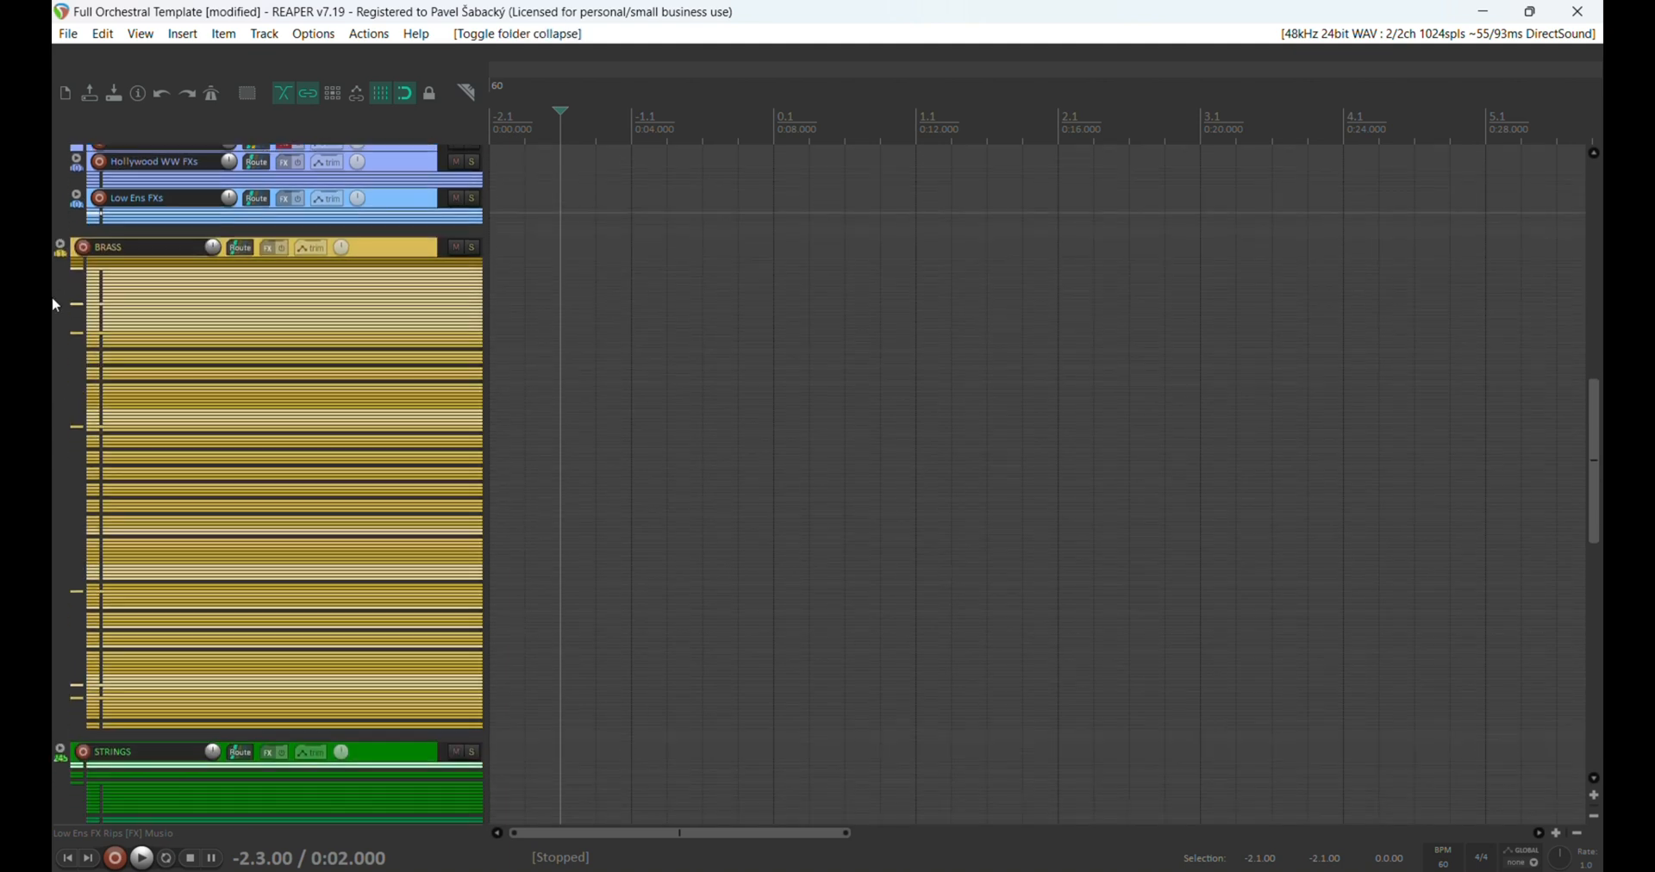
Step: Expand the BRASS folder to show its subfolders, and briefly open and close the Full Brass FXs folder
{"action": "left_click", "coordinate": [59, 248]}
{"action": "scroll", "coordinate": [56, 362], "scroll_direction": "down", "scroll_amount": 2}
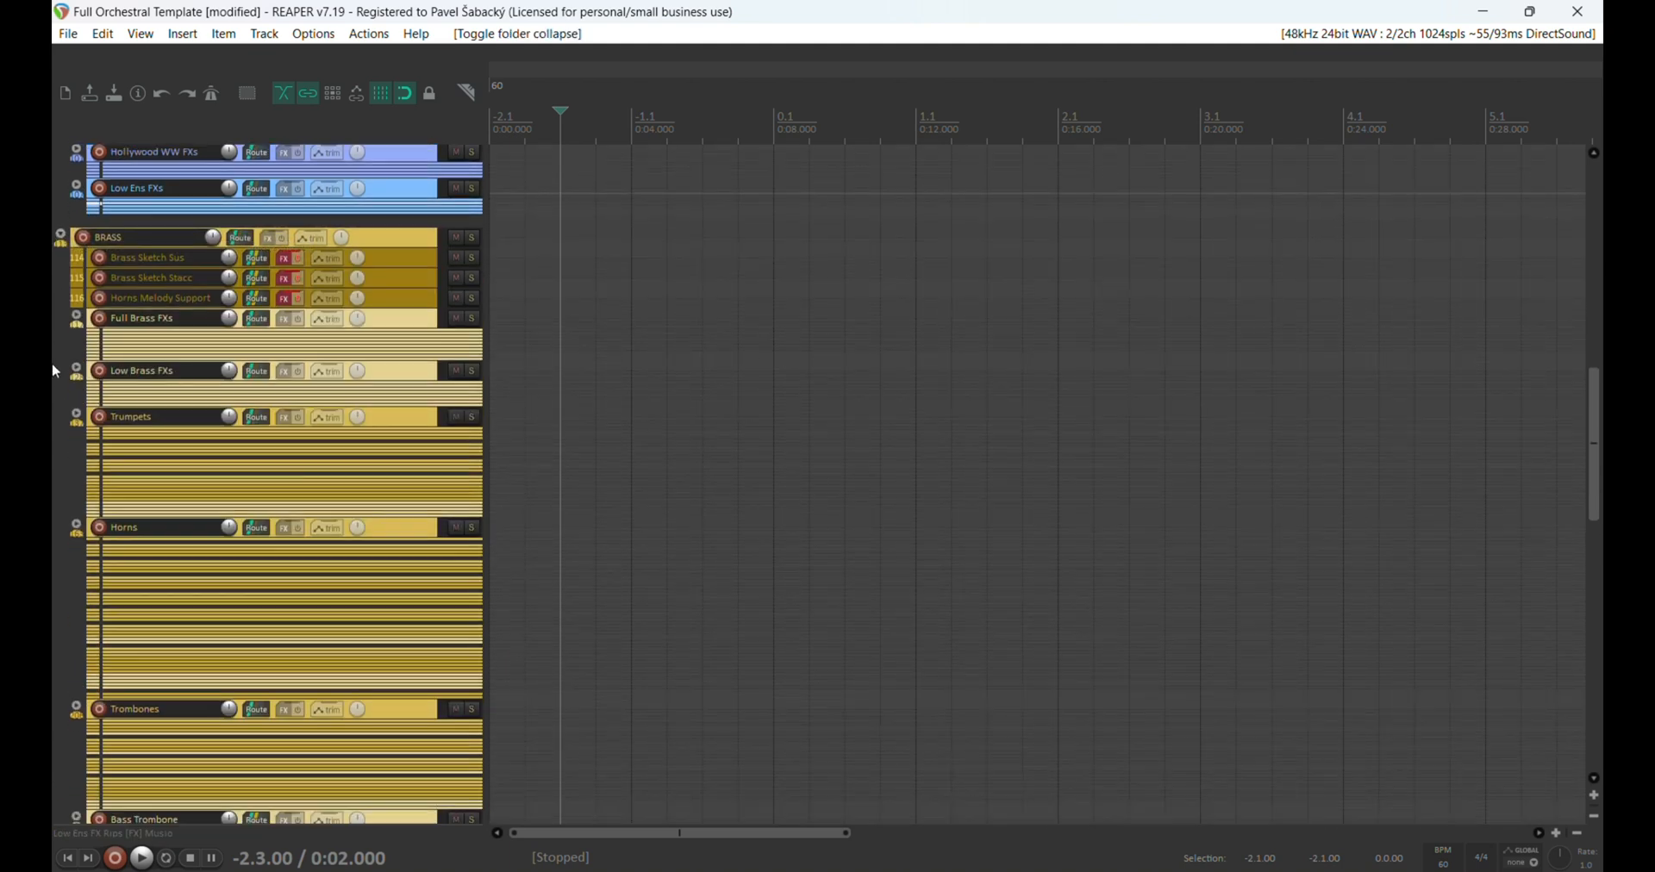
{"action": "scroll", "coordinate": [55, 258], "scroll_direction": "down", "scroll_amount": 3}
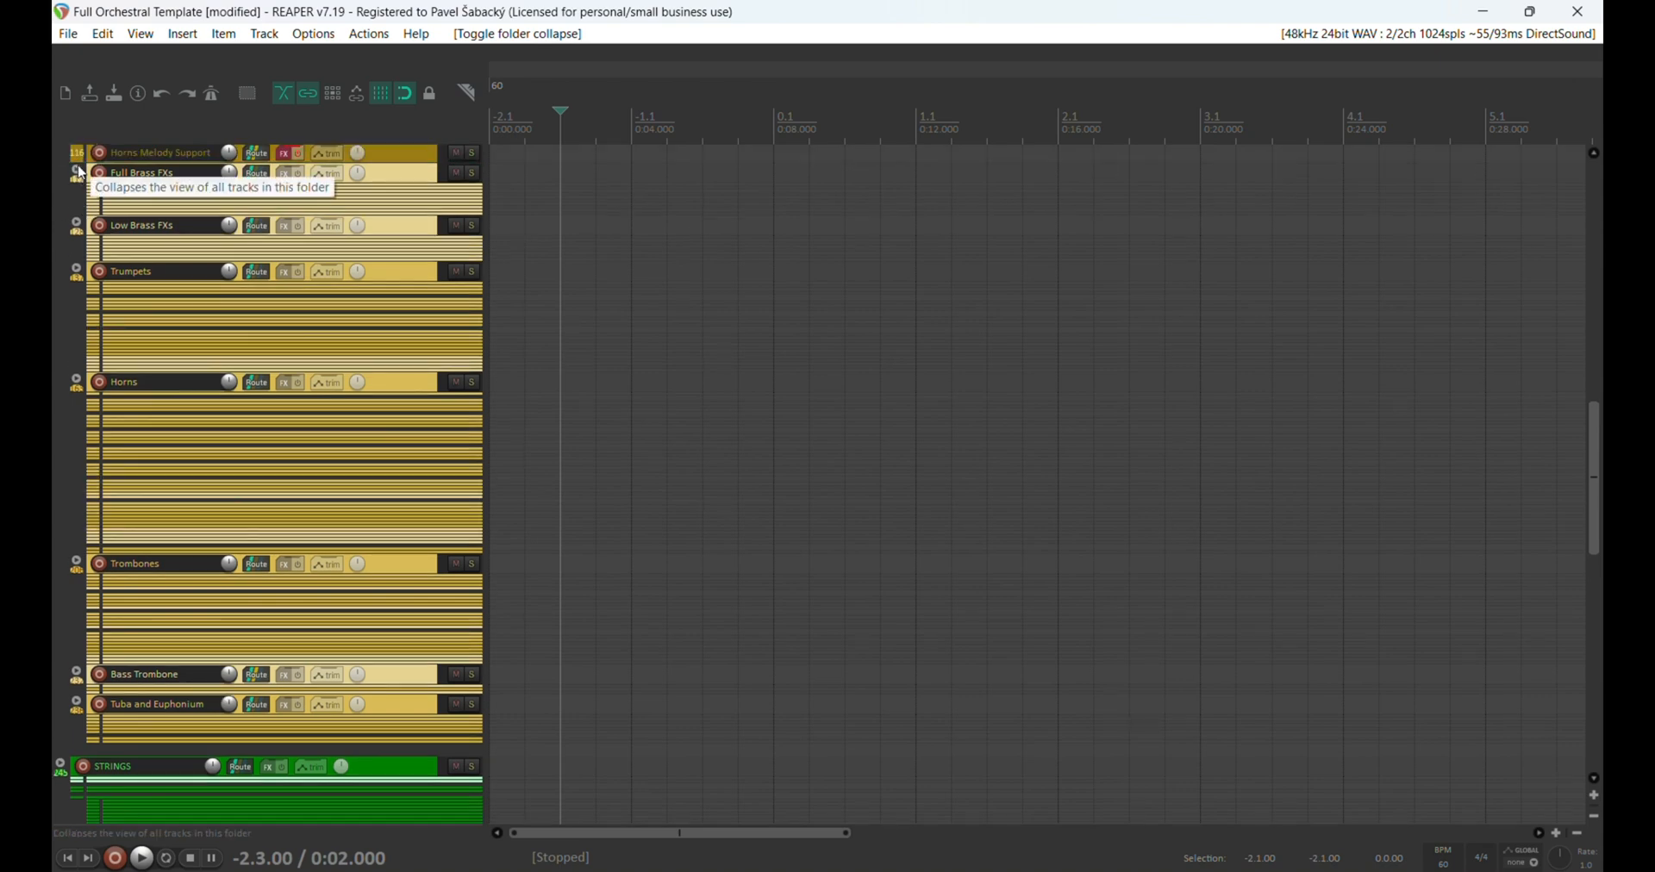
{"action": "left_click", "coordinate": [76, 168]}
{"action": "left_click", "coordinate": [76, 168]}
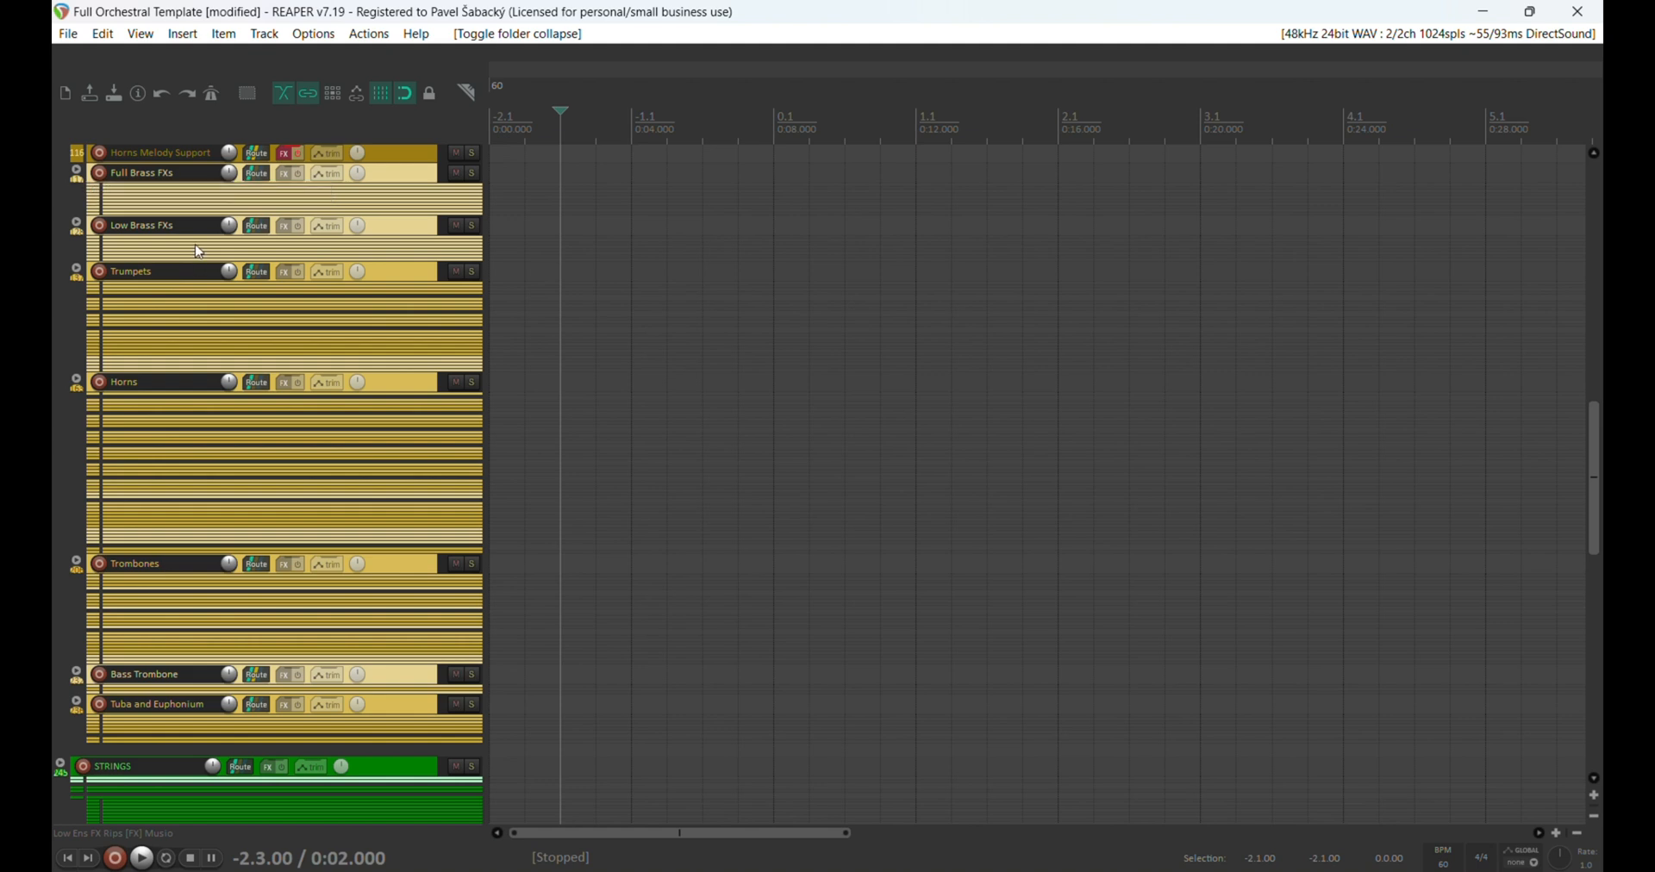
Step: Expand the Horns folder and look through its solo, paired, 4 Horns, 6 Horns and Wagner tuba tracks
{"action": "scroll", "coordinate": [65, 318], "scroll_direction": "down", "scroll_amount": 2}
{"action": "scroll", "coordinate": [67, 327], "scroll_direction": "up", "scroll_amount": 2}
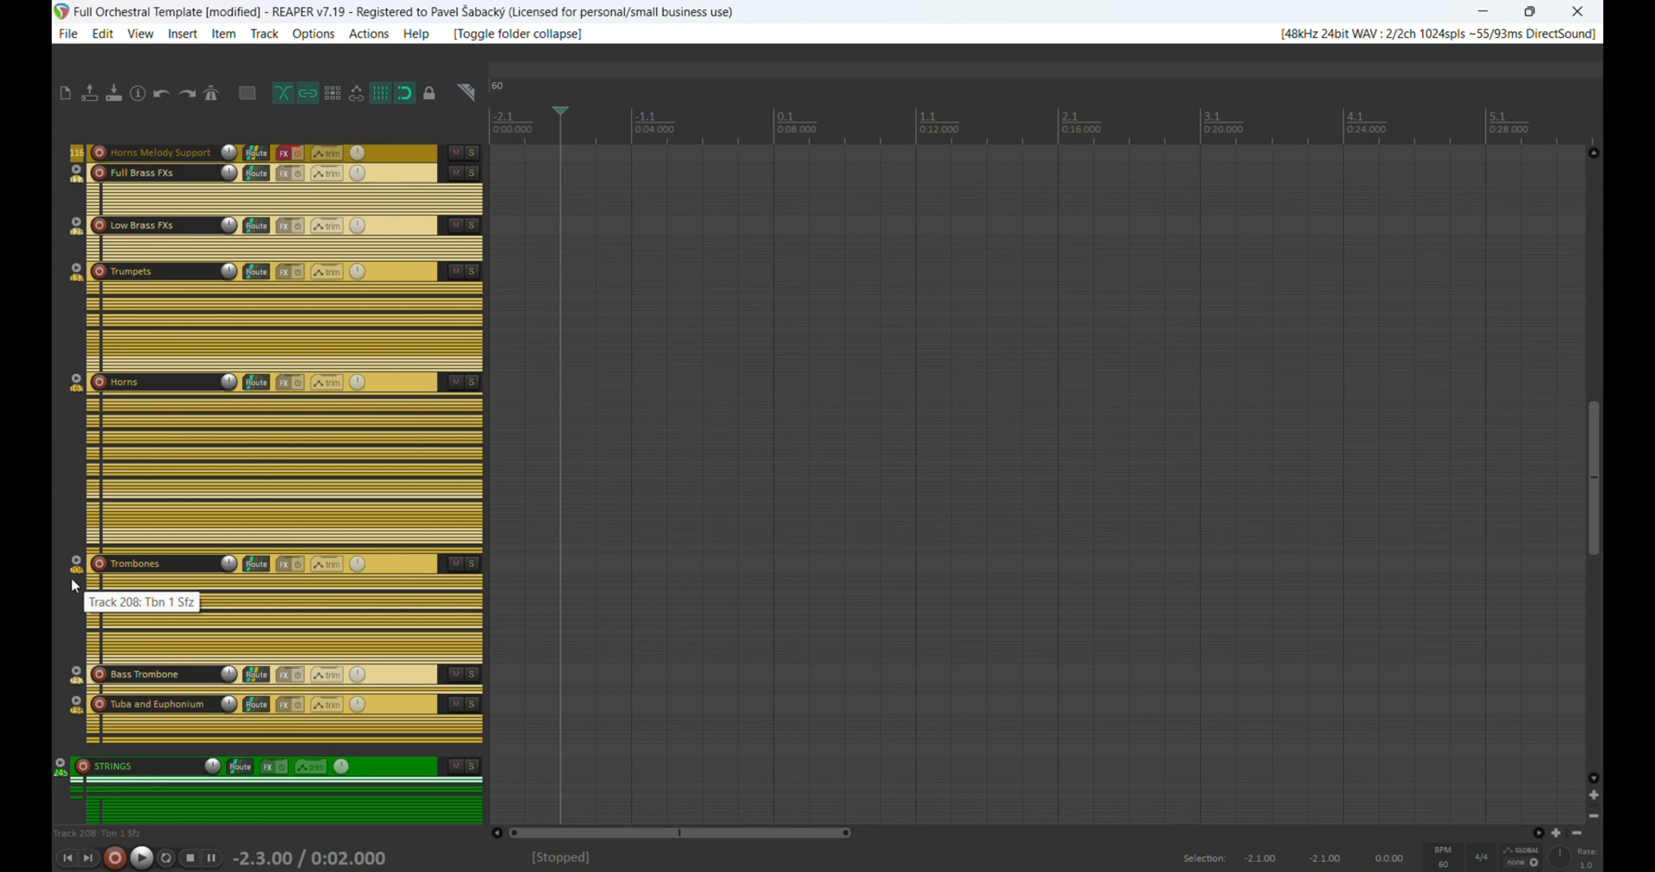
{"action": "scroll", "coordinate": [53, 430], "scroll_direction": "down", "scroll_amount": 6}
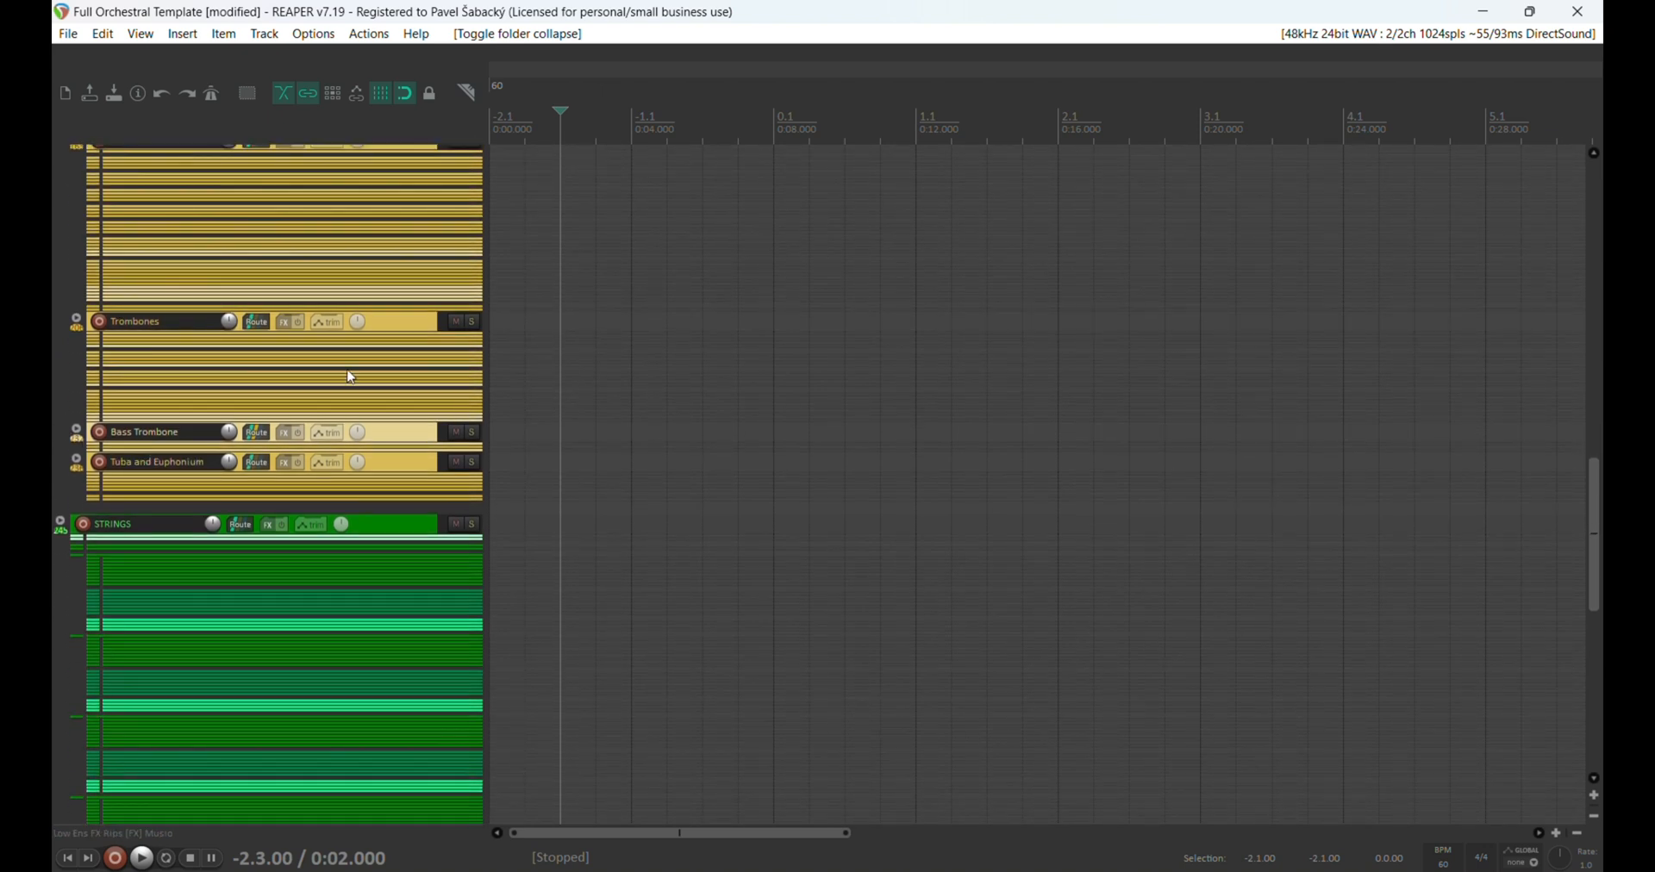
{"action": "scroll", "coordinate": [52, 335], "scroll_direction": "up", "scroll_amount": 5}
{"action": "scroll", "coordinate": [59, 389], "scroll_direction": "up", "scroll_amount": 1}
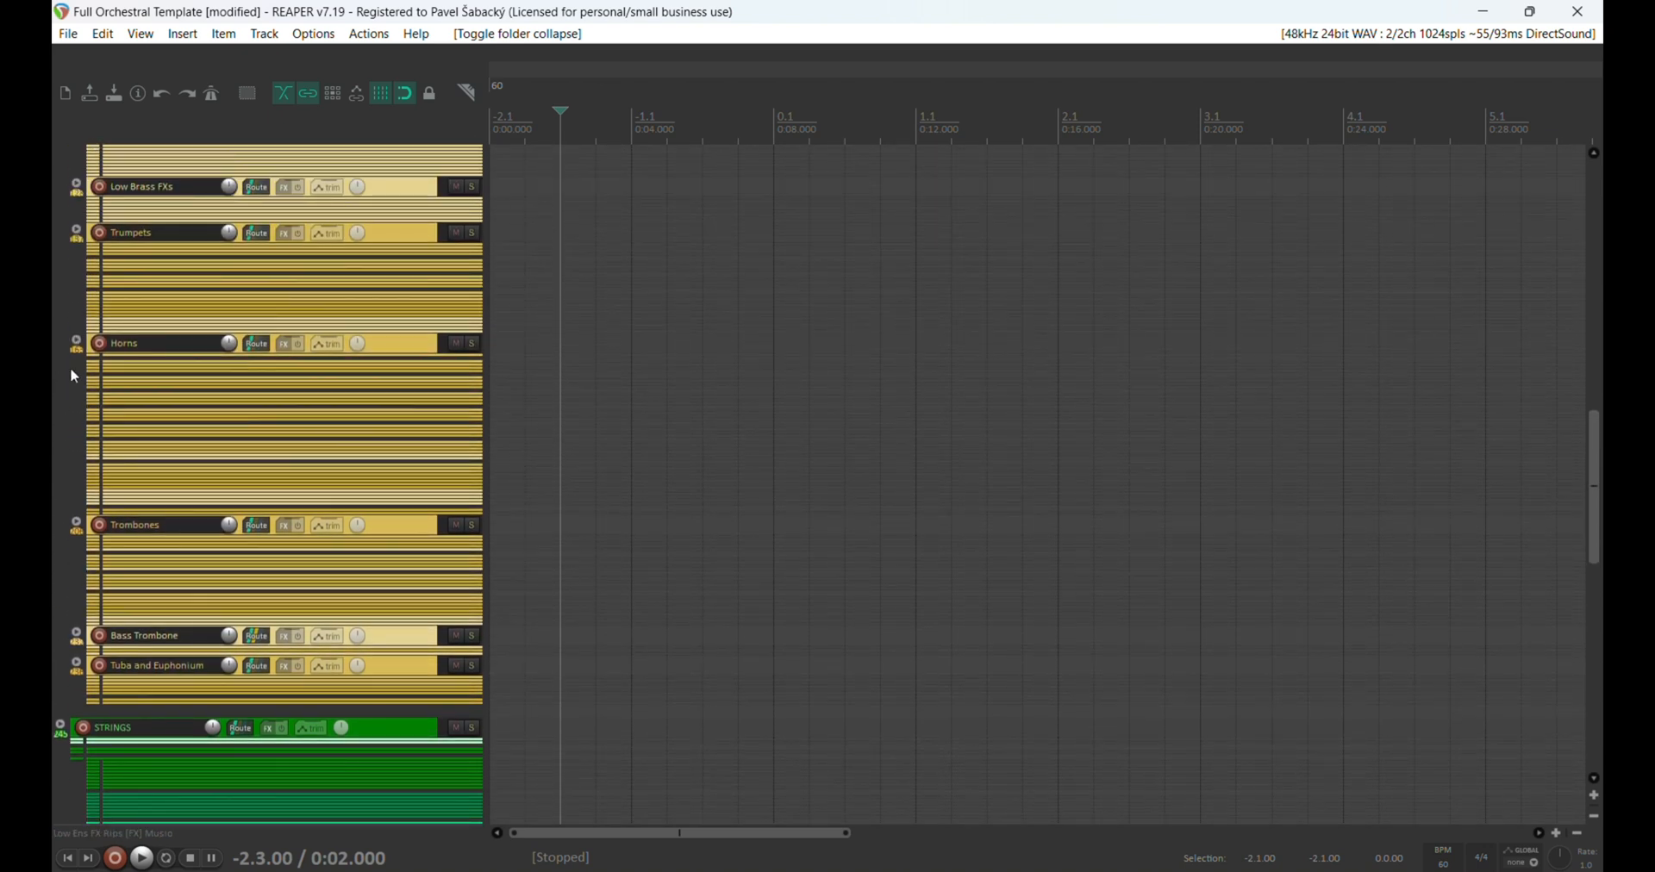
{"action": "left_click", "coordinate": [76, 345]}
{"action": "scroll", "coordinate": [53, 426], "scroll_direction": "down", "scroll_amount": 2}
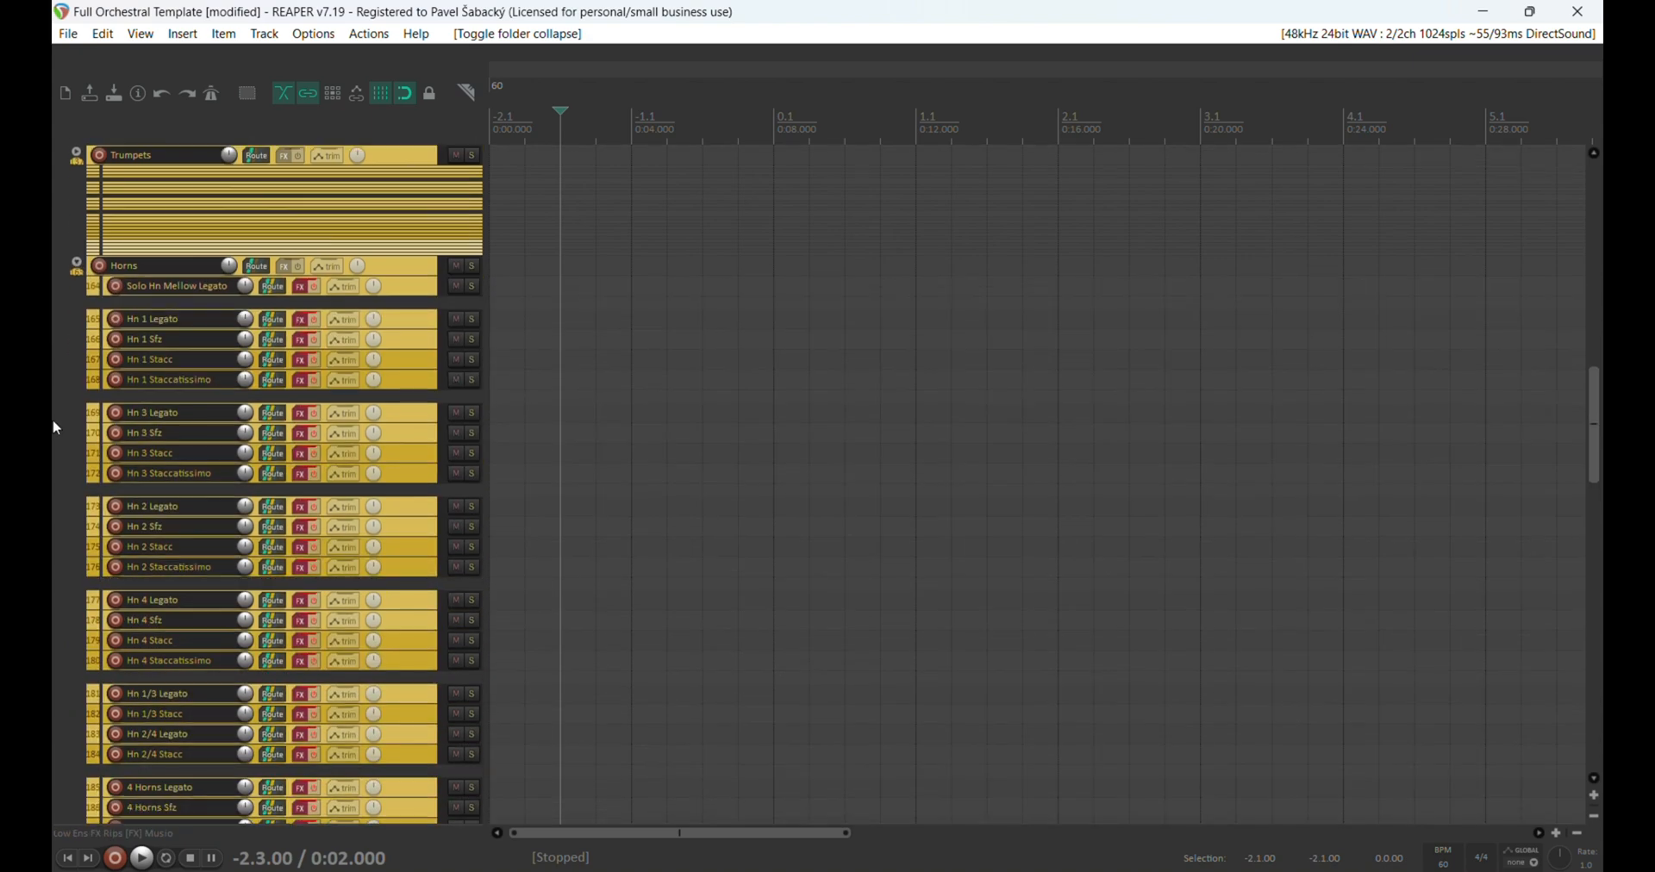
{"action": "scroll", "coordinate": [54, 419], "scroll_direction": "down", "scroll_amount": 1}
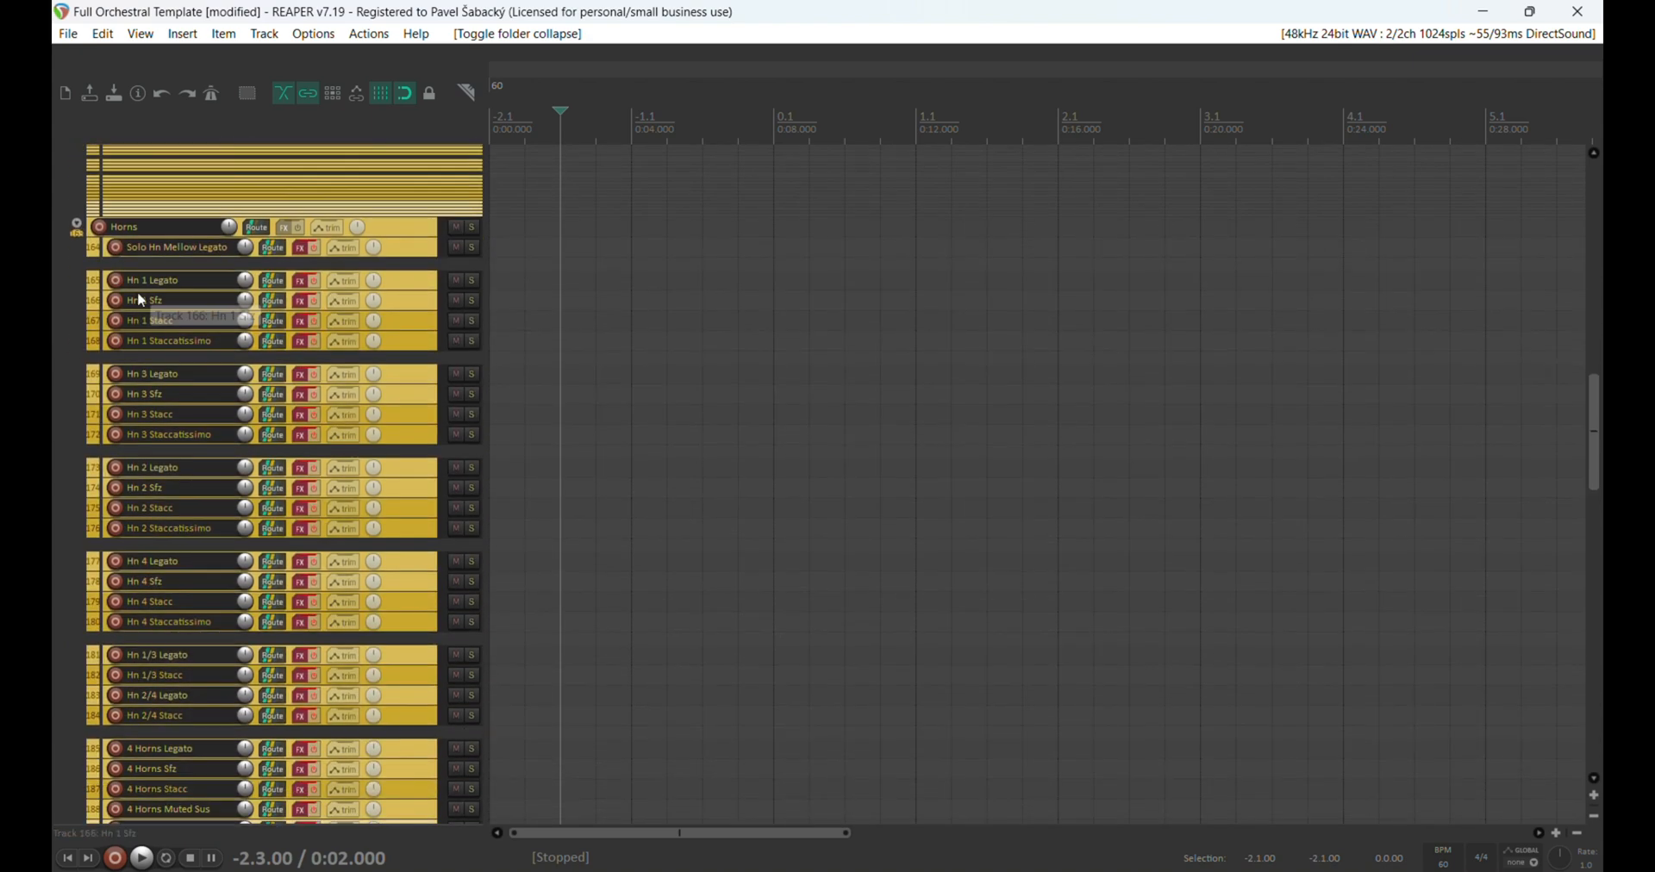
{"action": "scroll", "coordinate": [176, 287], "scroll_direction": "down", "scroll_amount": 1}
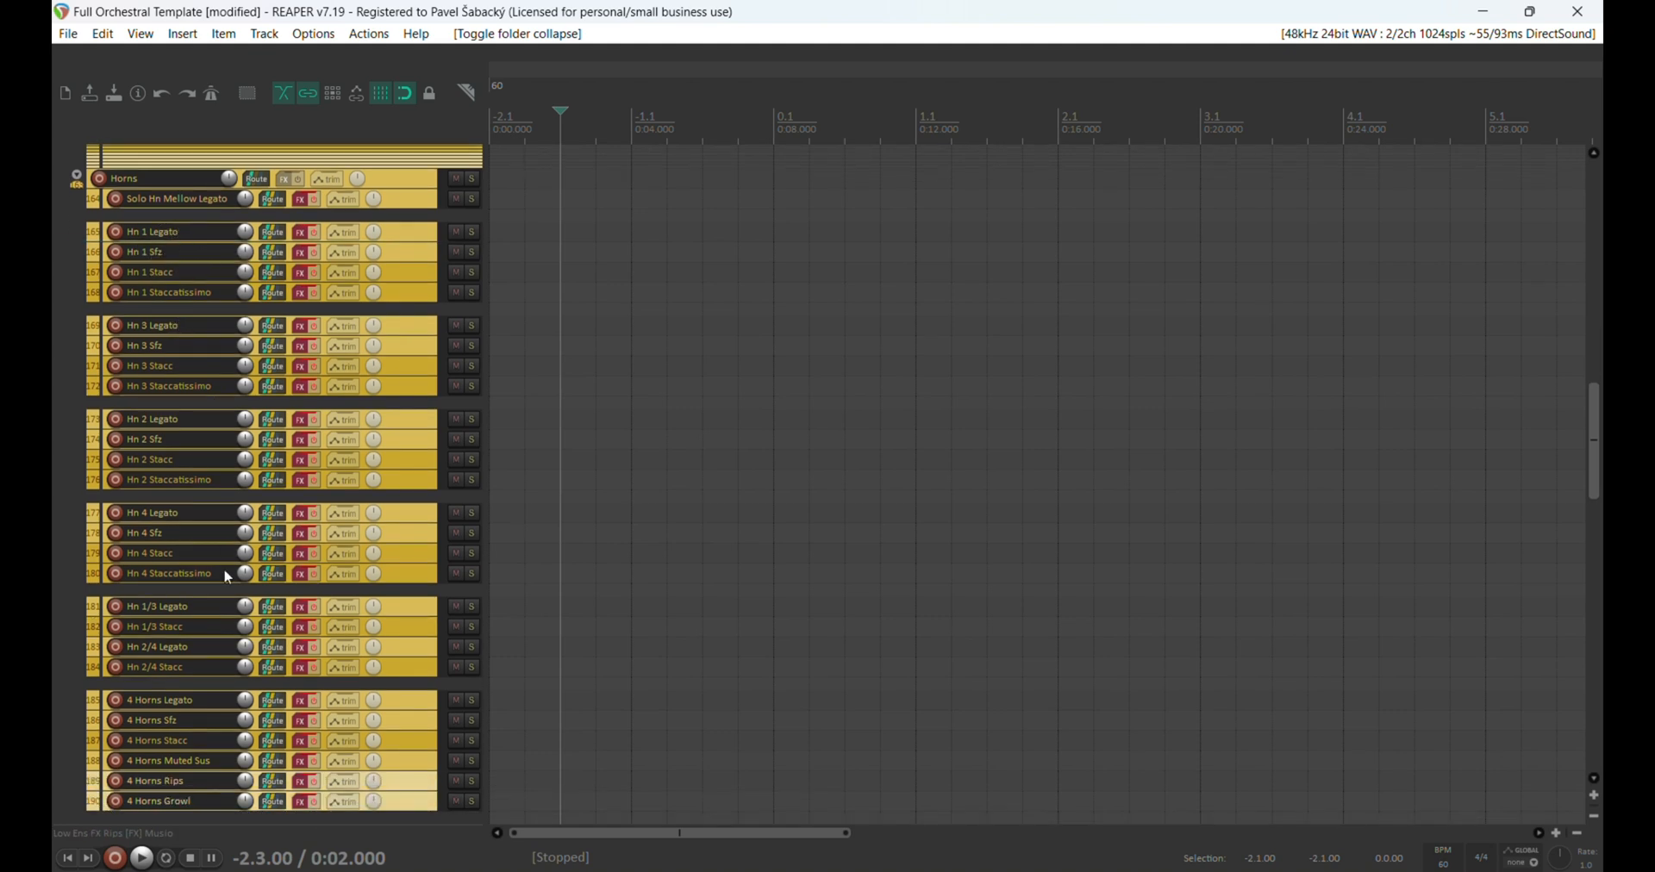
{"action": "scroll", "coordinate": [59, 436], "scroll_direction": "down", "scroll_amount": 4}
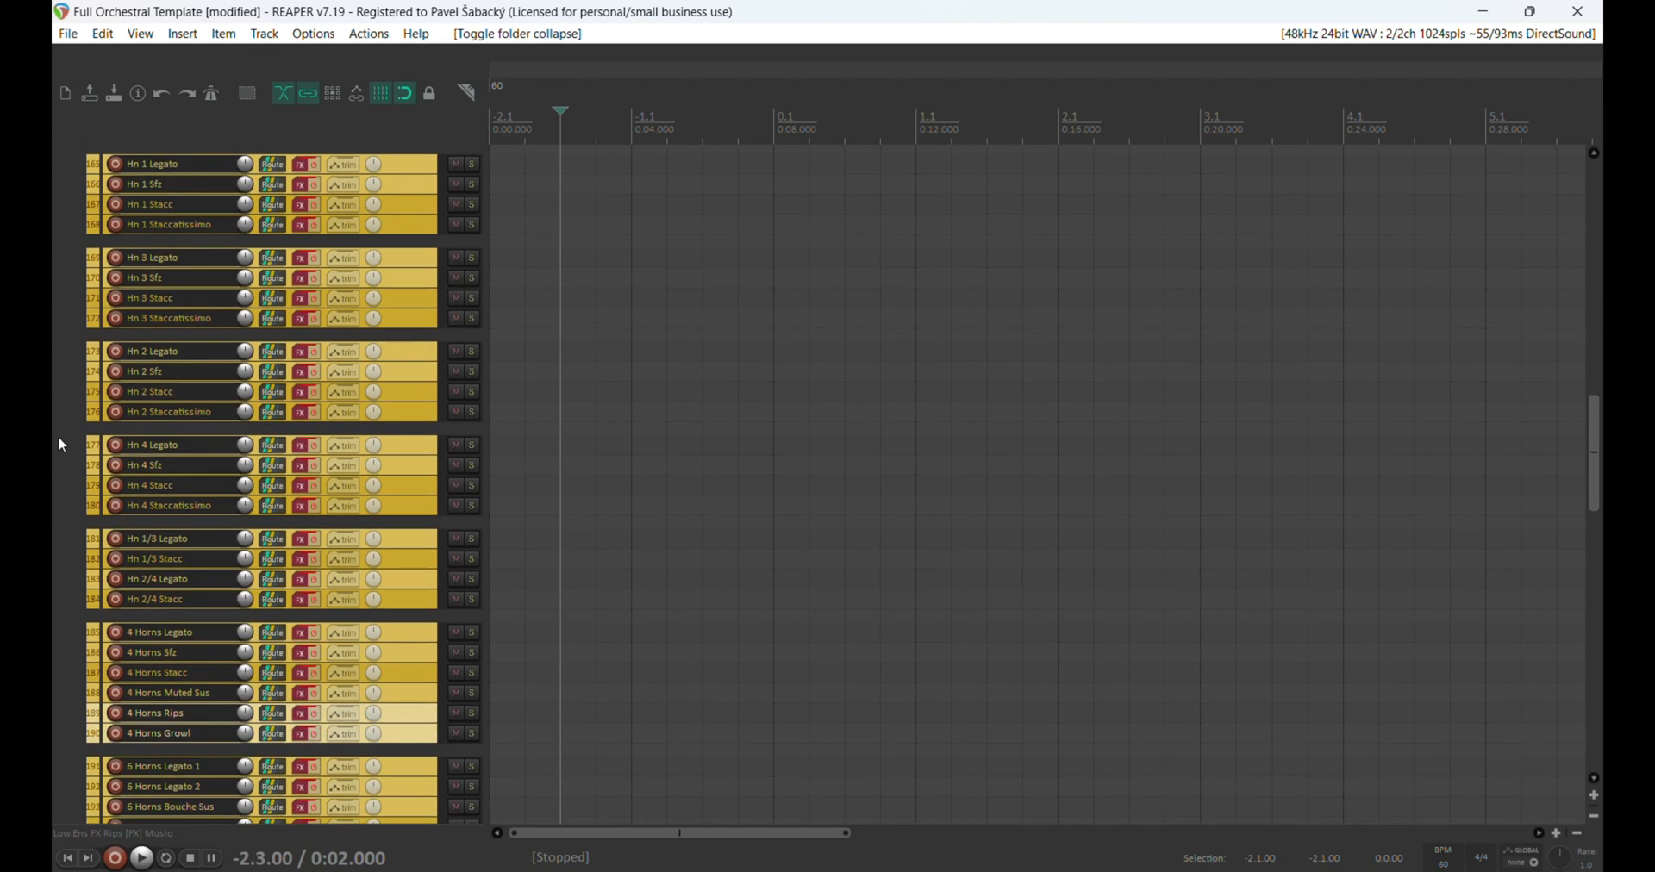
{"action": "scroll", "coordinate": [87, 449], "scroll_direction": "down", "scroll_amount": 6}
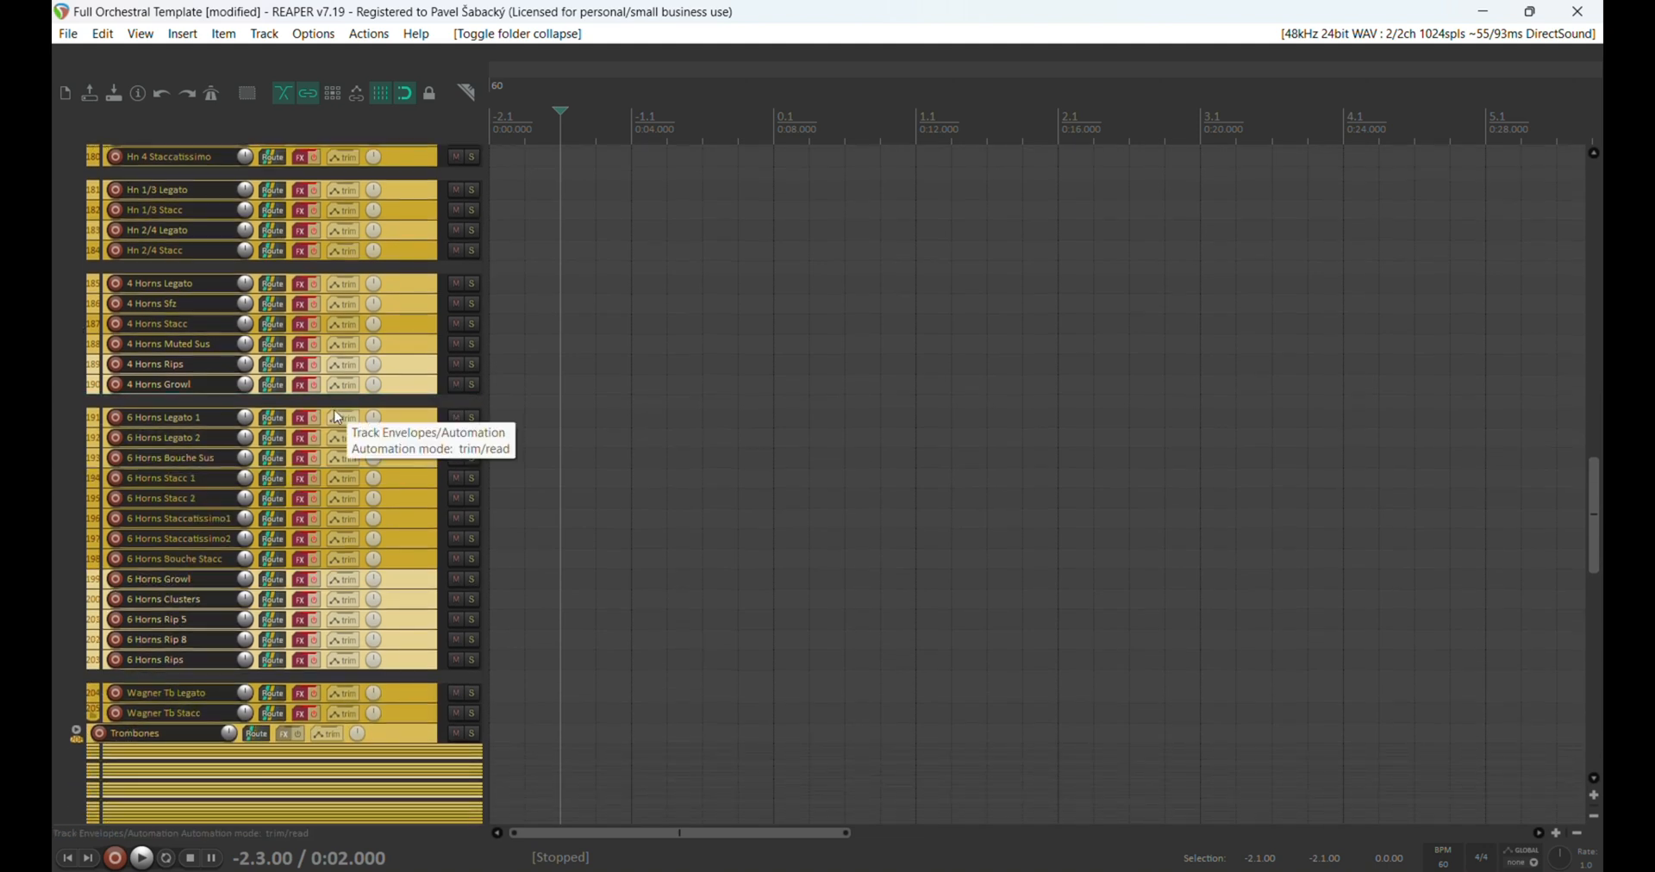
Step: Audition the 6 Horns Legato 1 track by enabling its effects and record-arming it, and switch both off again
{"action": "left_click", "coordinate": [313, 418]}
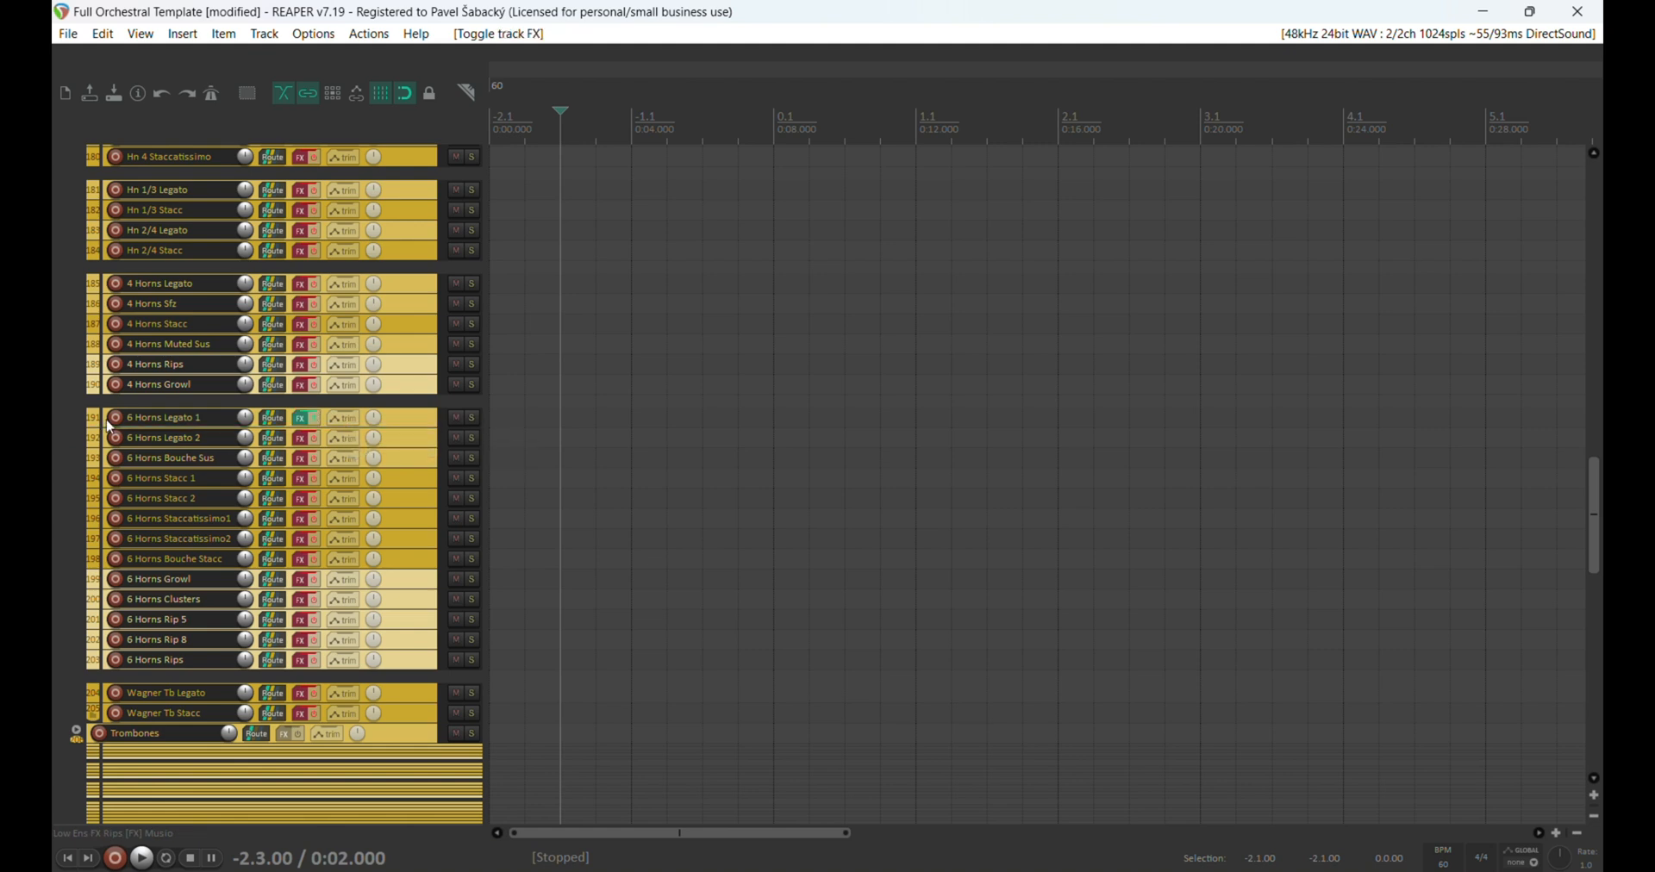
{"action": "left_click", "coordinate": [111, 420]}
{"action": "left_click", "coordinate": [614, 414]}
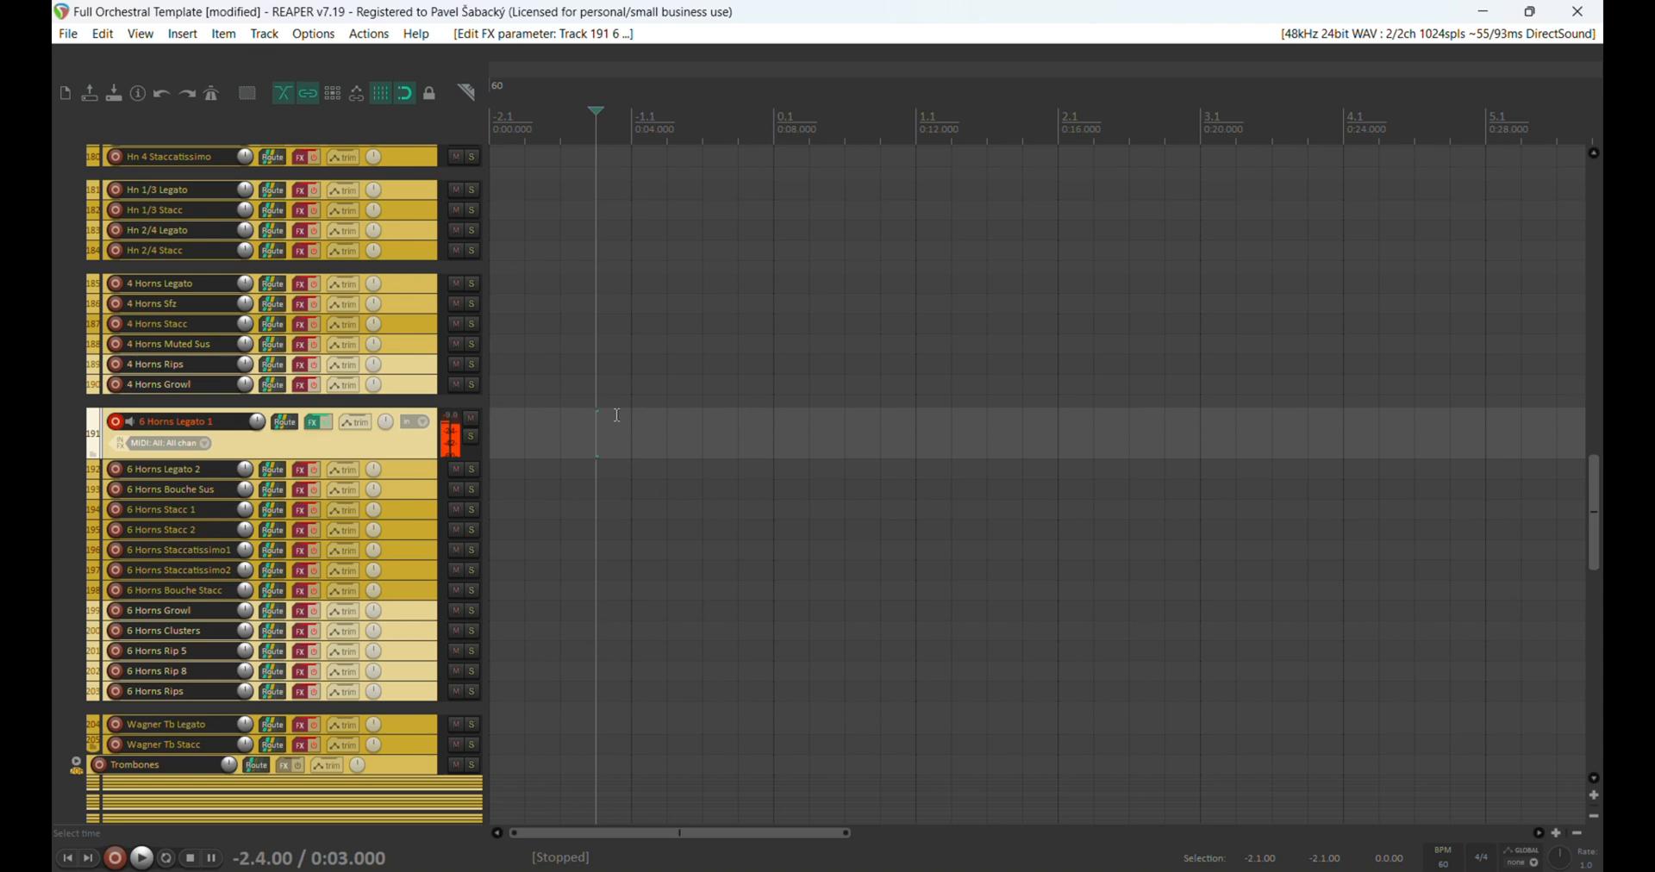
{"action": "left_click", "coordinate": [111, 424]}
{"action": "left_click", "coordinate": [315, 417]}
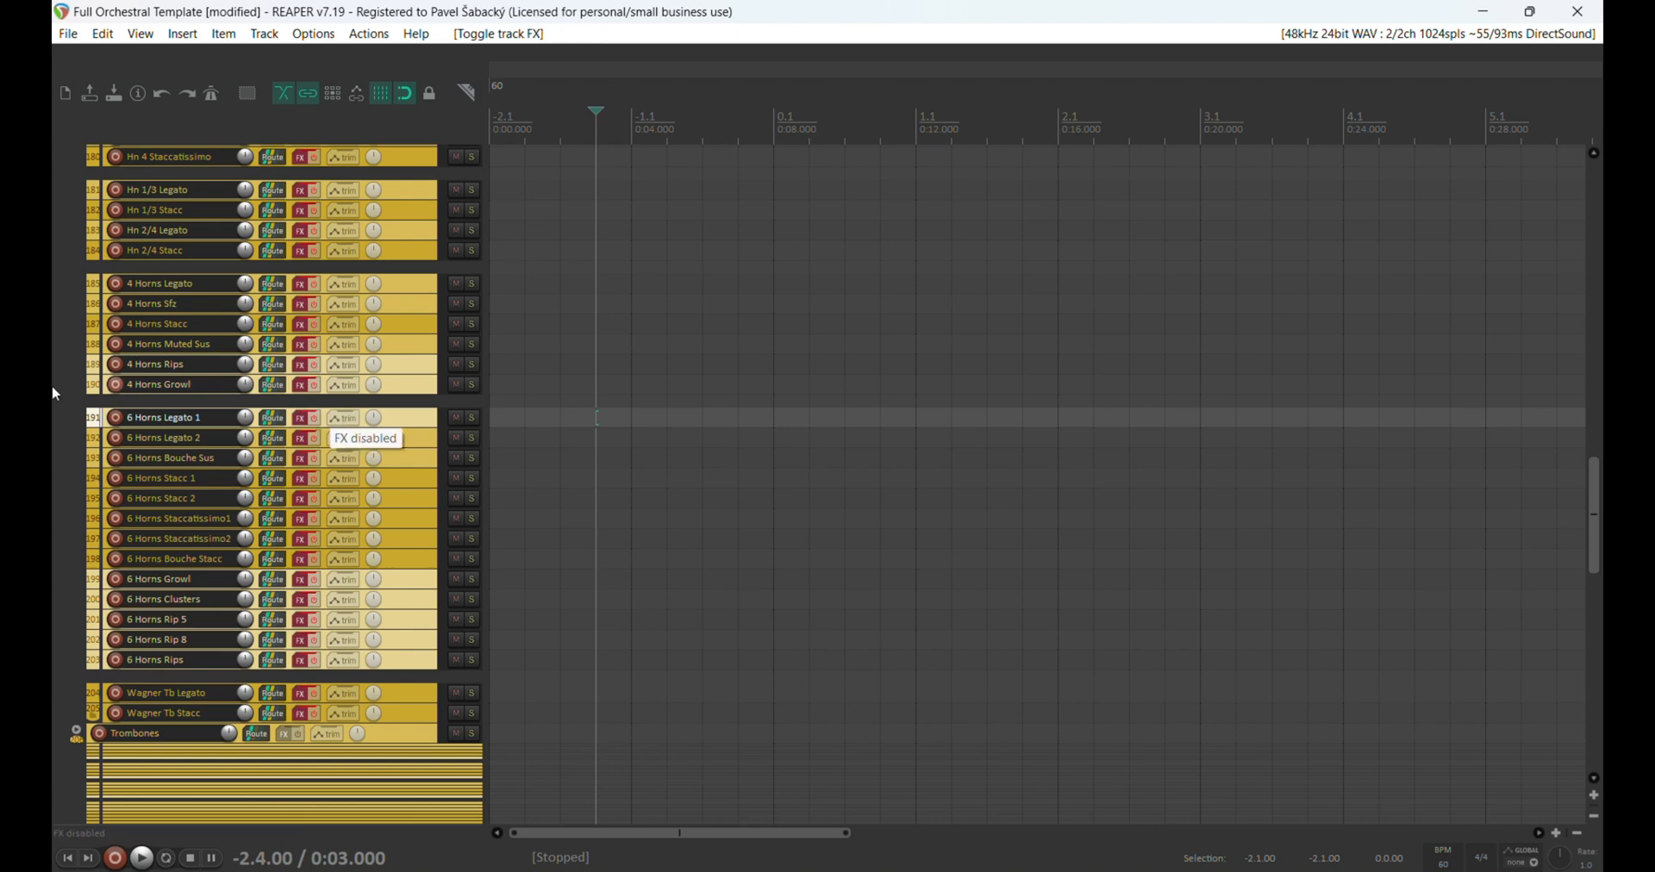
Step: Expand the Bass Trombone folder, audition the 3 BTbn Sus track with effects enabled, disarm it, and collapse the folder
{"action": "scroll", "coordinate": [51, 371], "scroll_direction": "down", "scroll_amount": 5}
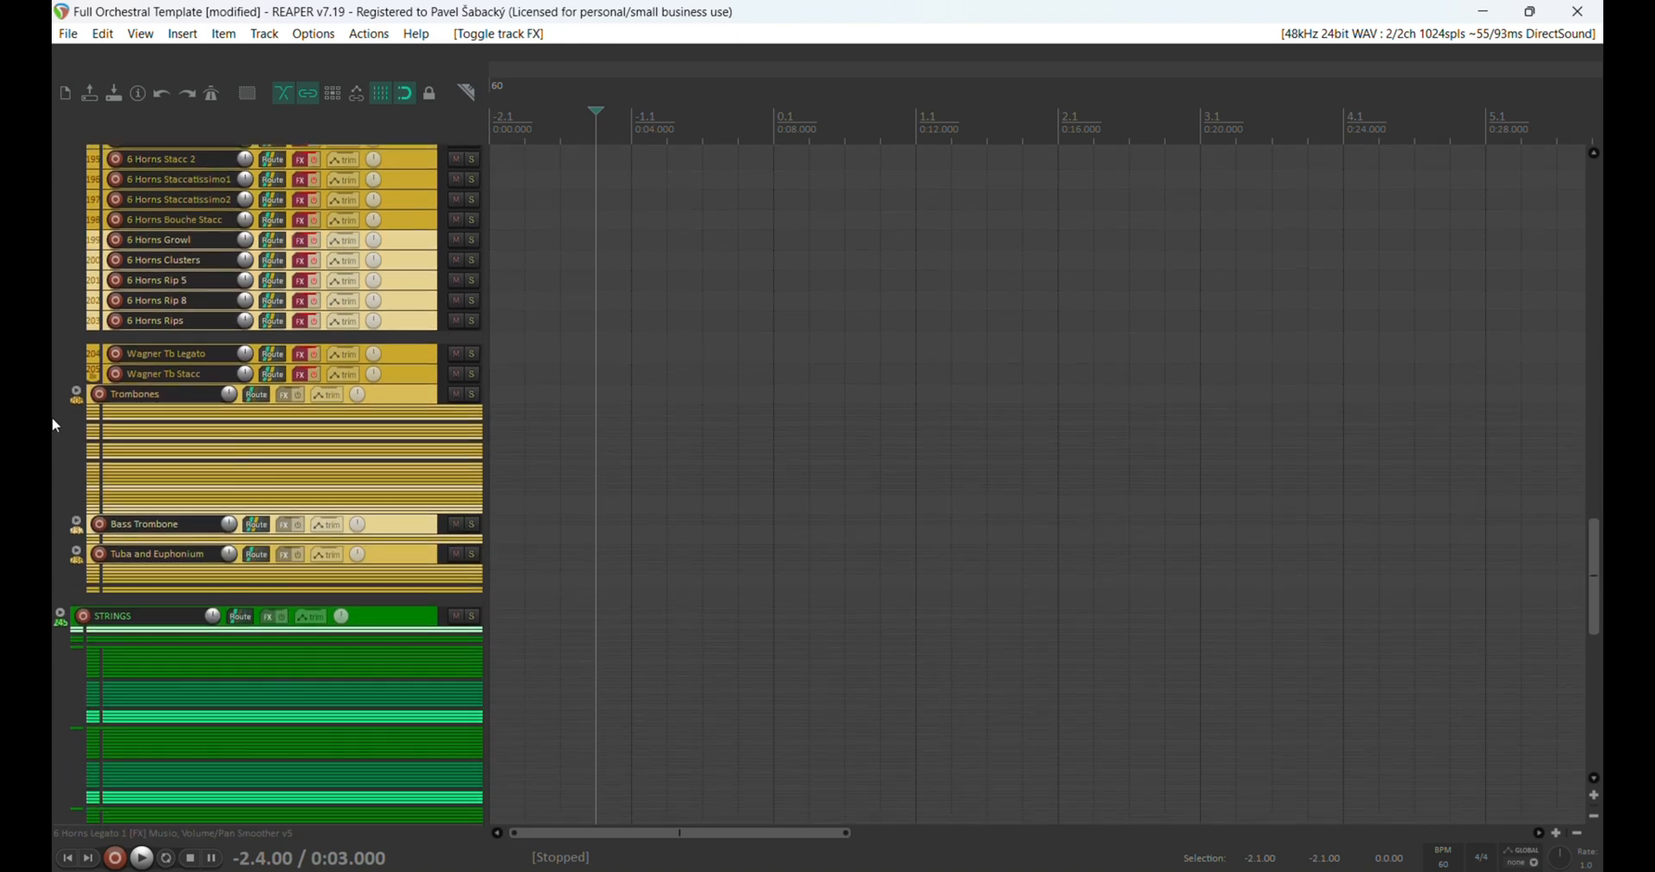
{"action": "scroll", "coordinate": [52, 417], "scroll_direction": "down", "scroll_amount": 4}
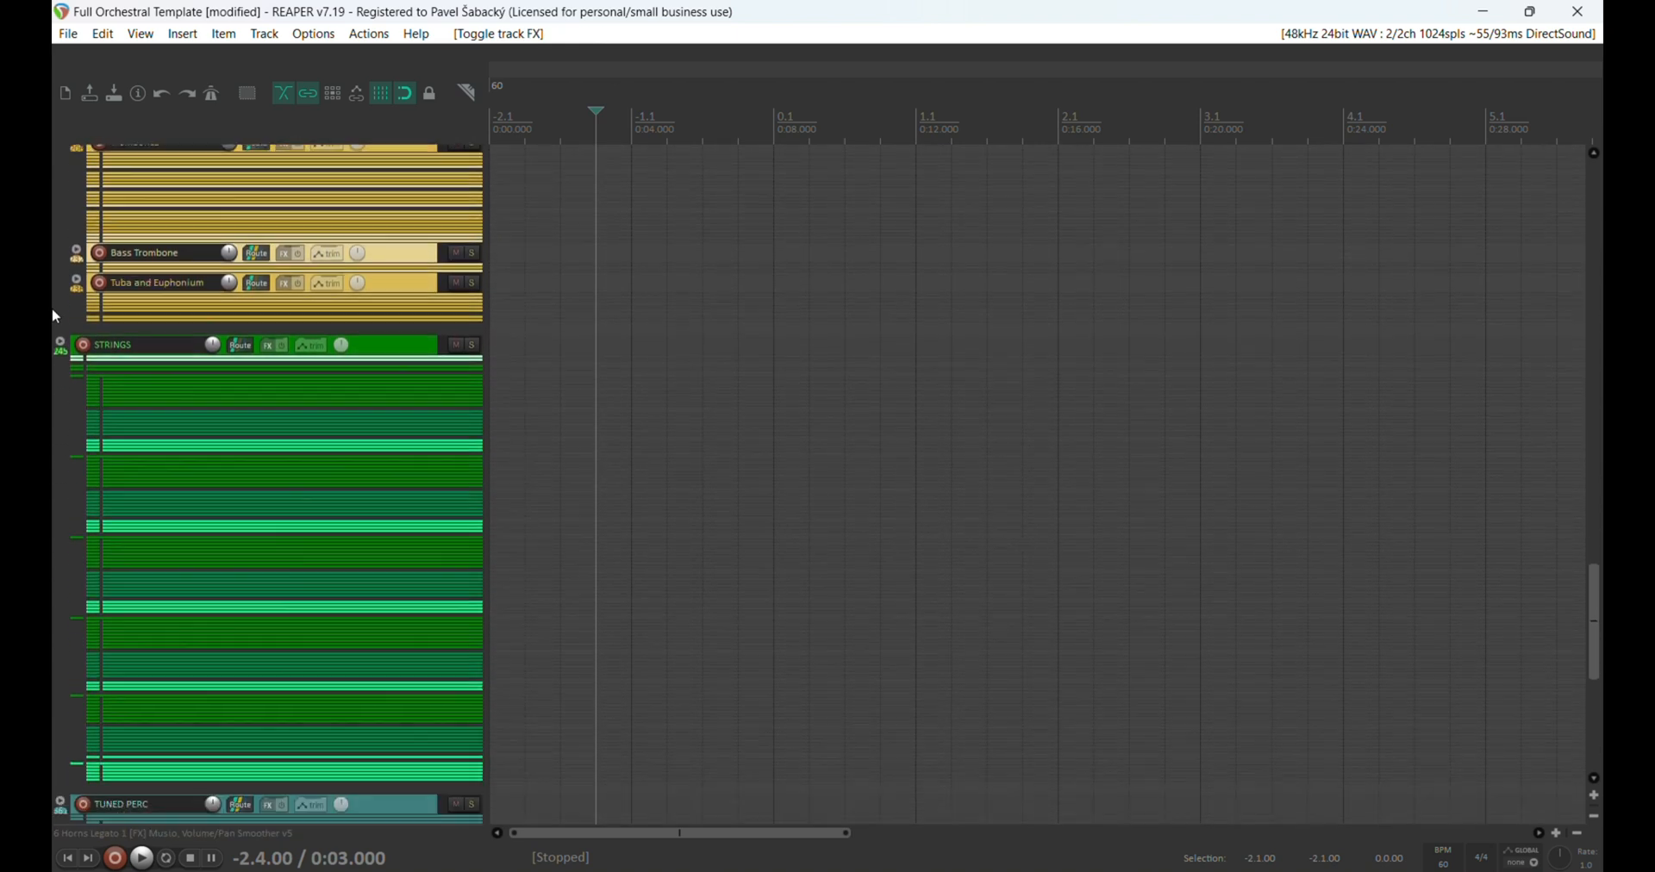
{"action": "scroll", "coordinate": [54, 315], "scroll_direction": "down", "scroll_amount": 1}
{"action": "left_click", "coordinate": [76, 226]}
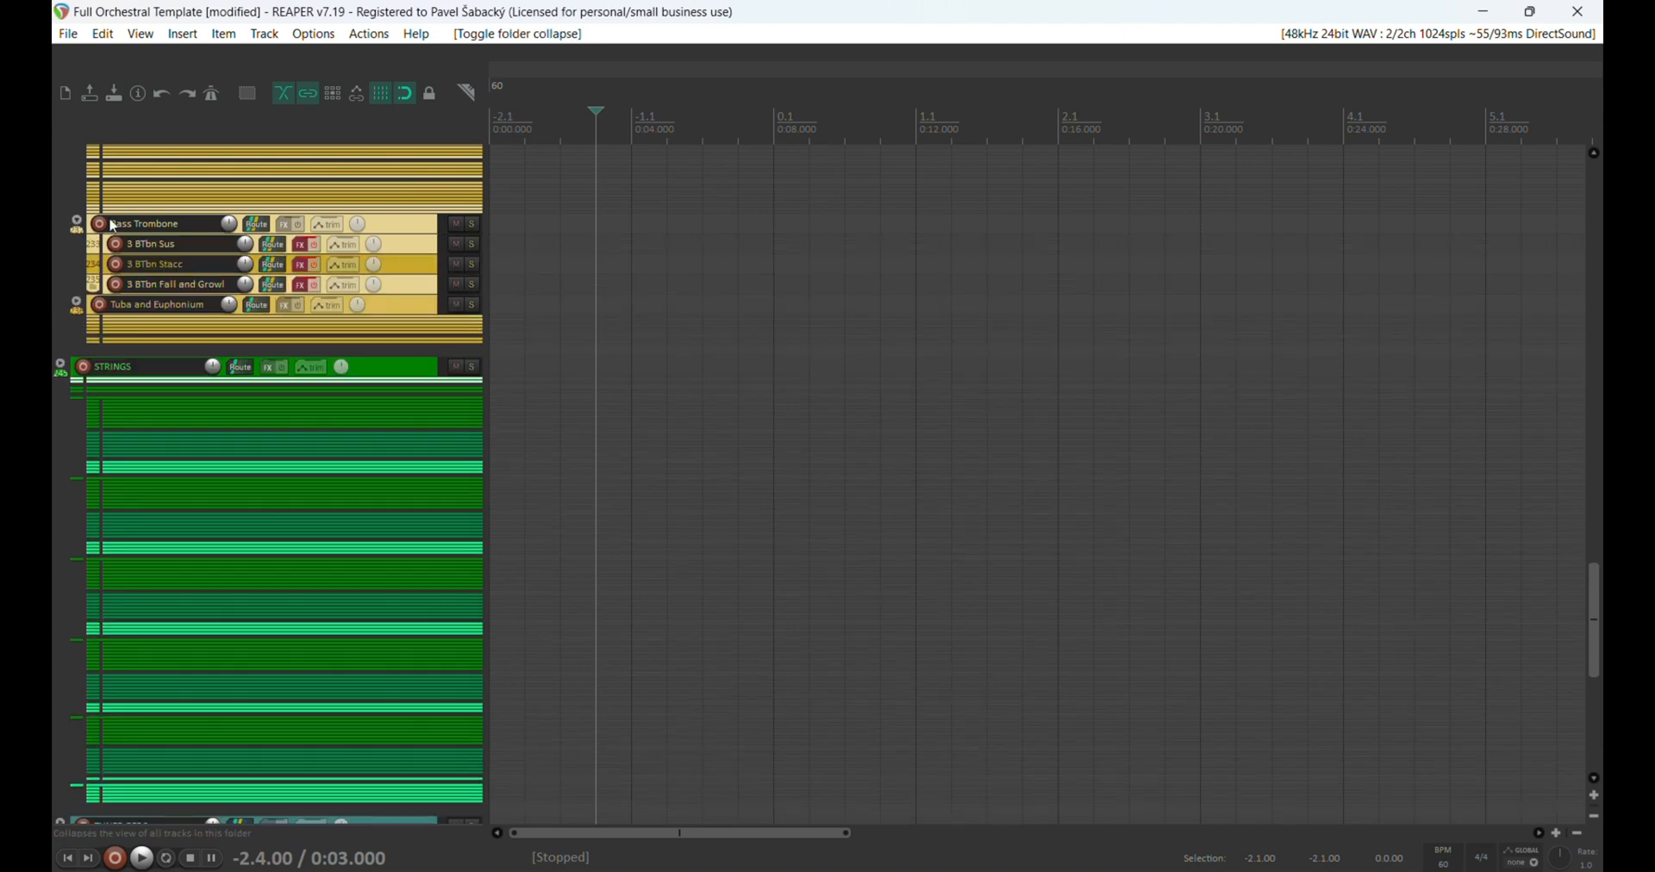
{"action": "left_click", "coordinate": [315, 245]}
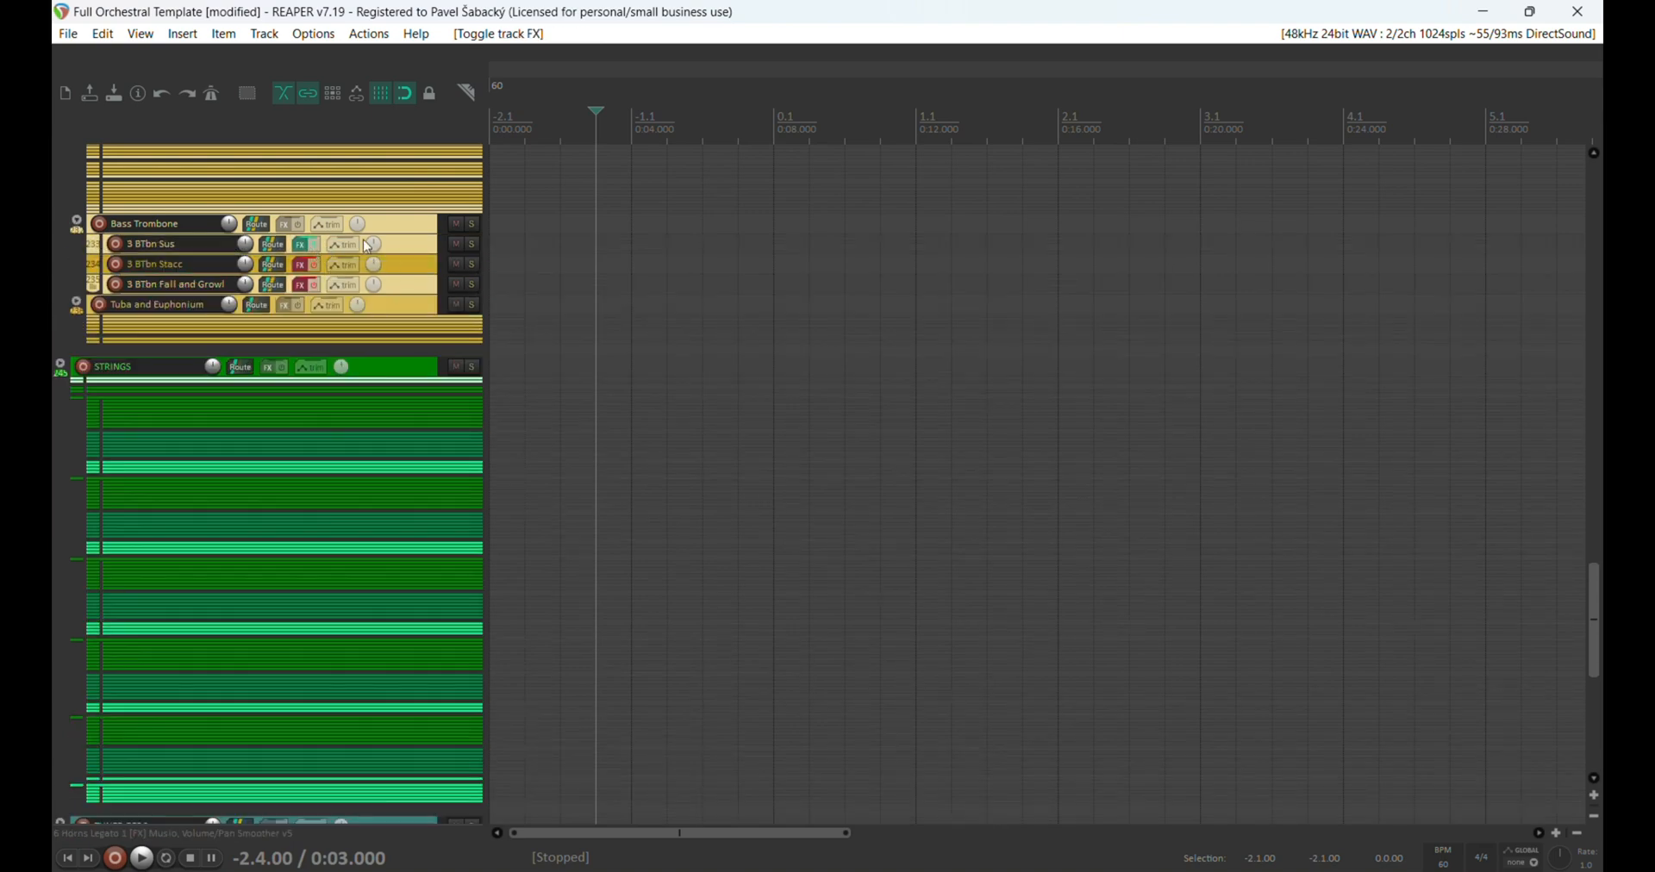
{"action": "left_click", "coordinate": [118, 247]}
{"action": "left_click", "coordinate": [630, 118]}
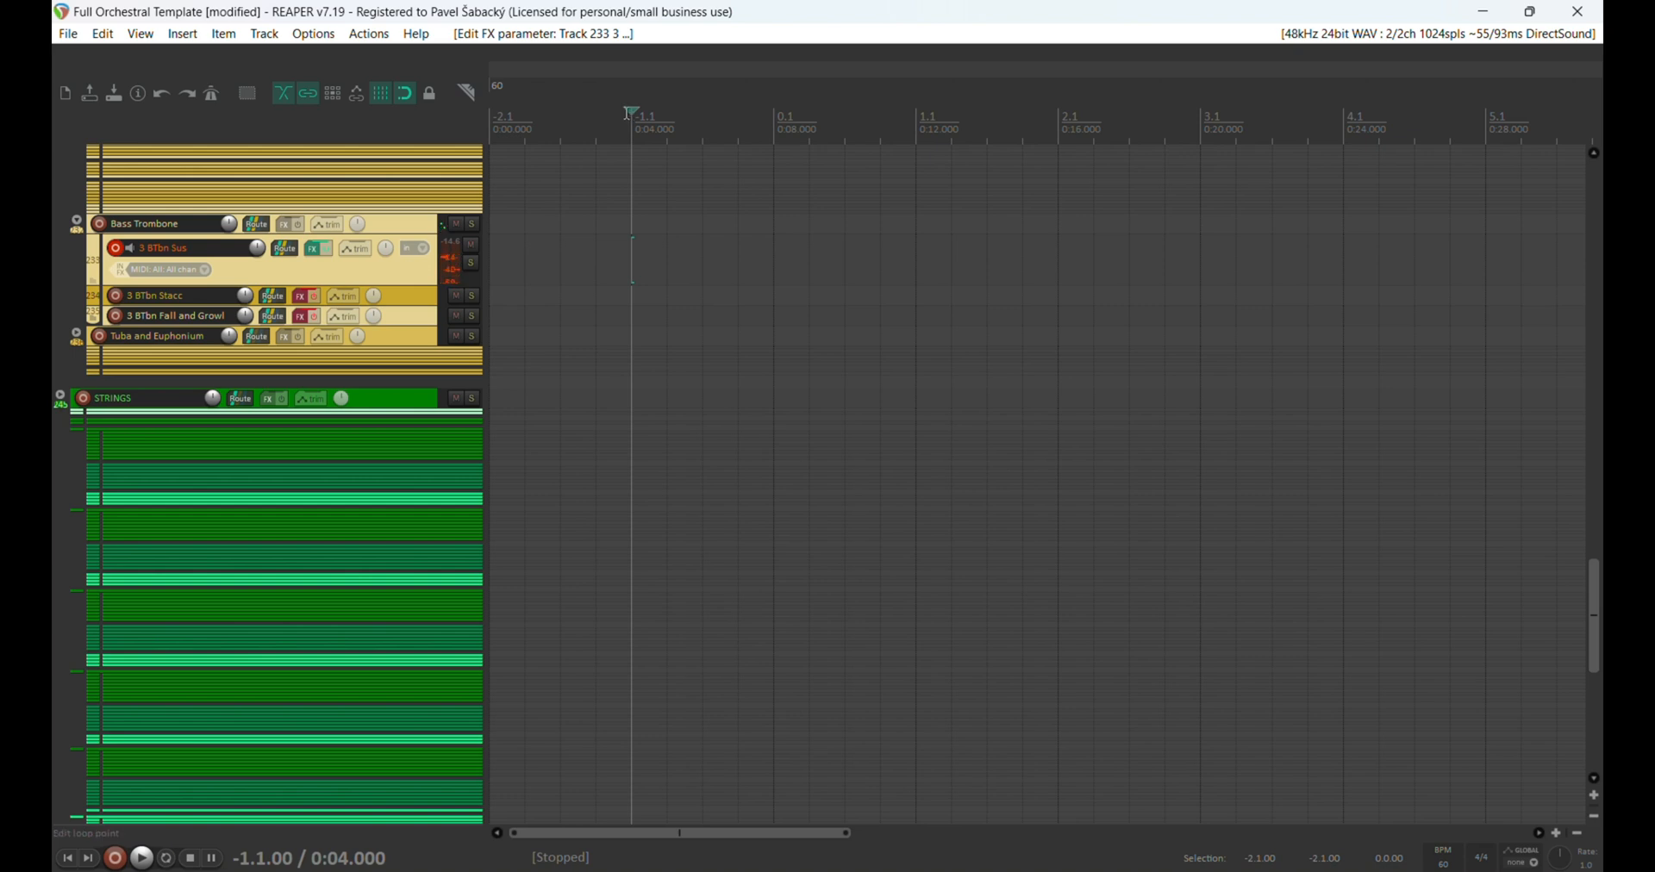
{"action": "left_click", "coordinate": [115, 250]}
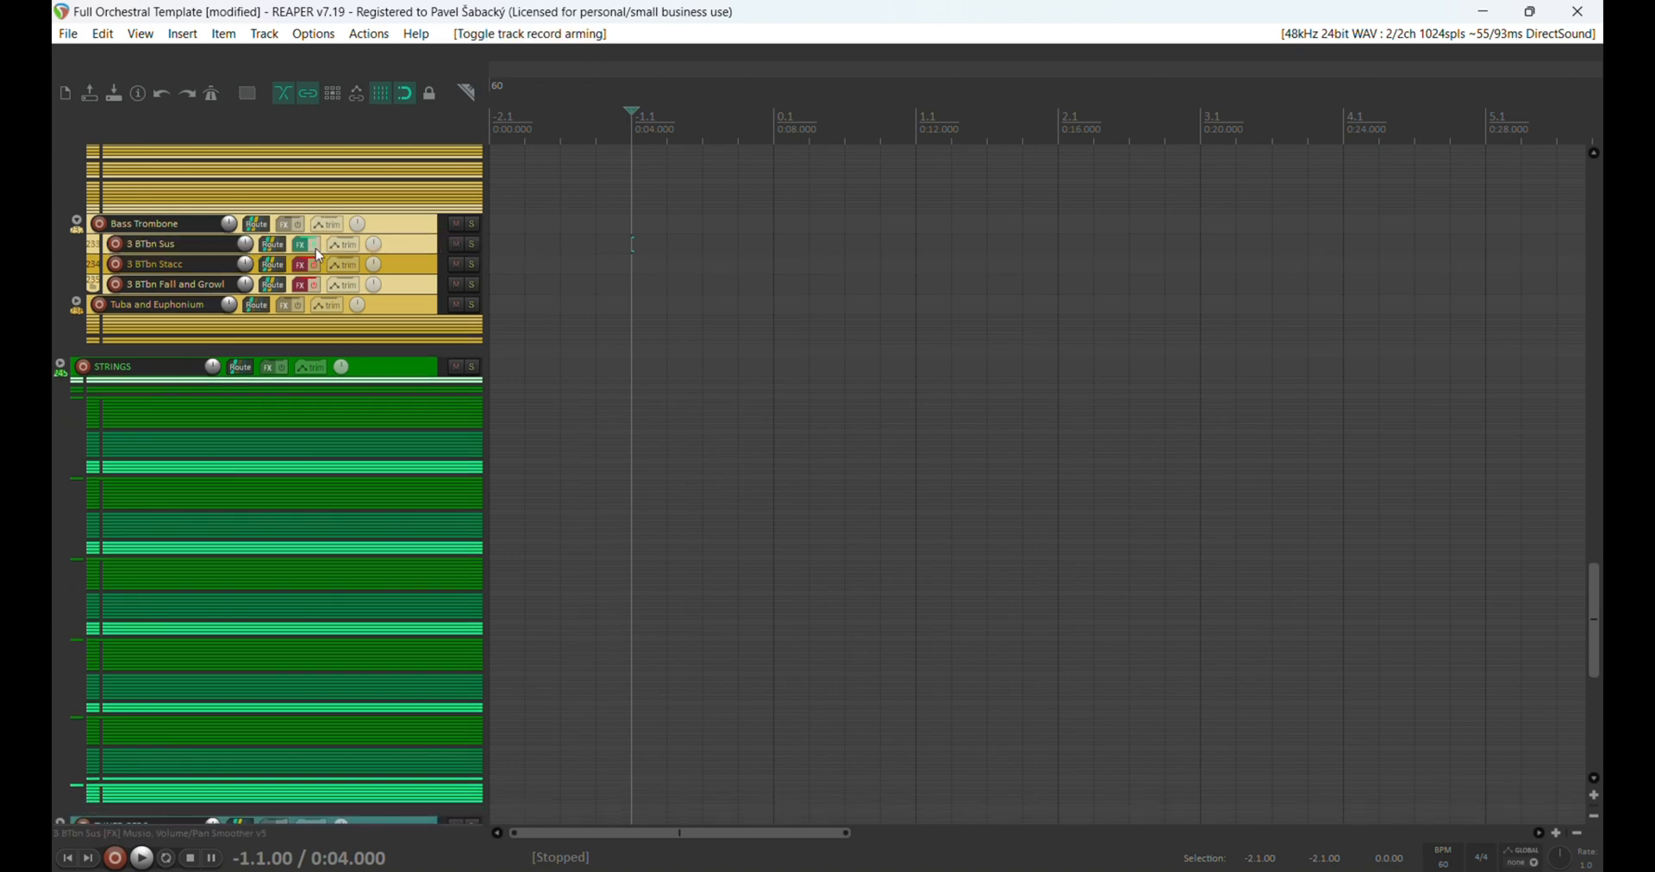
{"action": "left_click", "coordinate": [76, 226]}
Step: Expand the STRINGS folder, examine its sketch and solo tracks and section folders, and expand the Ens FXs subfolder
{"action": "scroll", "coordinate": [60, 241], "scroll_direction": "down", "scroll_amount": 3}
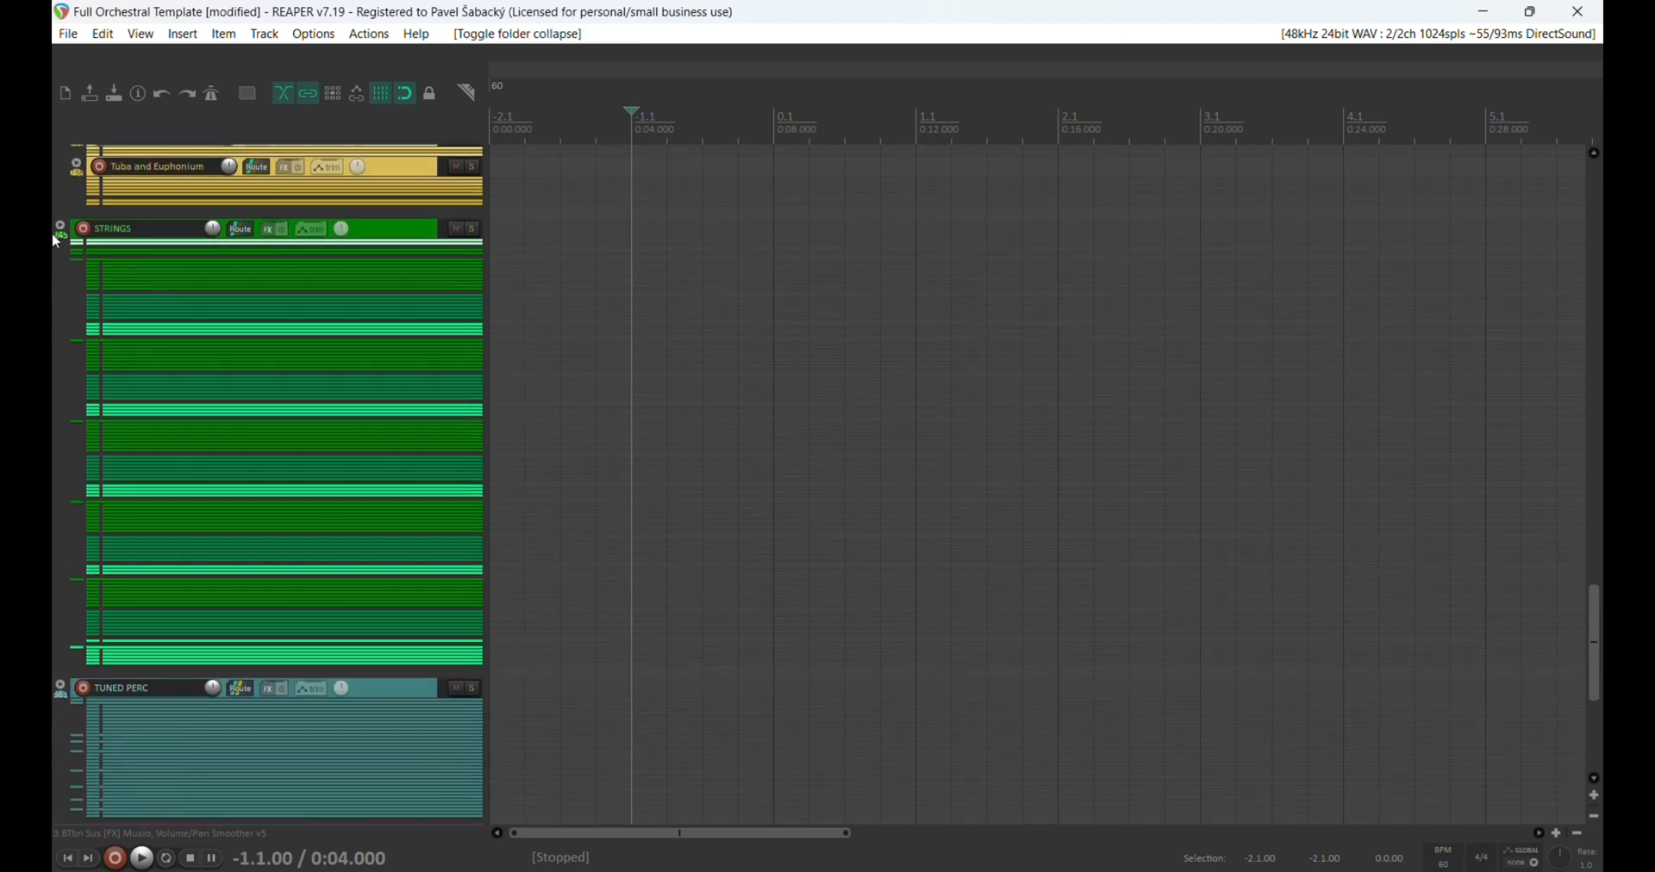
{"action": "left_click", "coordinate": [60, 229]}
{"action": "scroll", "coordinate": [59, 308], "scroll_direction": "down", "scroll_amount": 1}
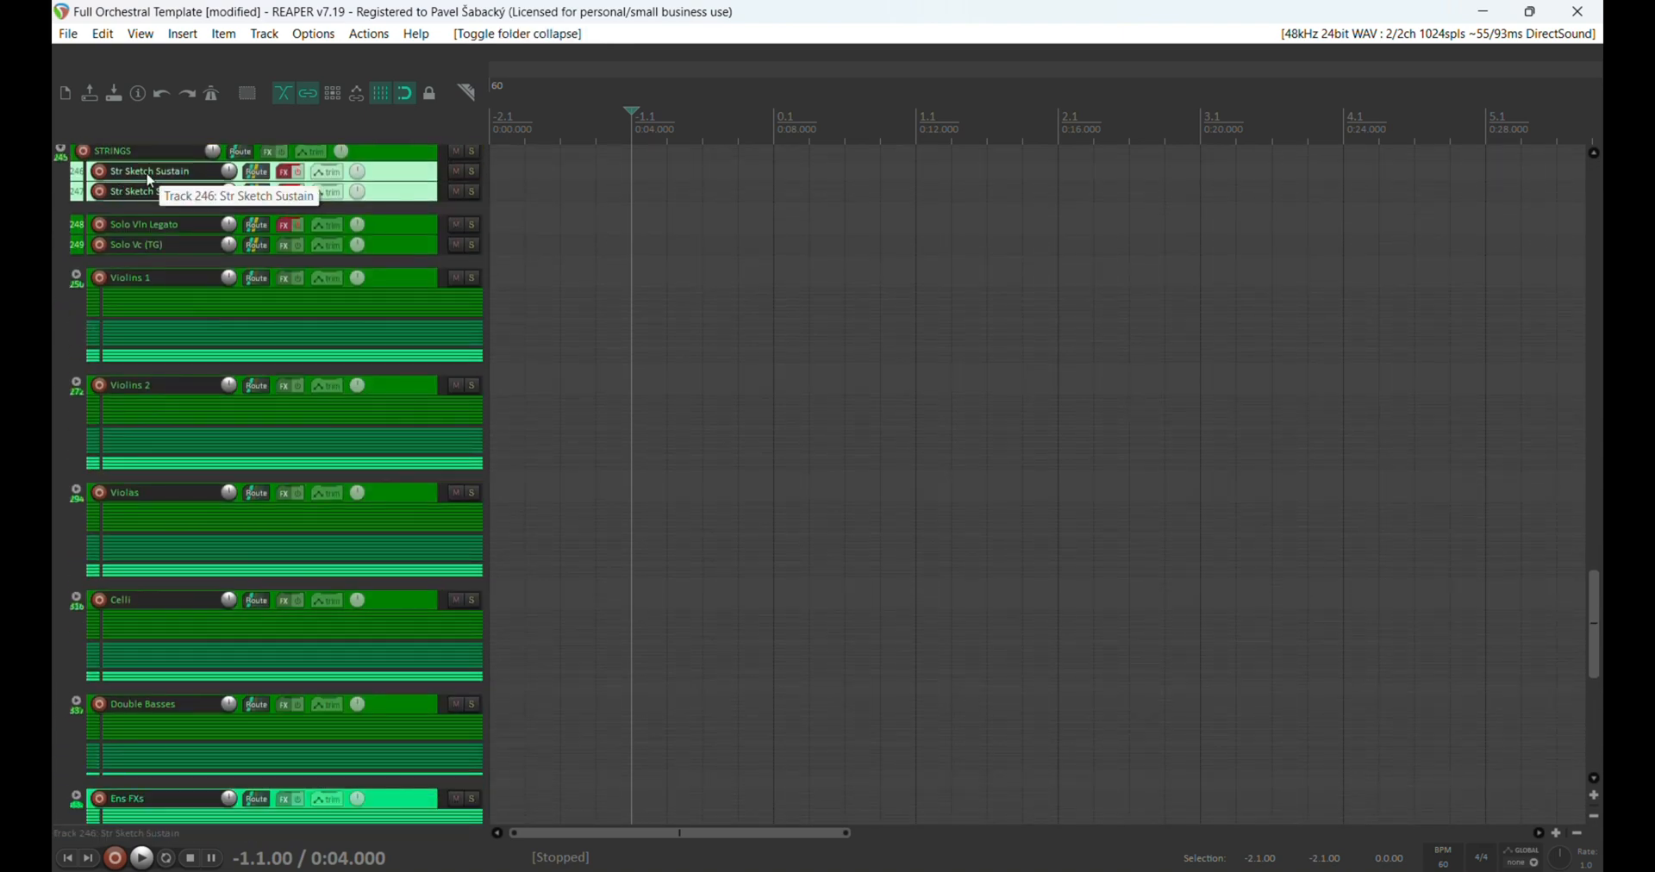
{"action": "left_click", "coordinate": [148, 221]}
{"action": "left_click", "coordinate": [163, 241]}
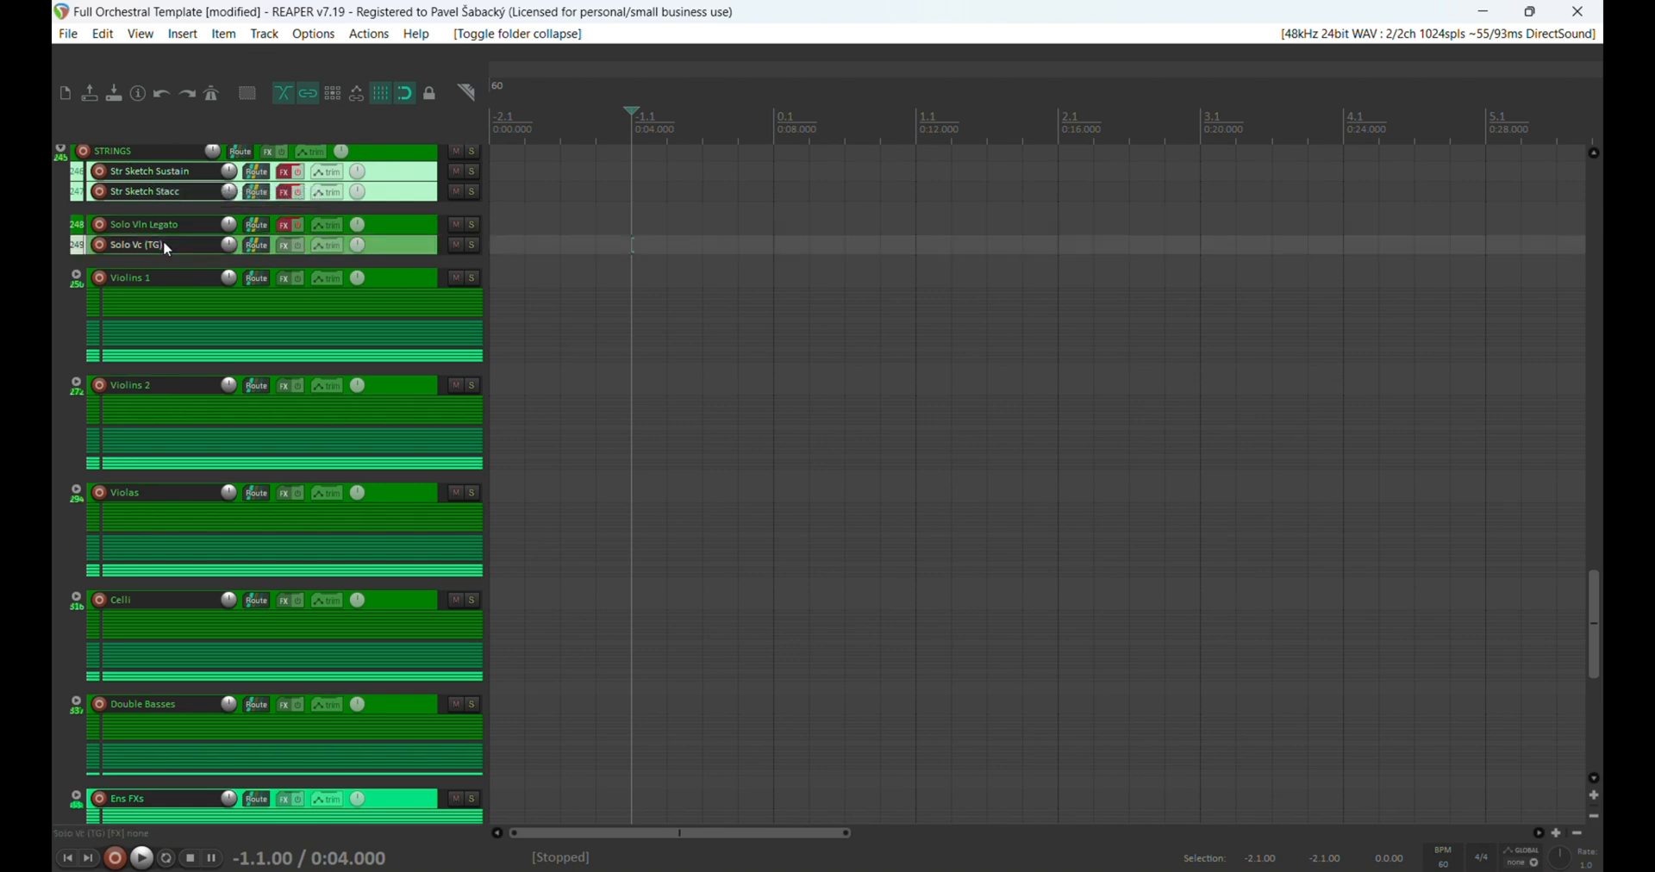
{"action": "scroll", "coordinate": [53, 276], "scroll_direction": "down", "scroll_amount": 1}
{"action": "scroll", "coordinate": [53, 282], "scroll_direction": "down", "scroll_amount": 1}
{"action": "scroll", "coordinate": [156, 362], "scroll_direction": "down", "scroll_amount": 1}
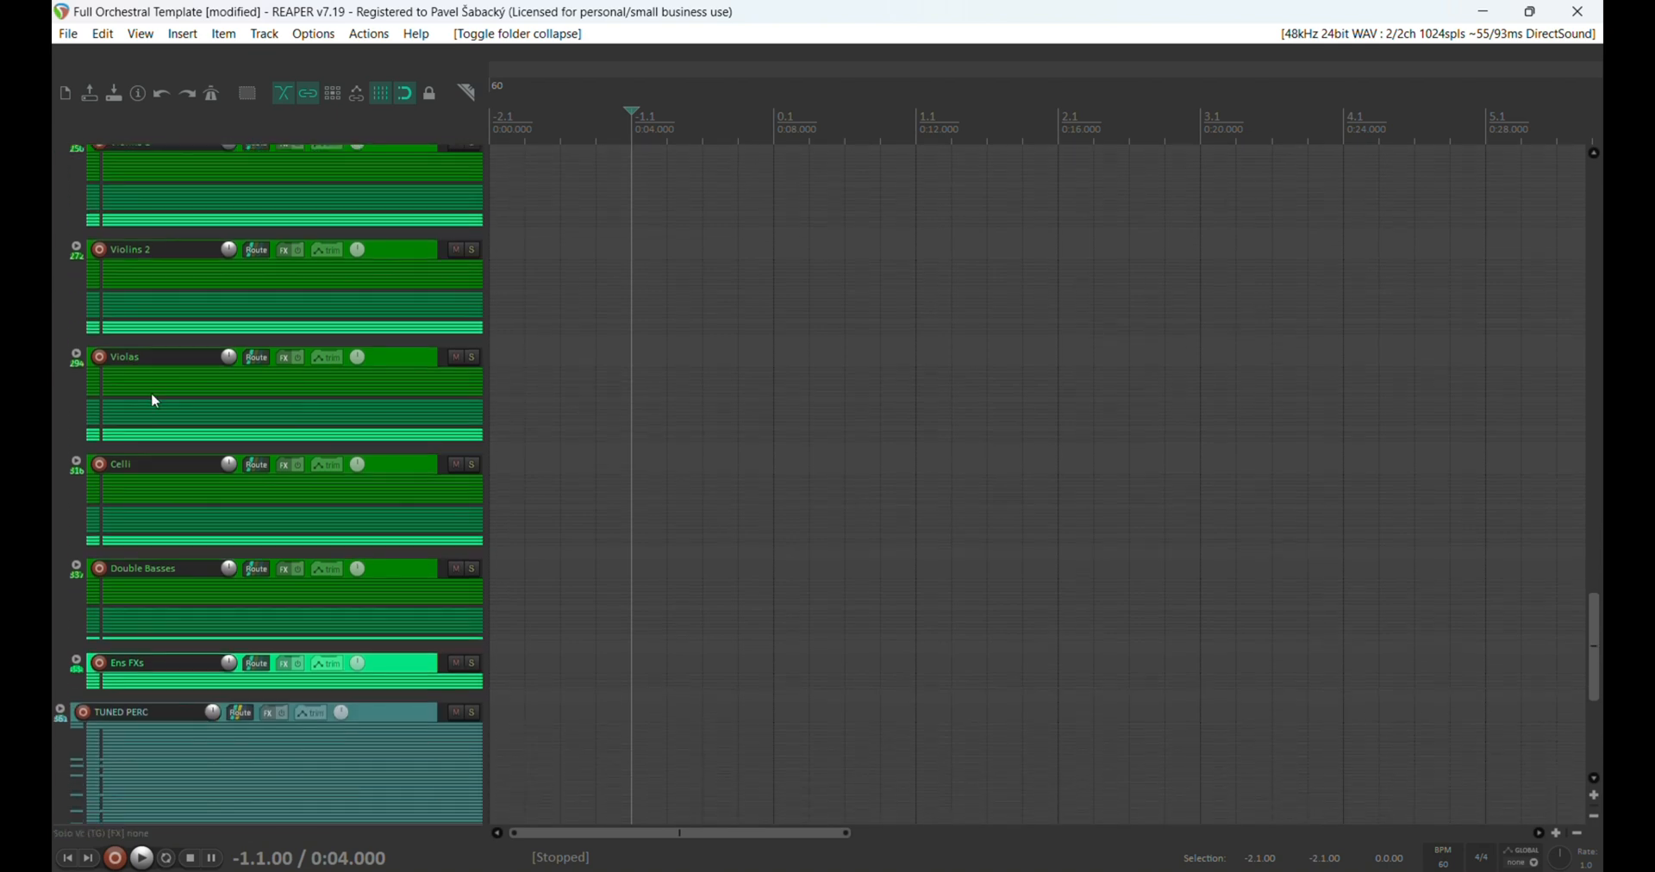
{"action": "scroll", "coordinate": [160, 368], "scroll_direction": "down", "scroll_amount": 4}
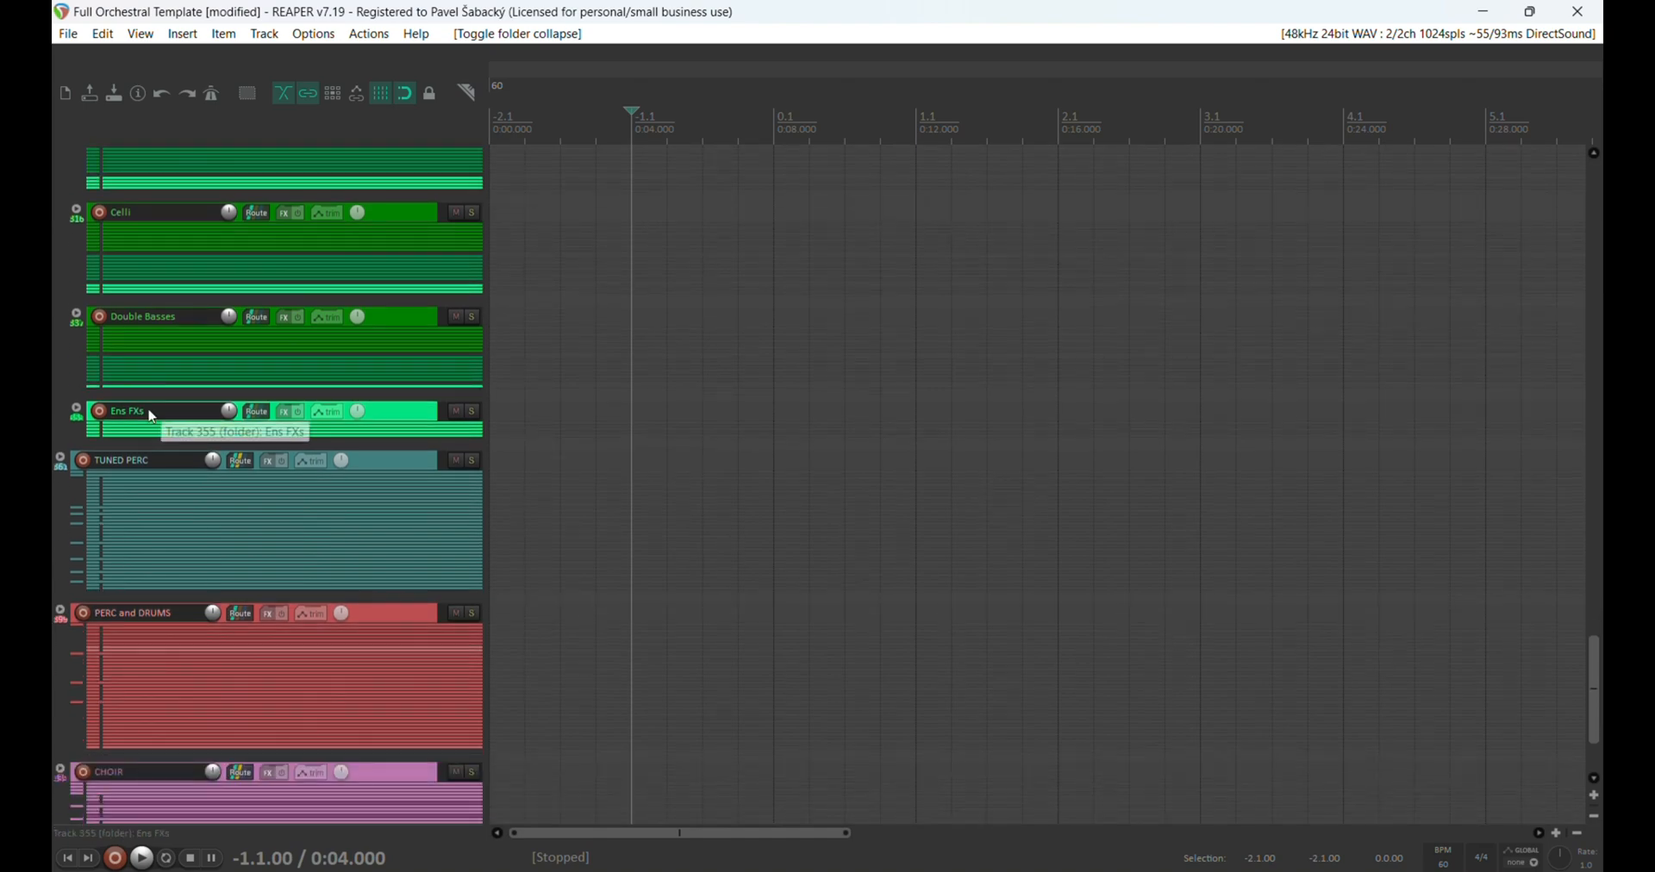
{"action": "left_click", "coordinate": [73, 412]}
Step: Expand the Violins 2 folder, audition Vlns II Legato Espressivo with effects enabled, and switch its arming and effects off again
{"action": "scroll", "coordinate": [90, 343], "scroll_direction": "up", "scroll_amount": 5}
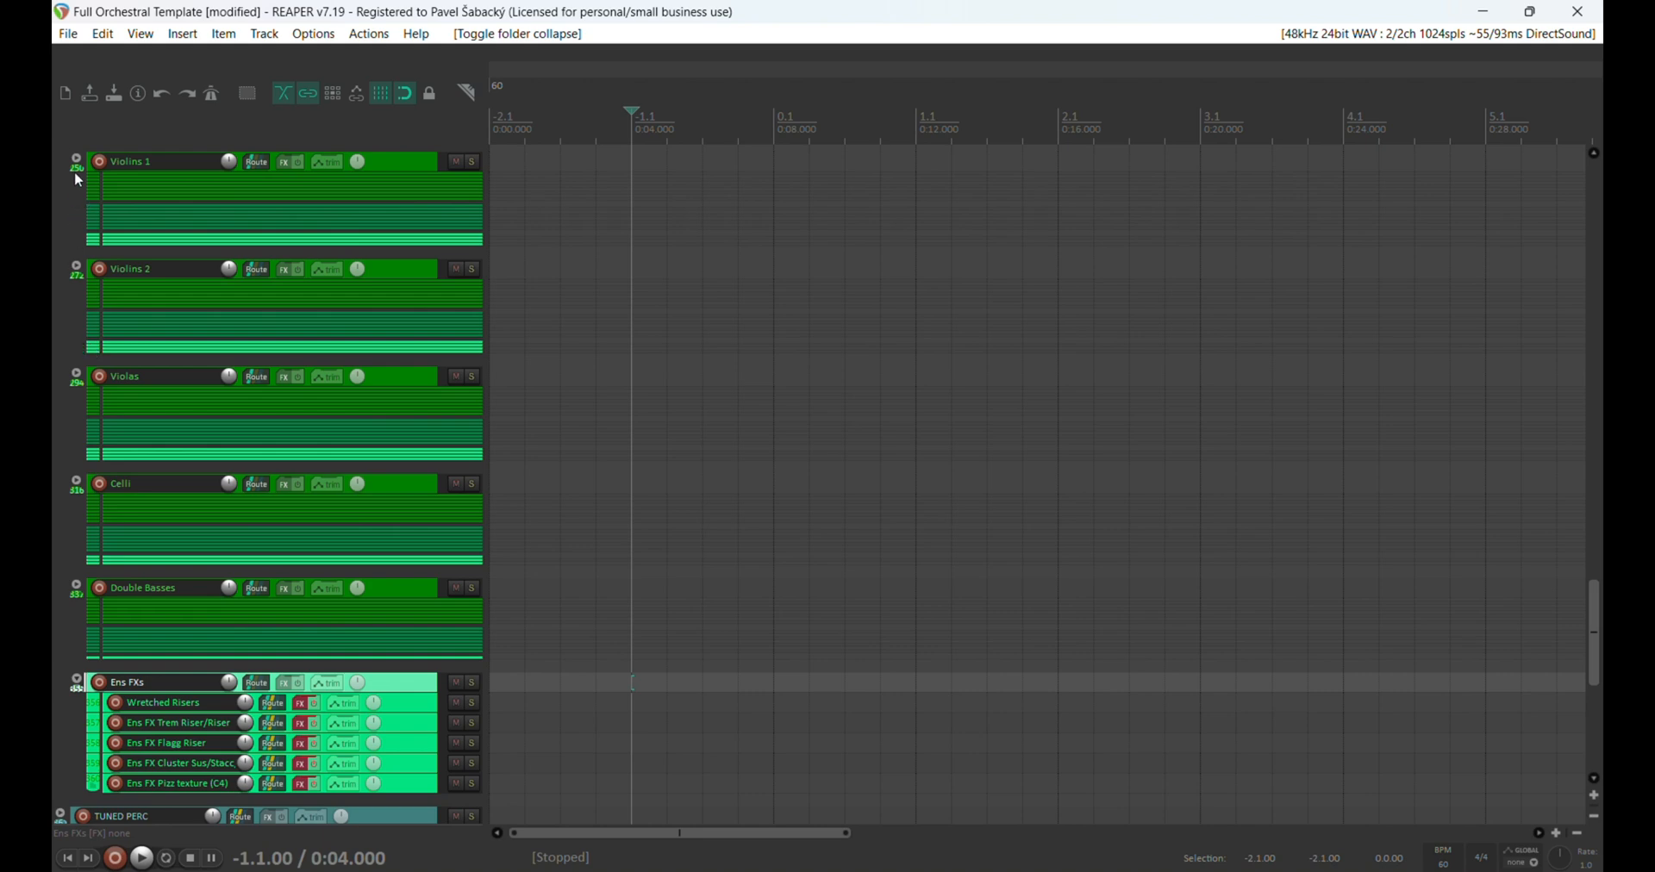
{"action": "left_click", "coordinate": [76, 270]}
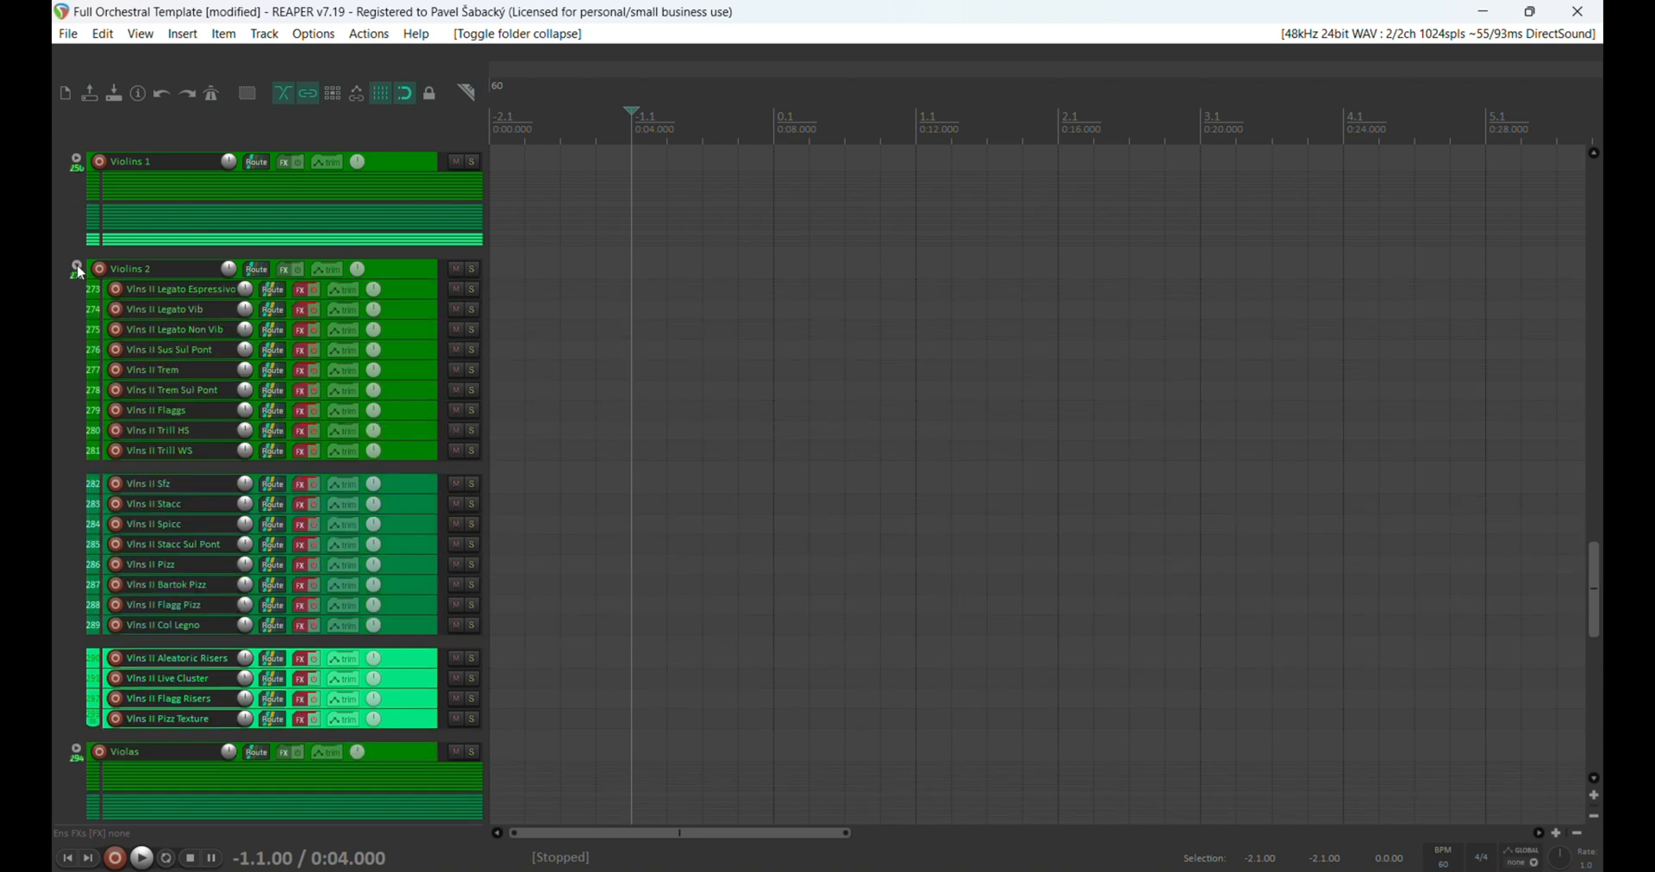
{"action": "left_click", "coordinate": [116, 290]}
{"action": "left_click", "coordinate": [766, 295]}
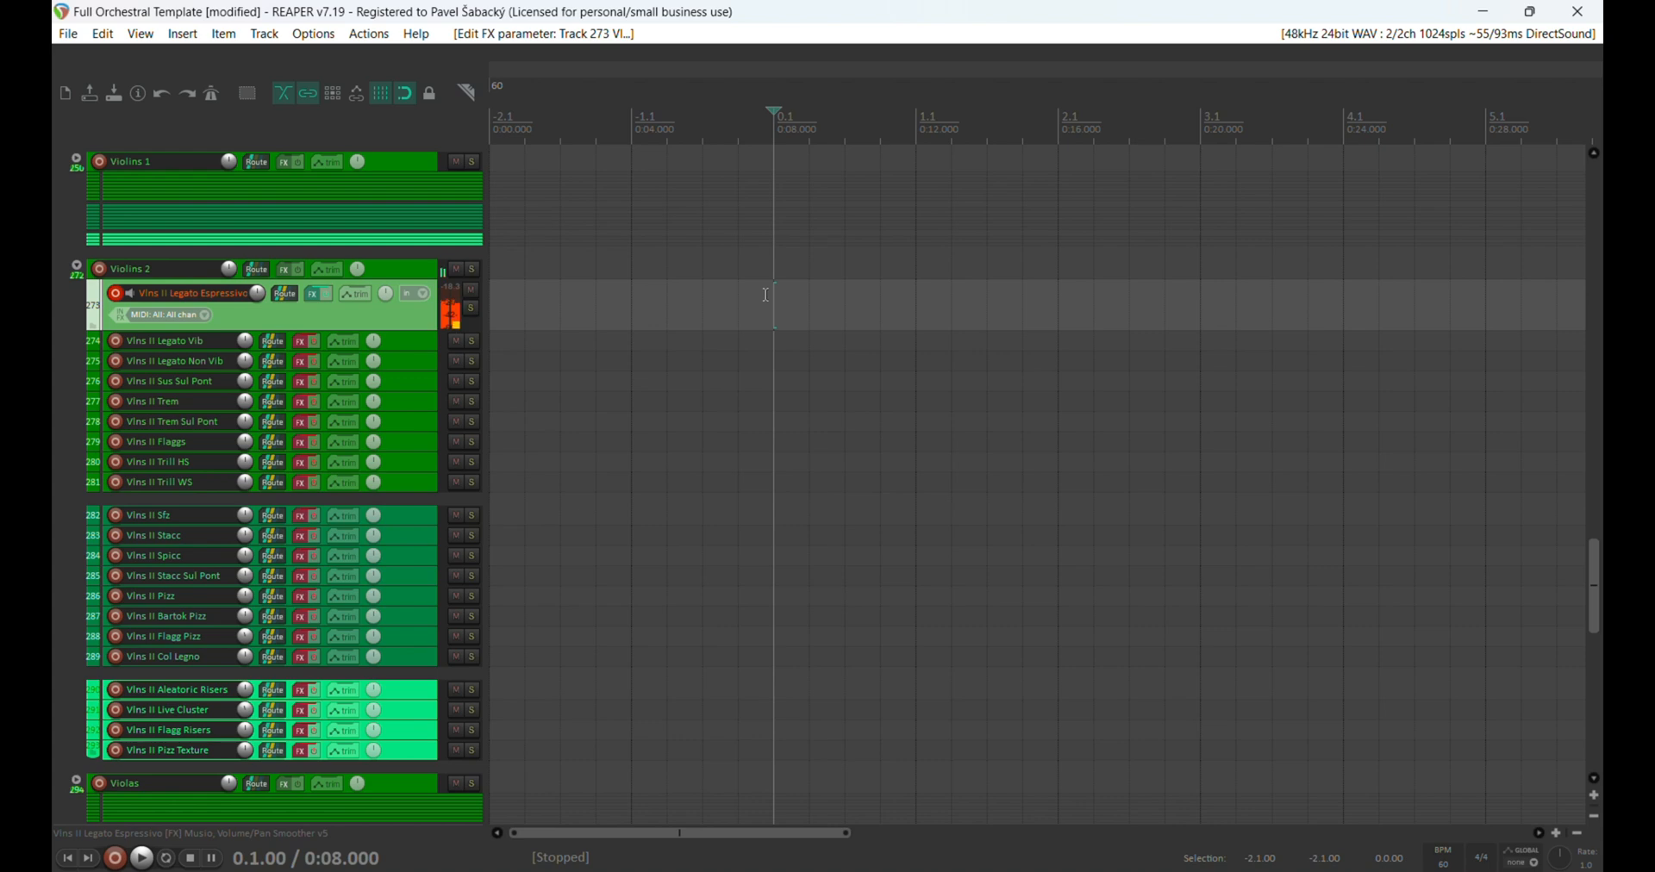
{"action": "left_click", "coordinate": [114, 293]}
{"action": "left_click", "coordinate": [315, 291]}
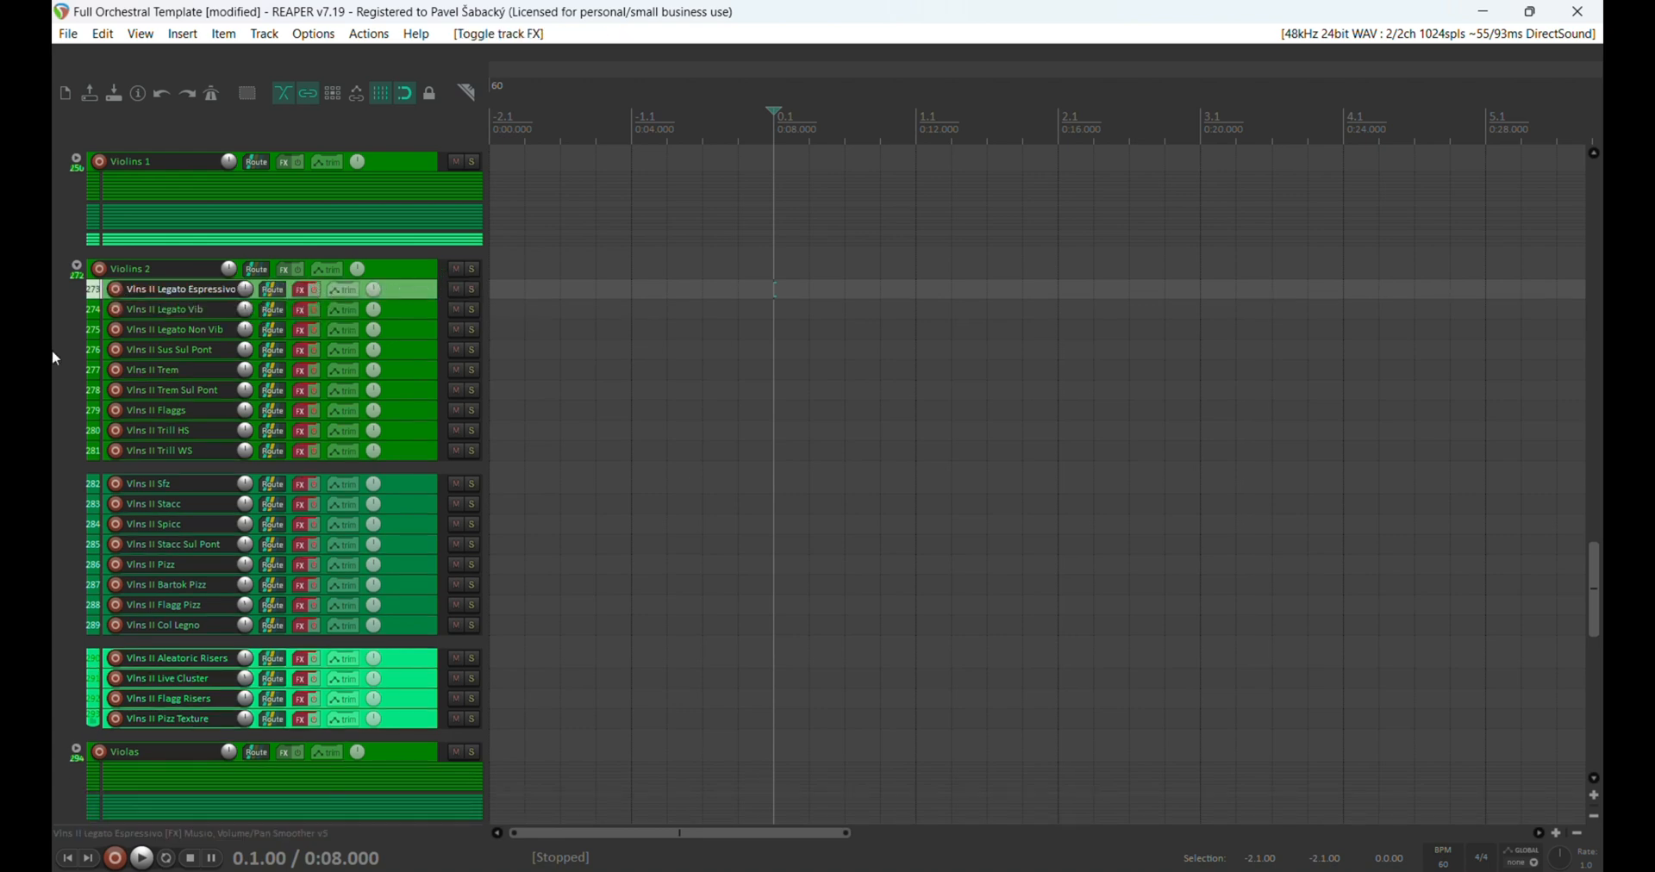
Step: Audition Wretched Risers in the Ens FXs folder with its effects enabled, disarm it, and collapse the folder
{"action": "scroll", "coordinate": [54, 349], "scroll_direction": "down", "scroll_amount": 3}
{"action": "scroll", "coordinate": [53, 360], "scroll_direction": "down", "scroll_amount": 9}
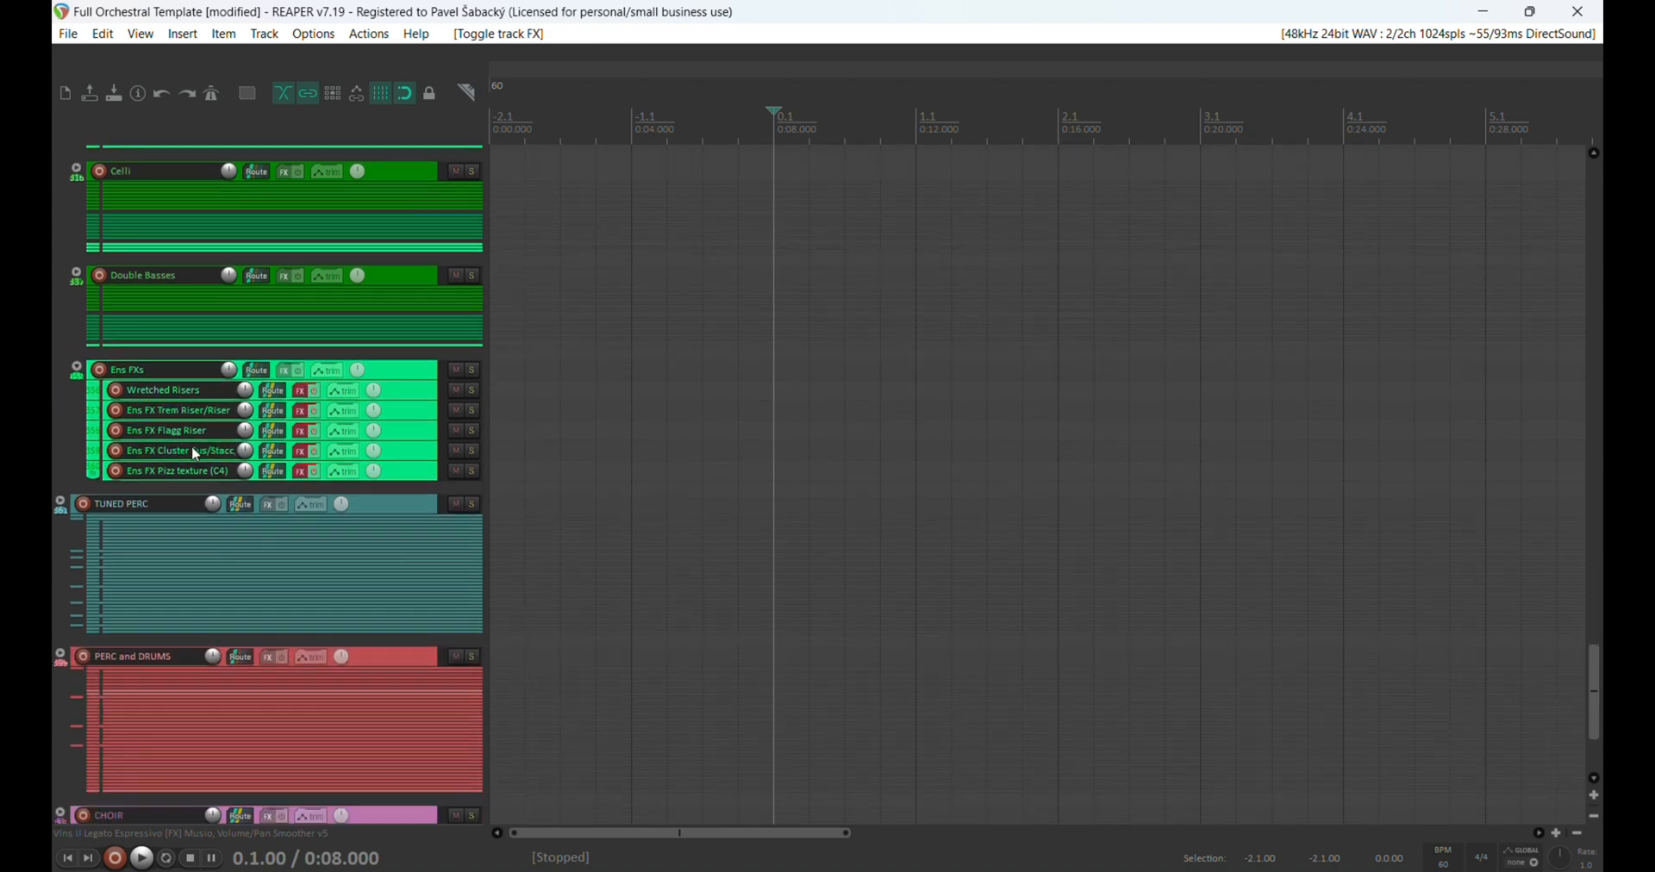
{"action": "left_click", "coordinate": [198, 399]}
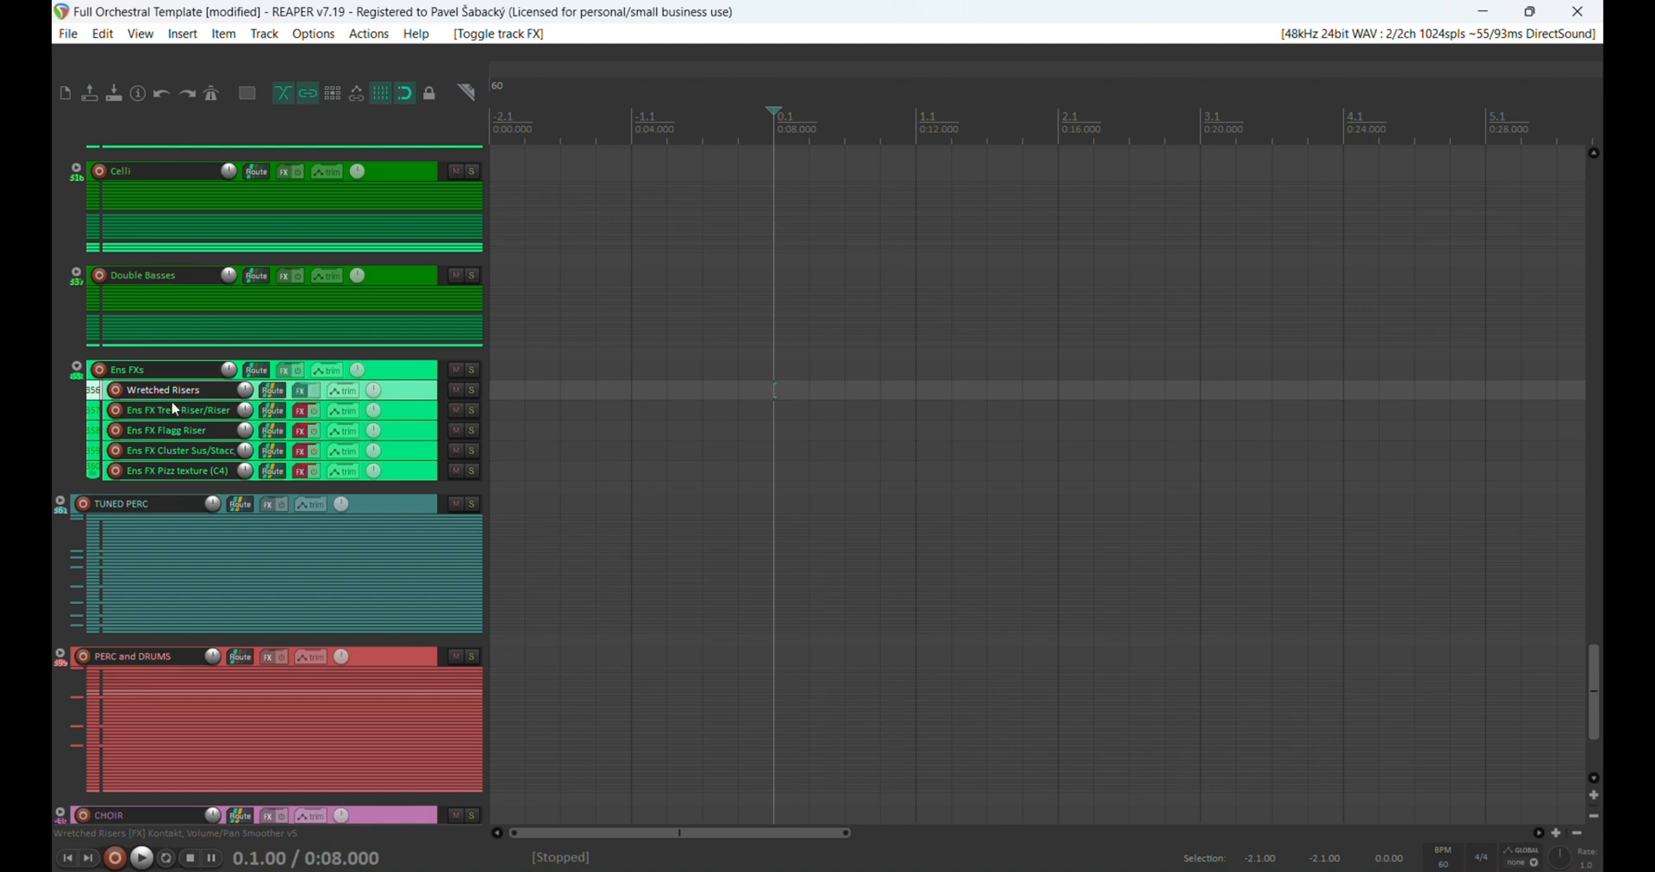
{"action": "left_click", "coordinate": [117, 392]}
{"action": "left_click", "coordinate": [685, 408]}
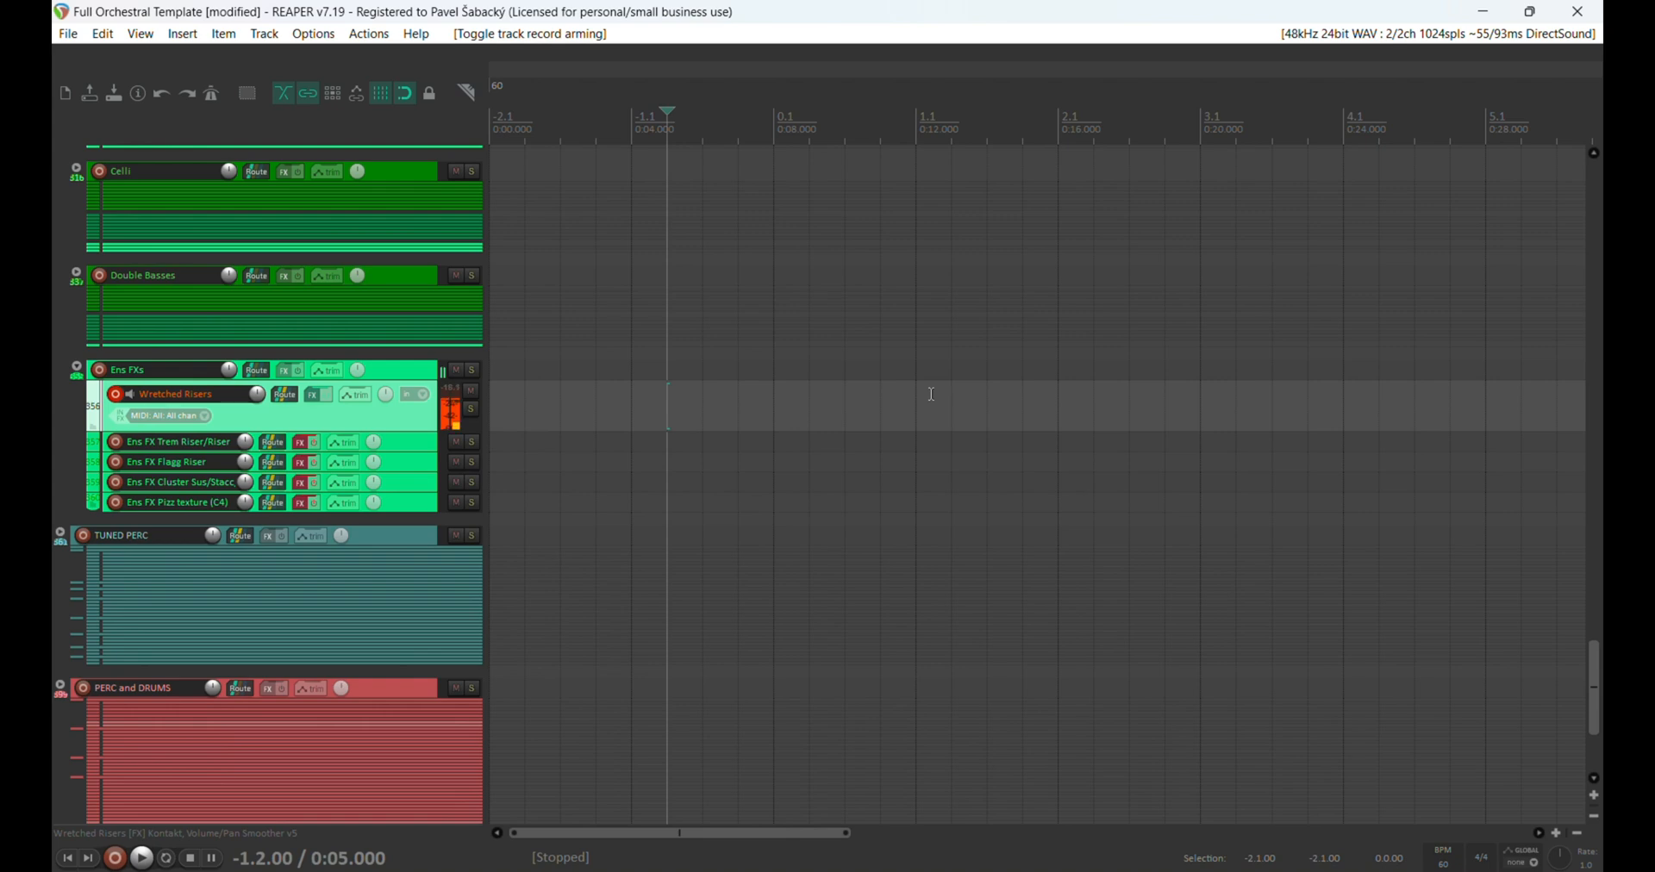
{"action": "left_click", "coordinate": [115, 394]}
{"action": "left_click", "coordinate": [78, 371]}
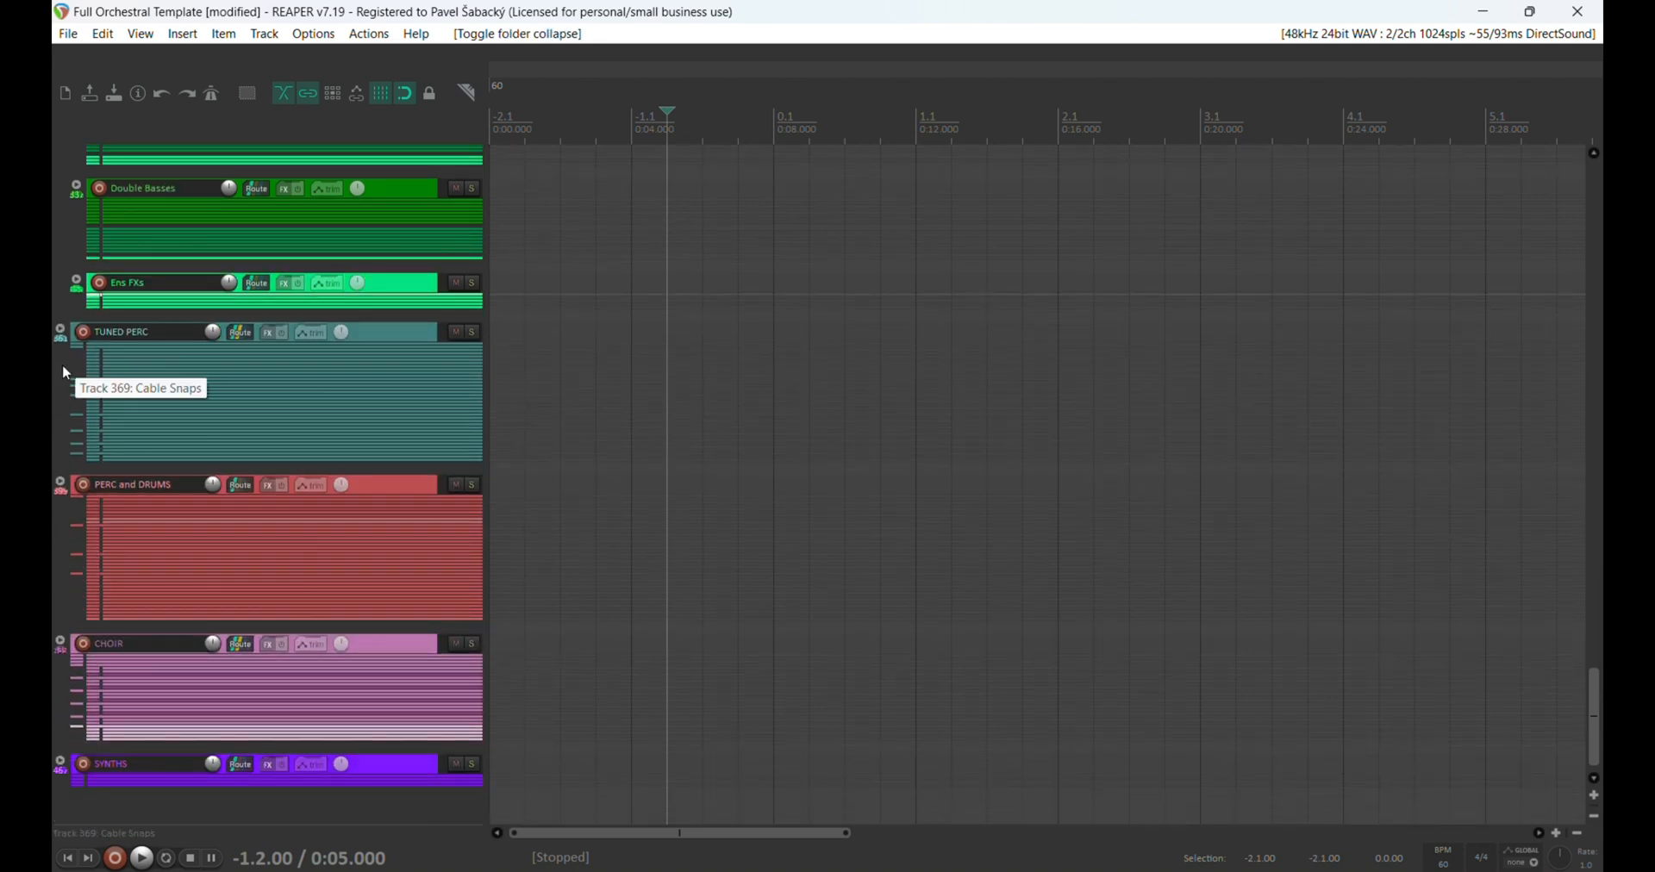
Step: Expand the TUNED PERC folder, look over its instruments, and expand its Waterphone subfolder
{"action": "left_click", "coordinate": [60, 332]}
{"action": "scroll", "coordinate": [184, 278], "scroll_direction": "down", "scroll_amount": 2}
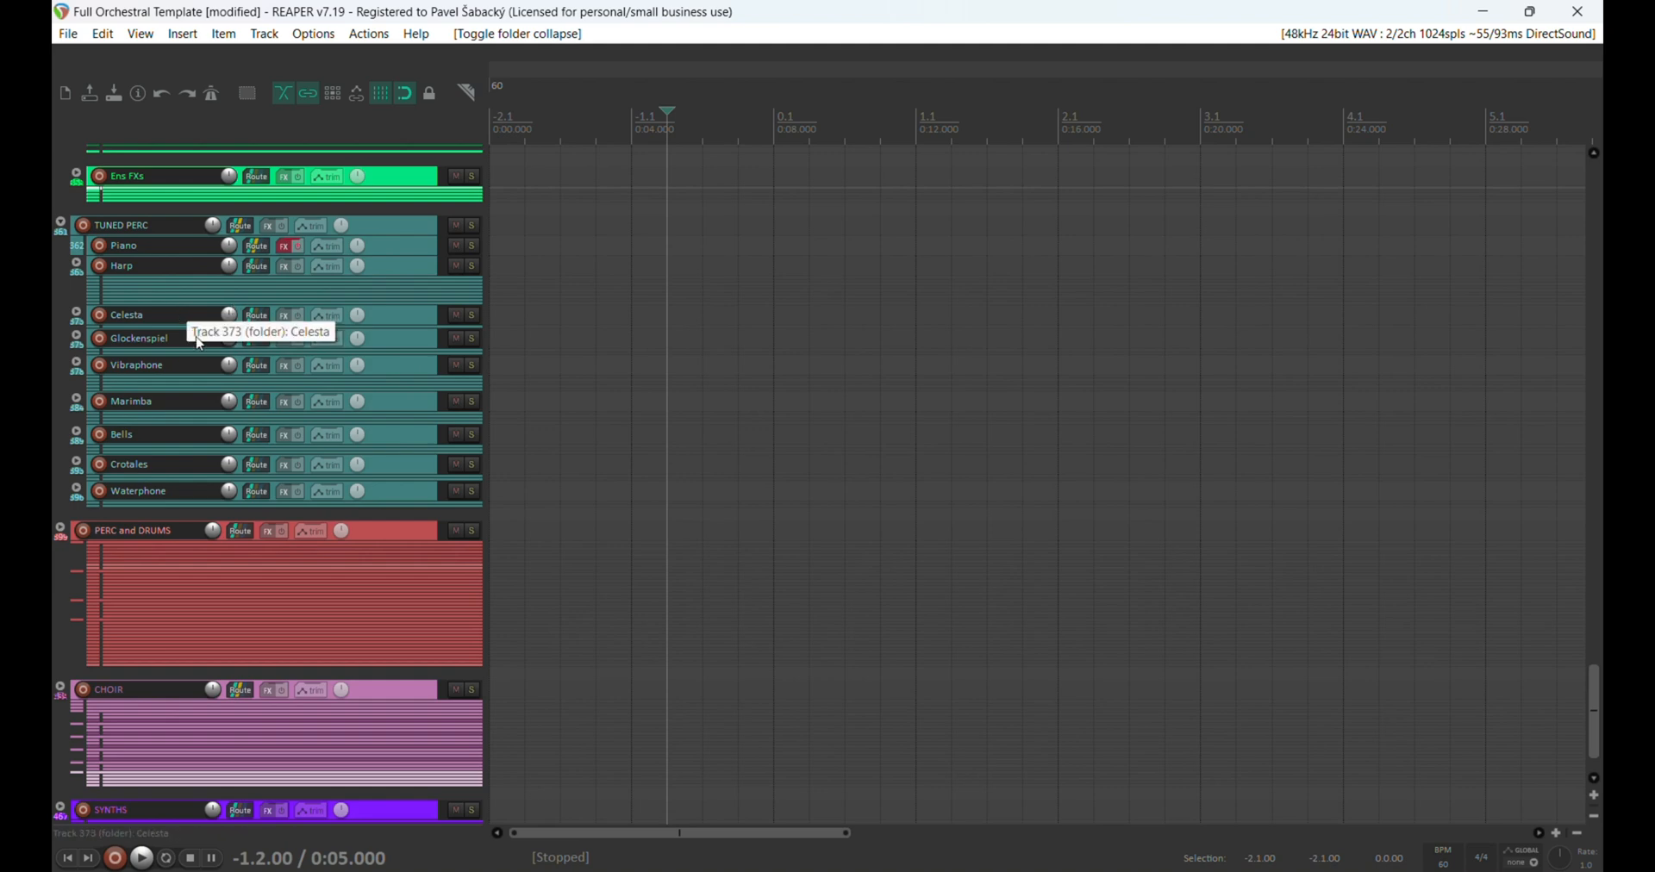
{"action": "scroll", "coordinate": [202, 382], "scroll_direction": "down", "scroll_amount": 2}
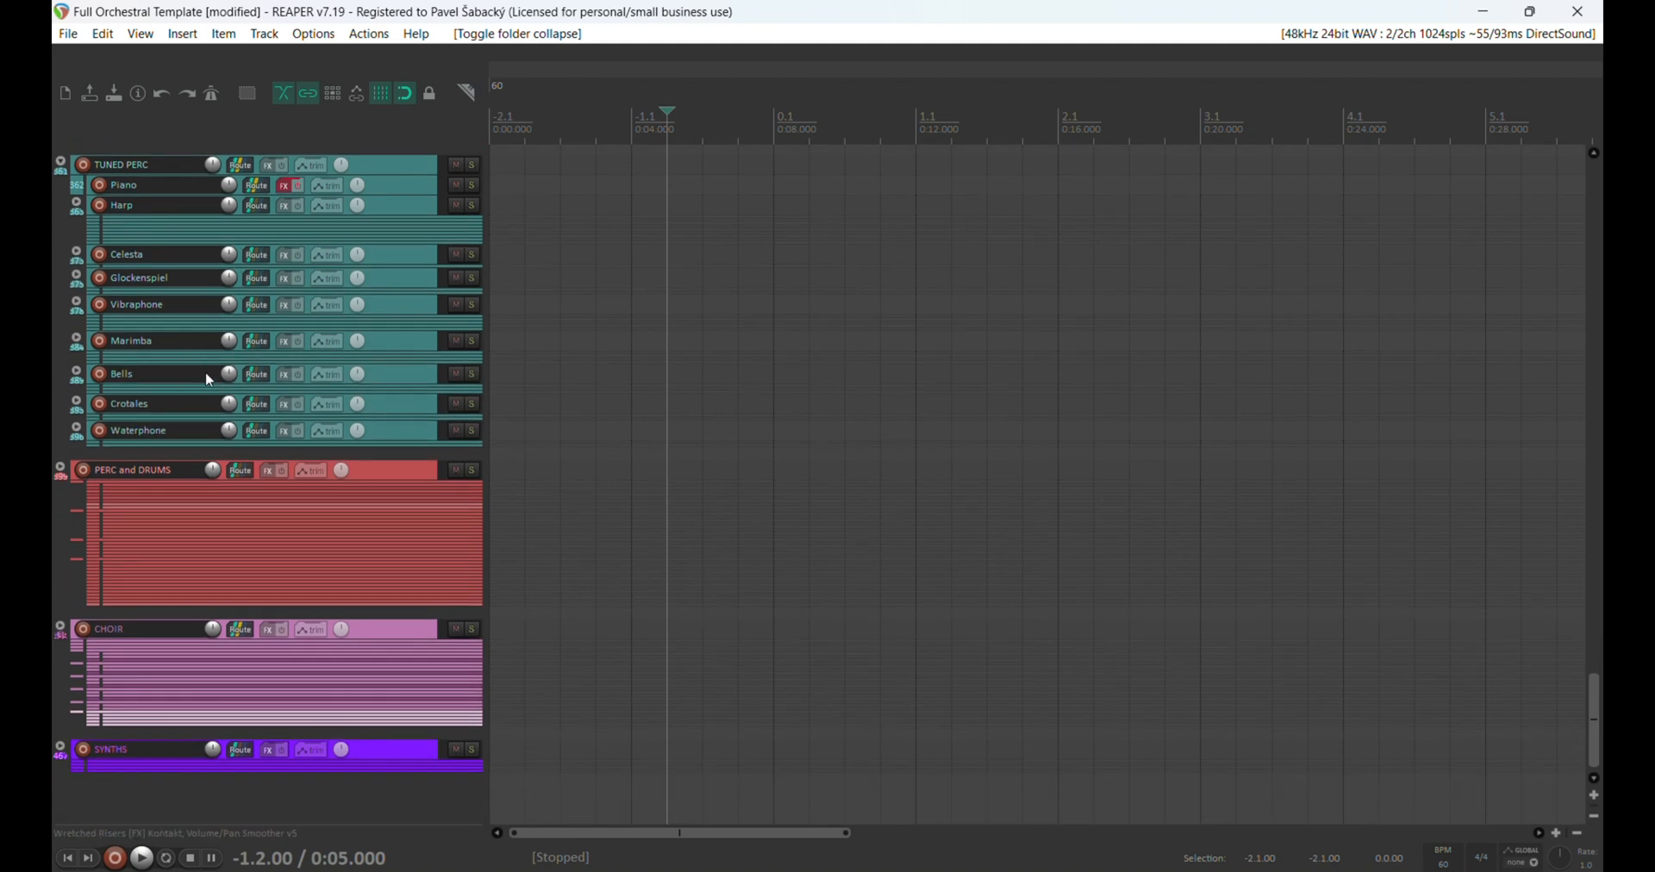
{"action": "left_click", "coordinate": [167, 428]}
{"action": "left_click", "coordinate": [76, 428]}
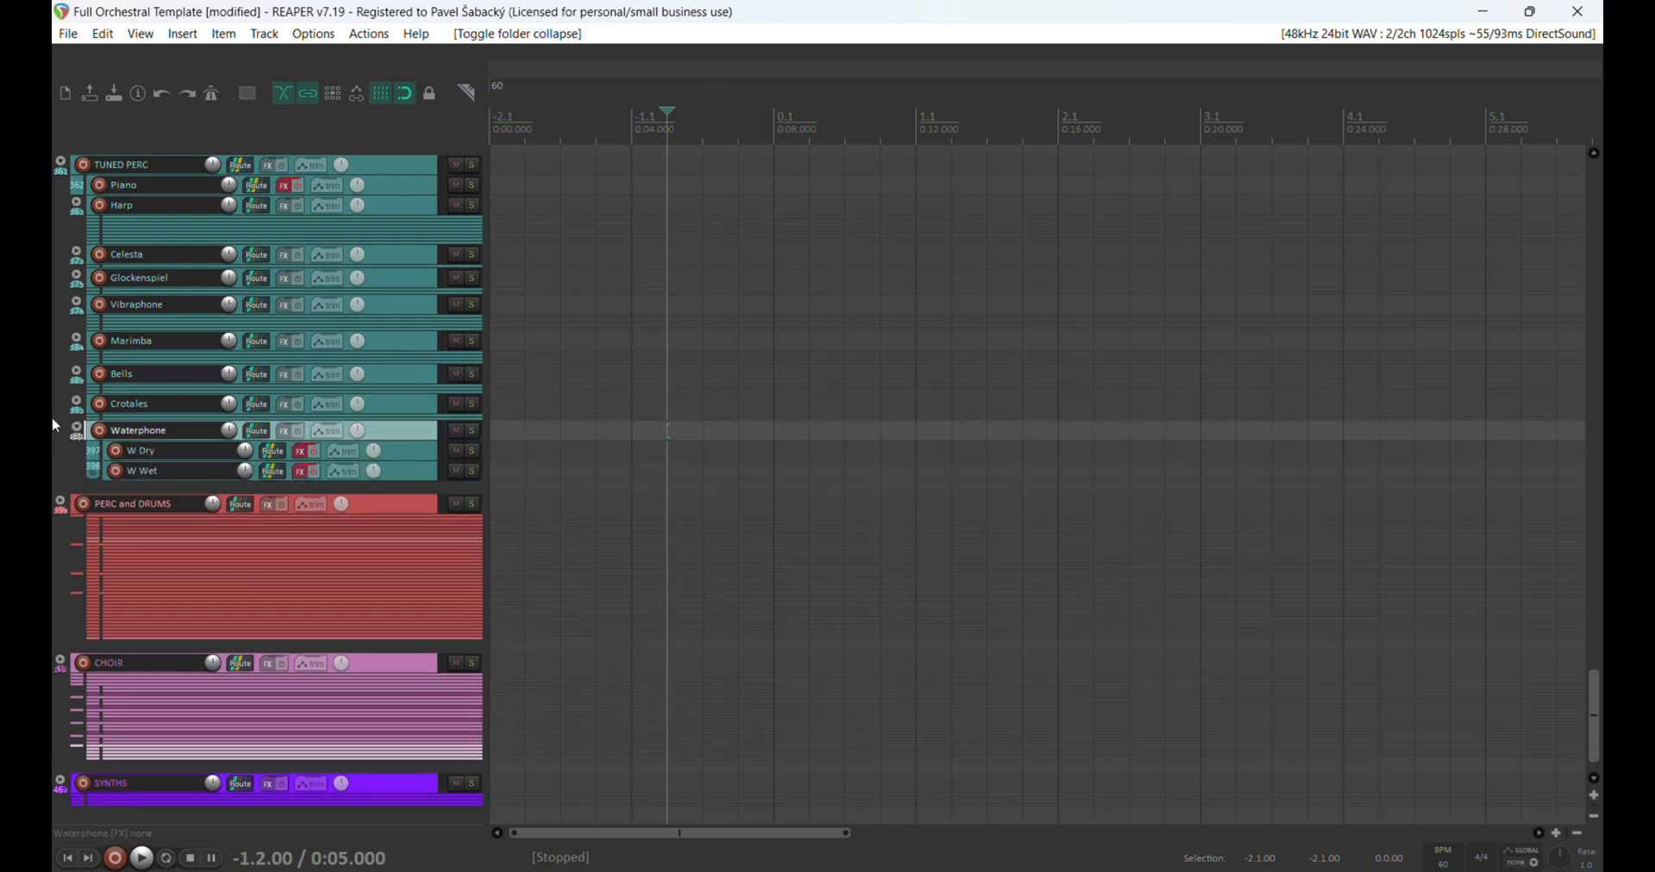
Step: Audition the W Wet waterphone track with its effects enabled, and disarm it again
{"action": "scroll", "coordinate": [76, 418], "scroll_direction": "down", "scroll_amount": 1}
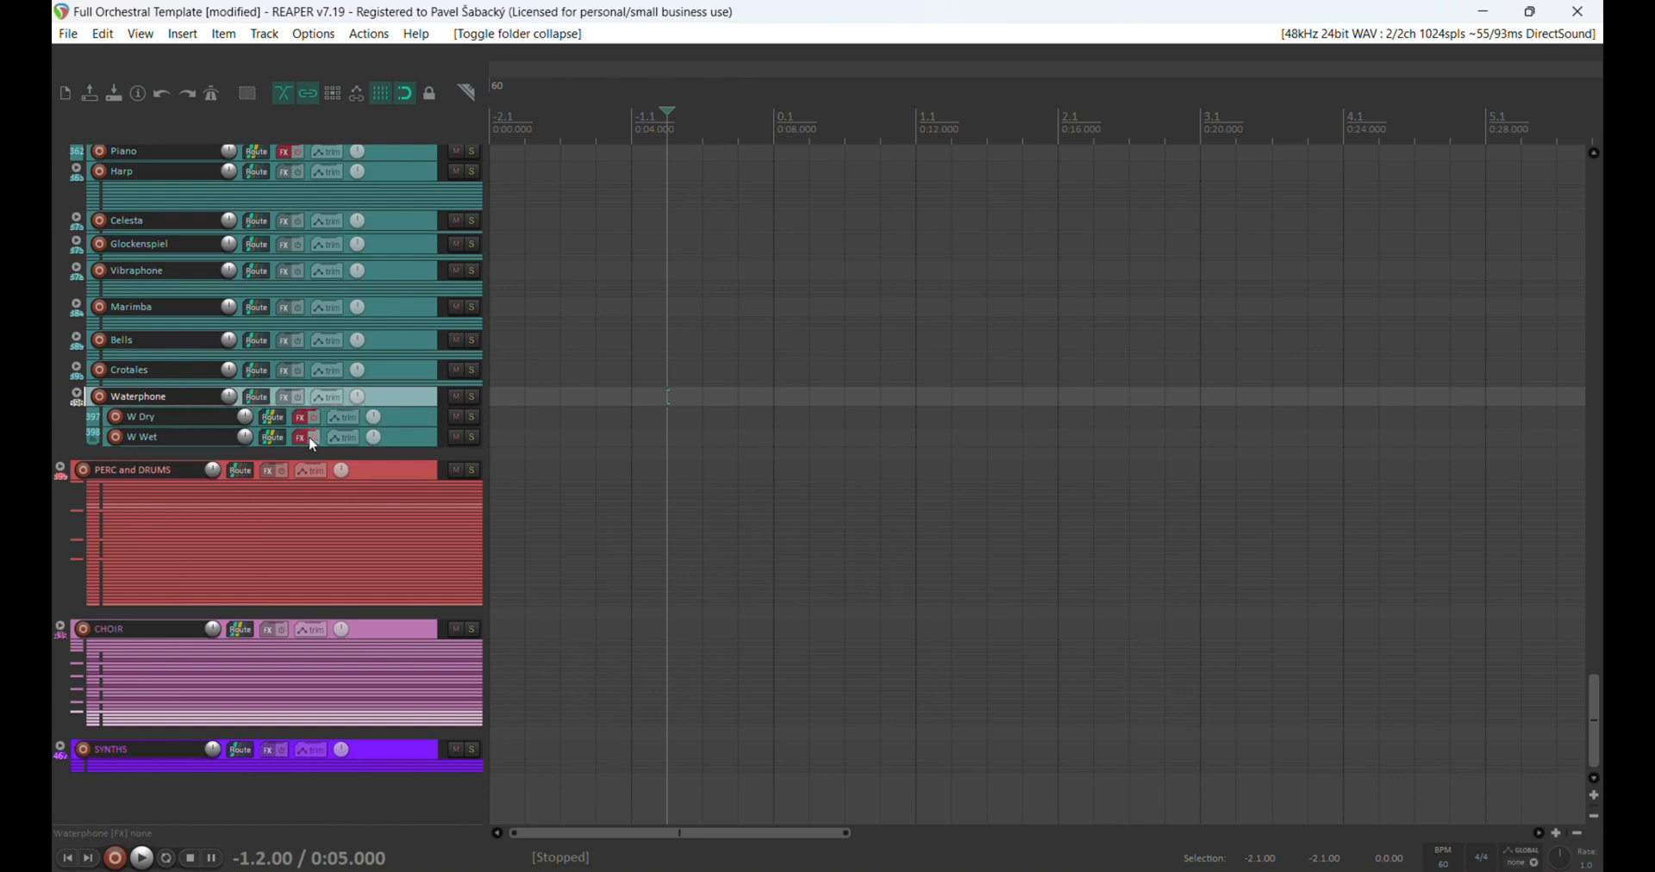
{"action": "left_click", "coordinate": [119, 437]}
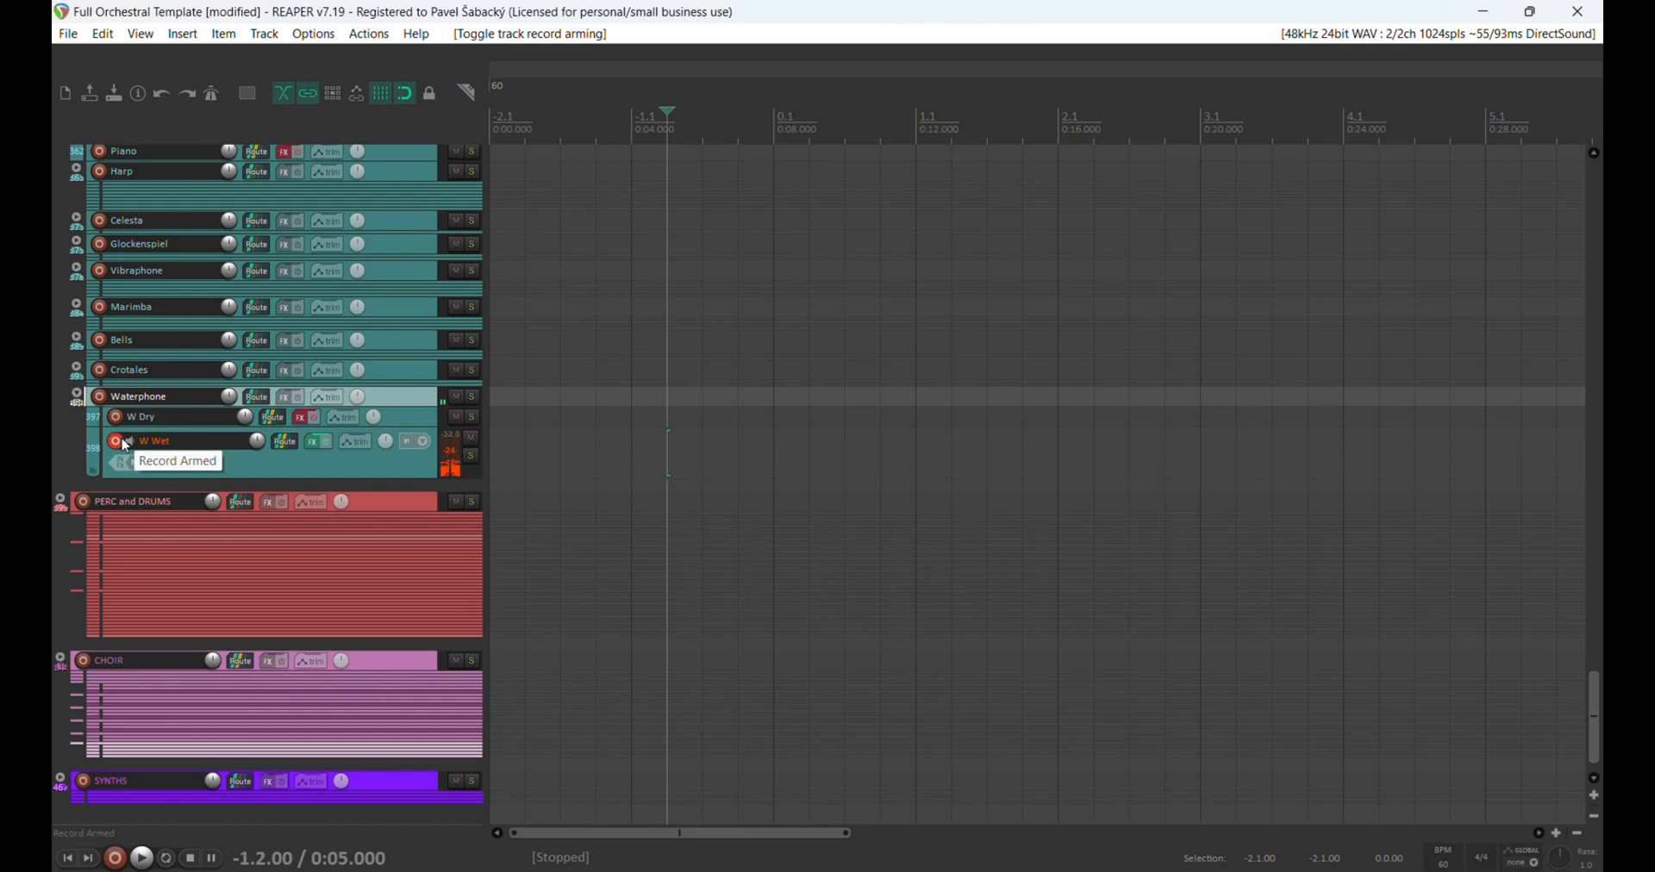
{"action": "left_click", "coordinate": [117, 443]}
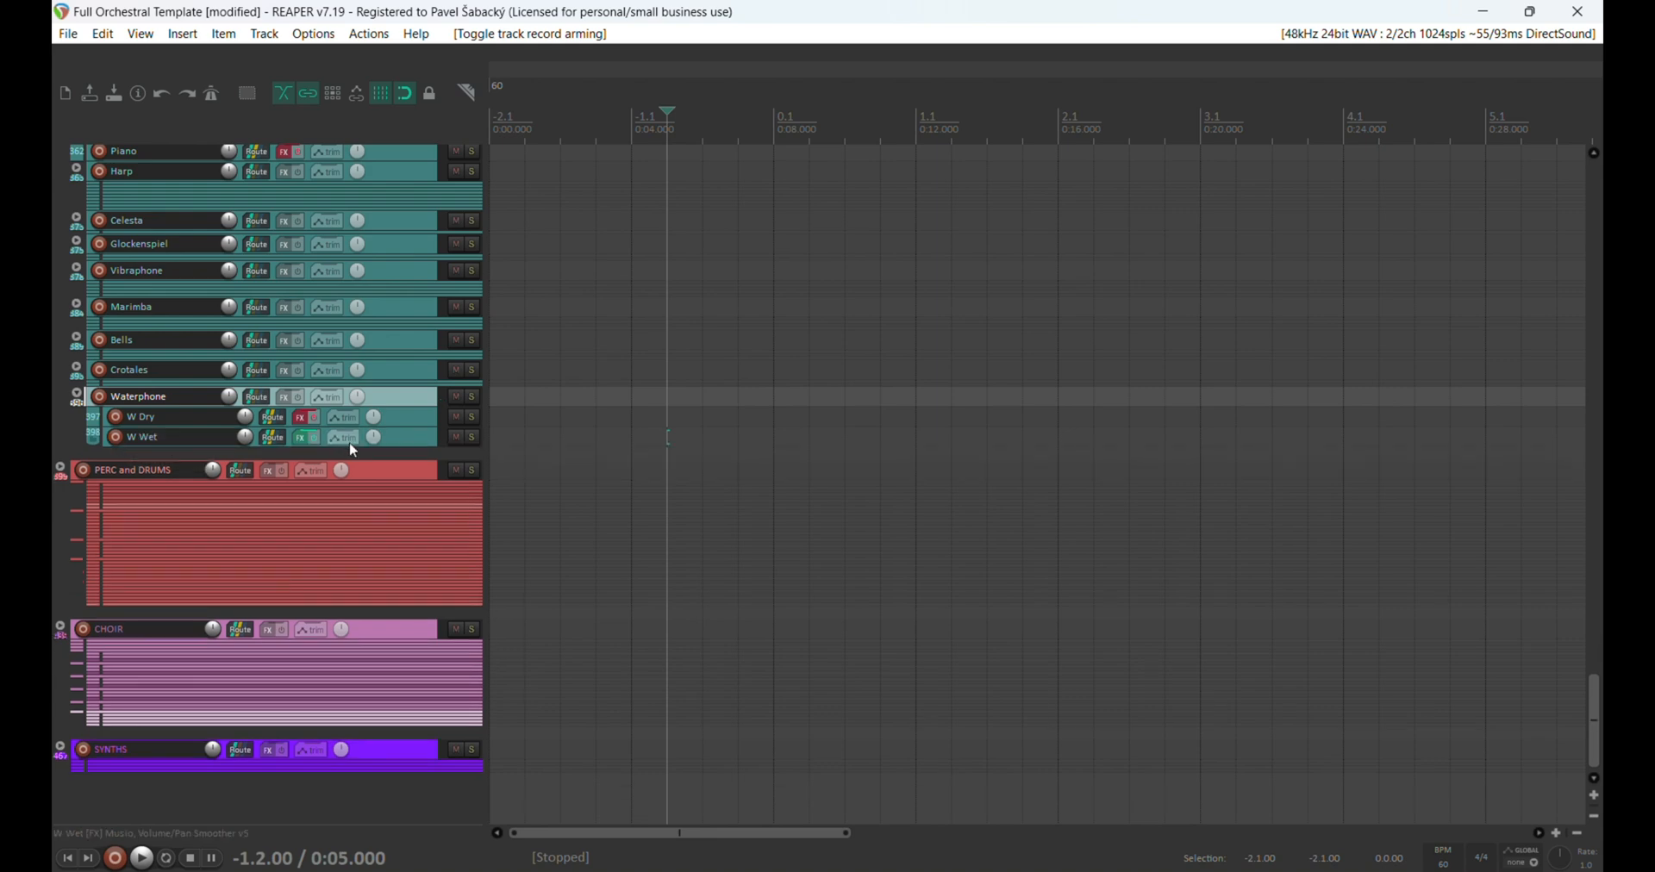
Step: Examine the Musio Waterphone Wet instrument in W Wet's effects chain, close the chain, and collapse the Waterphone folder
{"action": "left_click", "coordinate": [317, 442]}
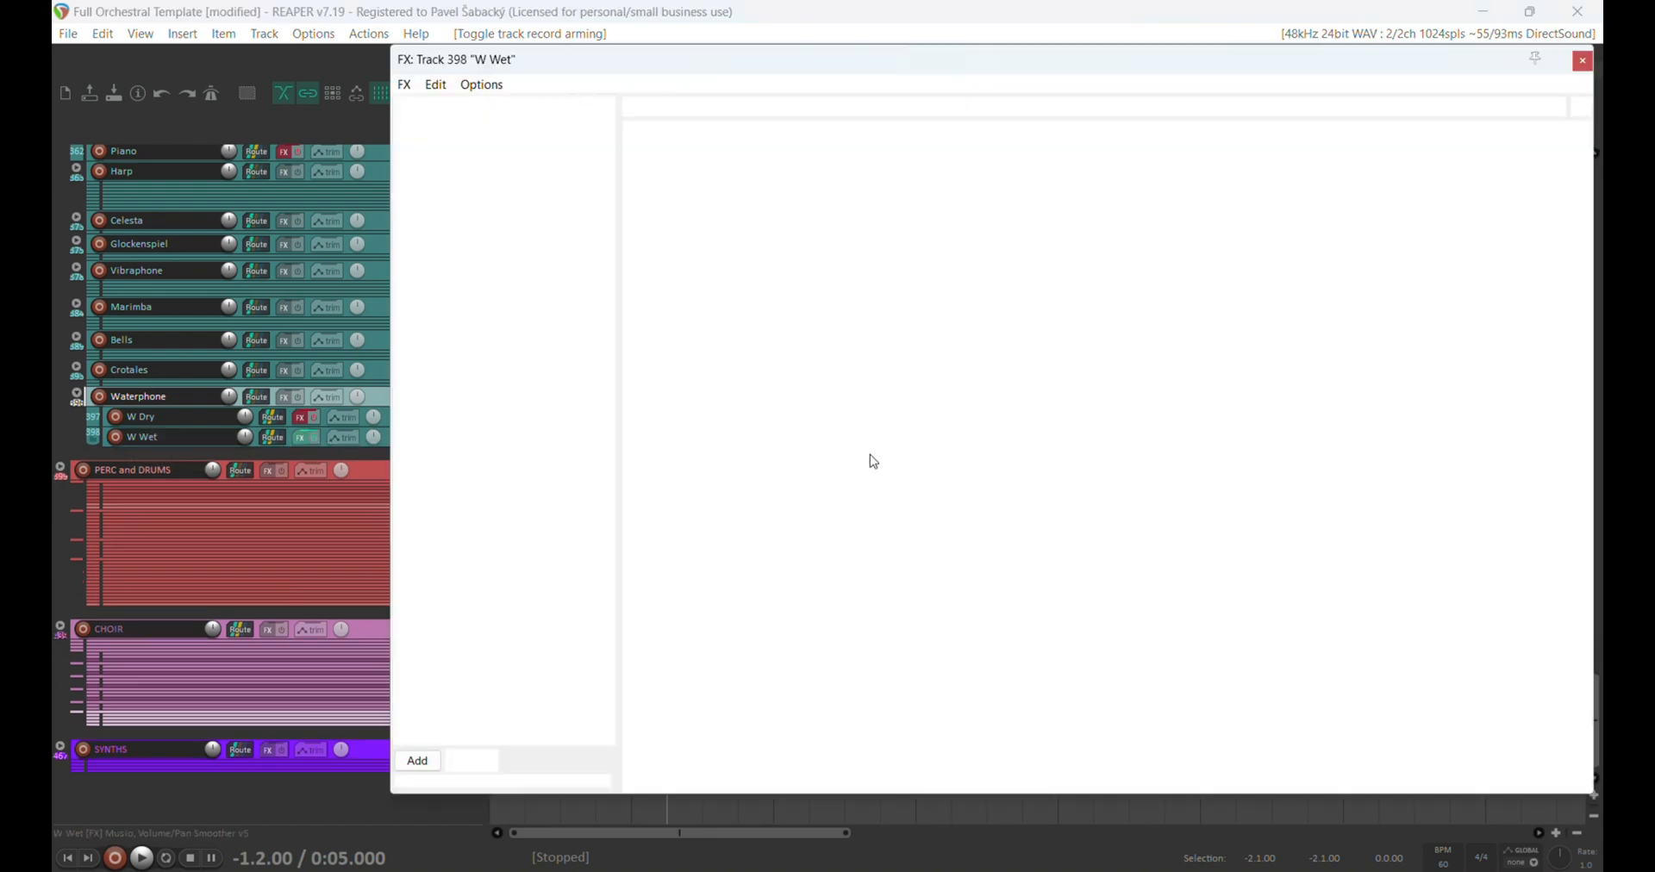
{"action": "scroll", "coordinate": [1287, 378], "scroll_direction": "down", "scroll_amount": 3}
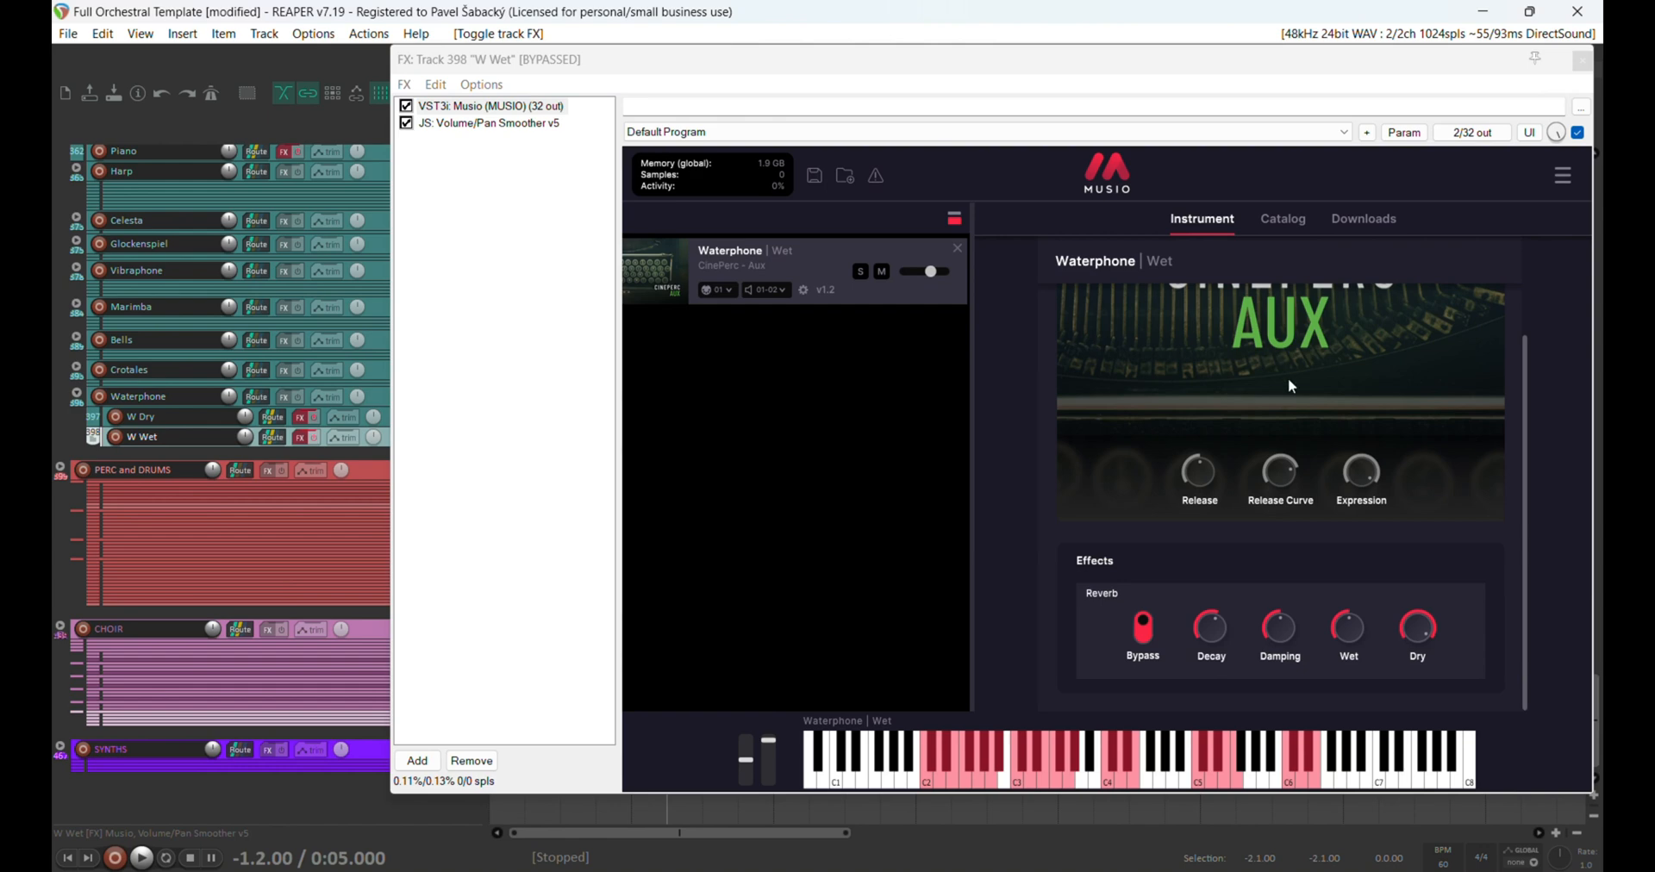
{"action": "scroll", "coordinate": [1288, 377], "scroll_direction": "up", "scroll_amount": 3}
{"action": "scroll", "coordinate": [1279, 384], "scroll_direction": "down", "scroll_amount": 1}
{"action": "scroll", "coordinate": [1279, 385], "scroll_direction": "up", "scroll_amount": 1}
{"action": "left_click", "coordinate": [1584, 62]}
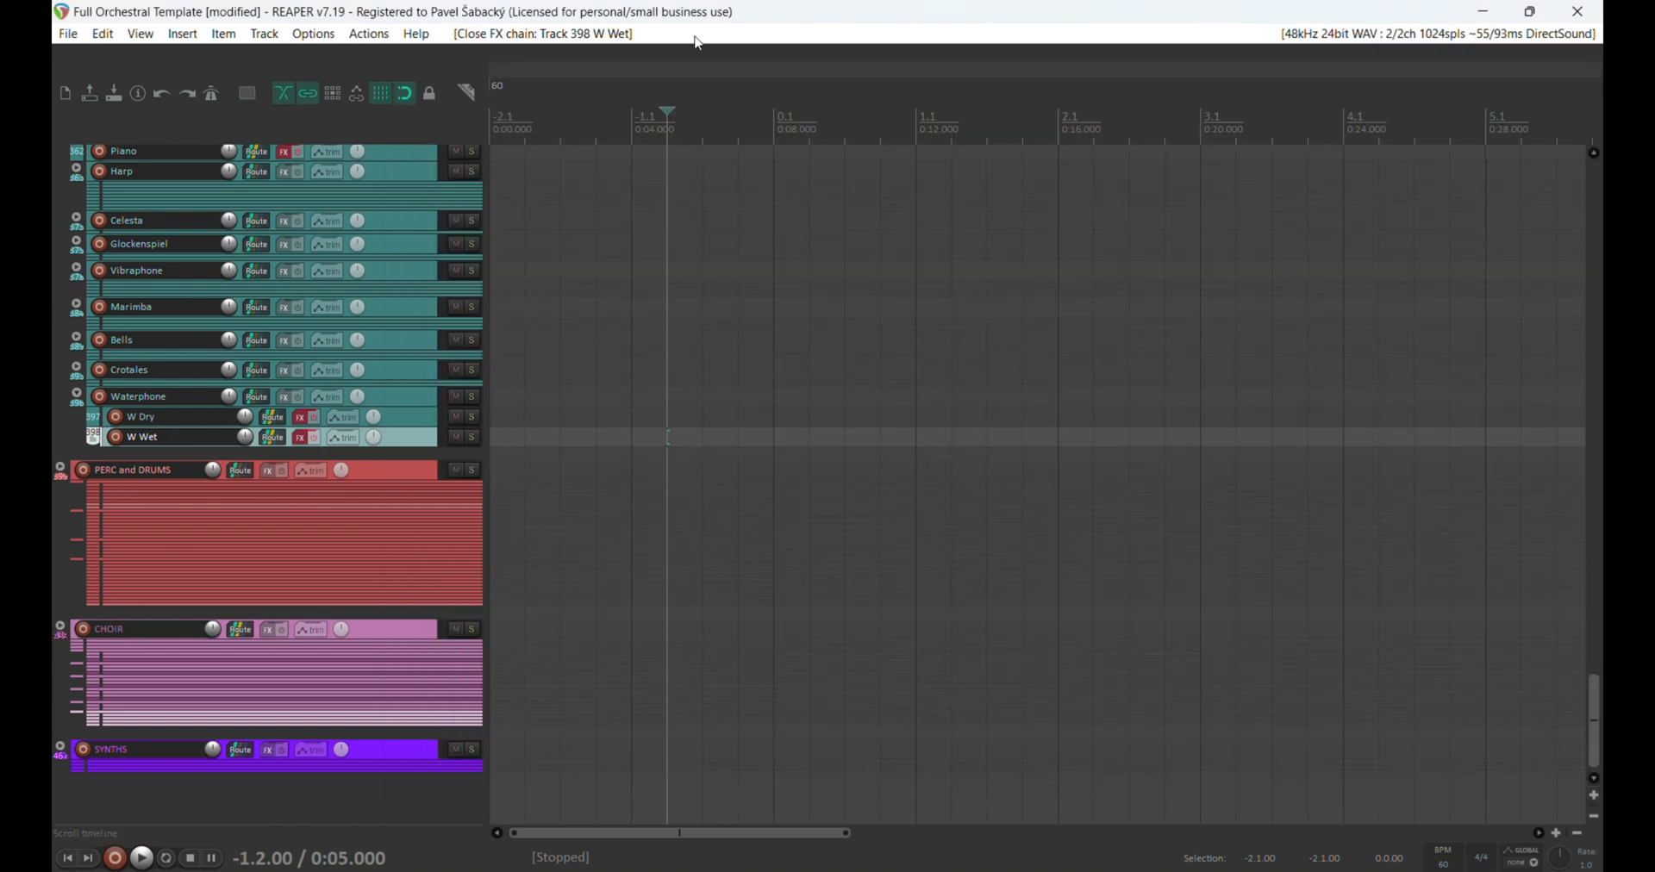
{"action": "left_click", "coordinate": [78, 398]}
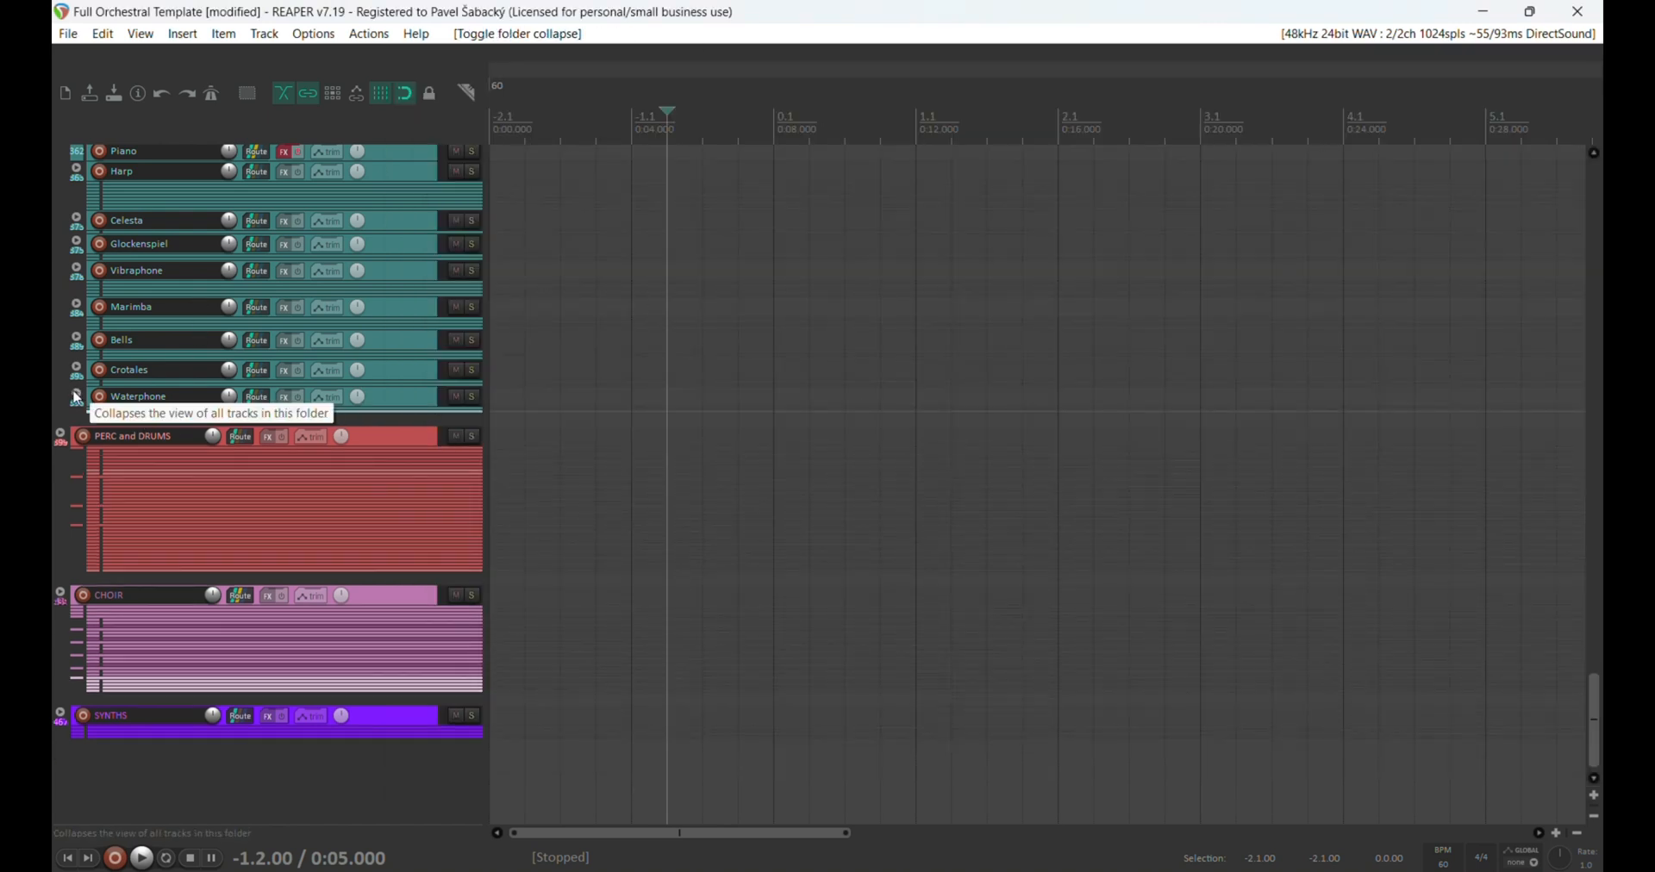
Step: Expand the PERC and DRUMS folder and examine its Timpani, Drums, Woods and Metals tracks
{"action": "left_click", "coordinate": [61, 436]}
{"action": "scroll", "coordinate": [56, 386], "scroll_direction": "down", "scroll_amount": 10}
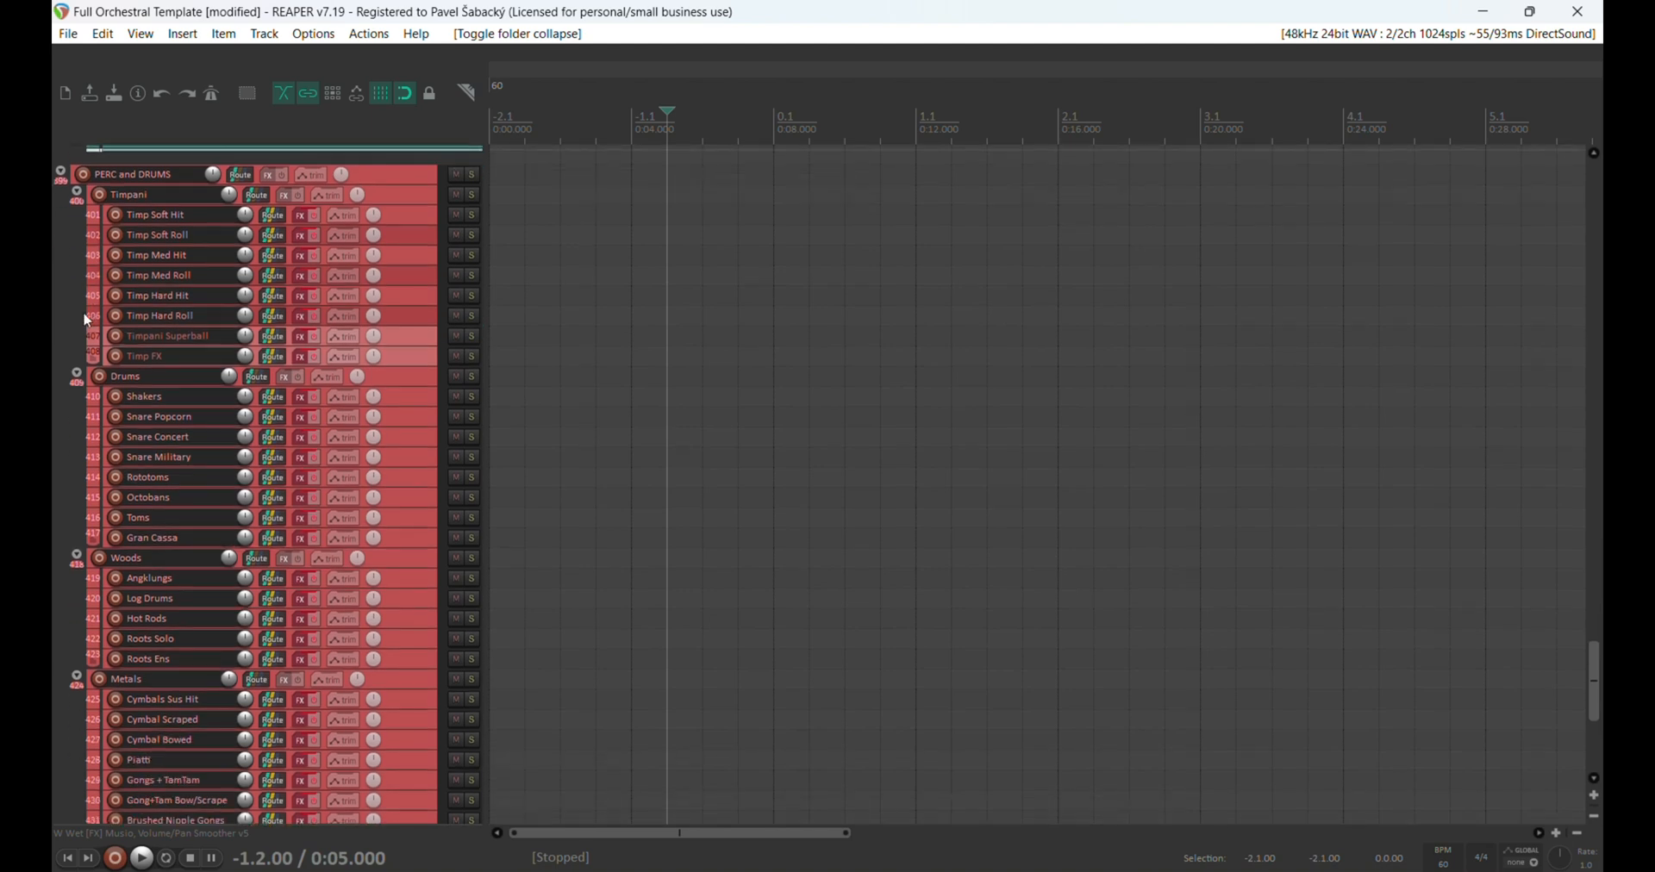
{"action": "scroll", "coordinate": [86, 347], "scroll_direction": "down", "scroll_amount": 4}
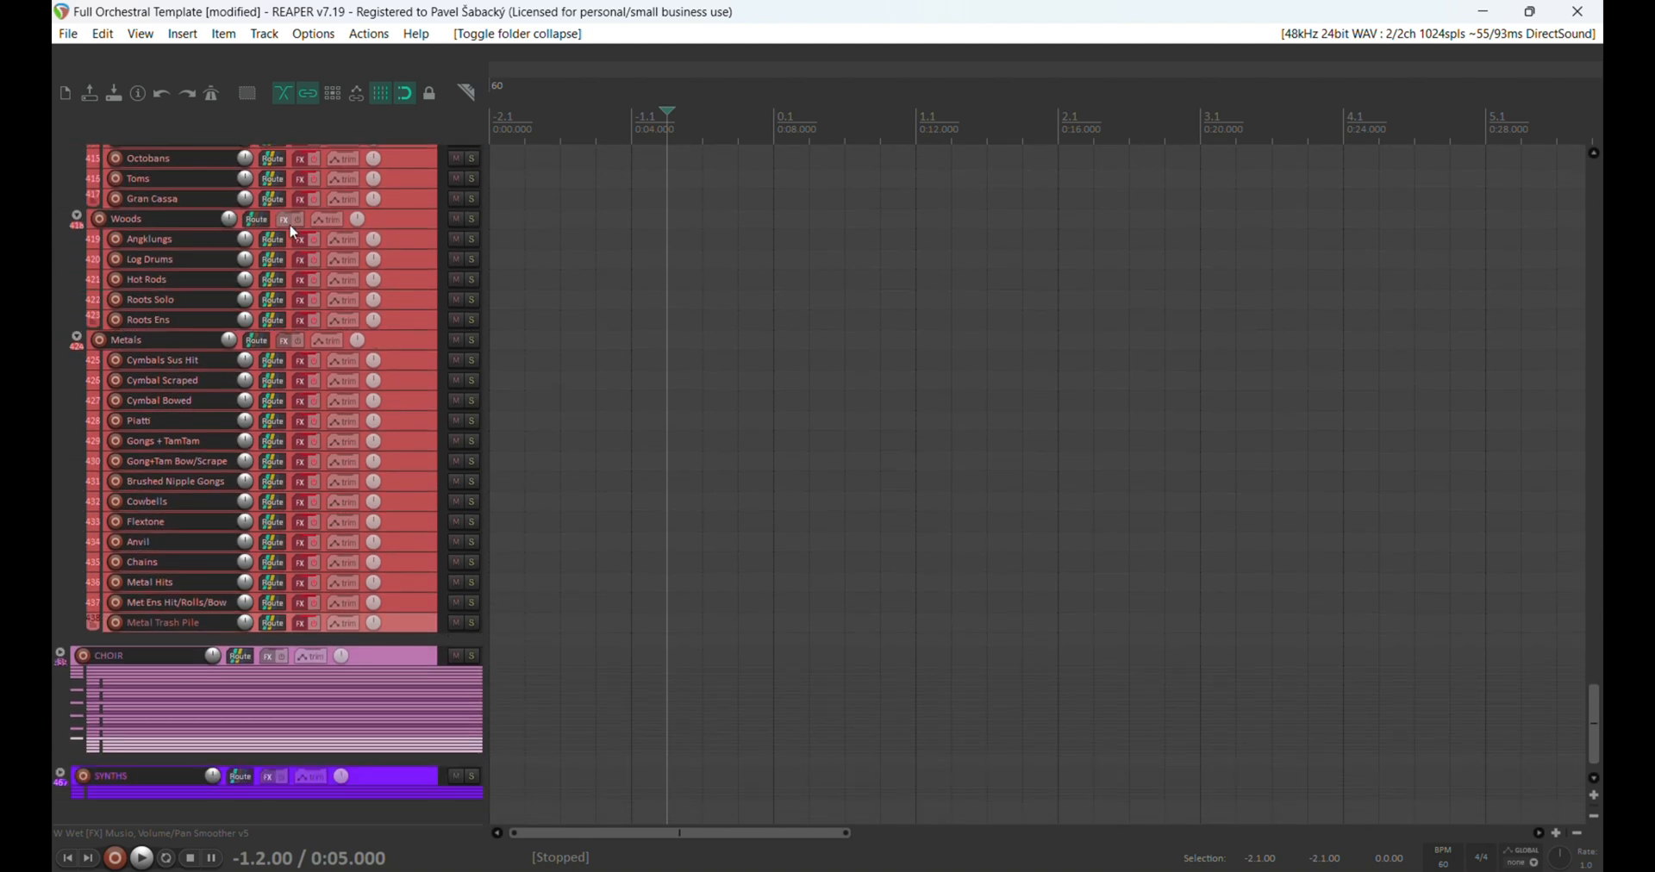
{"action": "scroll", "coordinate": [80, 424], "scroll_direction": "down", "scroll_amount": 1}
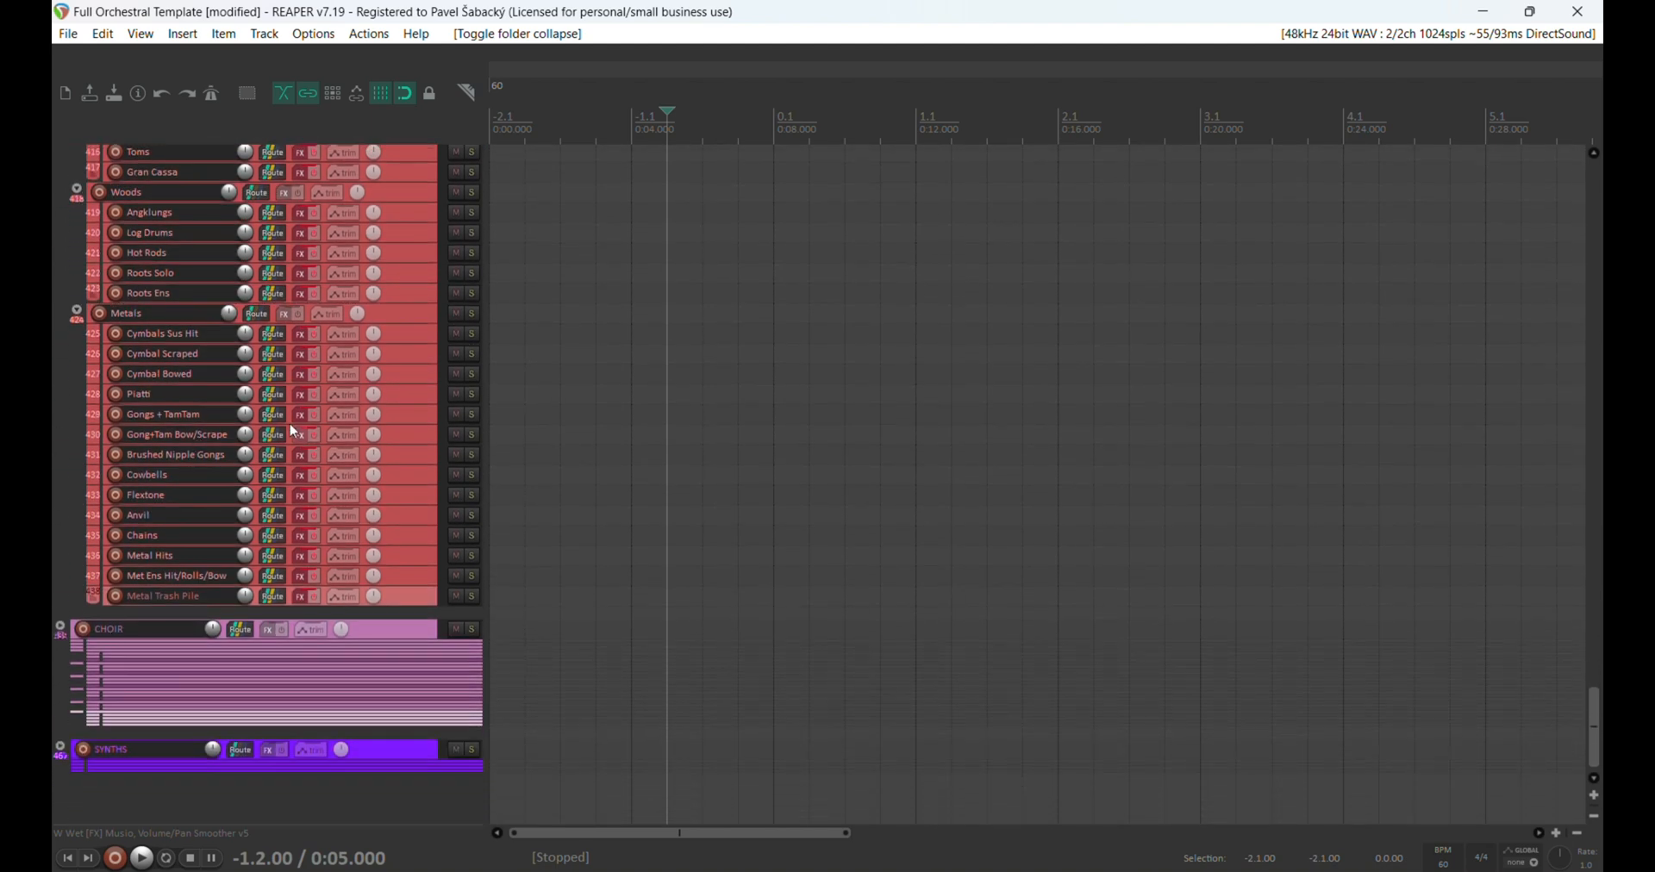
{"action": "scroll", "coordinate": [98, 313], "scroll_direction": "up", "scroll_amount": 15}
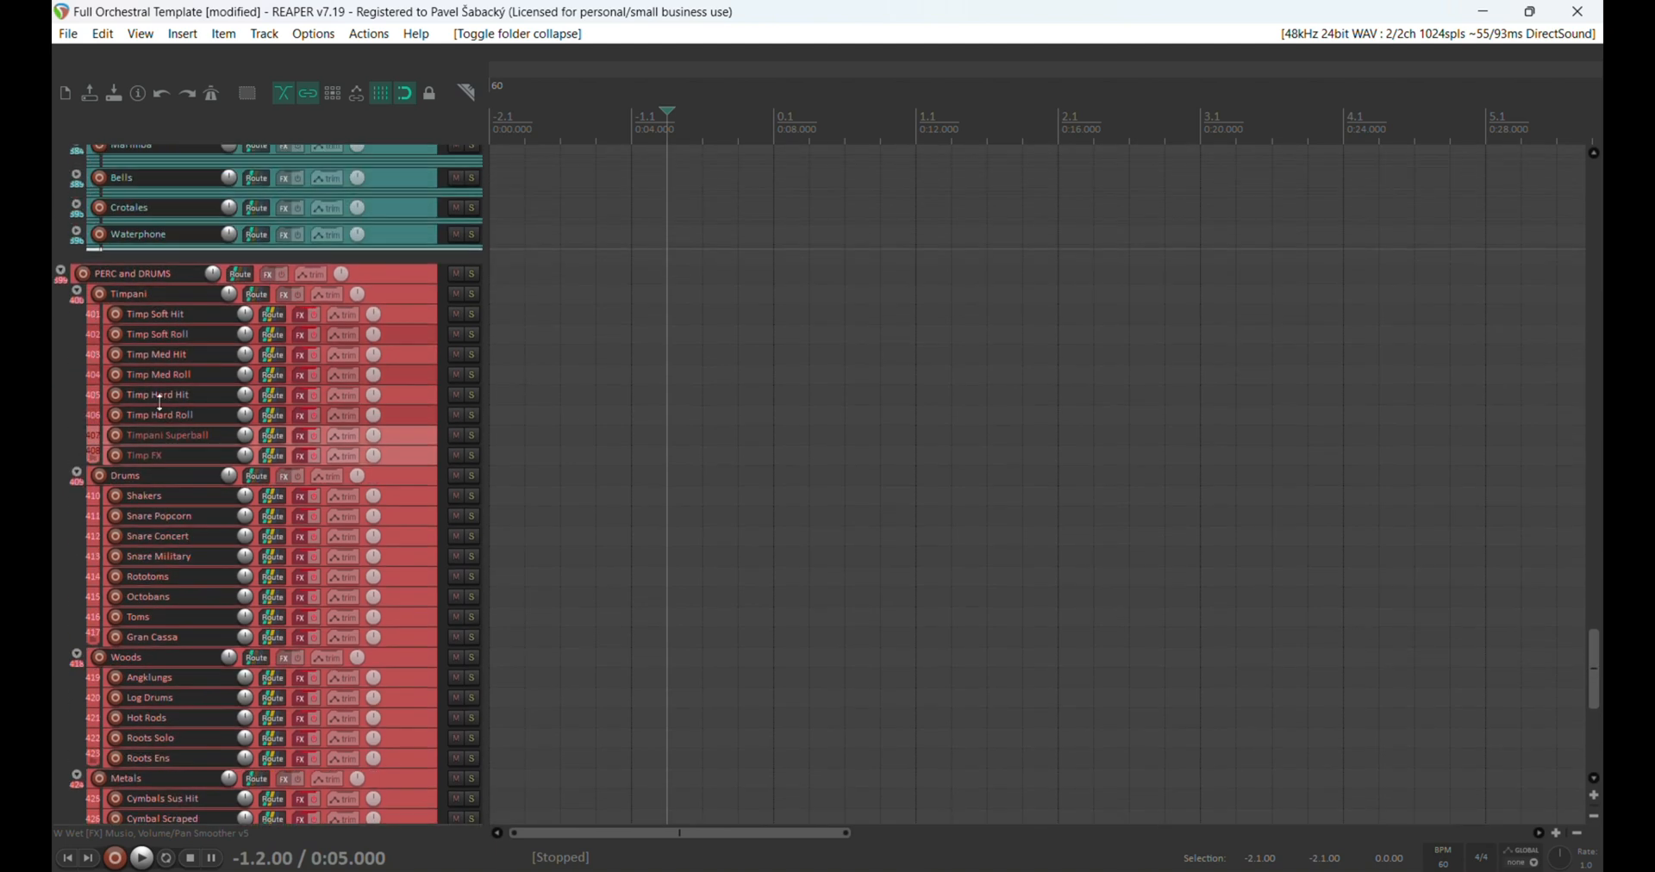
Step: View the SINE Player loaded on Timpani Superball, audition the track with effects enabled, and switch its arming and effects off again
{"action": "left_click", "coordinate": [183, 438]}
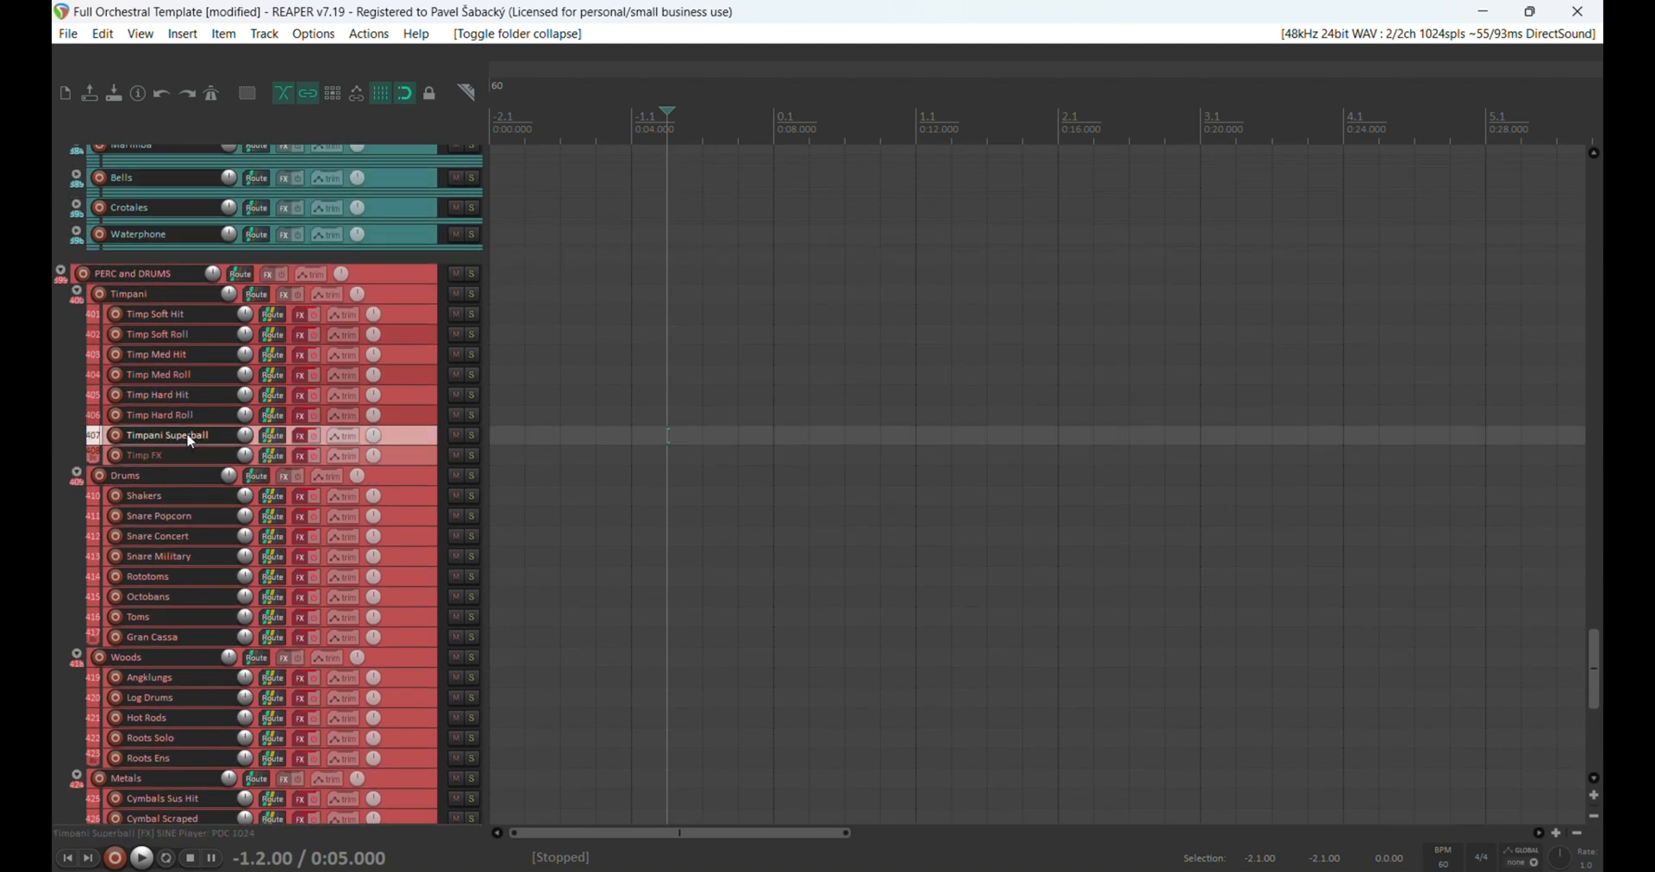
{"action": "left_click", "coordinate": [304, 437]}
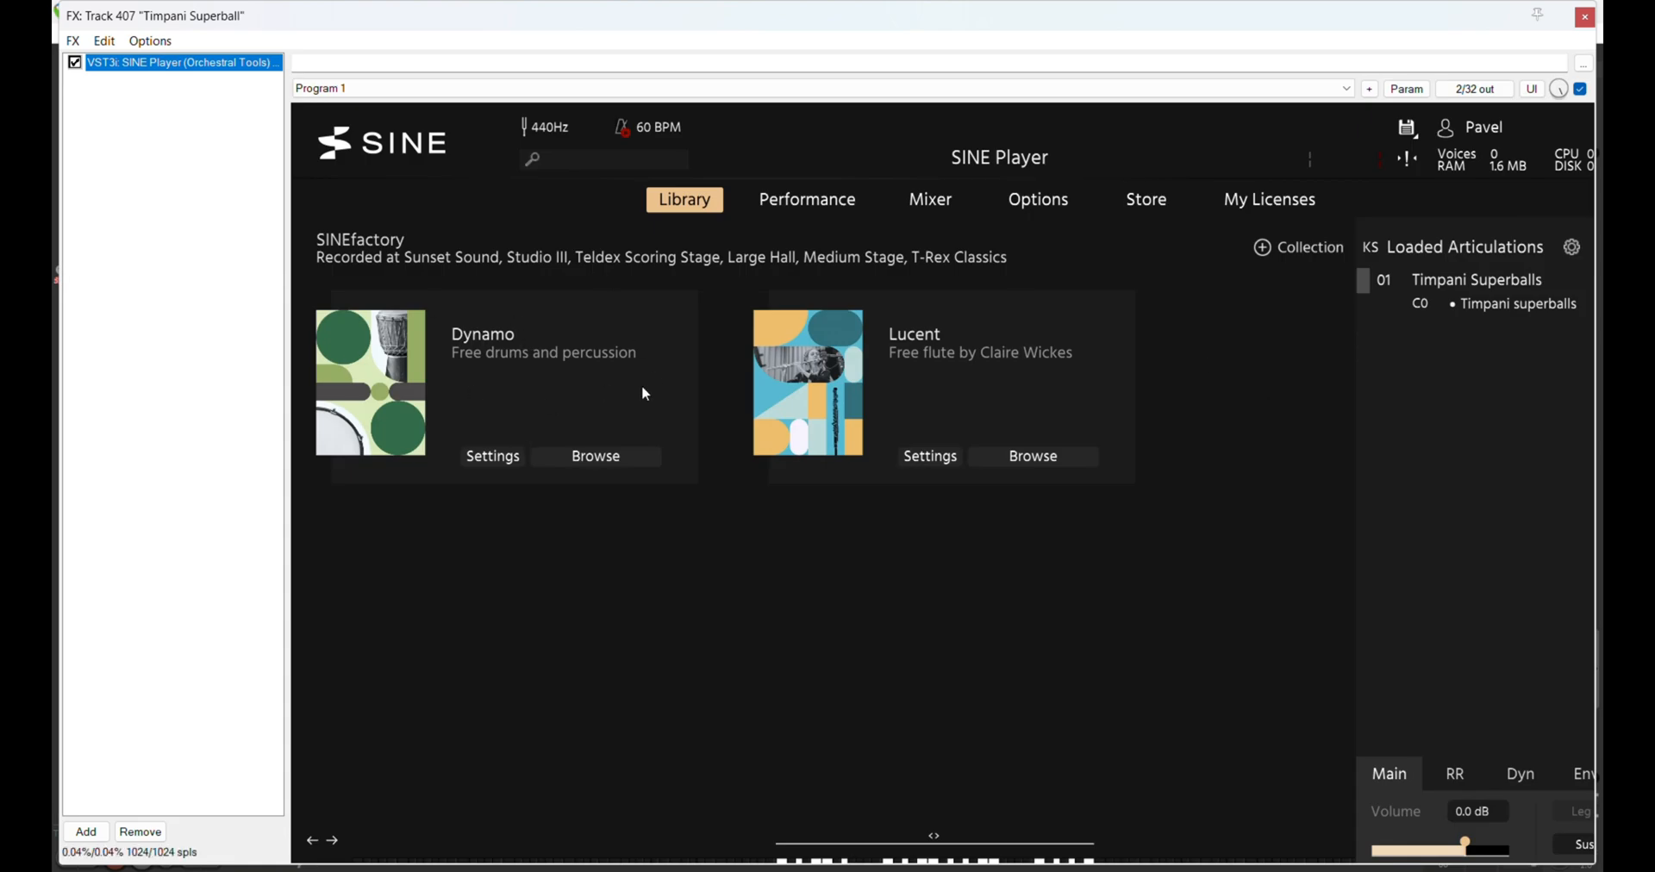
{"action": "left_click", "coordinate": [1584, 17]}
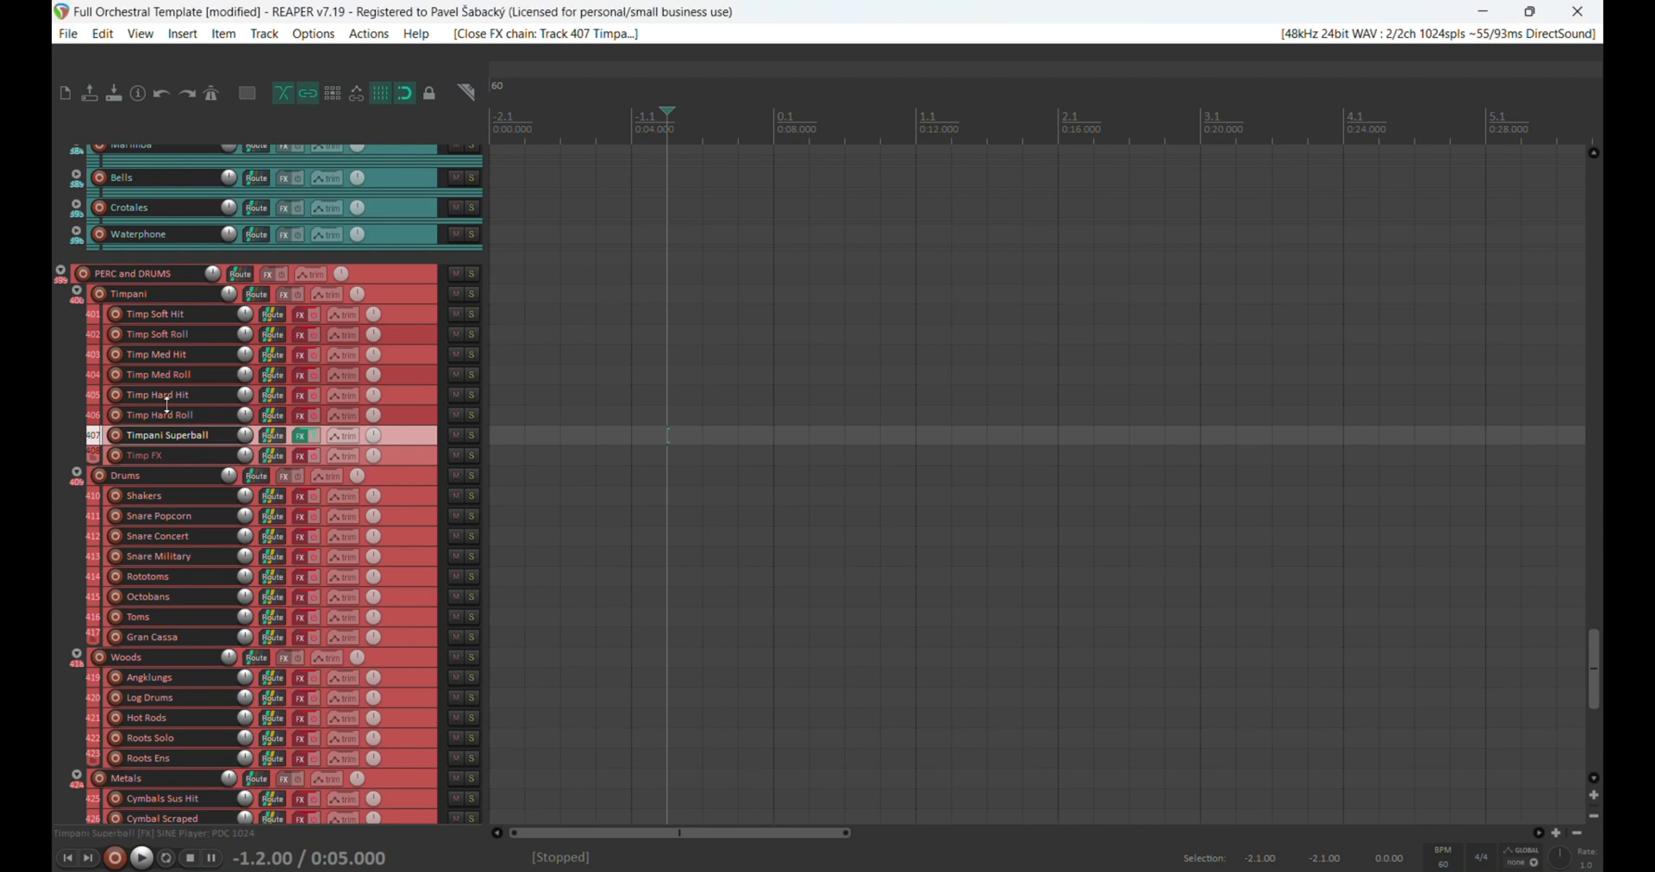
{"action": "left_click", "coordinate": [119, 436]}
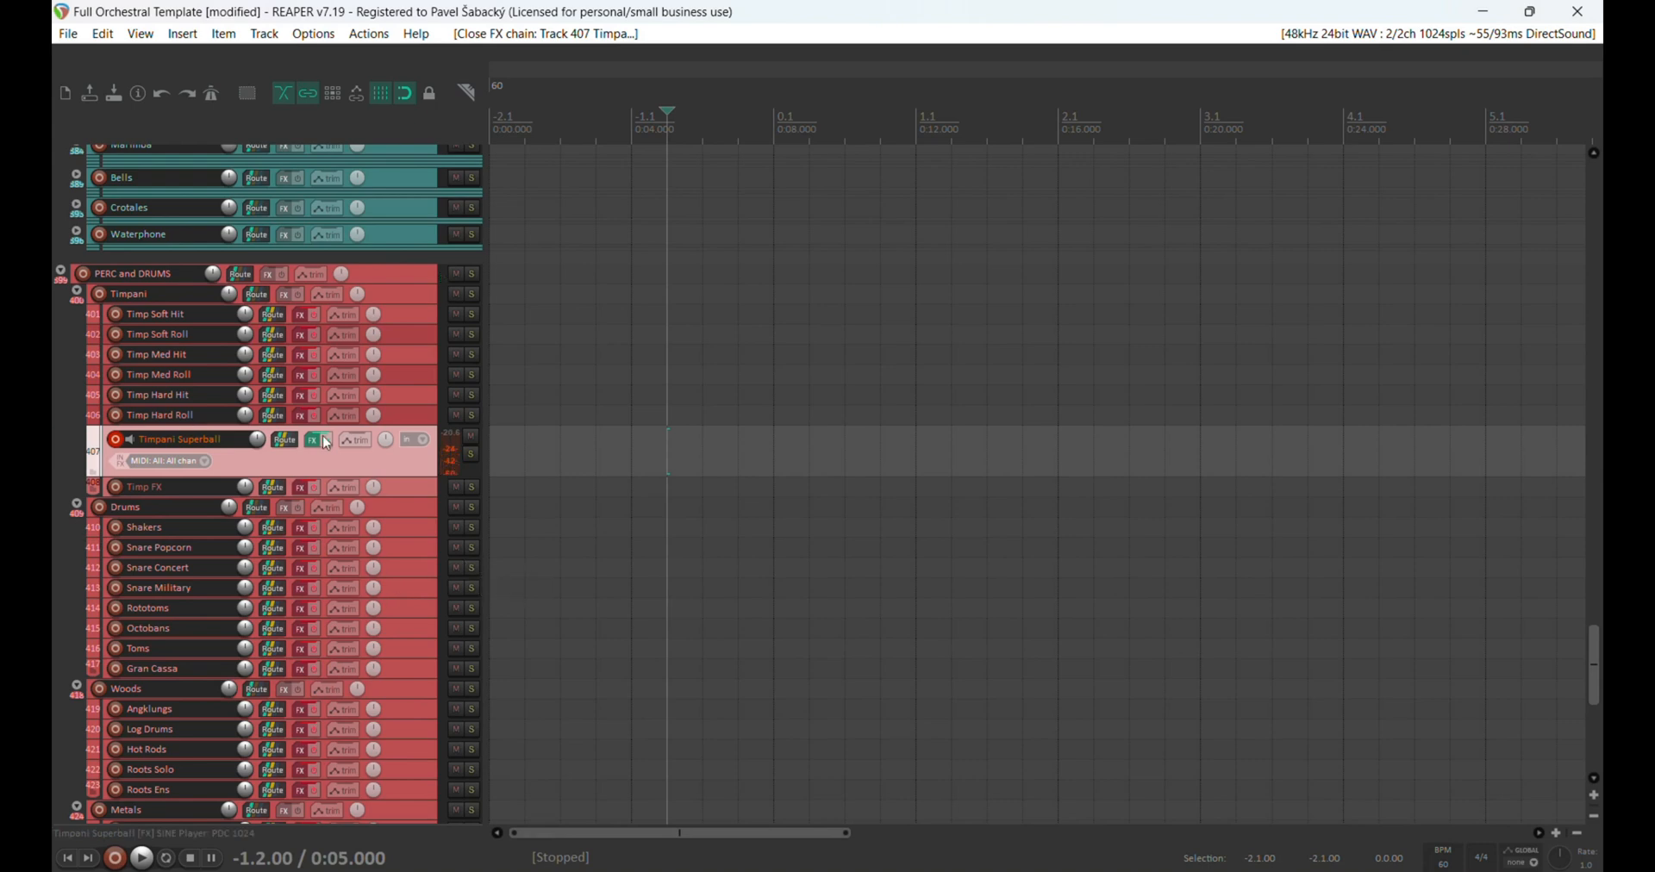
{"action": "left_click", "coordinate": [115, 439]}
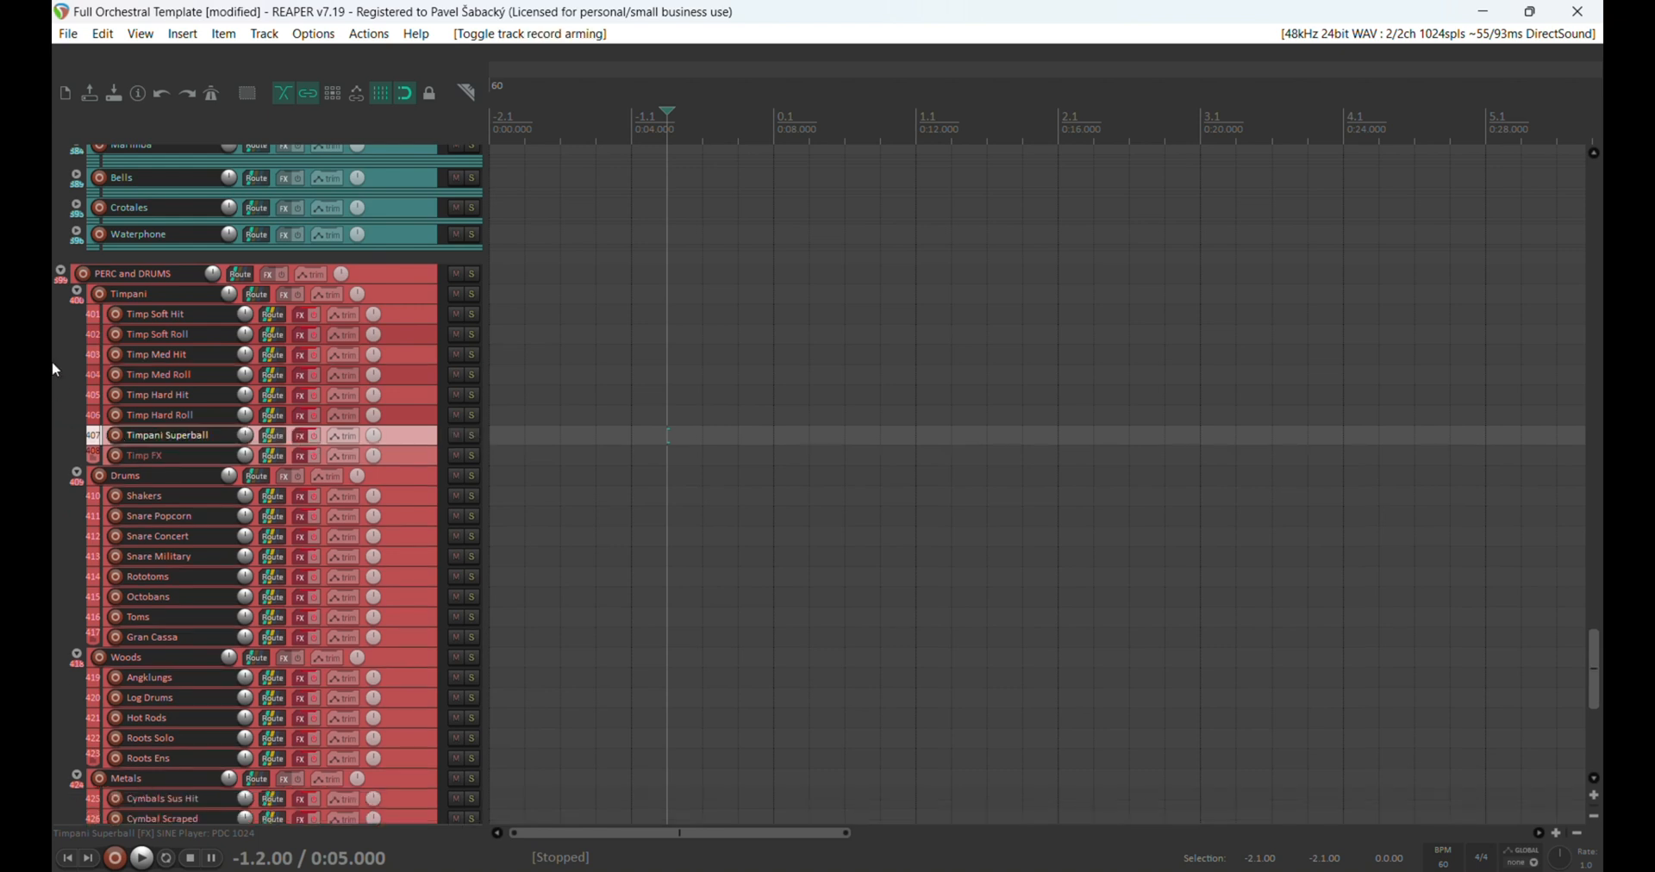
Step: Audition the Anvil track in the Metals folder with effects enabled, and switch its arming and effects off again
{"action": "scroll", "coordinate": [51, 360], "scroll_direction": "down", "scroll_amount": 10}
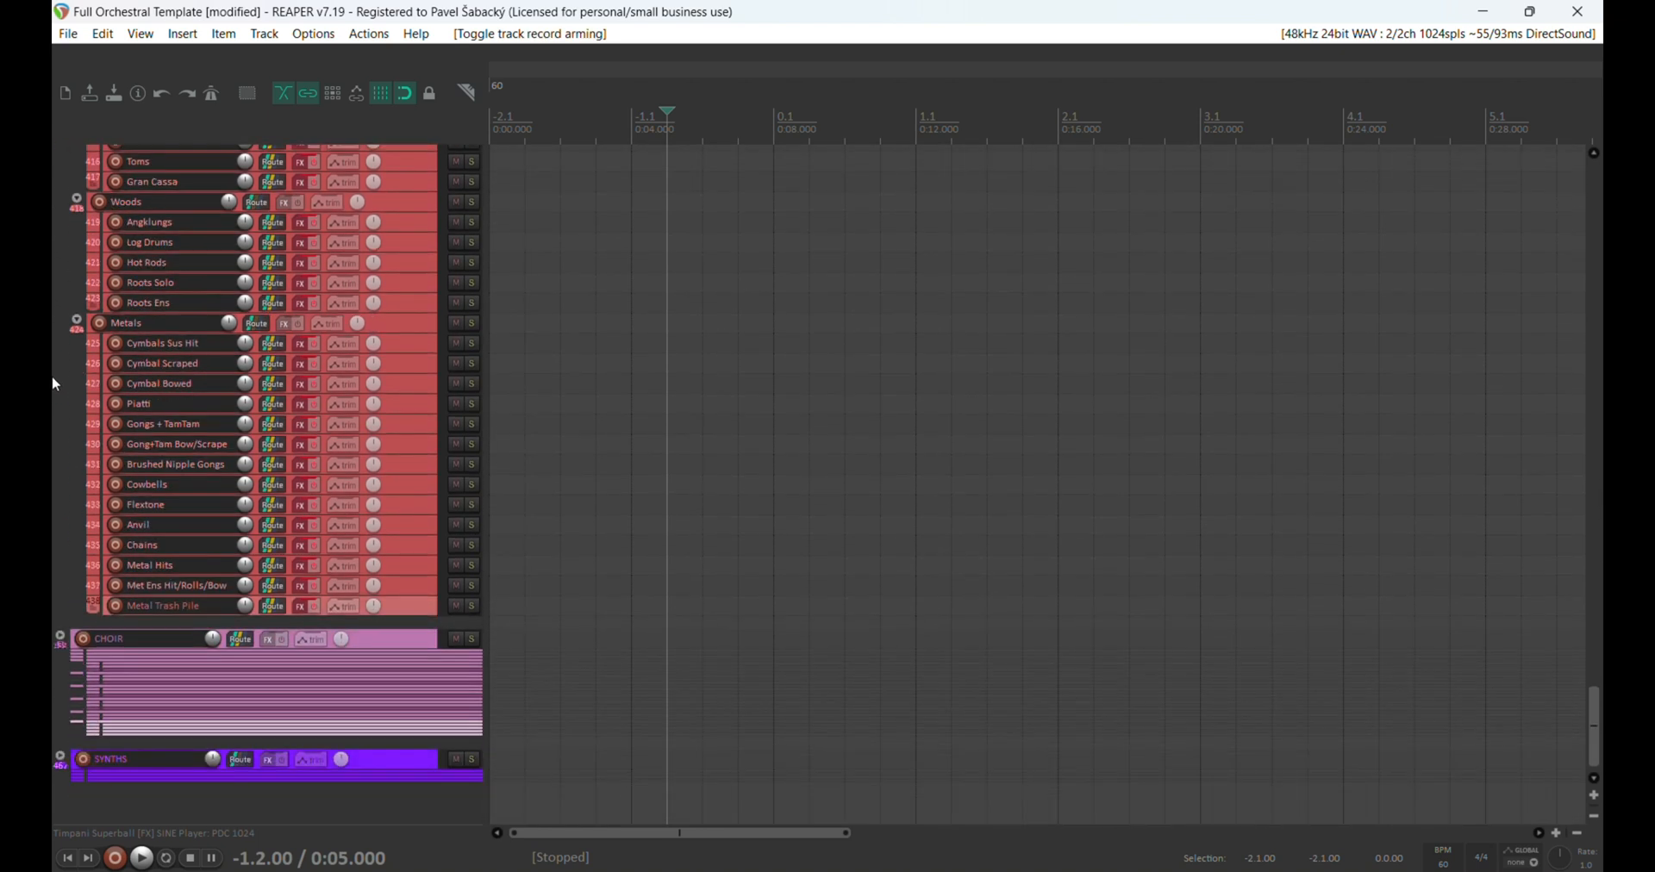
{"action": "scroll", "coordinate": [52, 384], "scroll_direction": "down", "scroll_amount": 1}
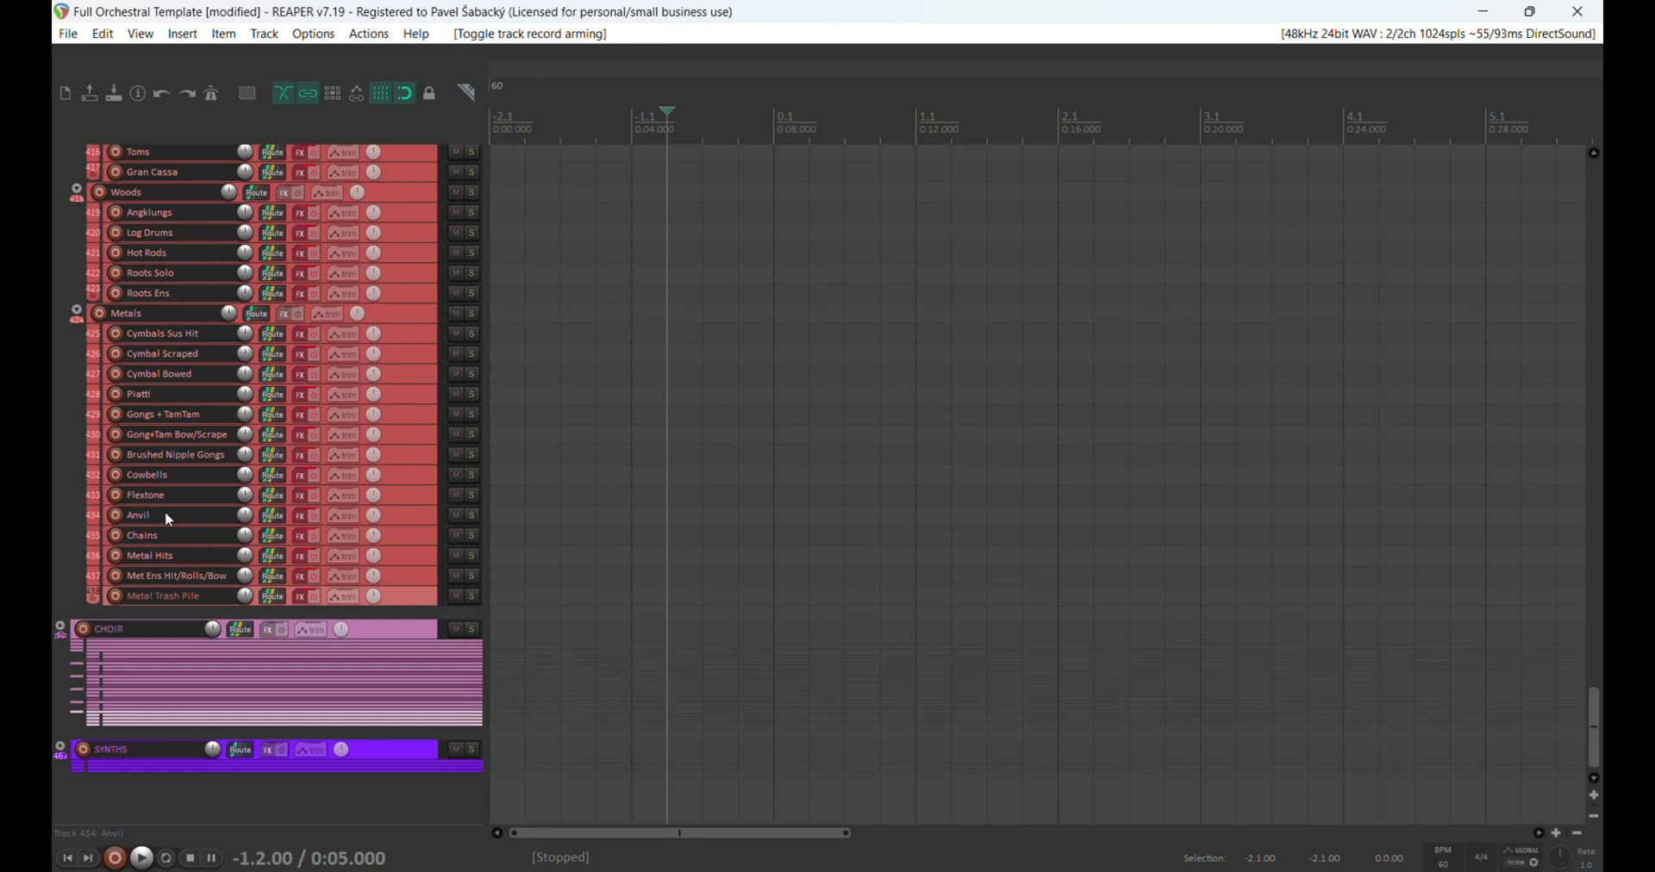
{"action": "left_click", "coordinate": [138, 517]}
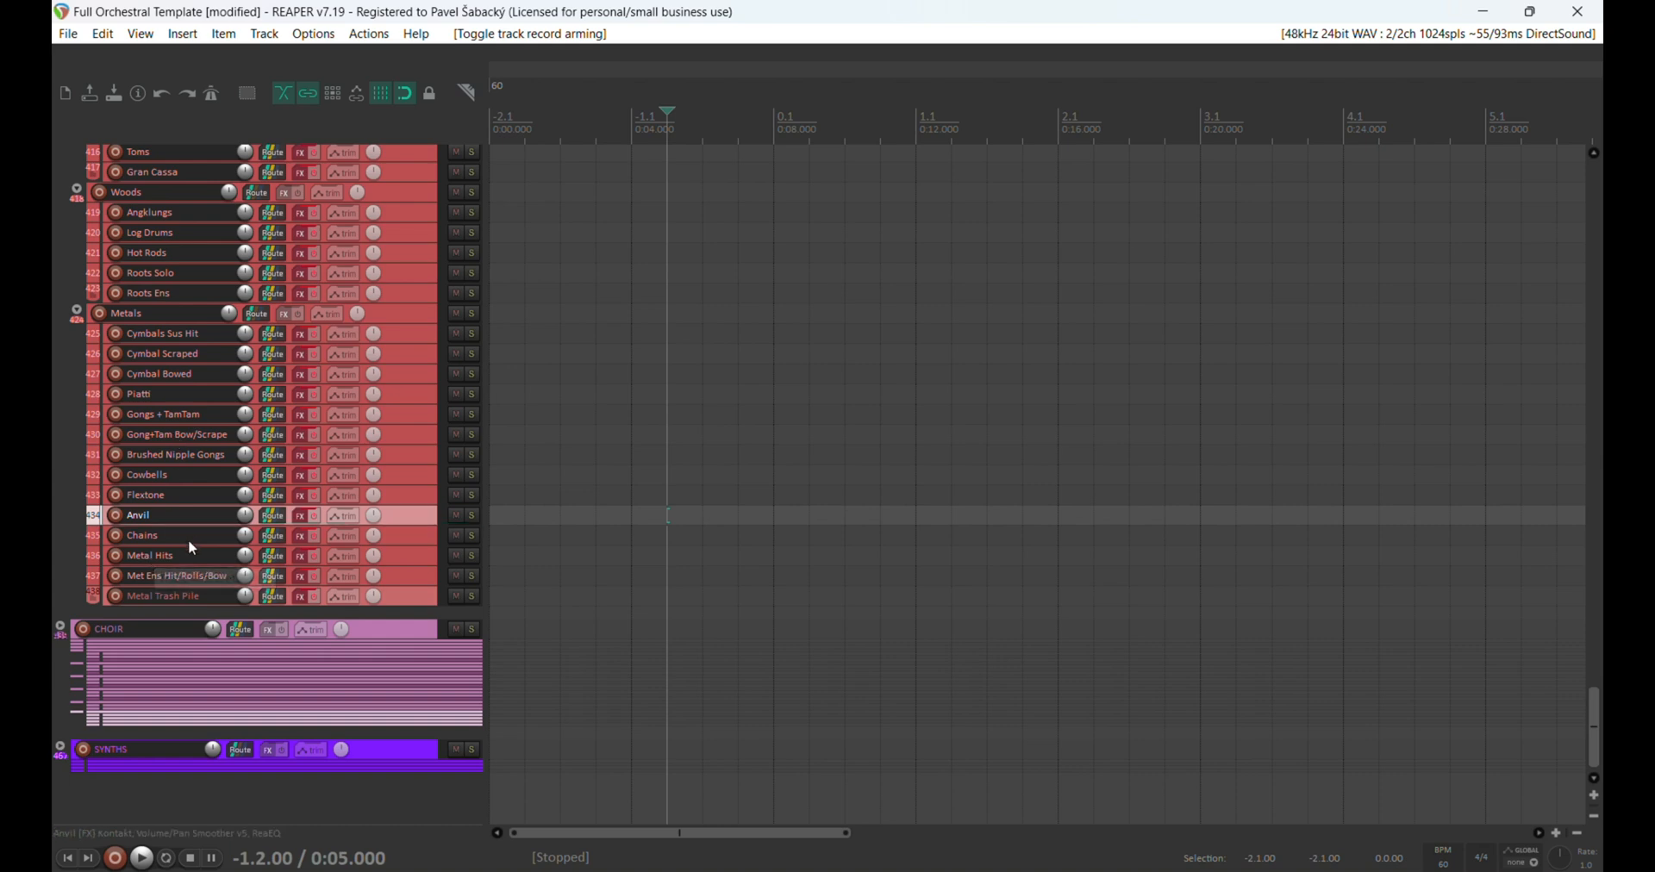
{"action": "left_click", "coordinate": [123, 519]}
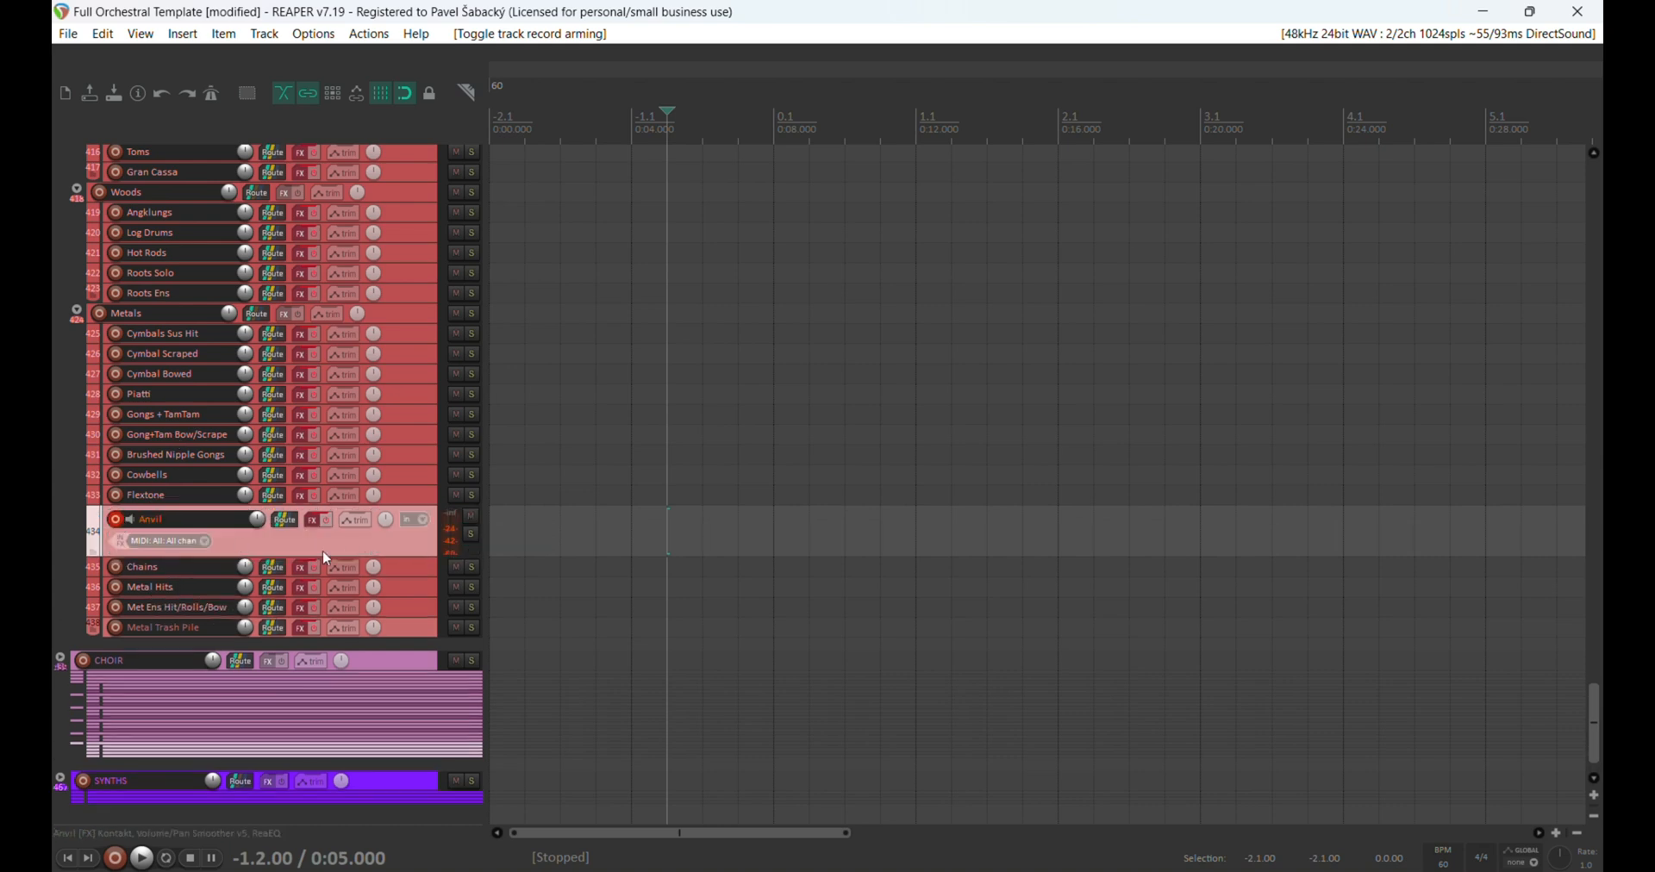
{"action": "left_click", "coordinate": [330, 523]}
{"action": "left_click", "coordinate": [115, 524]}
{"action": "left_click", "coordinate": [317, 515]}
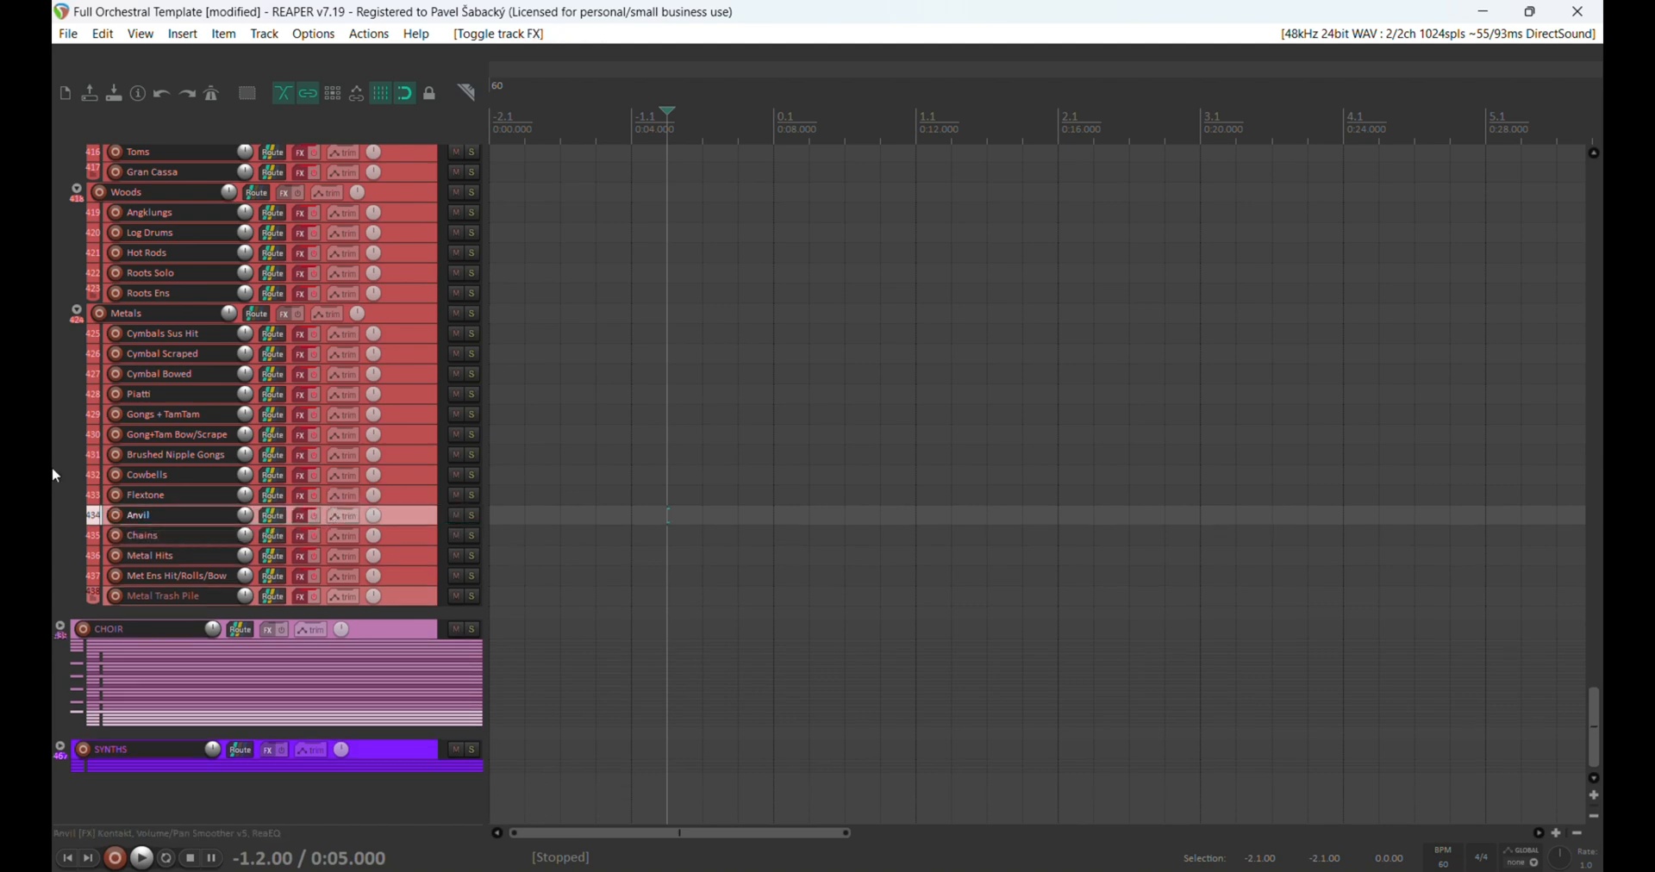
Step: Audition the Metal Trash Pile track by enabling its effects and record-arming it, and switch both off again
{"action": "left_click", "coordinate": [168, 535]}
{"action": "left_click", "coordinate": [177, 556]}
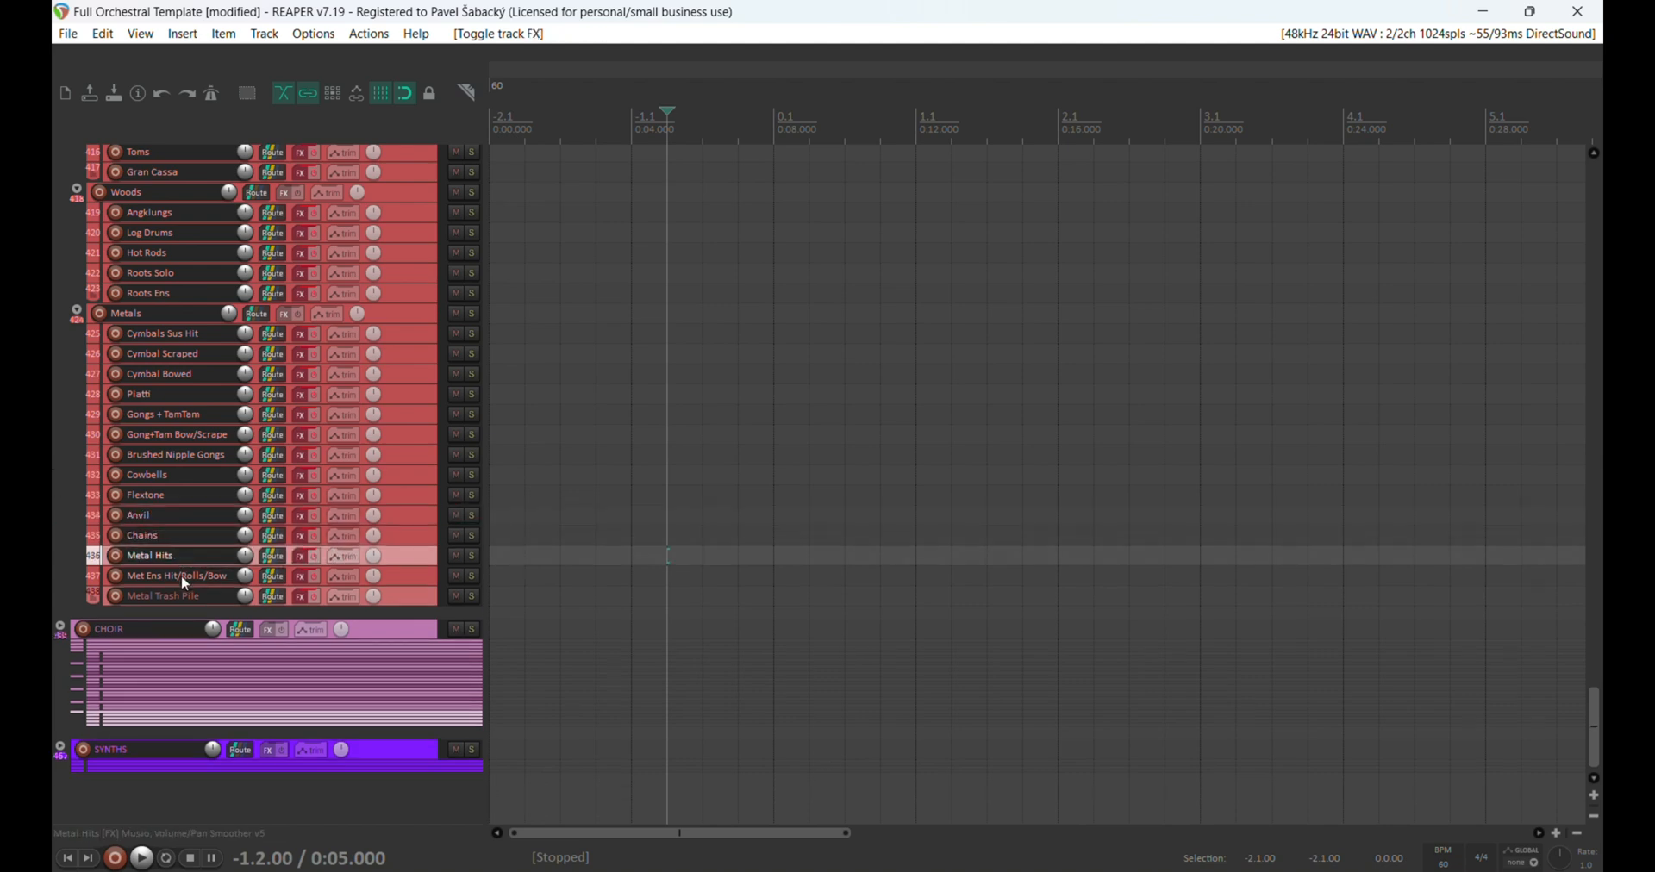
{"action": "left_click", "coordinate": [177, 597]}
{"action": "left_click", "coordinate": [315, 598]}
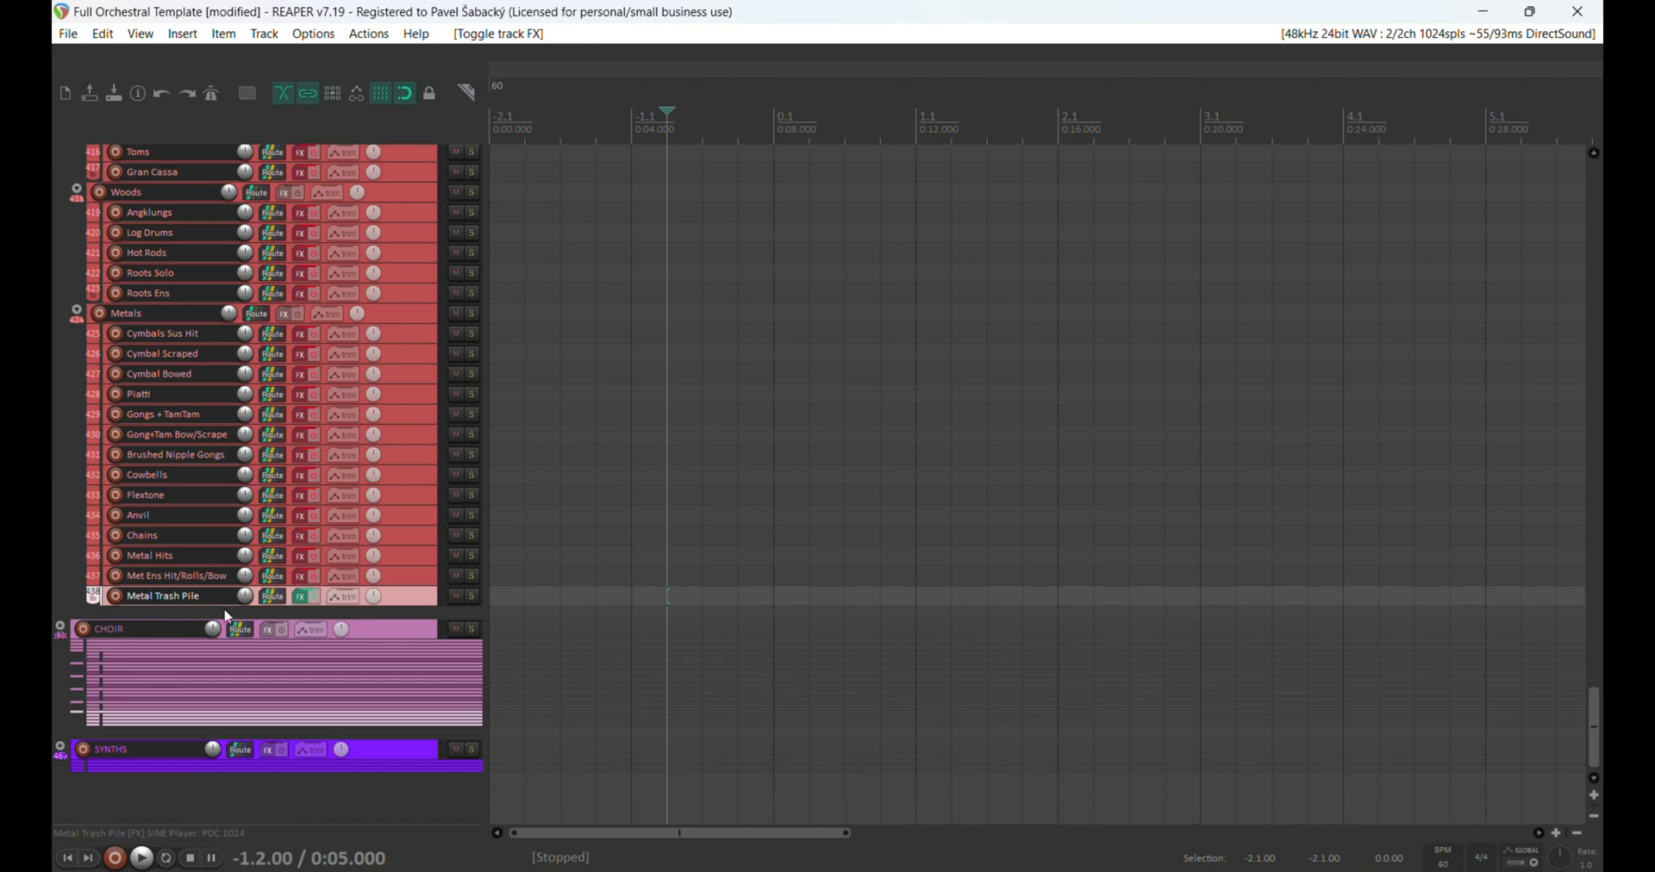
{"action": "left_click", "coordinate": [117, 597]}
{"action": "left_click", "coordinate": [811, 604]}
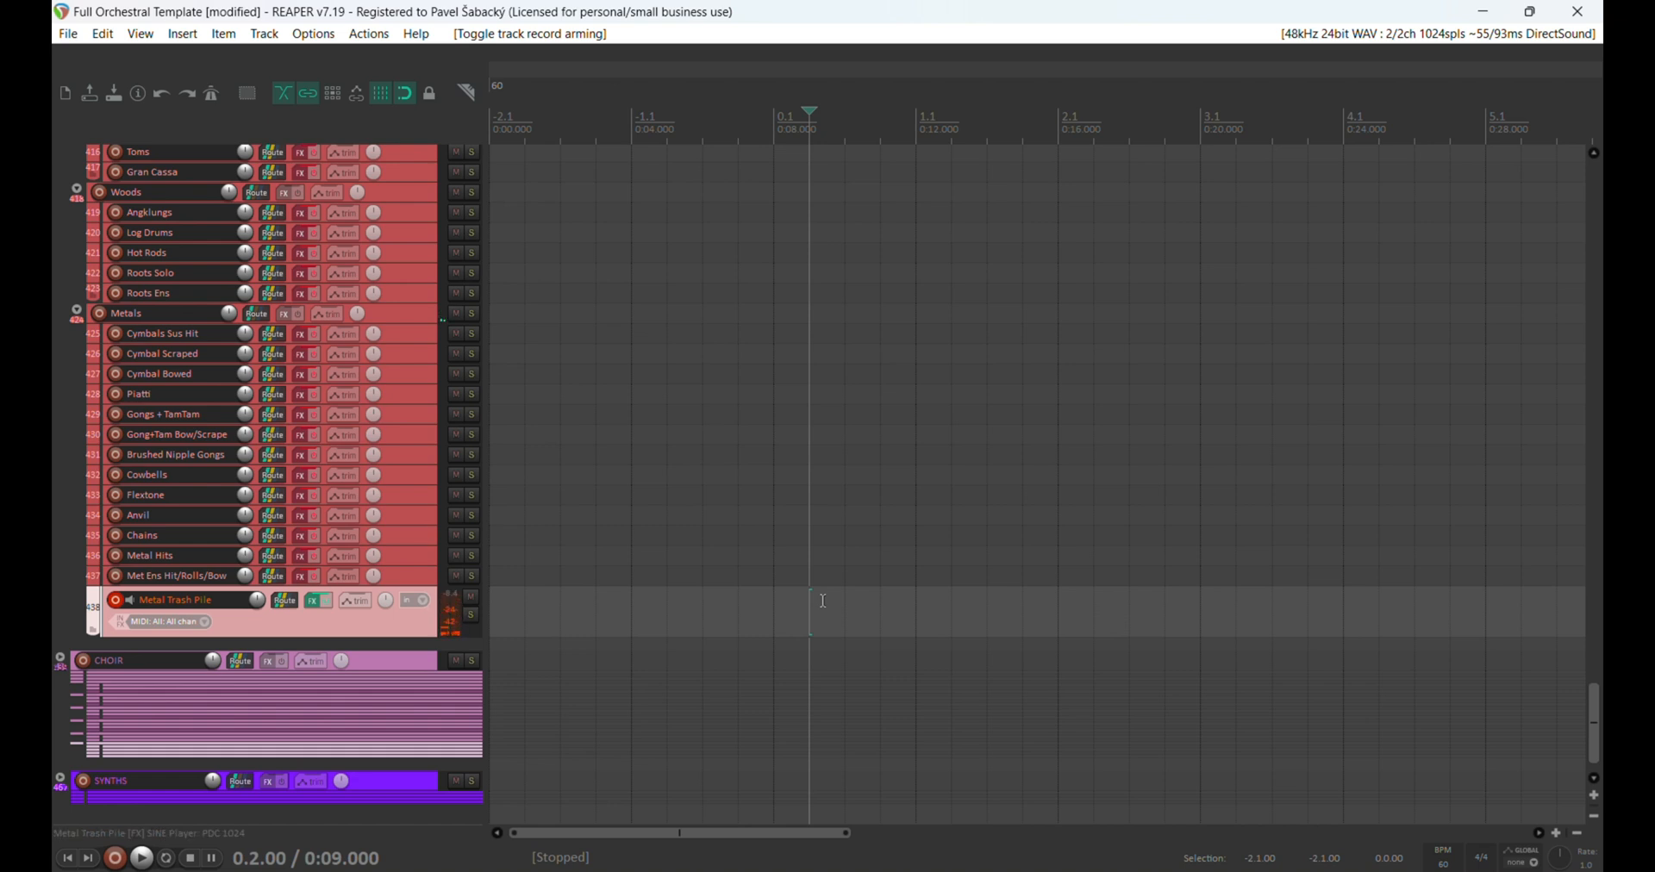
{"action": "left_click", "coordinate": [117, 600]}
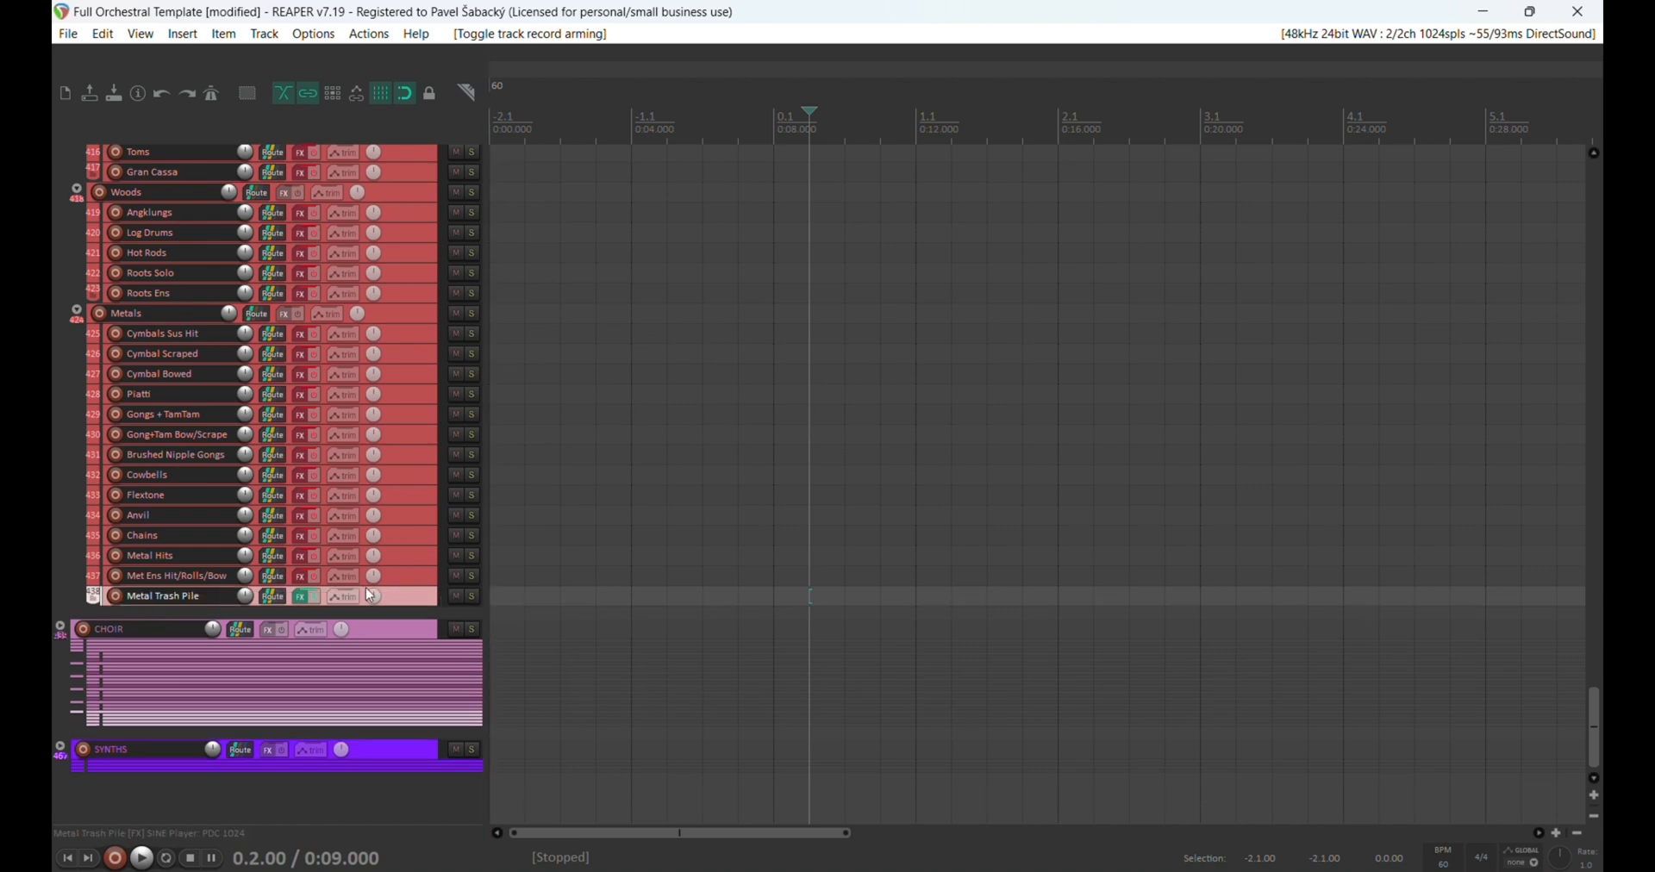
{"action": "left_click", "coordinate": [314, 597]}
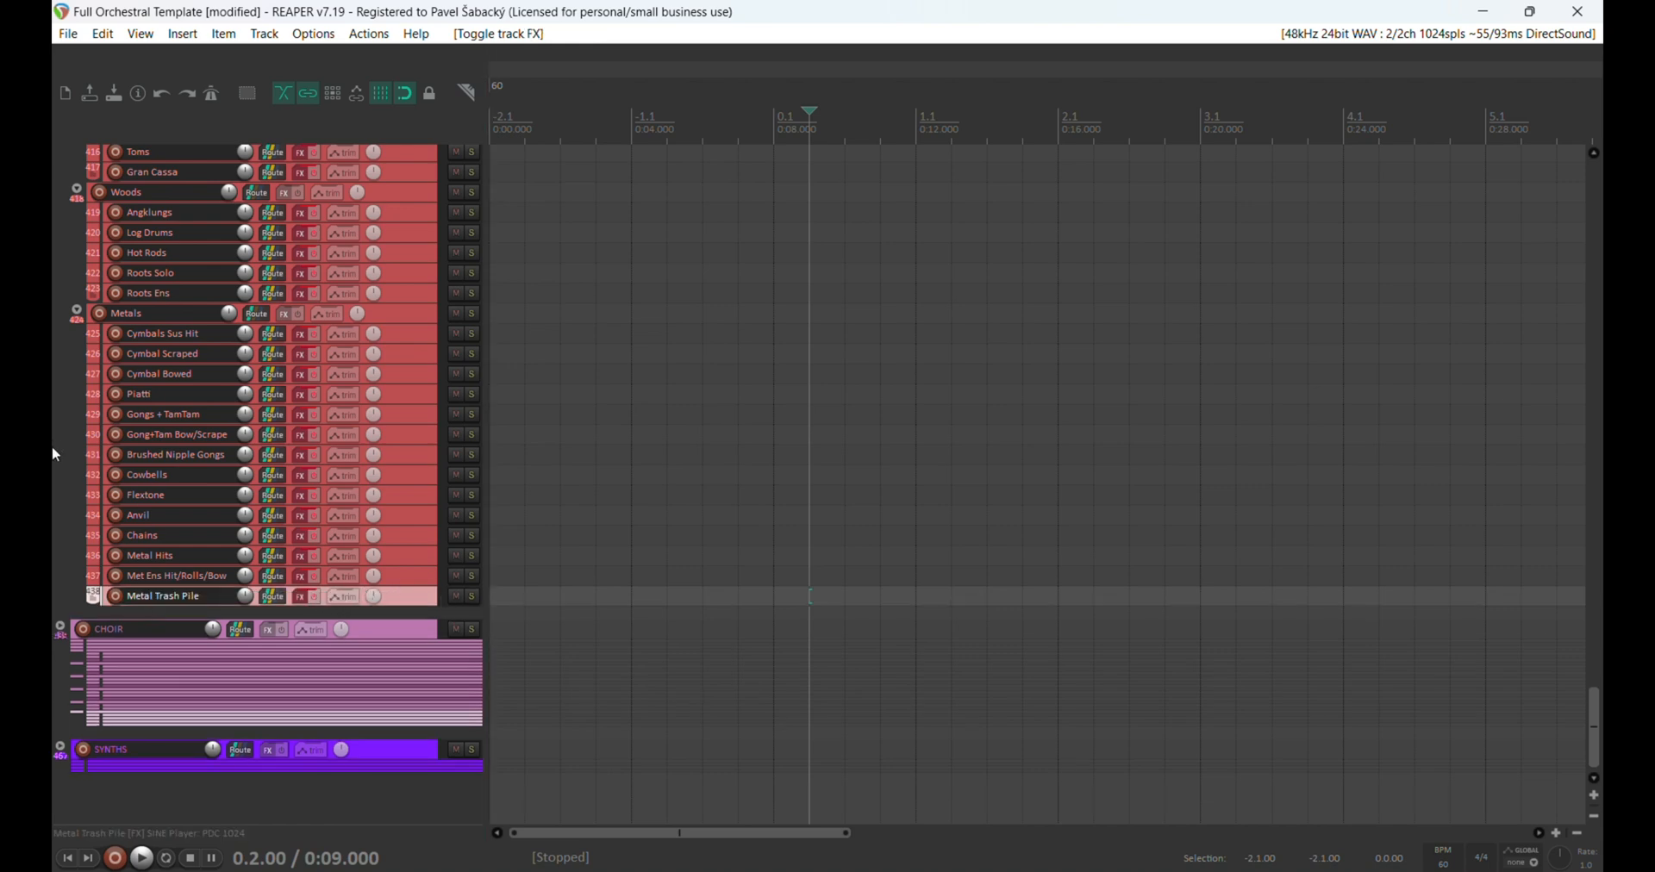
Step: Expand the CHOIR folder to view its section tracks, and open its Boys subfolder
{"action": "left_click", "coordinate": [71, 632]}
{"action": "scroll", "coordinate": [59, 416], "scroll_direction": "down", "scroll_amount": 3}
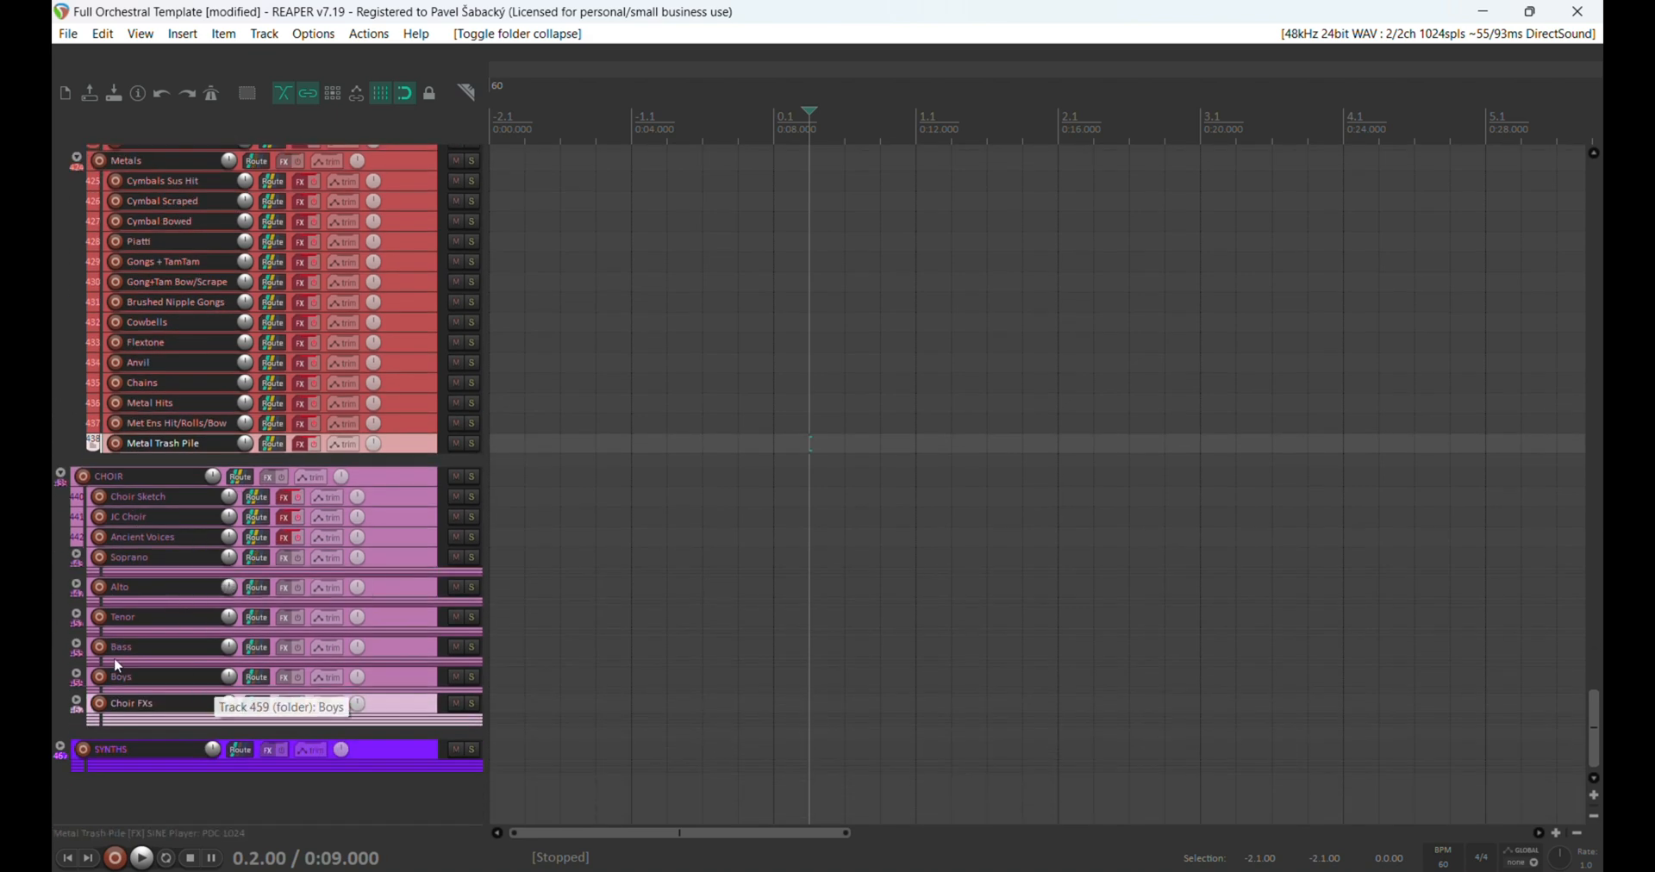
{"action": "left_click", "coordinate": [75, 678]}
Step: Audition the Boys Legato Ah track with its effects enabled and record arming on, and disarm it again
{"action": "left_click", "coordinate": [314, 664]}
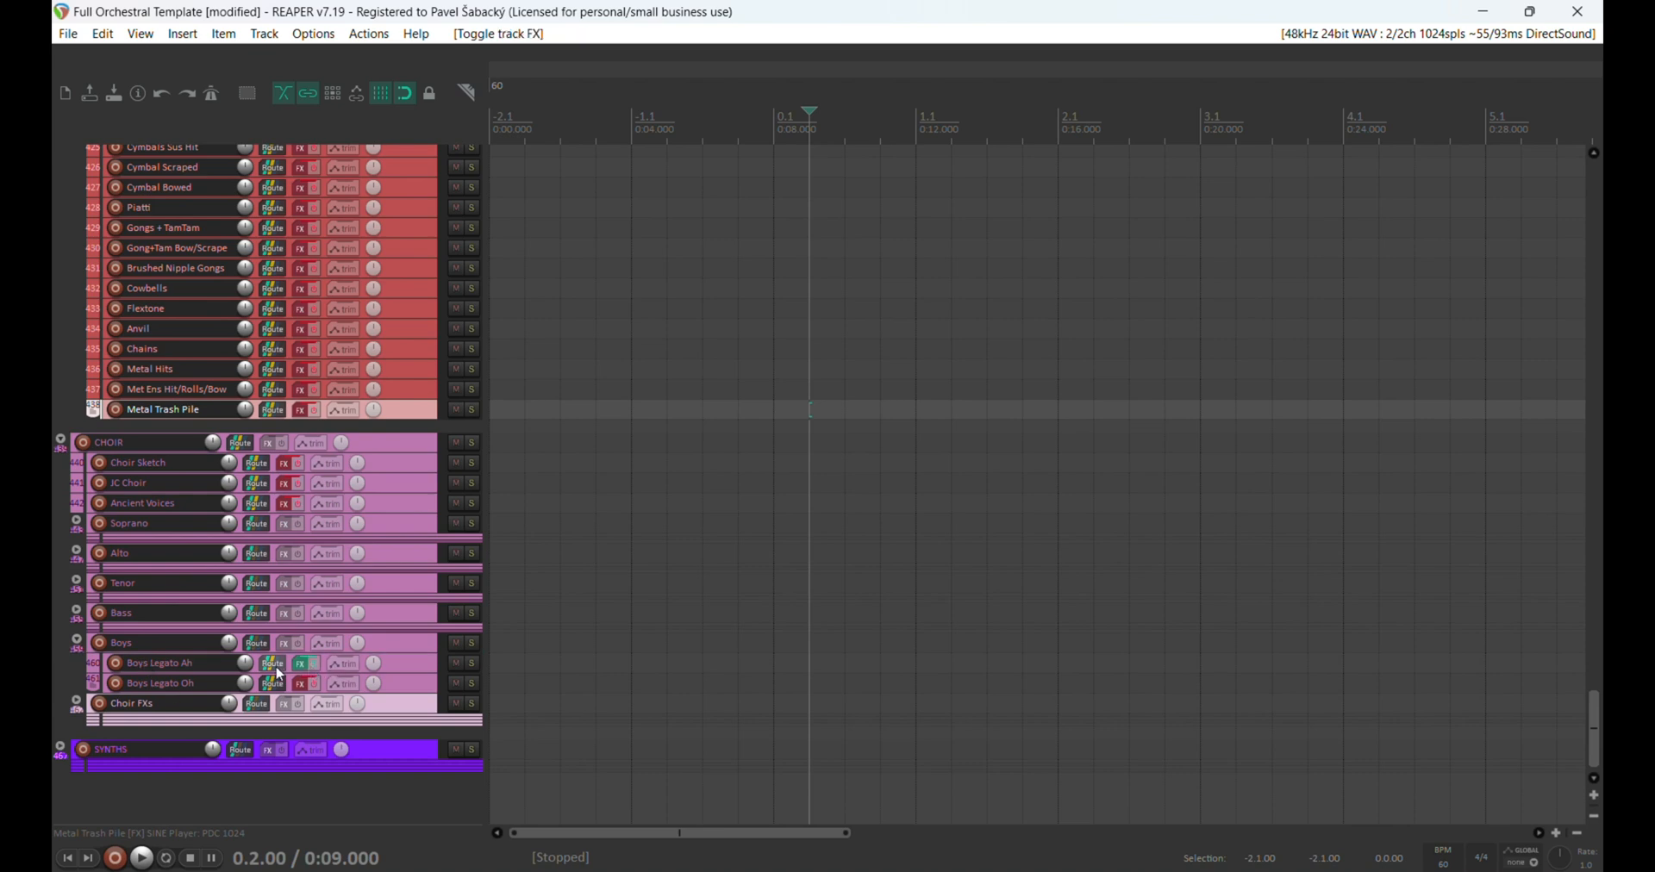
{"action": "left_click", "coordinate": [116, 663]}
{"action": "left_click", "coordinate": [642, 676]}
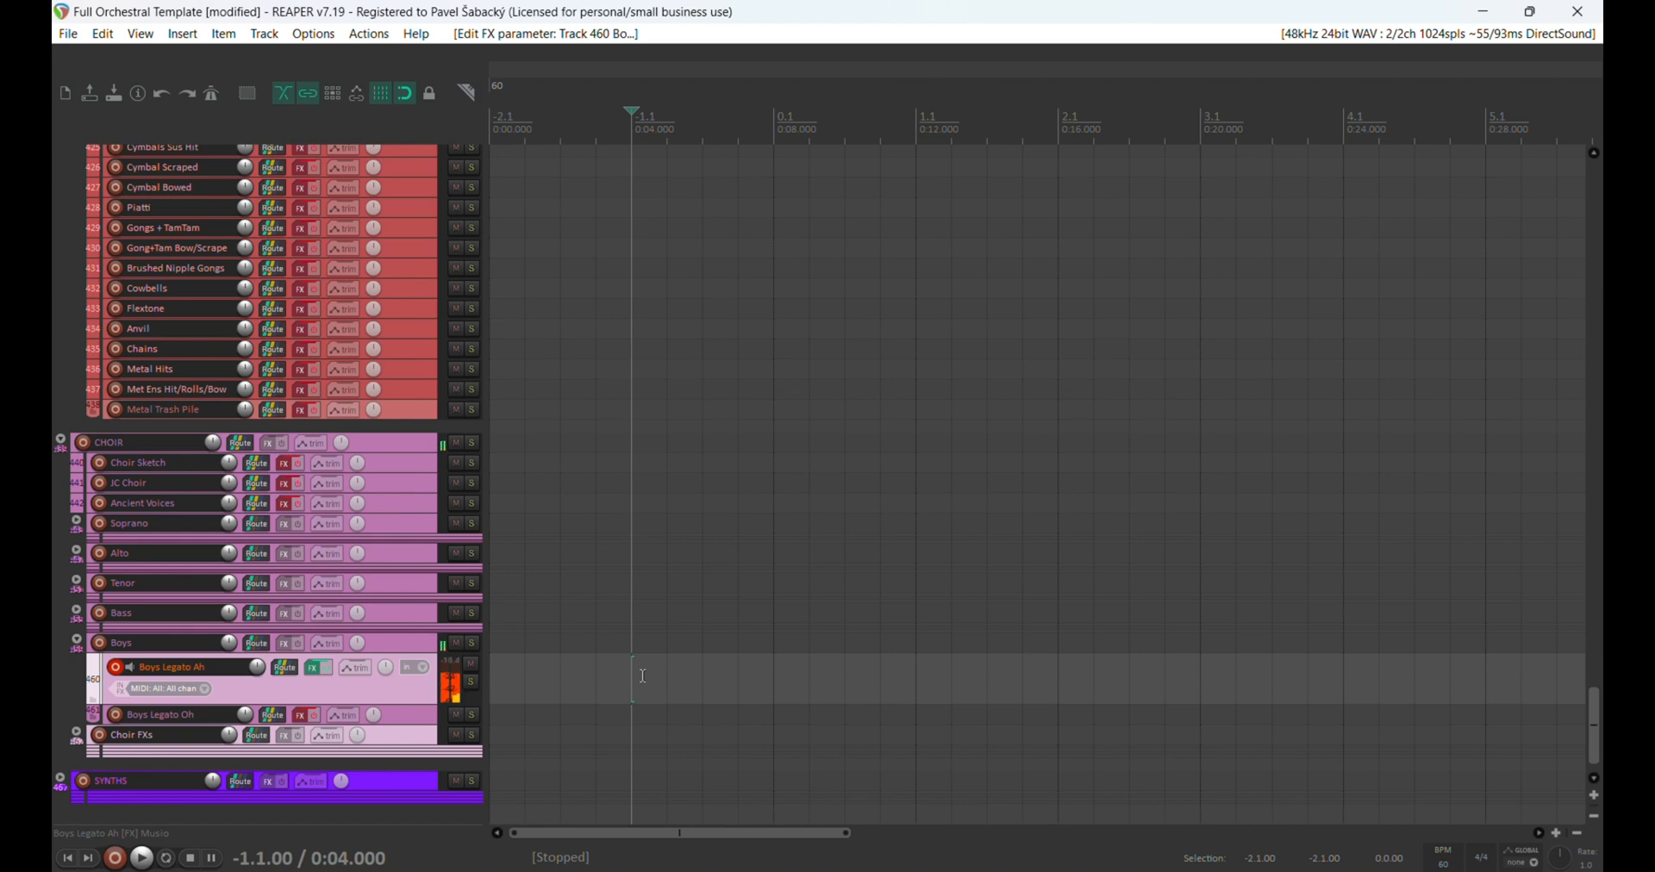
{"action": "left_click", "coordinate": [117, 668]}
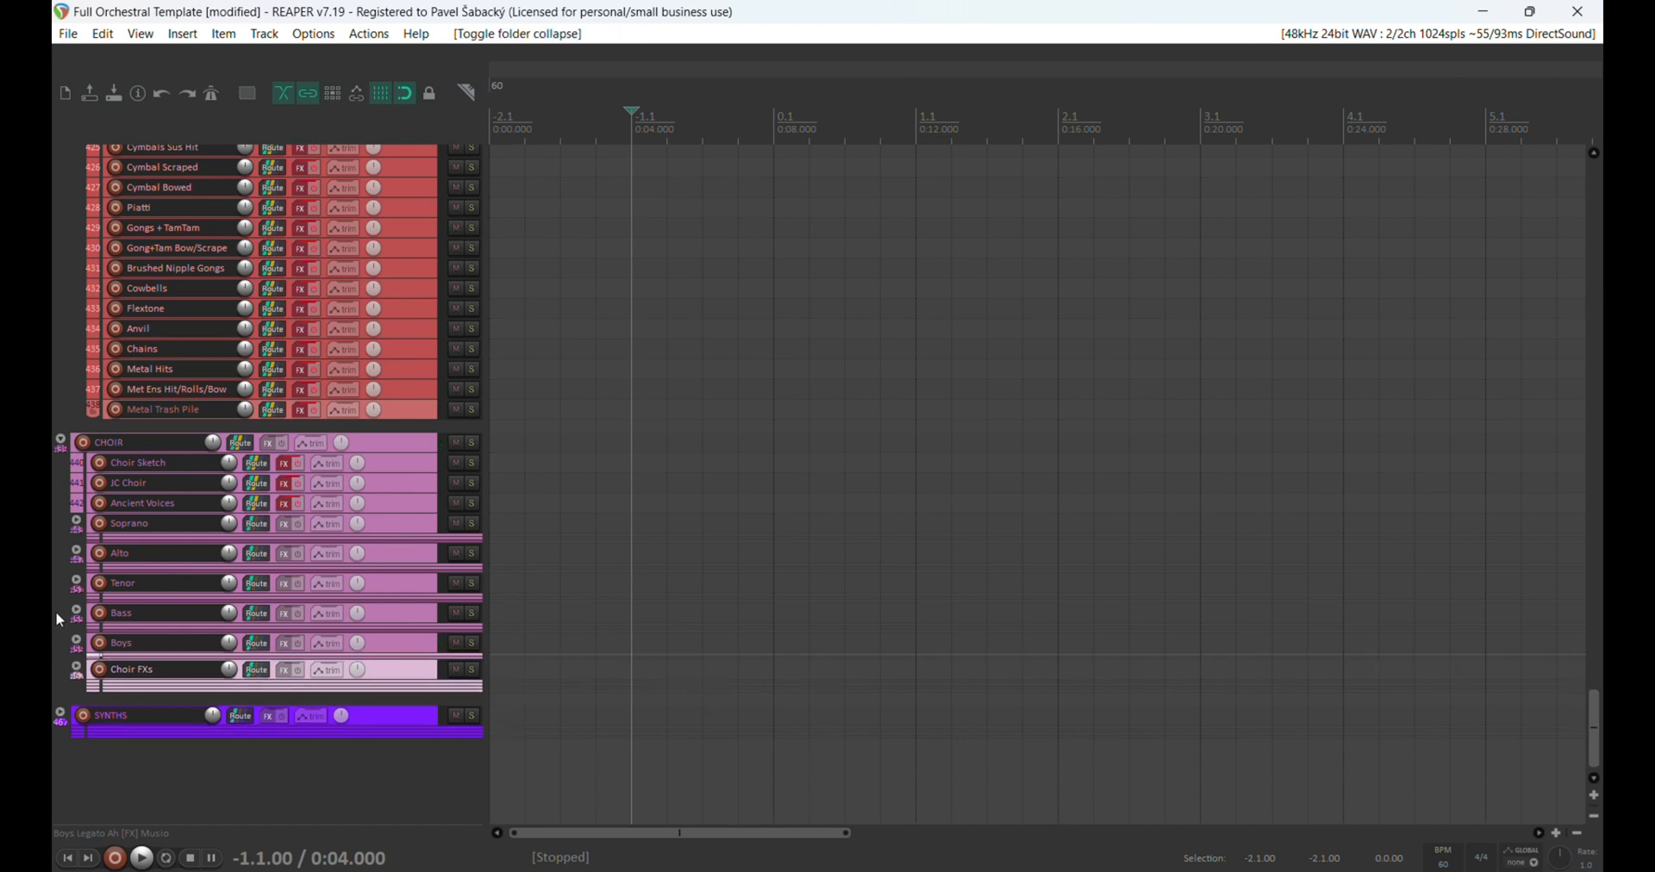
Step: Expand the Choir FXs subfolder, audition its Women FX track with effects enabled and record arming on, and disarm the track again
{"action": "left_click", "coordinate": [76, 666]}
{"action": "scroll", "coordinate": [169, 759], "scroll_direction": "down", "scroll_amount": 1}
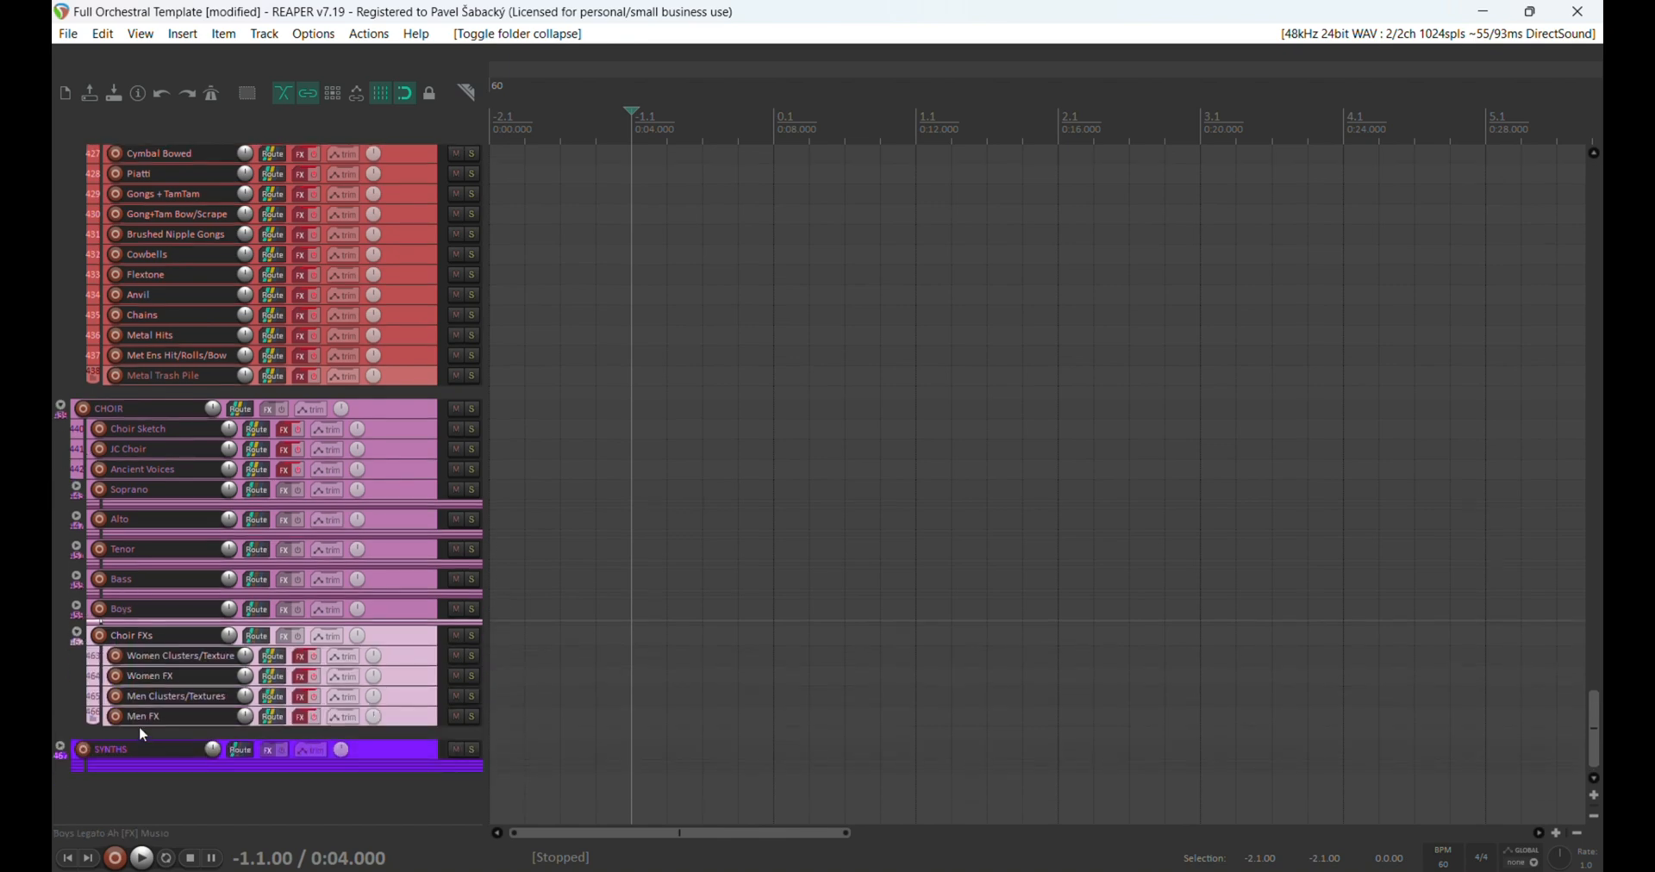
{"action": "left_click", "coordinate": [175, 679]}
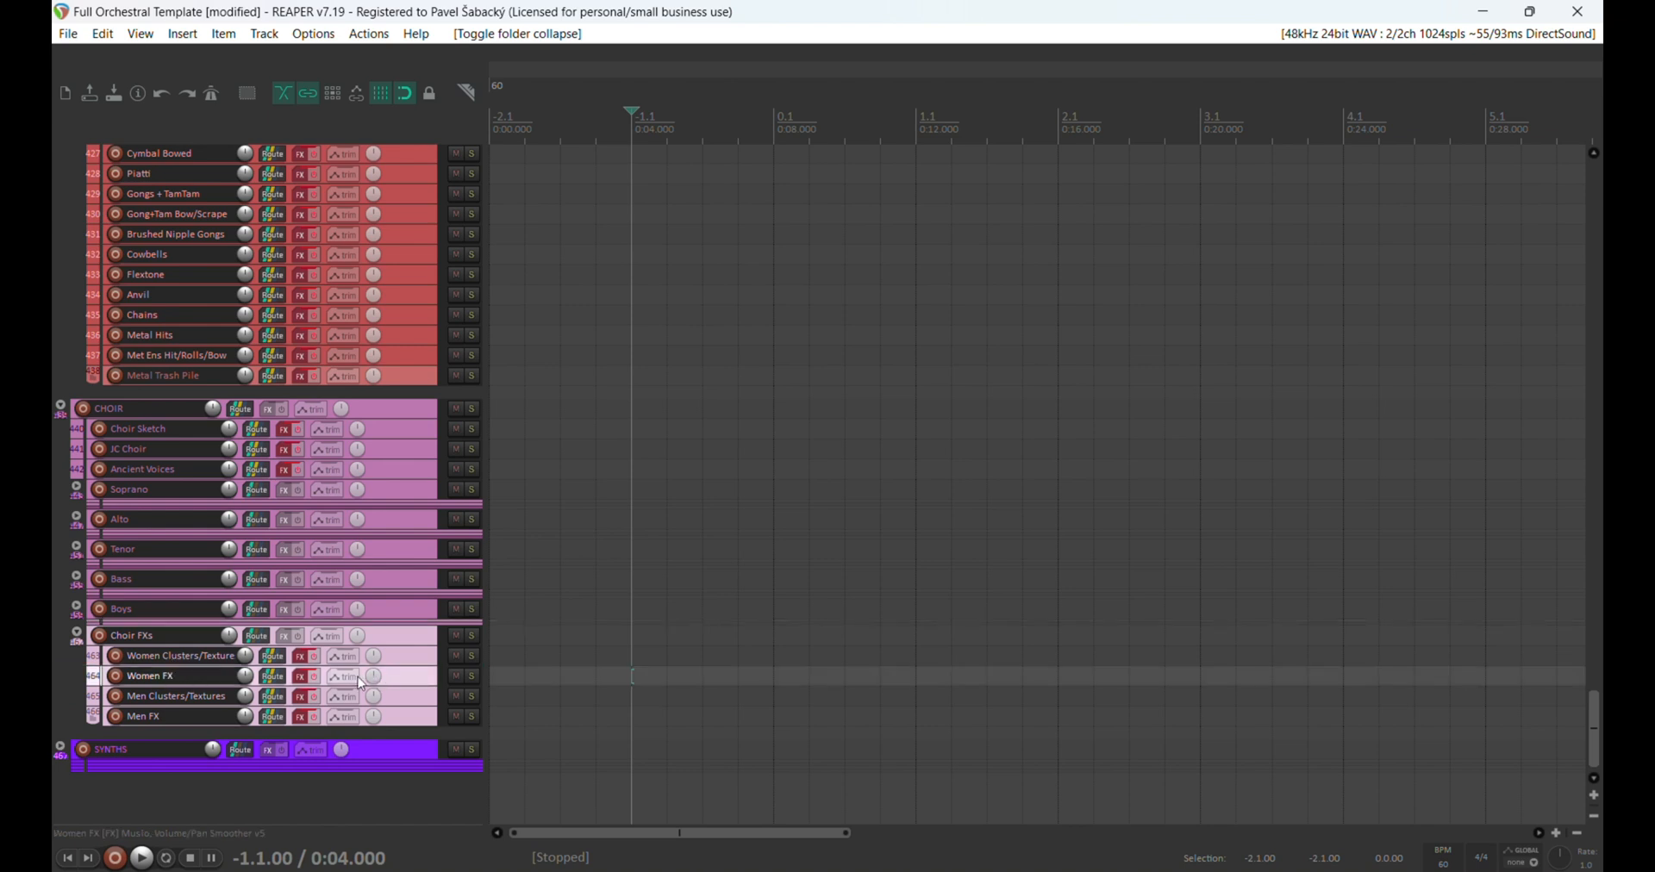
{"action": "left_click", "coordinate": [114, 676]}
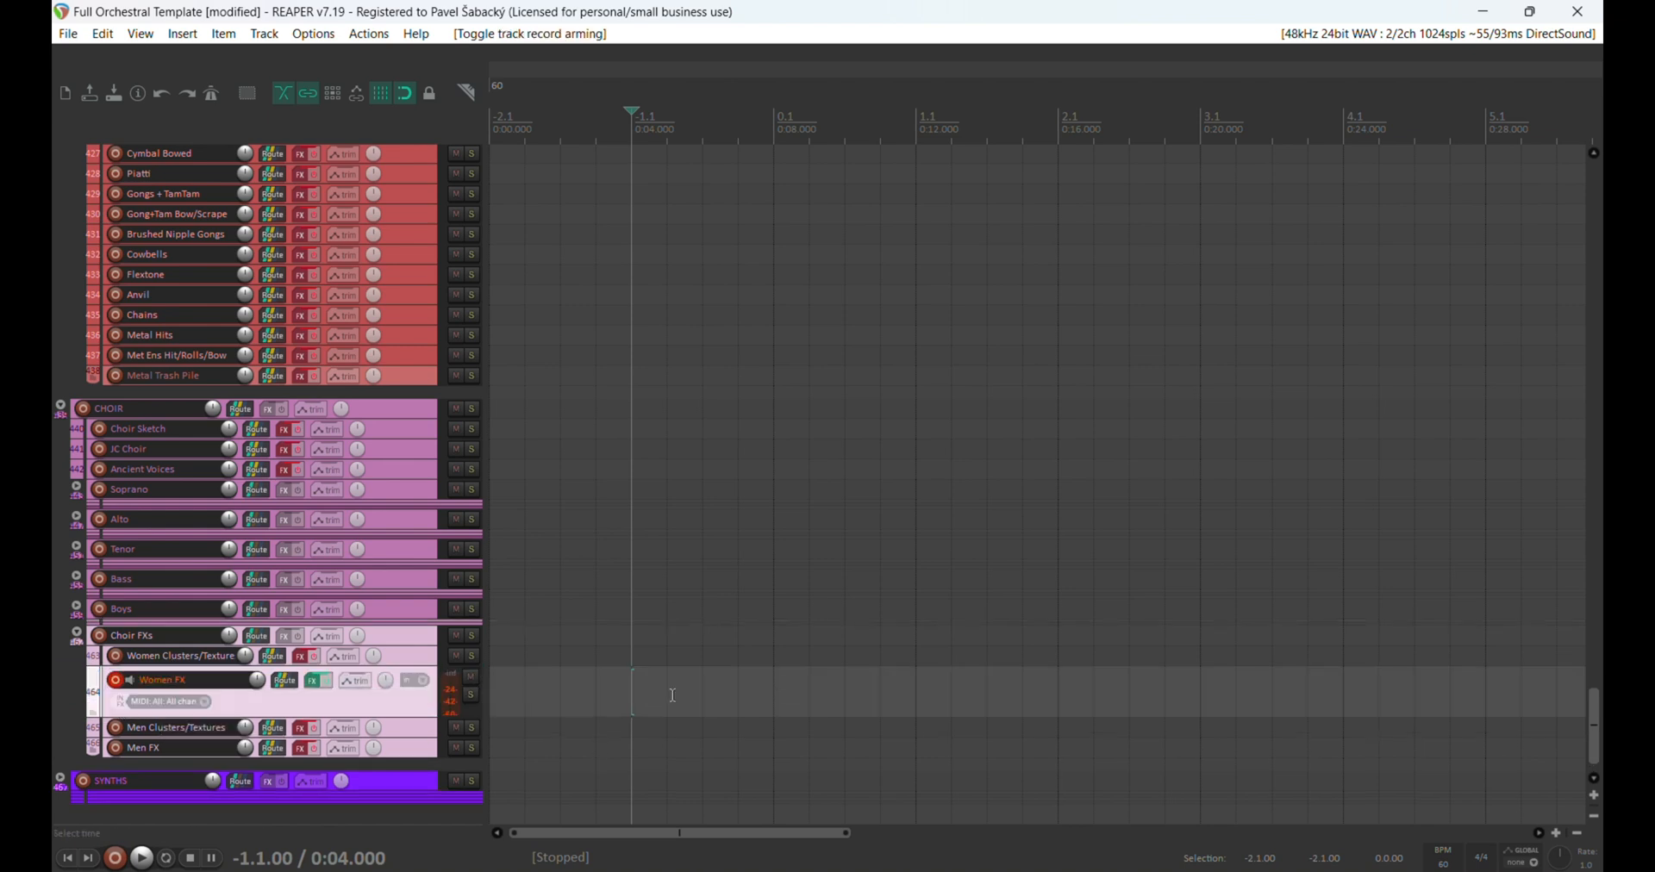
{"action": "left_click", "coordinate": [669, 687]}
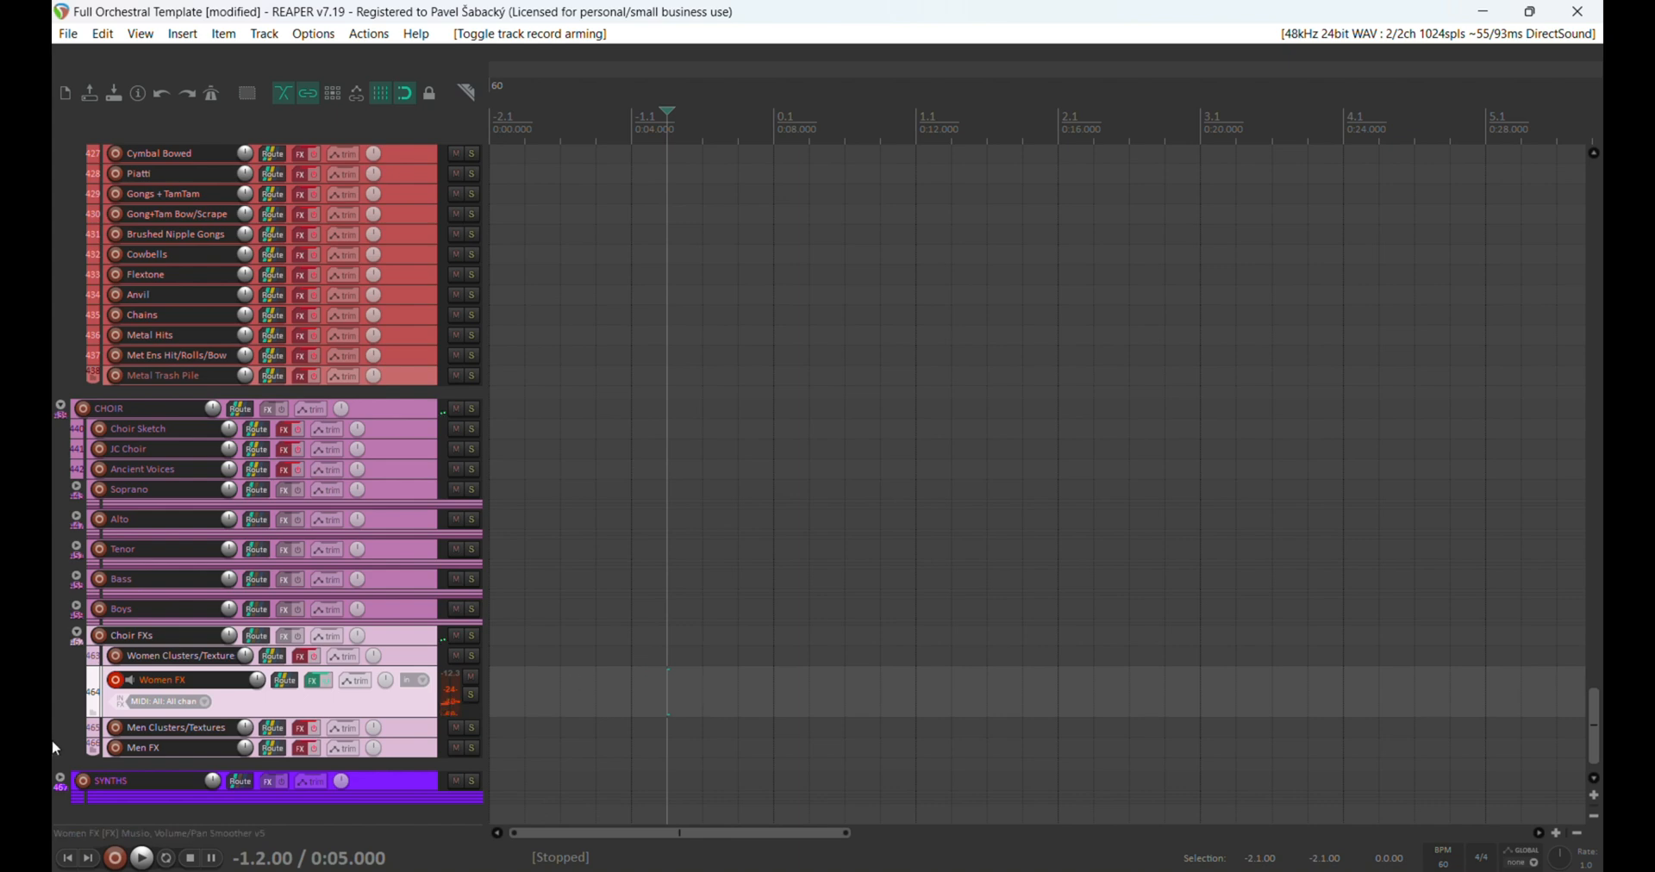
{"action": "left_click", "coordinate": [117, 684]}
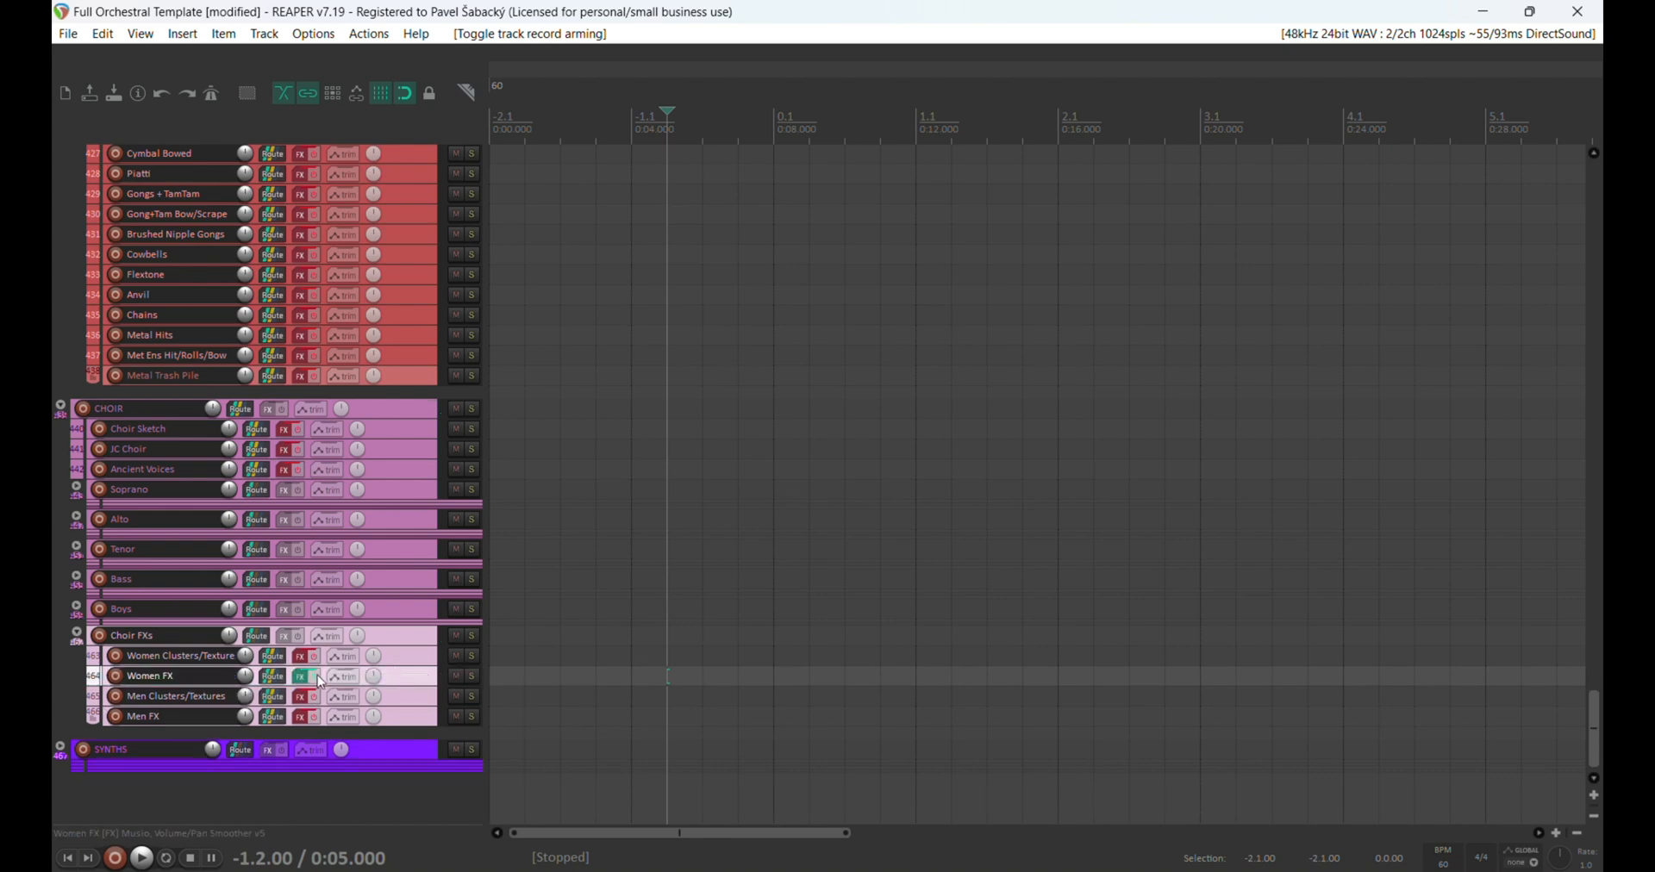
Step: Collapse the CHOIR folder and expand the SYNTHS folder to view its Vital, Socora, Xperiments and Sub Bass tracks
{"action": "left_click", "coordinate": [61, 406]}
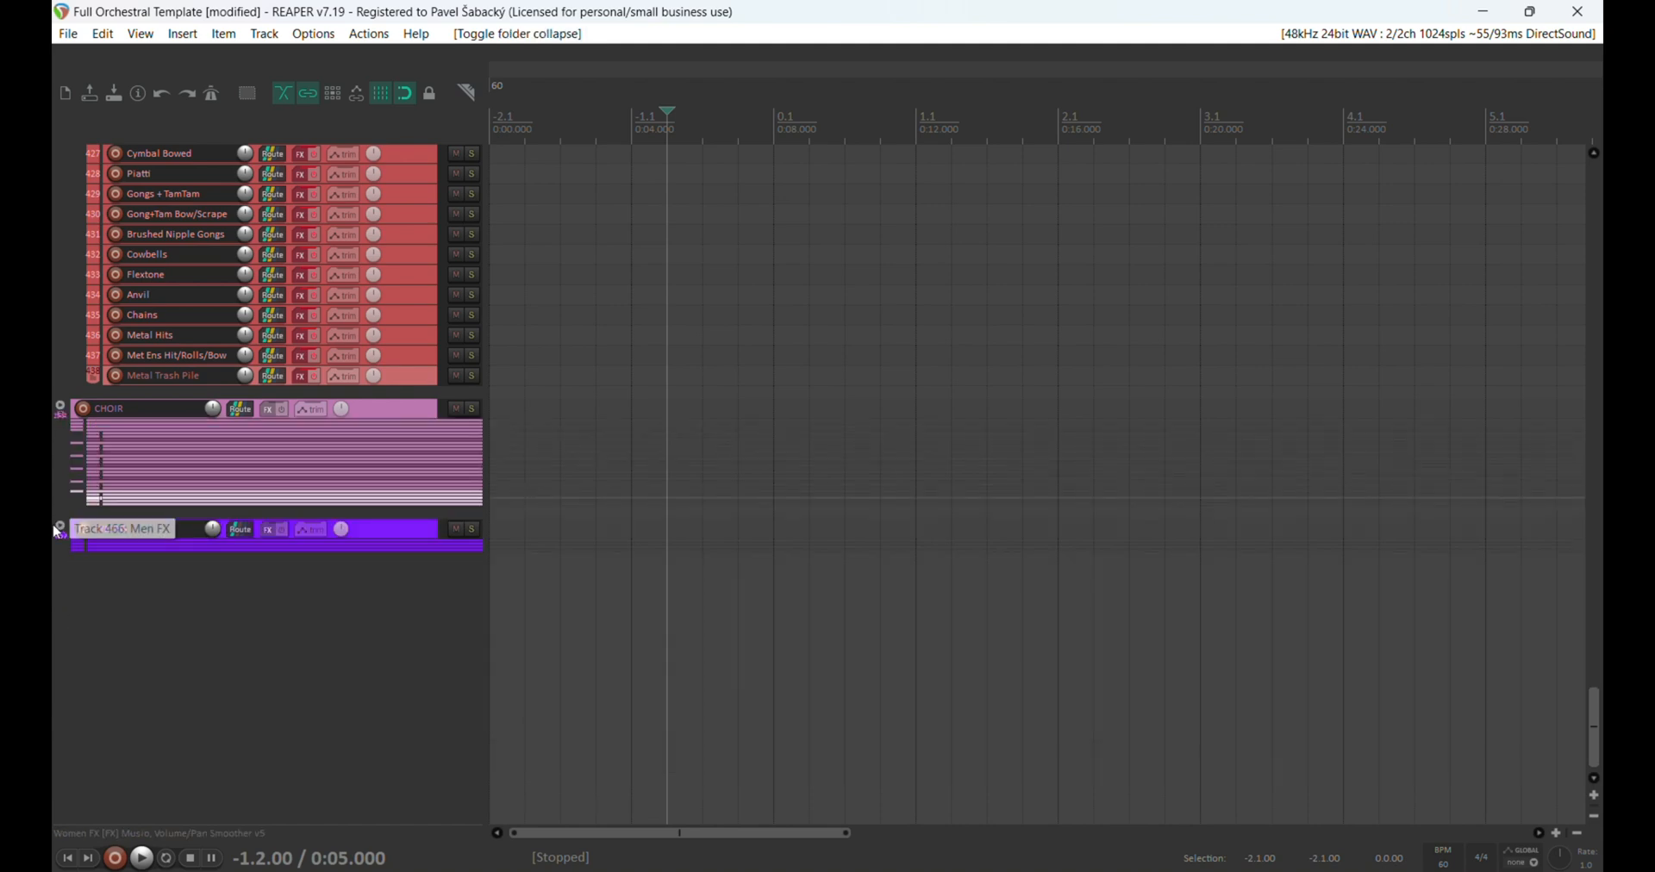
{"action": "left_click", "coordinate": [60, 529]}
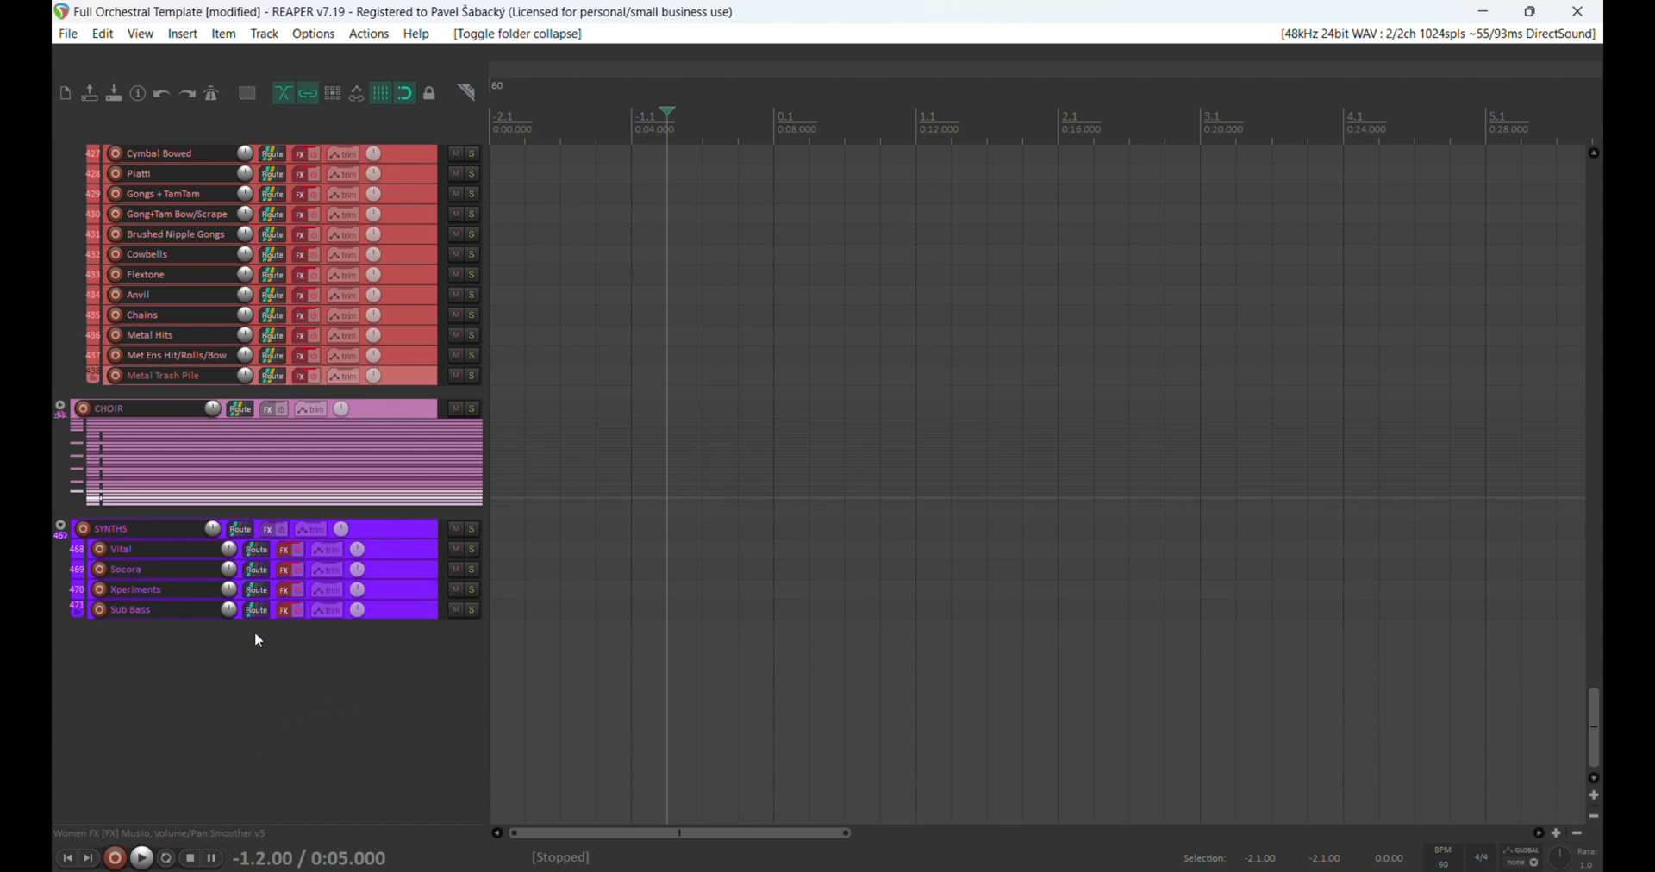
{"action": "left_click", "coordinate": [160, 551]}
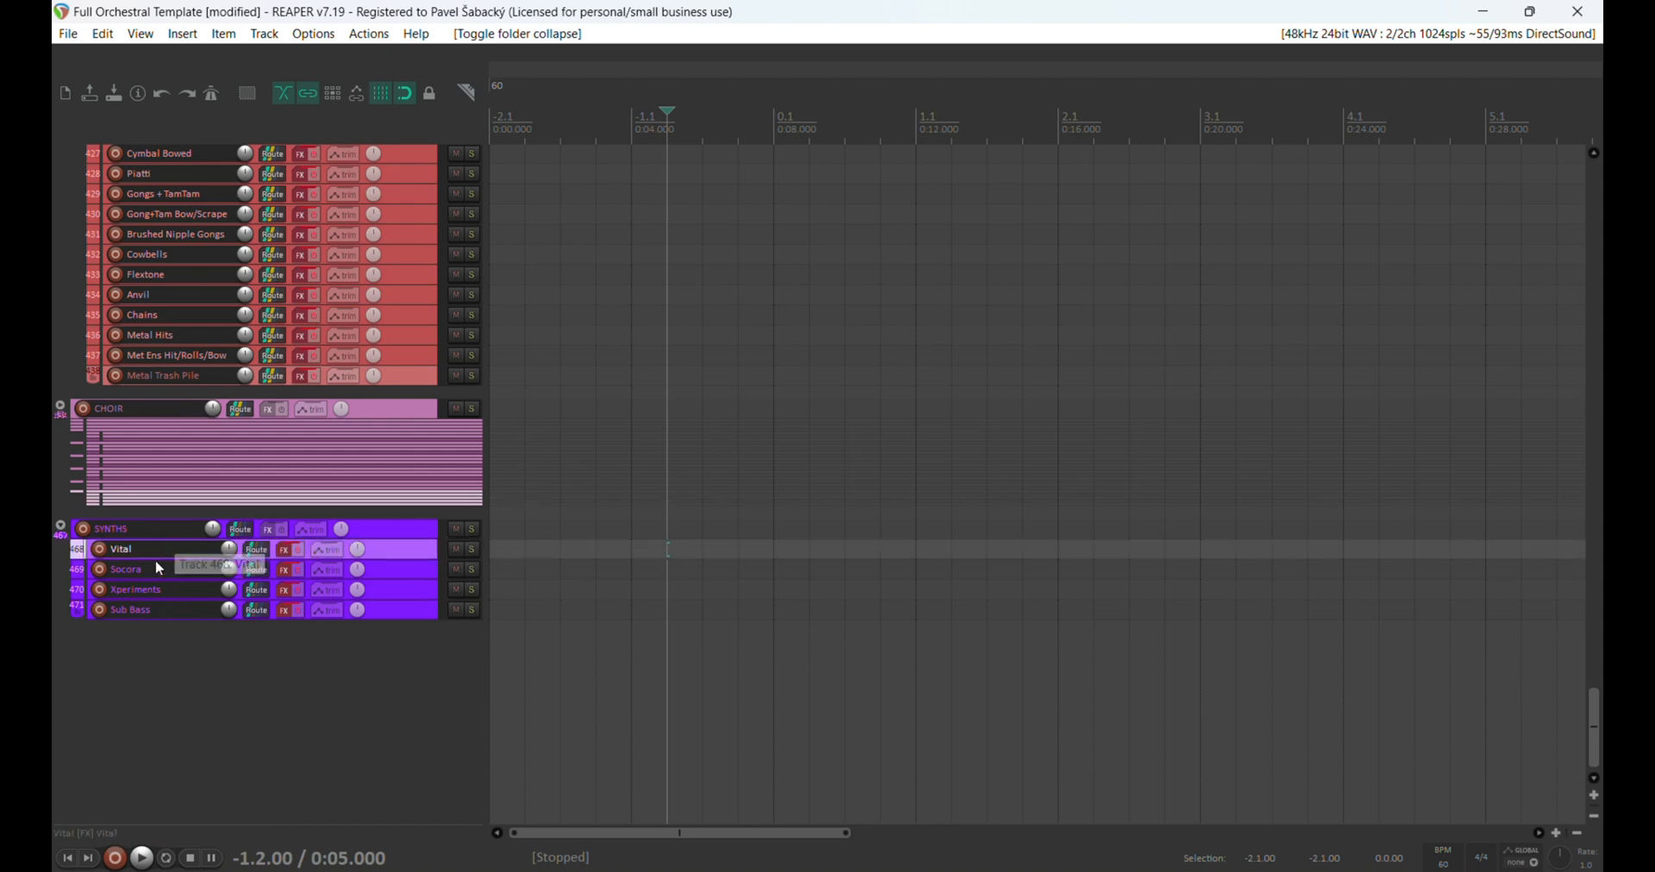
{"action": "left_click", "coordinate": [157, 565]}
{"action": "left_click", "coordinate": [462, 617]}
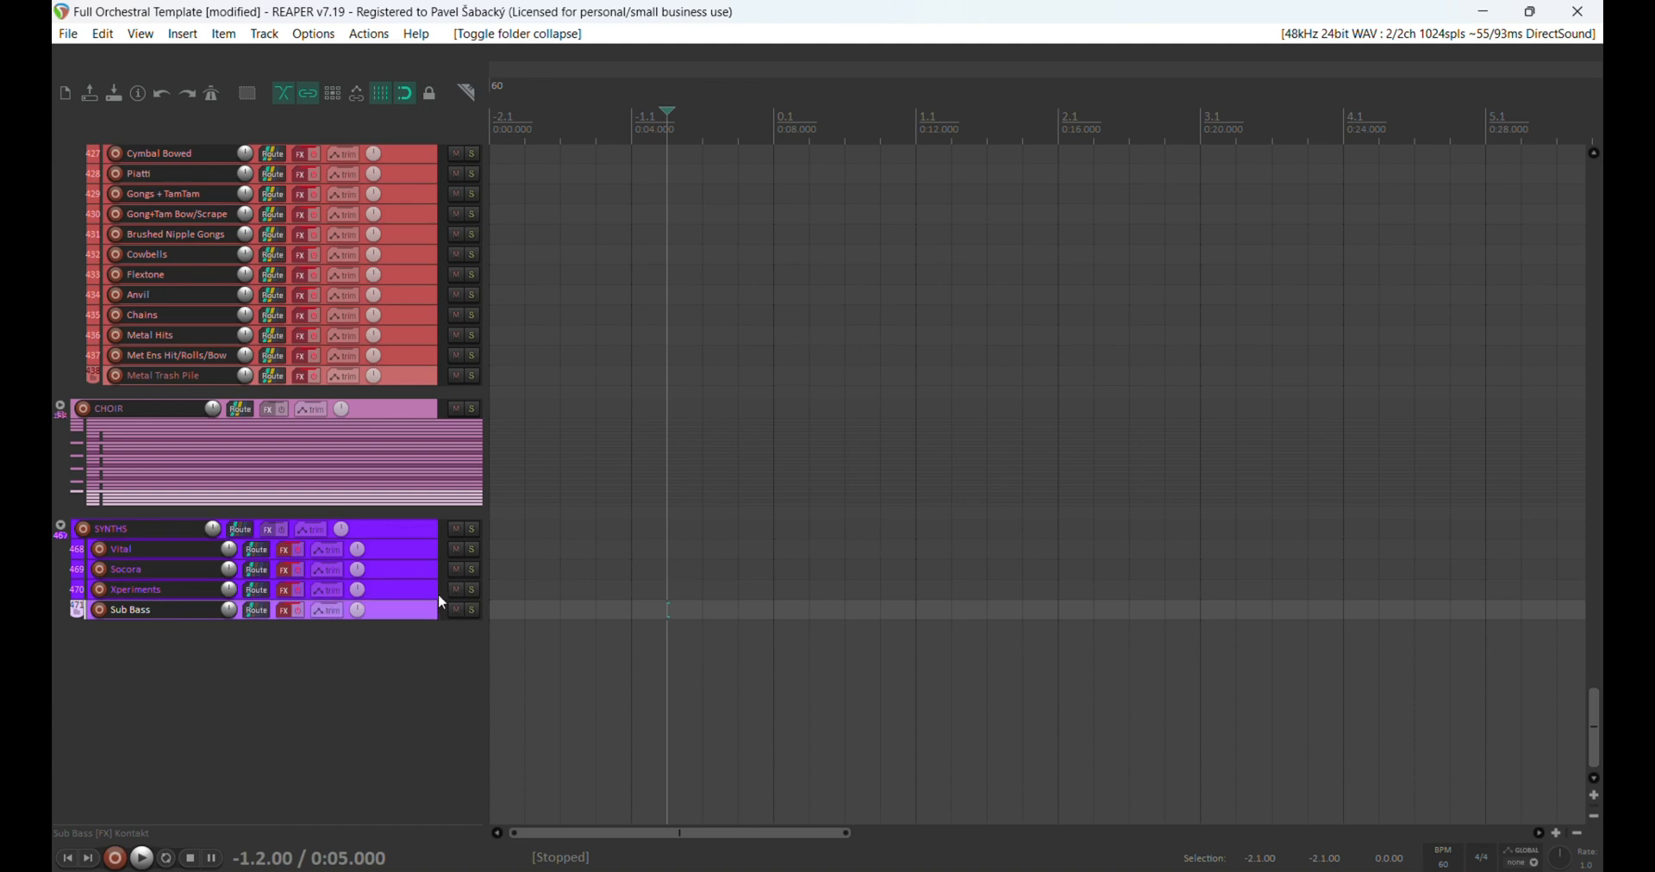
Step: Enable the effects on the Socora track, record-arm it and open its Kontakt instrument
{"action": "left_click", "coordinate": [179, 565]}
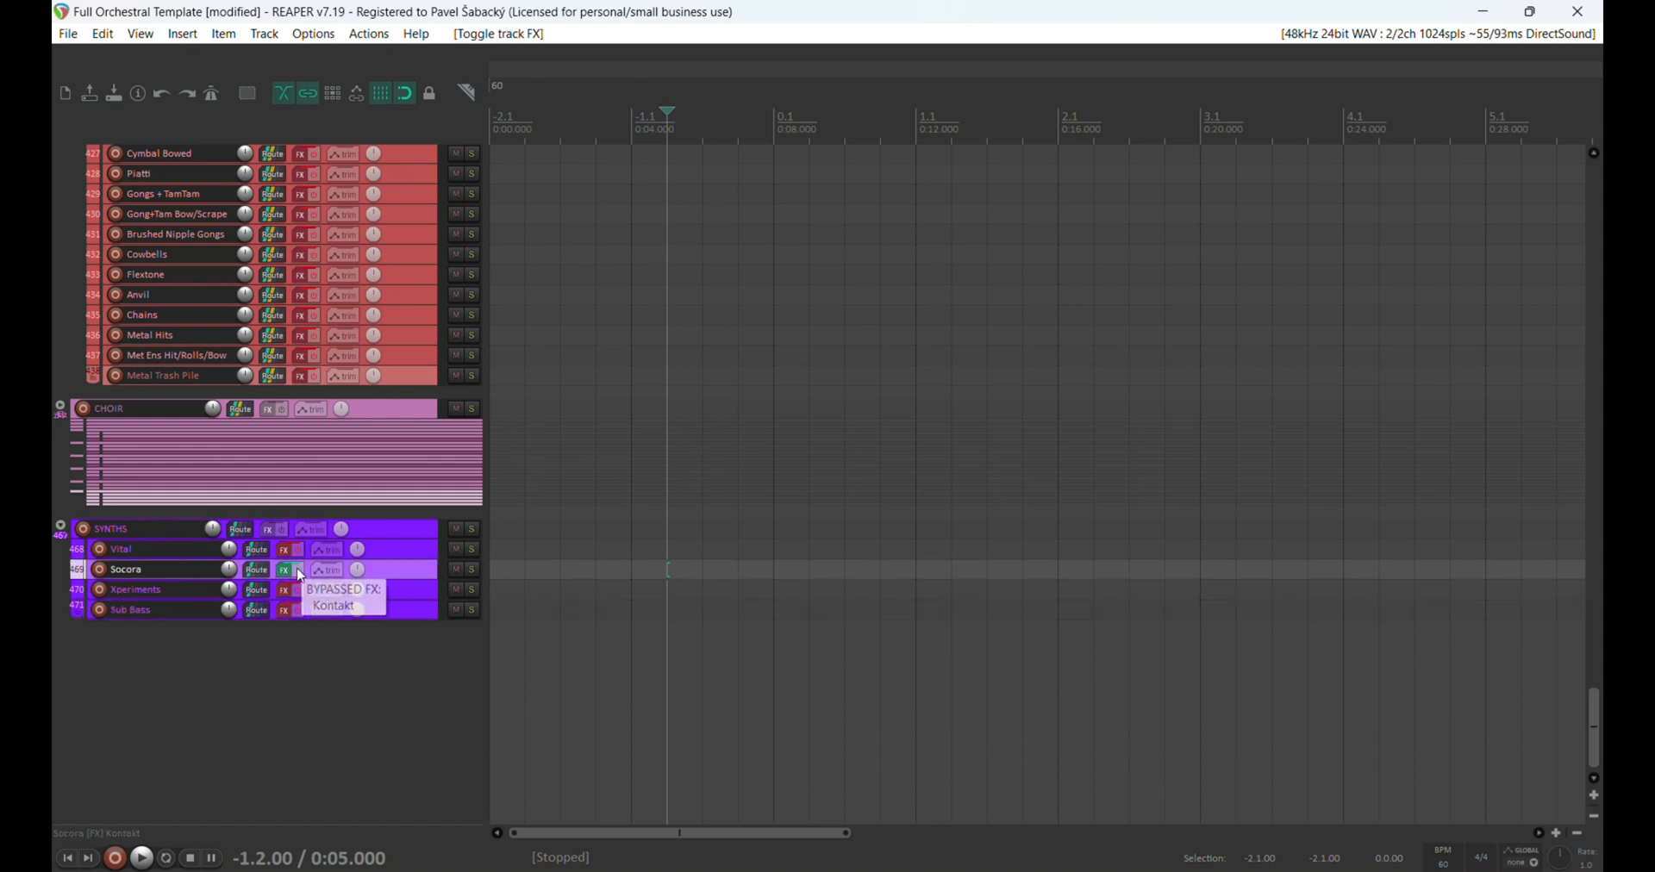
{"action": "left_click", "coordinate": [99, 570]}
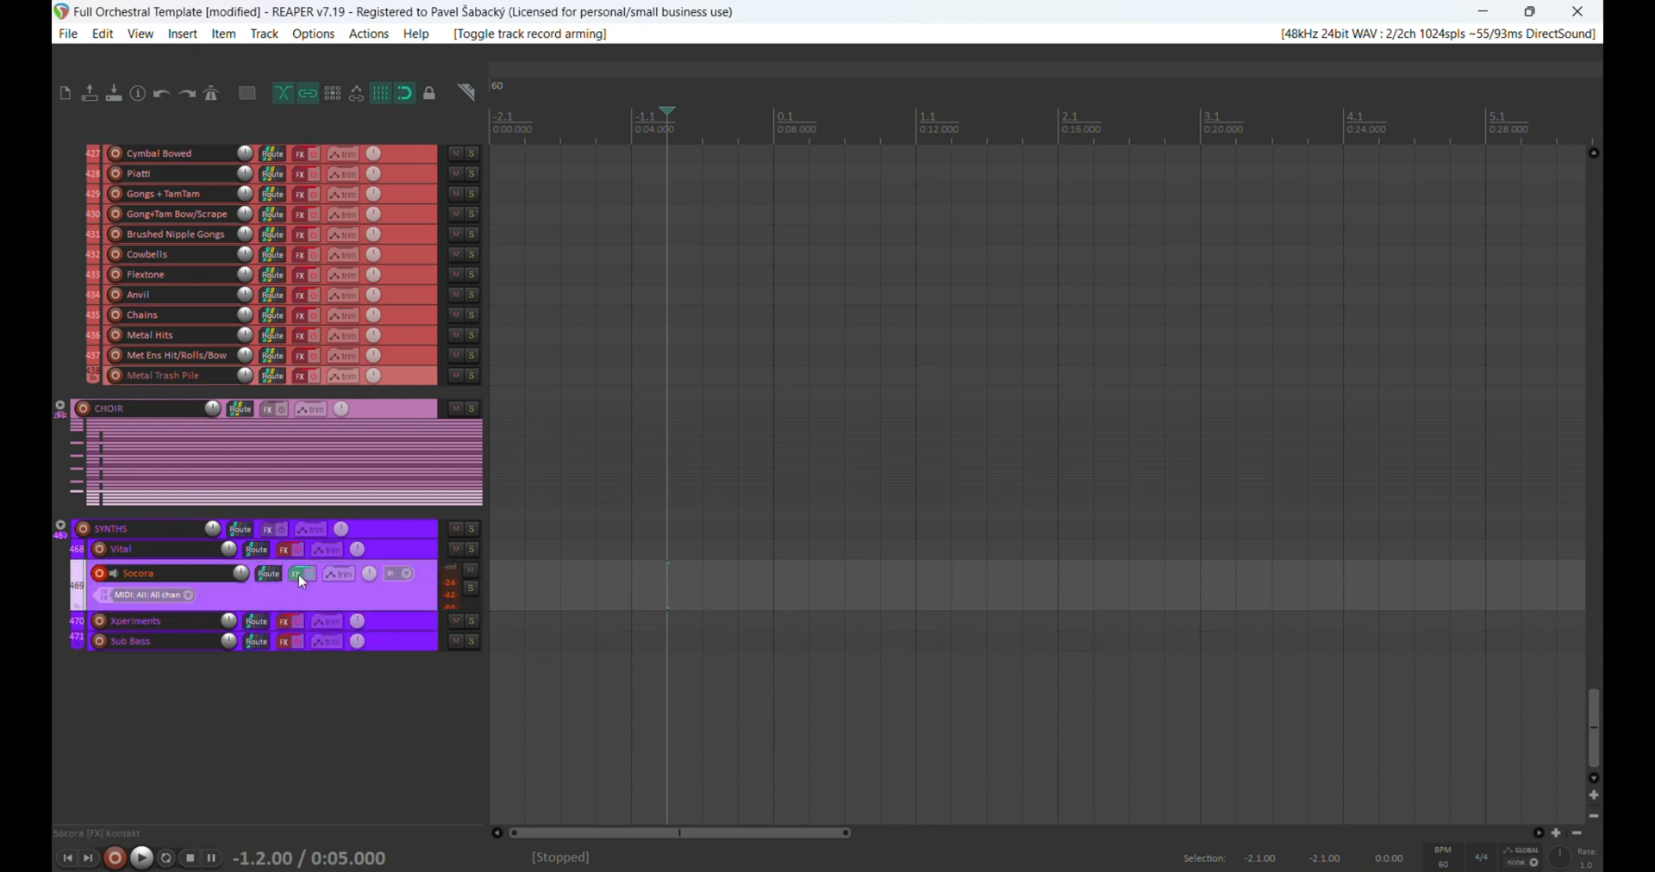
{"action": "key", "text": "f"}
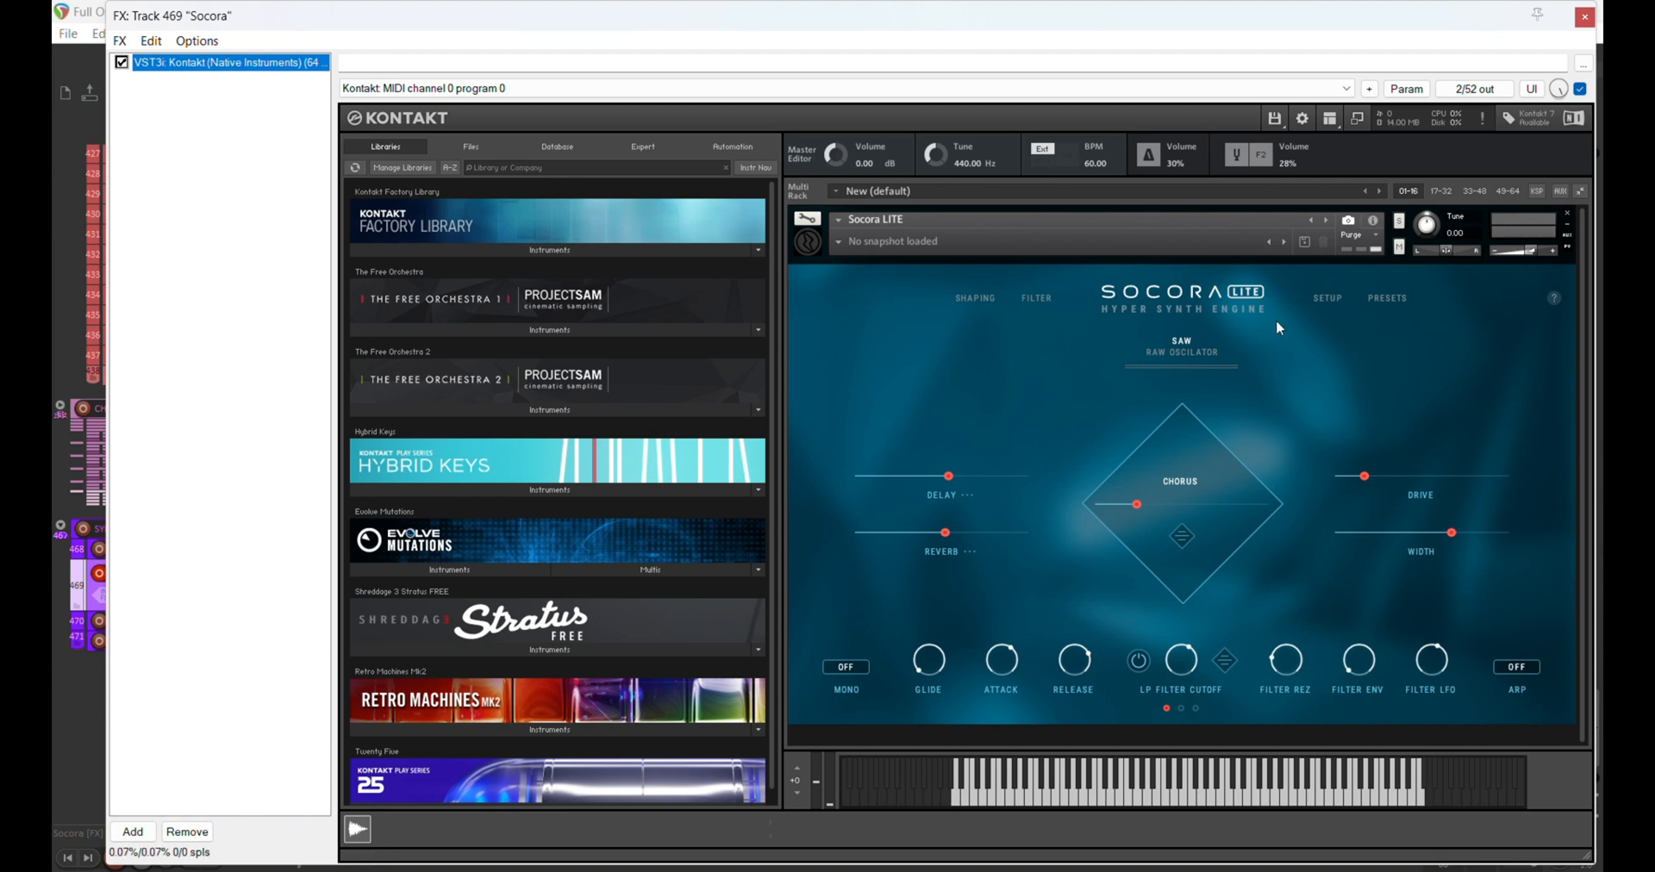
Step: Load the Arp Sky Driver preset from Socora's Pulses & Arps category and close the preset browser
{"action": "left_click", "coordinate": [1384, 298]}
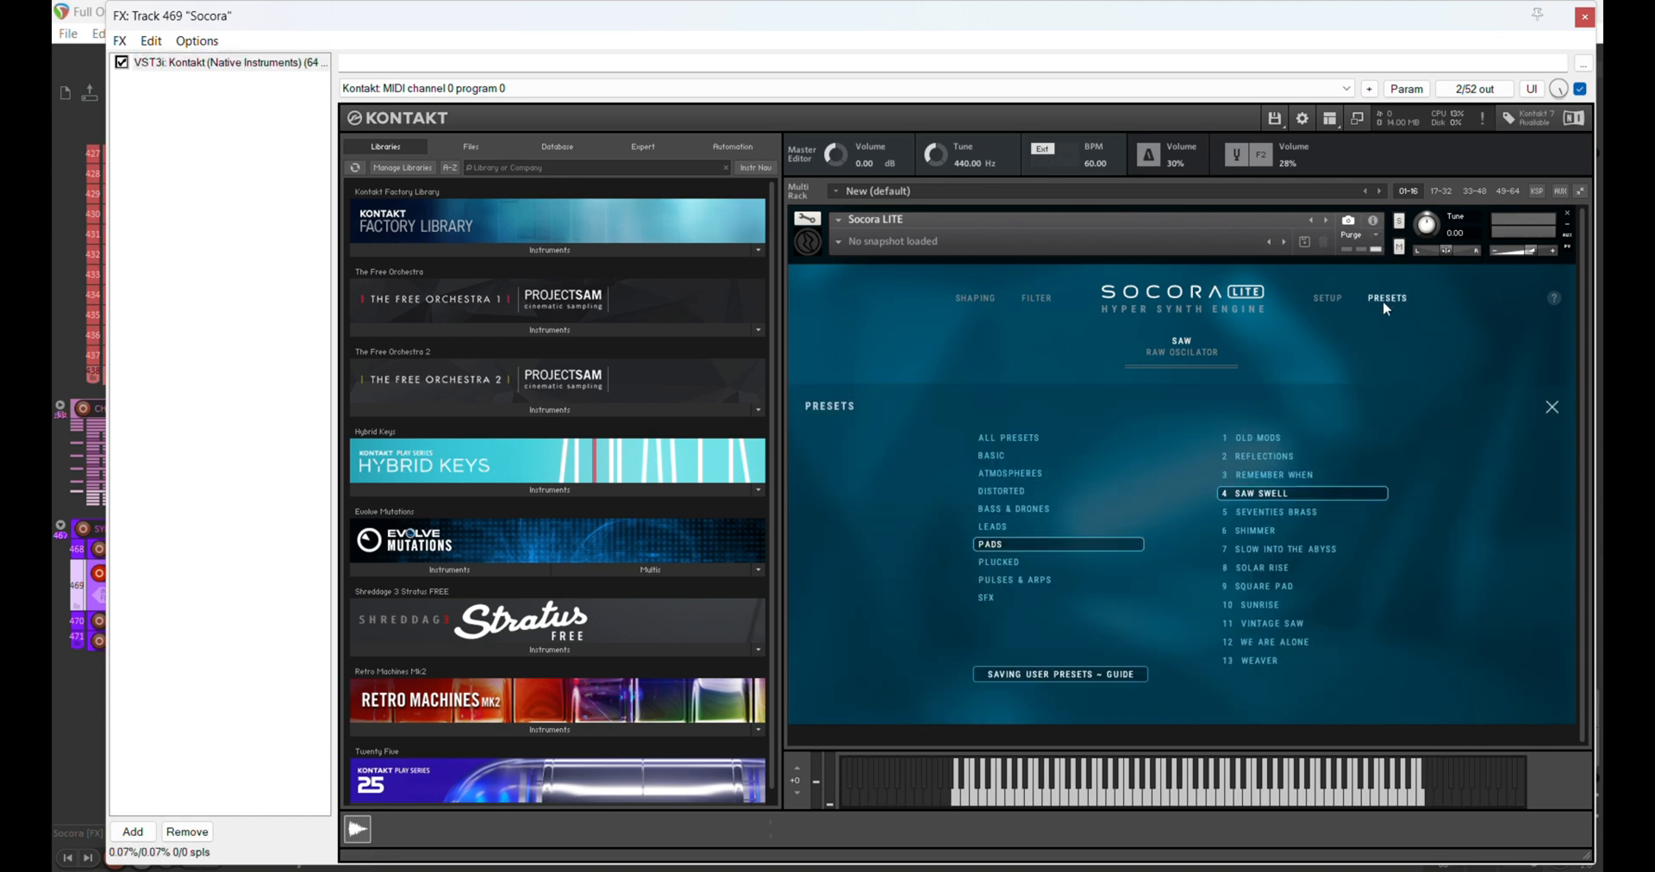
{"action": "left_click", "coordinate": [1038, 582]}
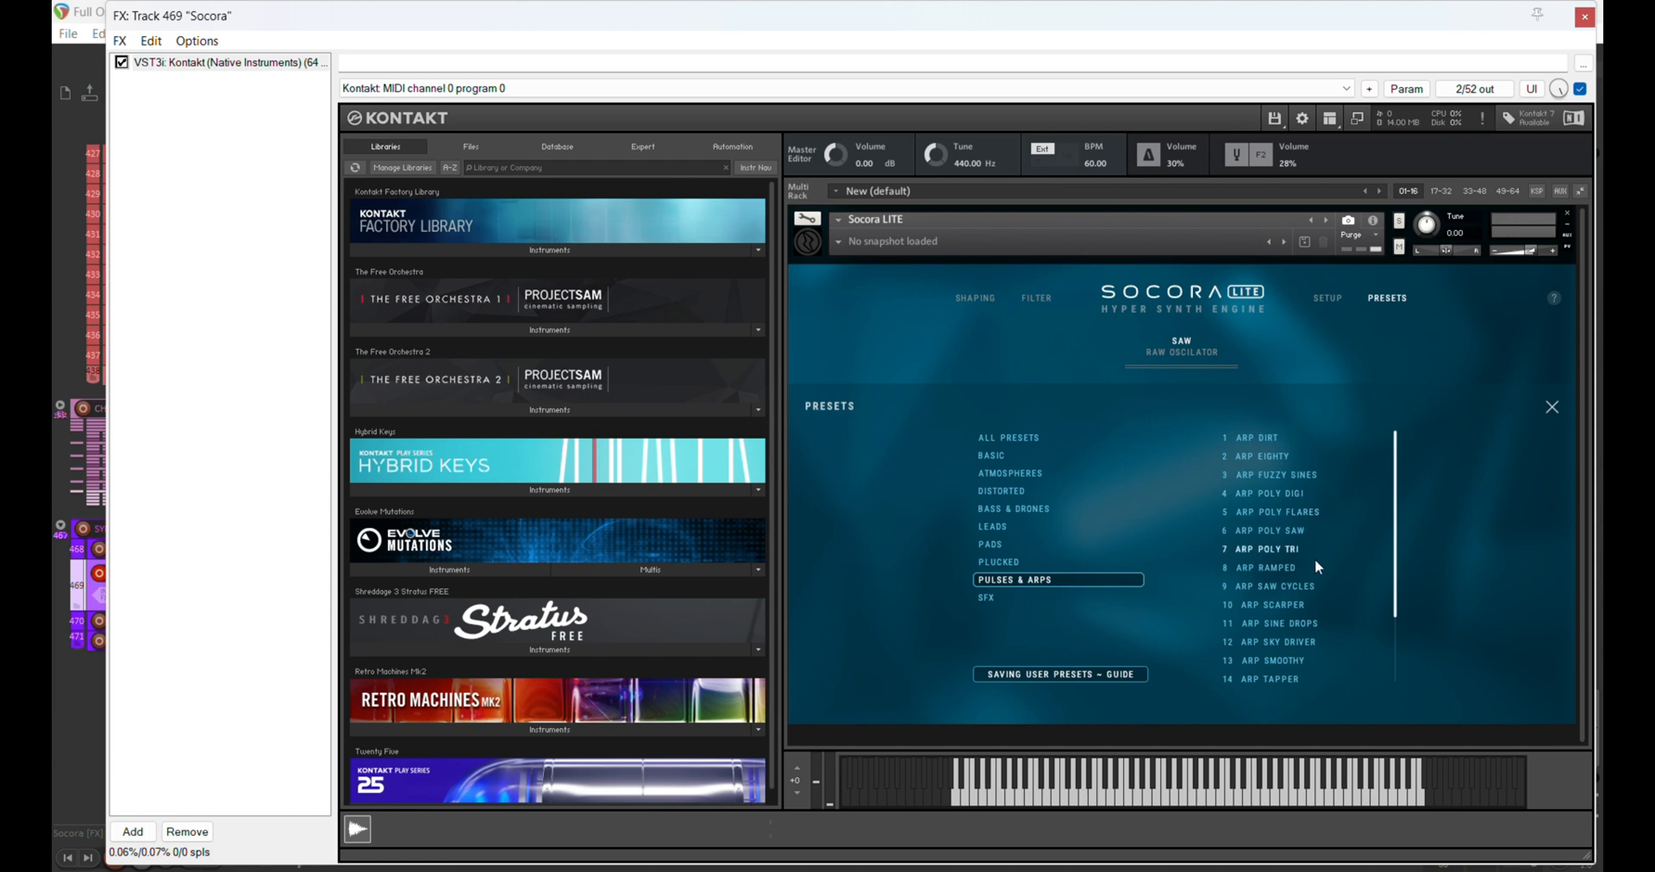
{"action": "left_click", "coordinate": [1303, 643]}
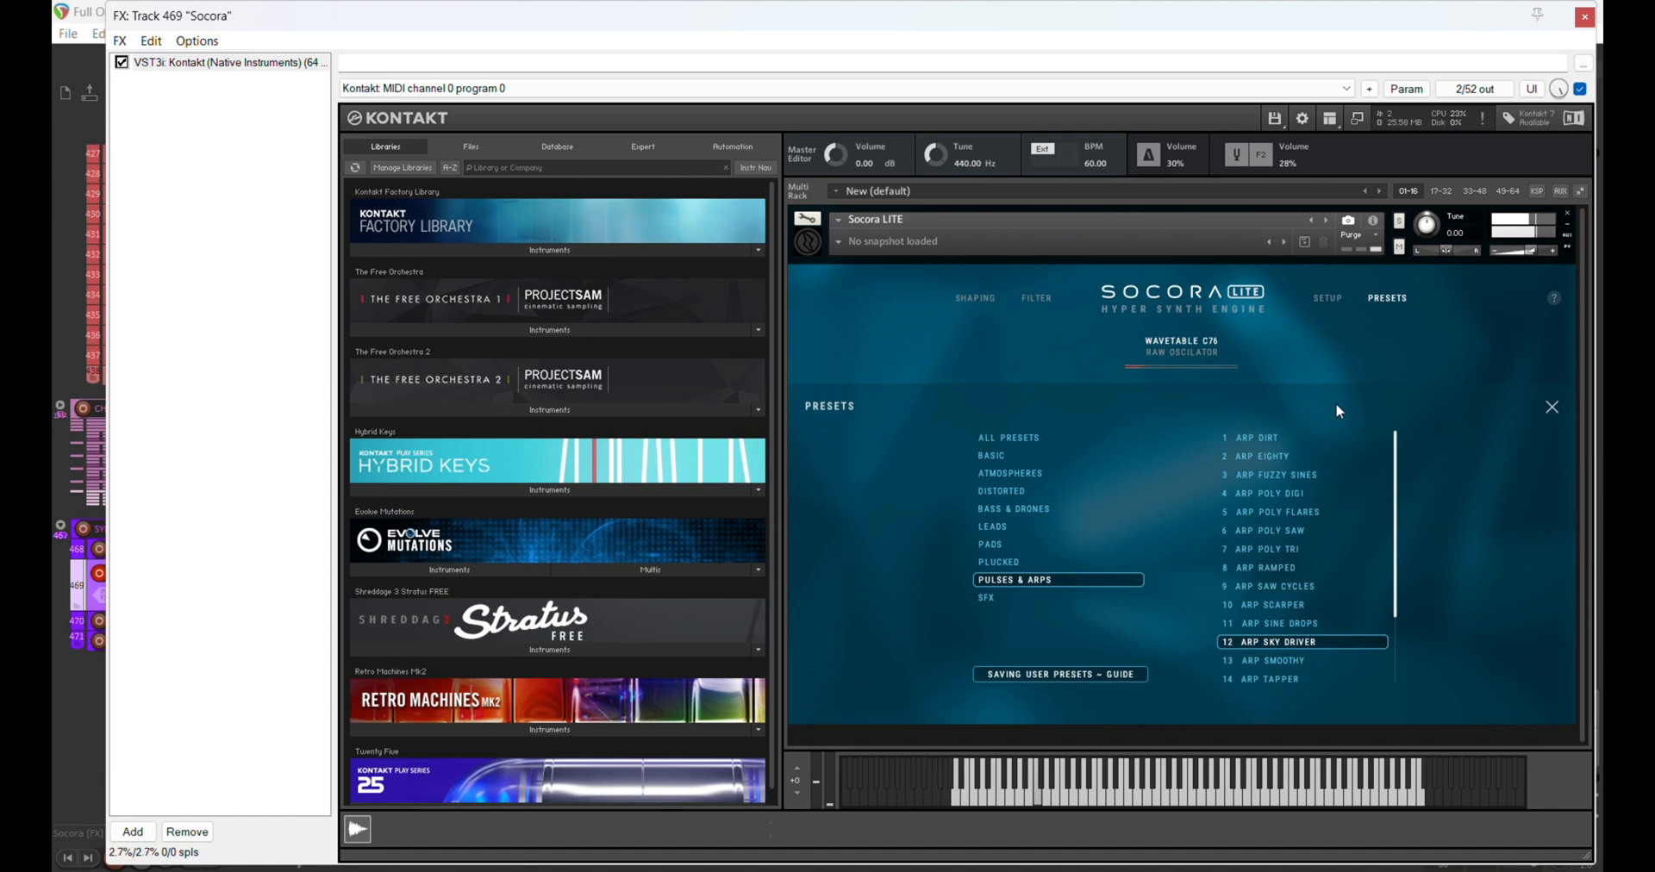
{"action": "left_click", "coordinate": [1552, 409]}
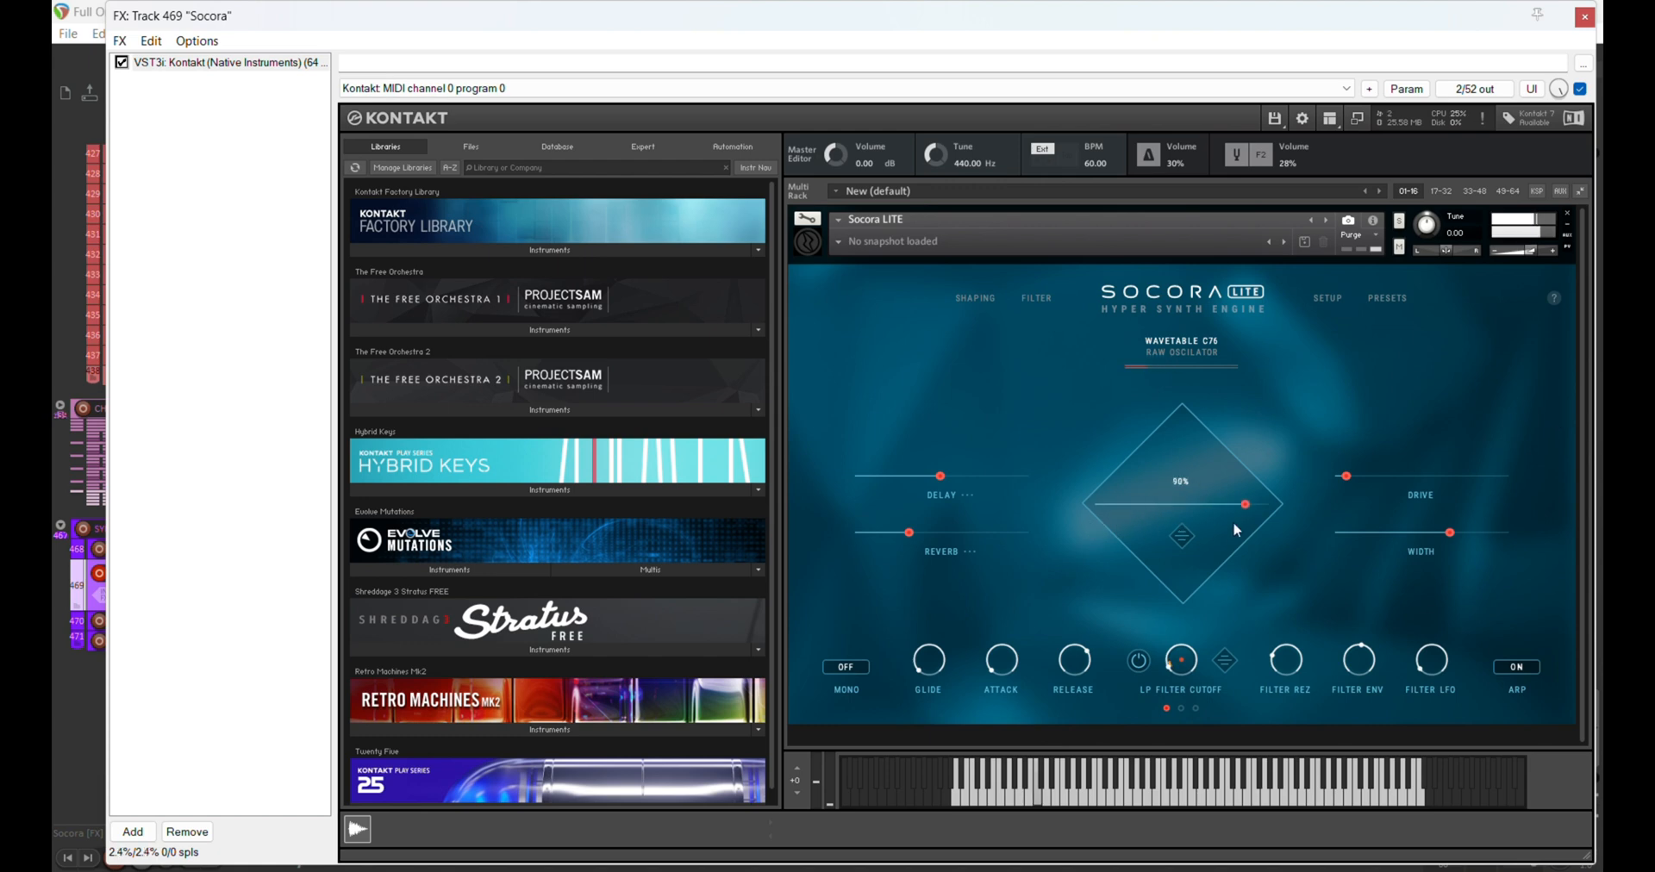
Step: Set Socora's Drive to 13%, reduce the Delay to near minimum, and raise the Reverb and Width slightly
{"action": "mouse_move", "coordinate": [1346, 476]}
{"action": "left_mouse_down"}
{"action": "mouse_move", "coordinate": [1424, 474]}
{"action": "mouse_move", "coordinate": [1360, 476]}
{"action": "left_mouse_up"}
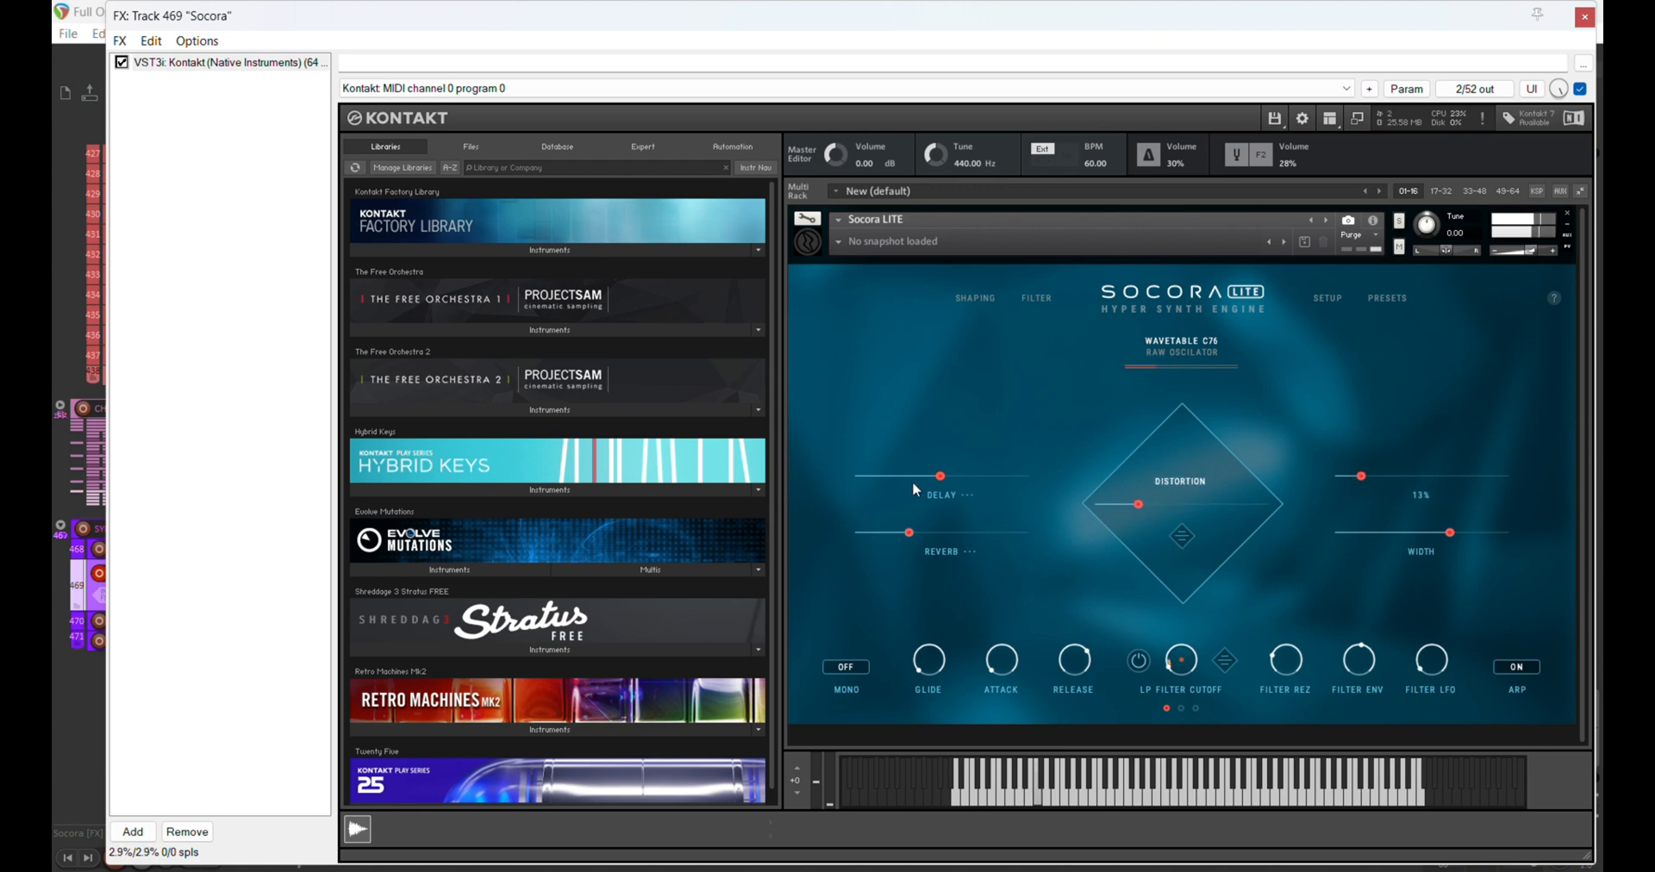
{"action": "left_click_drag", "start_coordinate": [940, 476], "coordinate": [873, 482]}
{"action": "left_click_drag", "start_coordinate": [910, 532], "coordinate": [935, 533]}
{"action": "mouse_move", "coordinate": [1448, 533]}
{"action": "left_mouse_down"}
{"action": "mouse_move", "coordinate": [1353, 543]}
{"action": "mouse_move", "coordinate": [1460, 535]}
{"action": "left_mouse_up"}
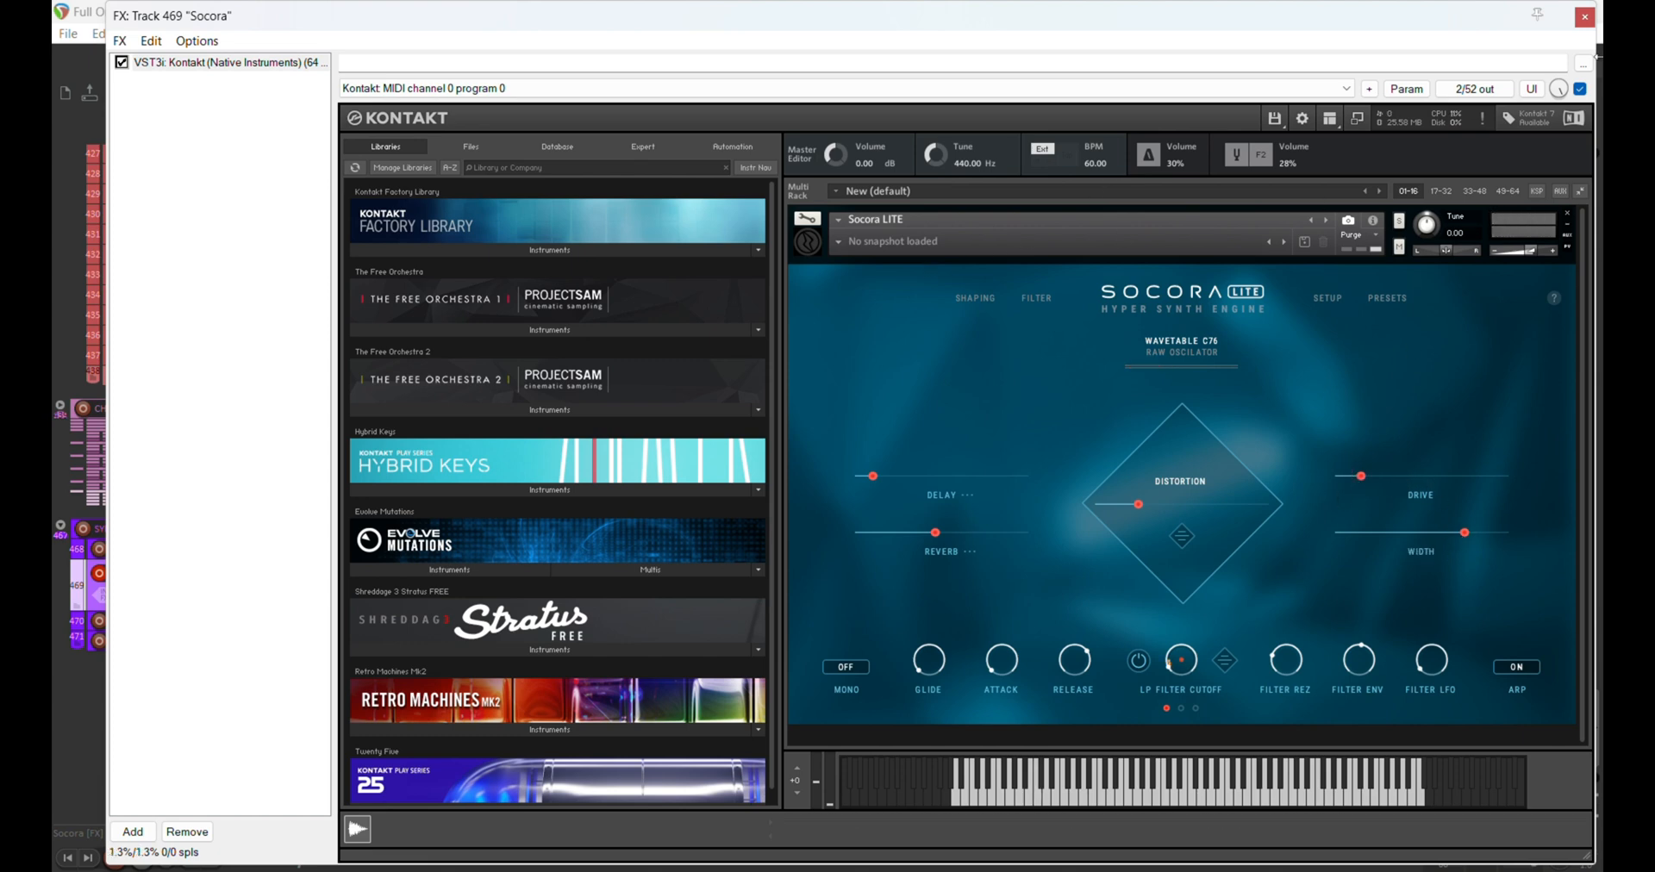
Step: Close the Socora instrument, switch the track's arming and effects off, and collapse the SYNTHS folder
{"action": "left_click", "coordinate": [1584, 17]}
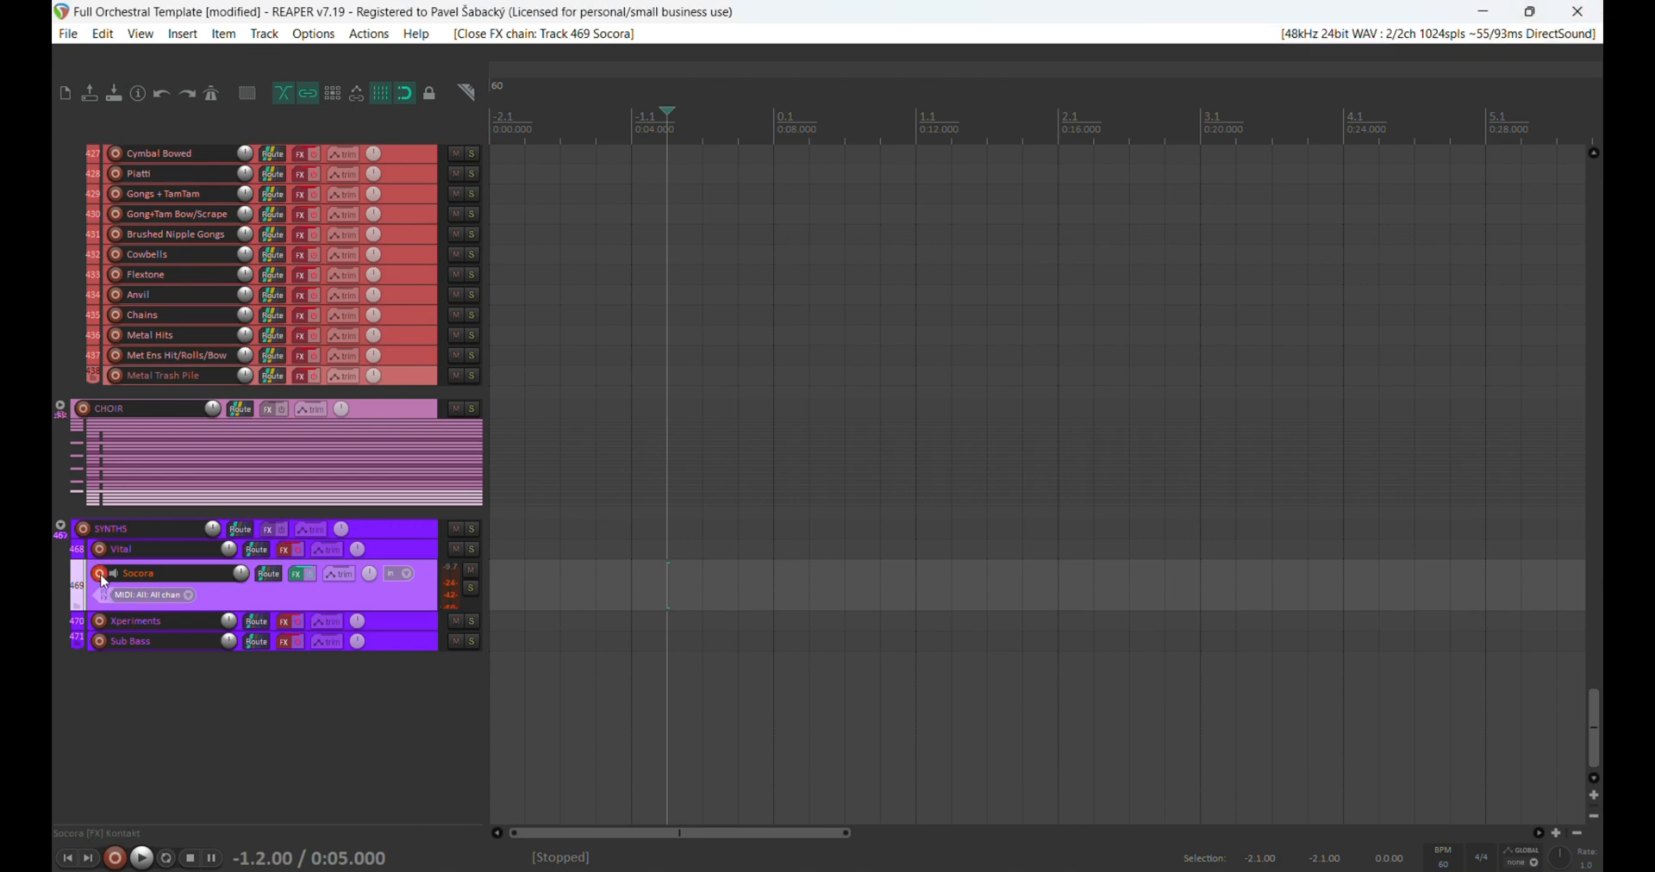
{"action": "left_click", "coordinate": [101, 575]}
{"action": "left_click", "coordinate": [298, 571]}
{"action": "left_click", "coordinate": [60, 526]}
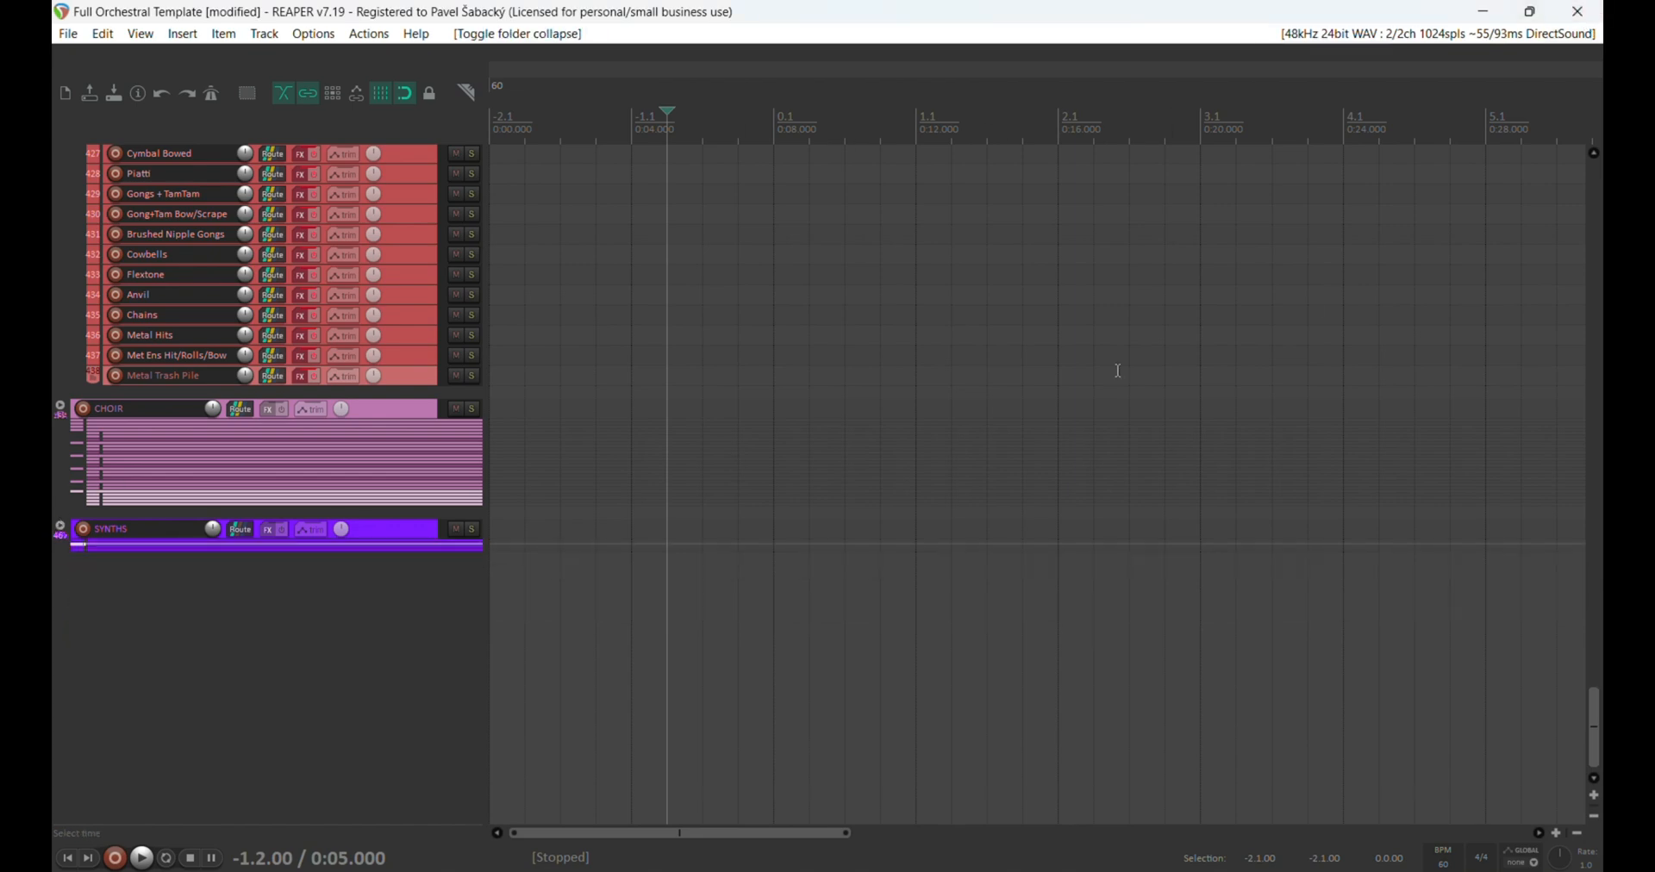
Step: Collapse the PERC and DRUMS folder and the TUNED PERC folder
{"action": "left_click_drag", "start_coordinate": [1595, 719], "coordinate": [1598, 644]}
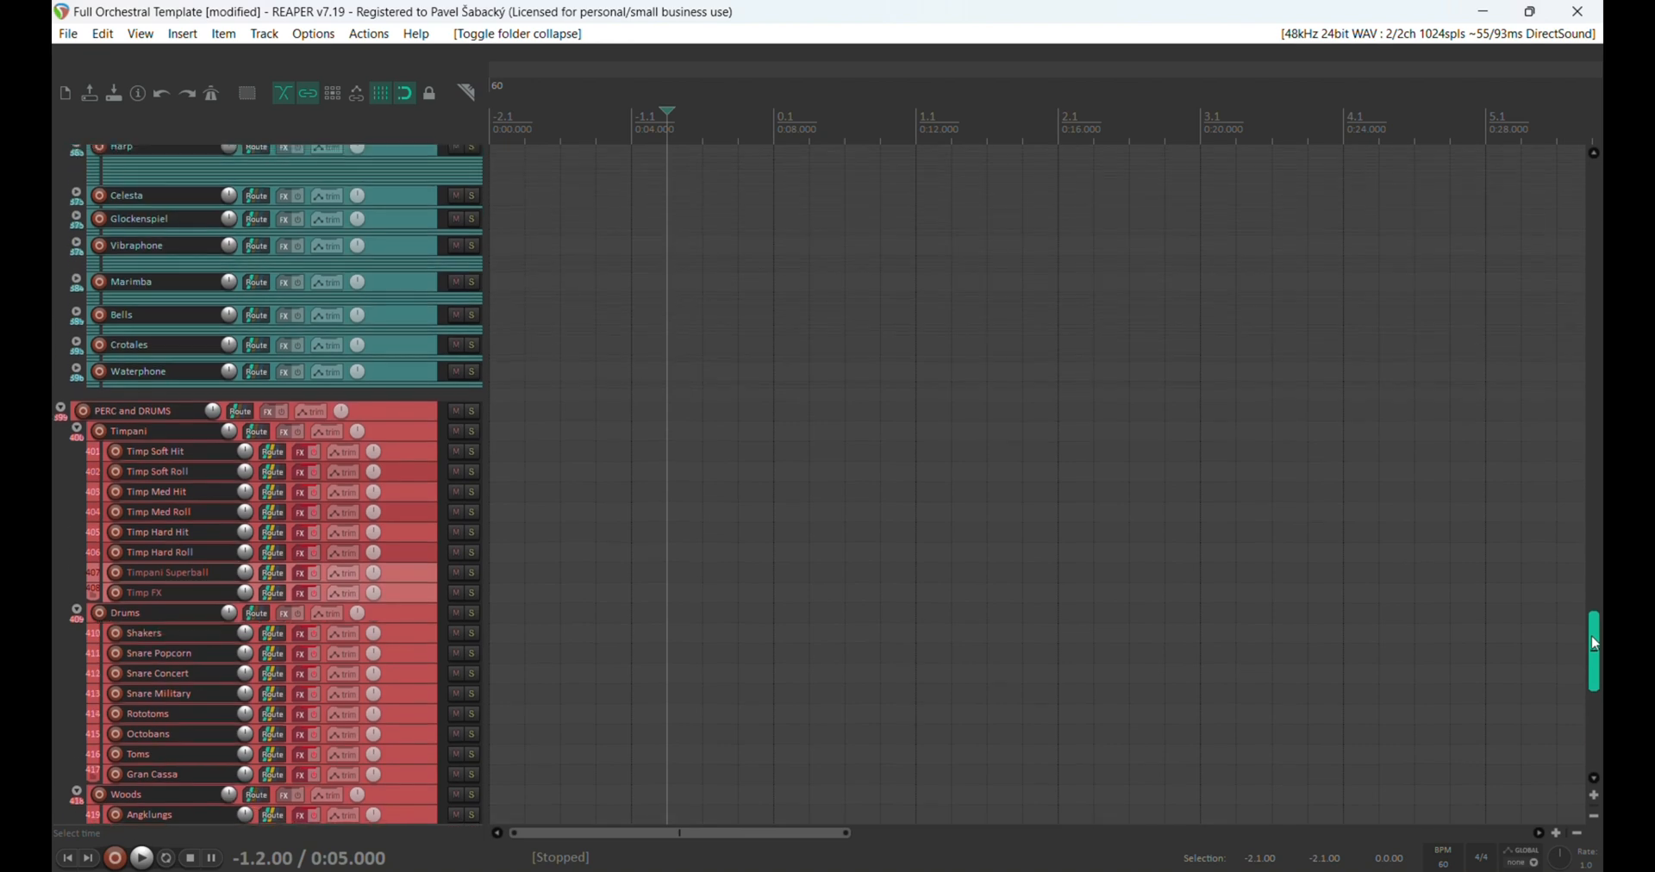
{"action": "left_click", "coordinate": [61, 411]}
{"action": "scroll", "coordinate": [54, 288], "scroll_direction": "up", "scroll_amount": 3}
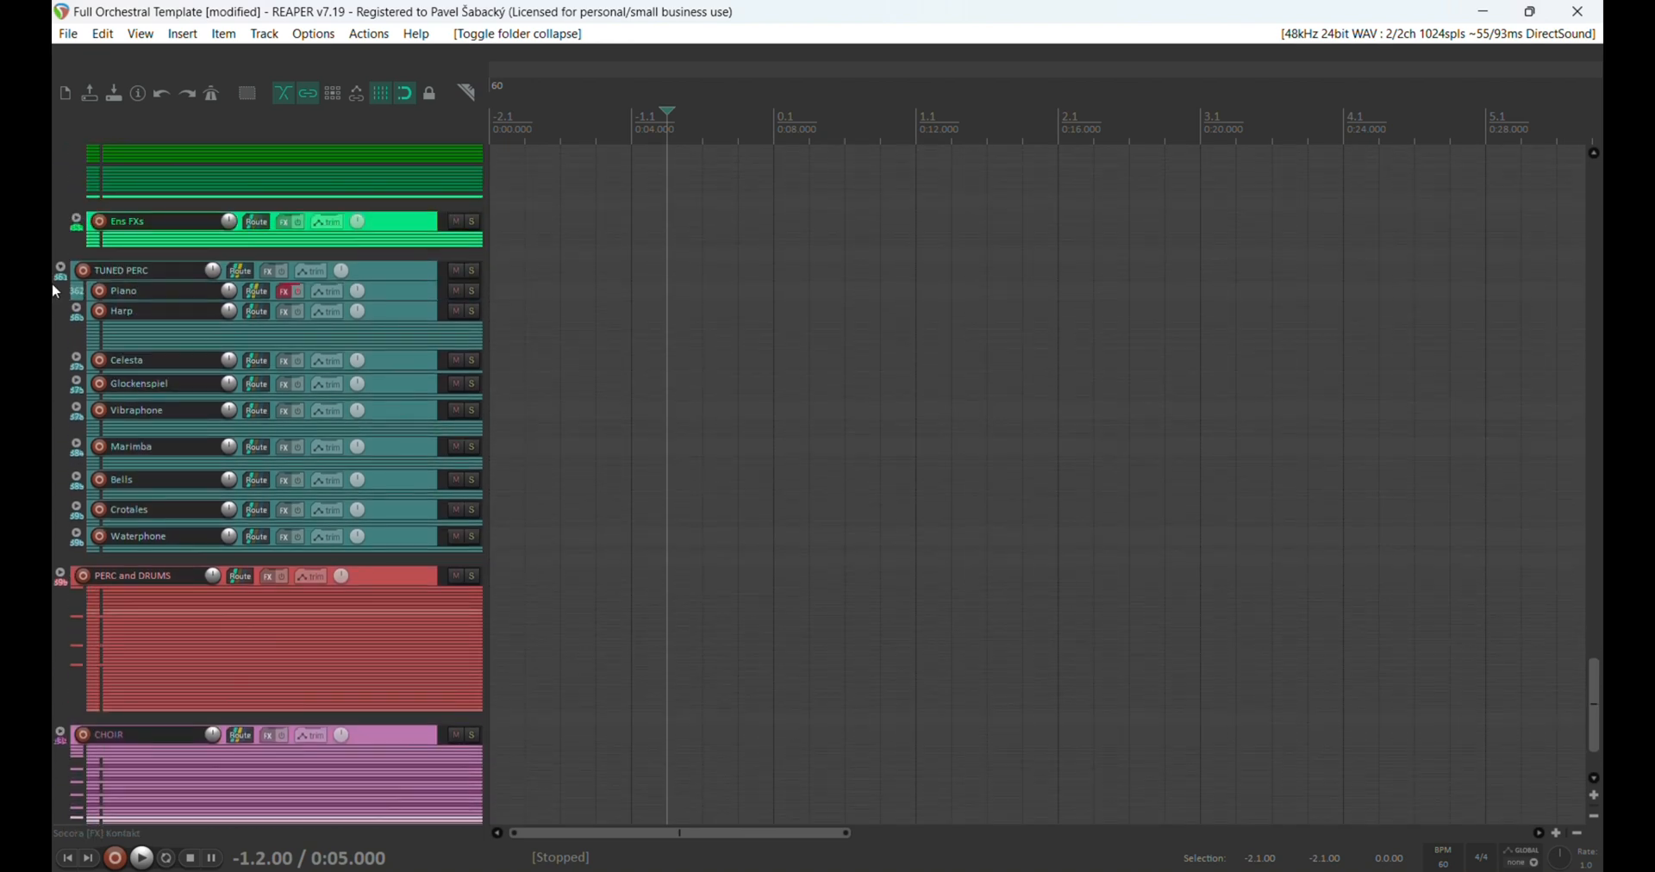
{"action": "scroll", "coordinate": [53, 289], "scroll_direction": "up", "scroll_amount": 2}
{"action": "left_click", "coordinate": [60, 334]}
Step: Collapse the Violins 2 subfolder and the whole STRINGS folder
{"action": "scroll", "coordinate": [55, 358], "scroll_direction": "up", "scroll_amount": 5}
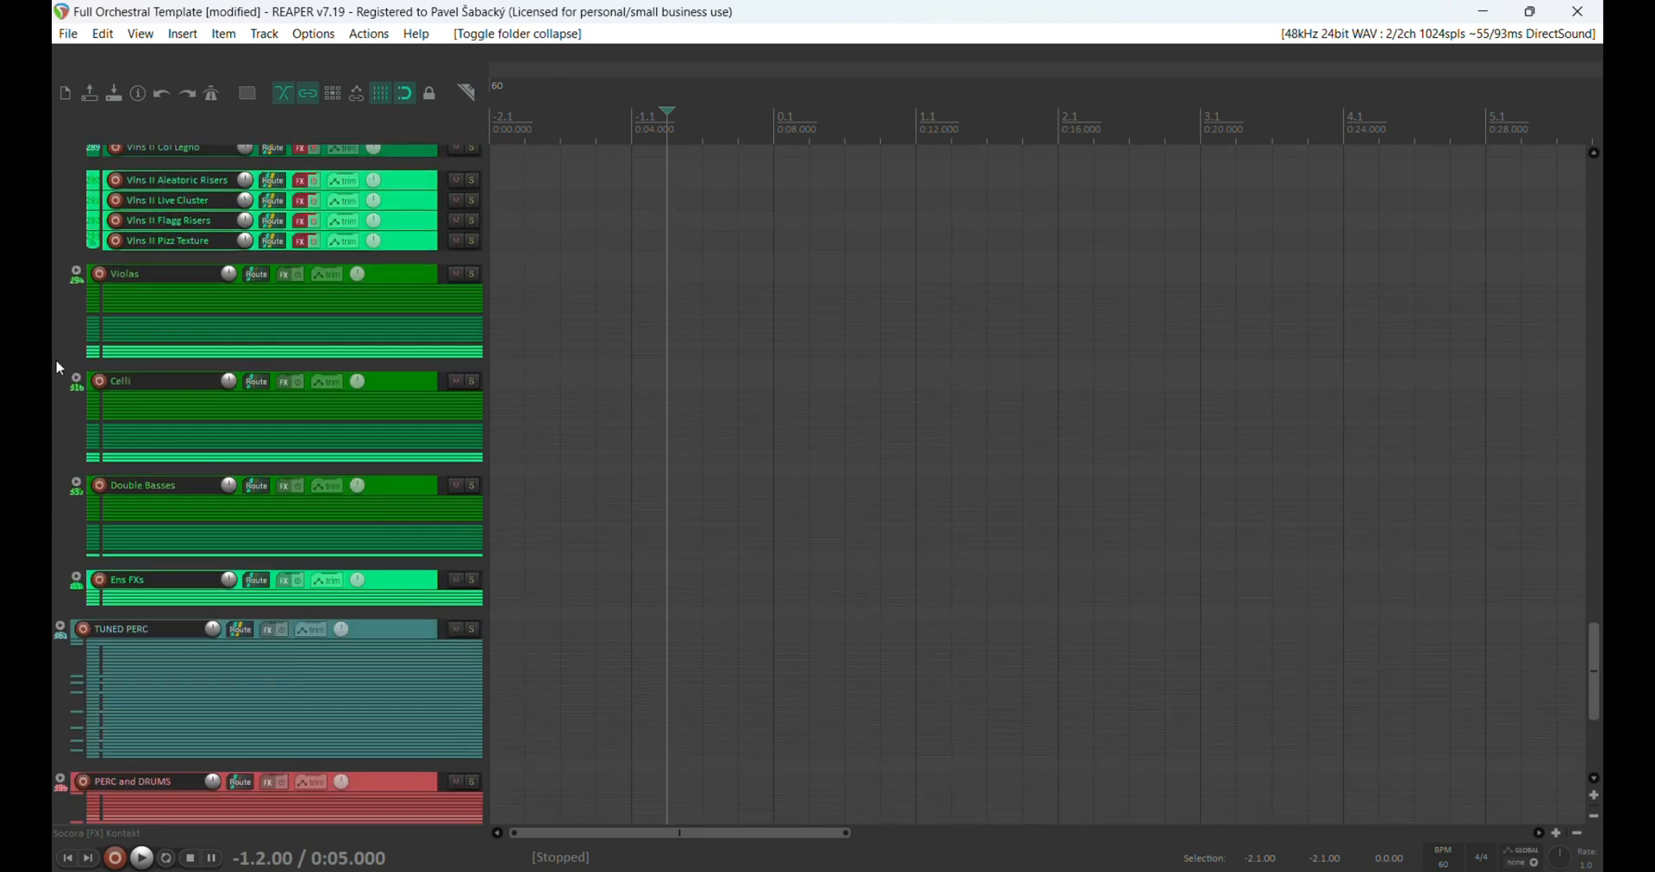
{"action": "scroll", "coordinate": [55, 358], "scroll_direction": "up", "scroll_amount": 6}
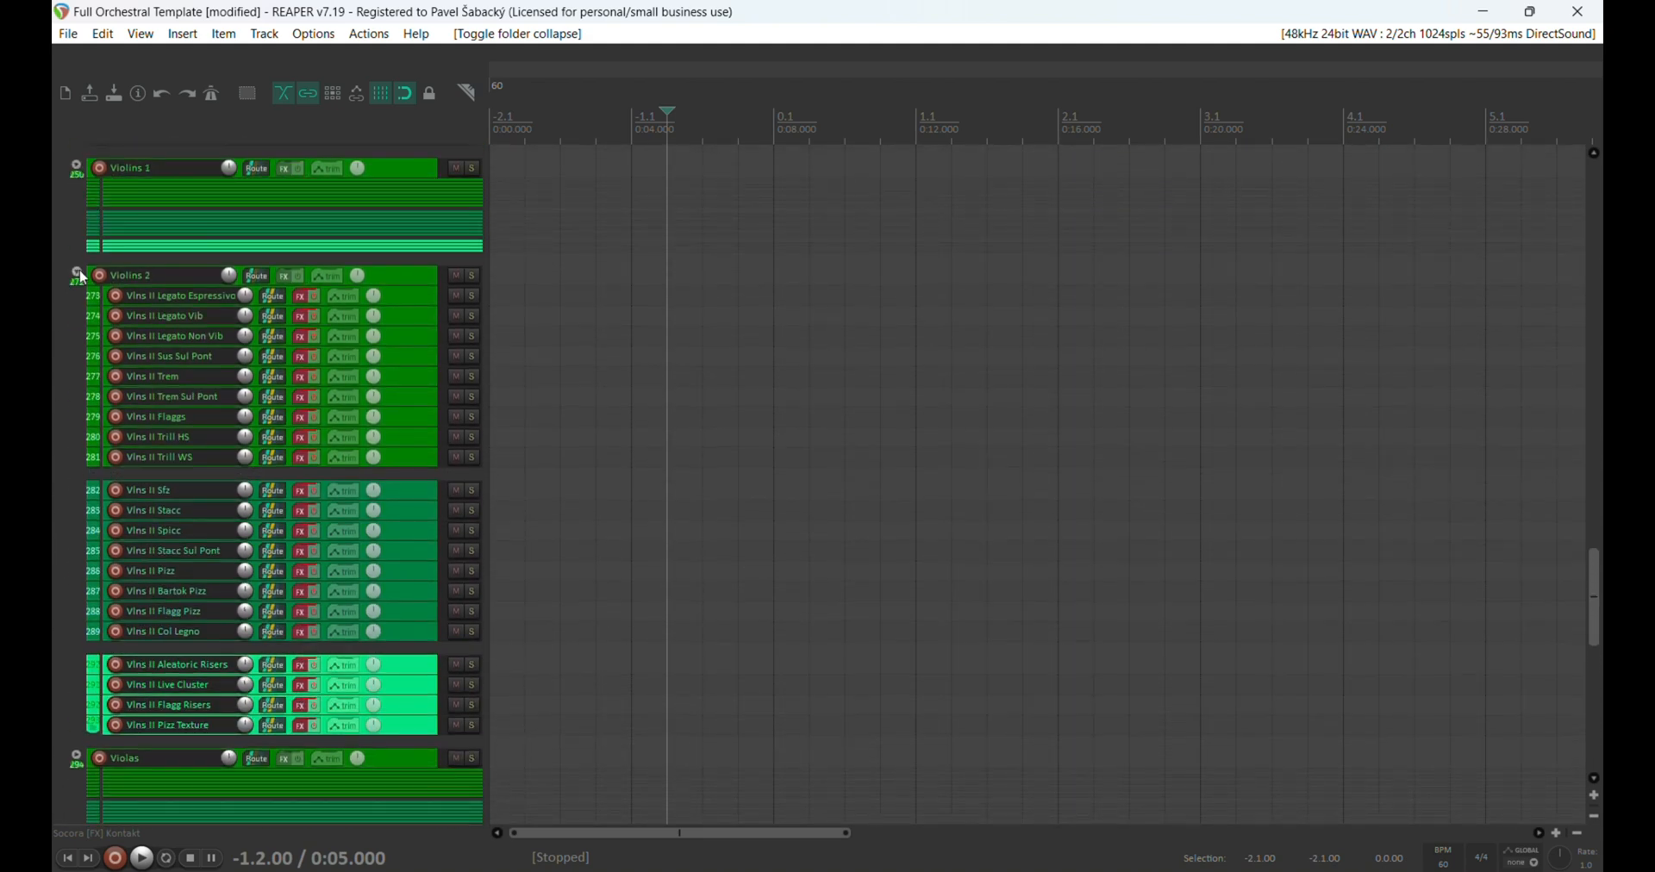
{"action": "left_click", "coordinate": [80, 273]}
{"action": "scroll", "coordinate": [52, 309], "scroll_direction": "up", "scroll_amount": 4}
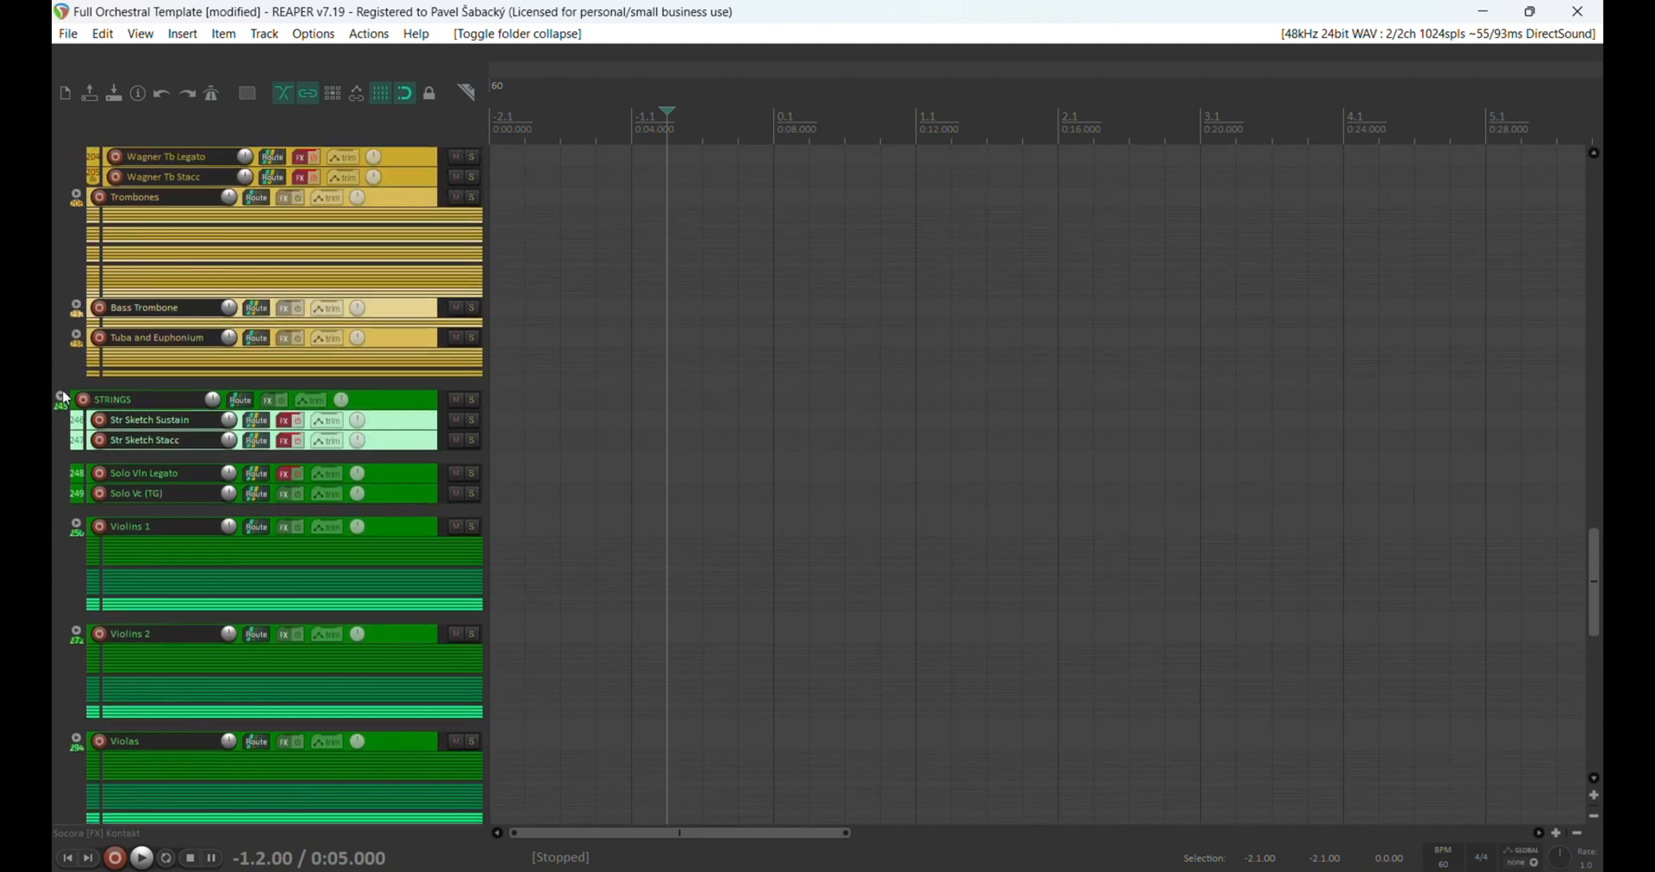
{"action": "left_click", "coordinate": [64, 398]}
Step: Collapse the Horns subfolder and the whole BRASS folder
{"action": "scroll", "coordinate": [53, 332], "scroll_direction": "up", "scroll_amount": 5}
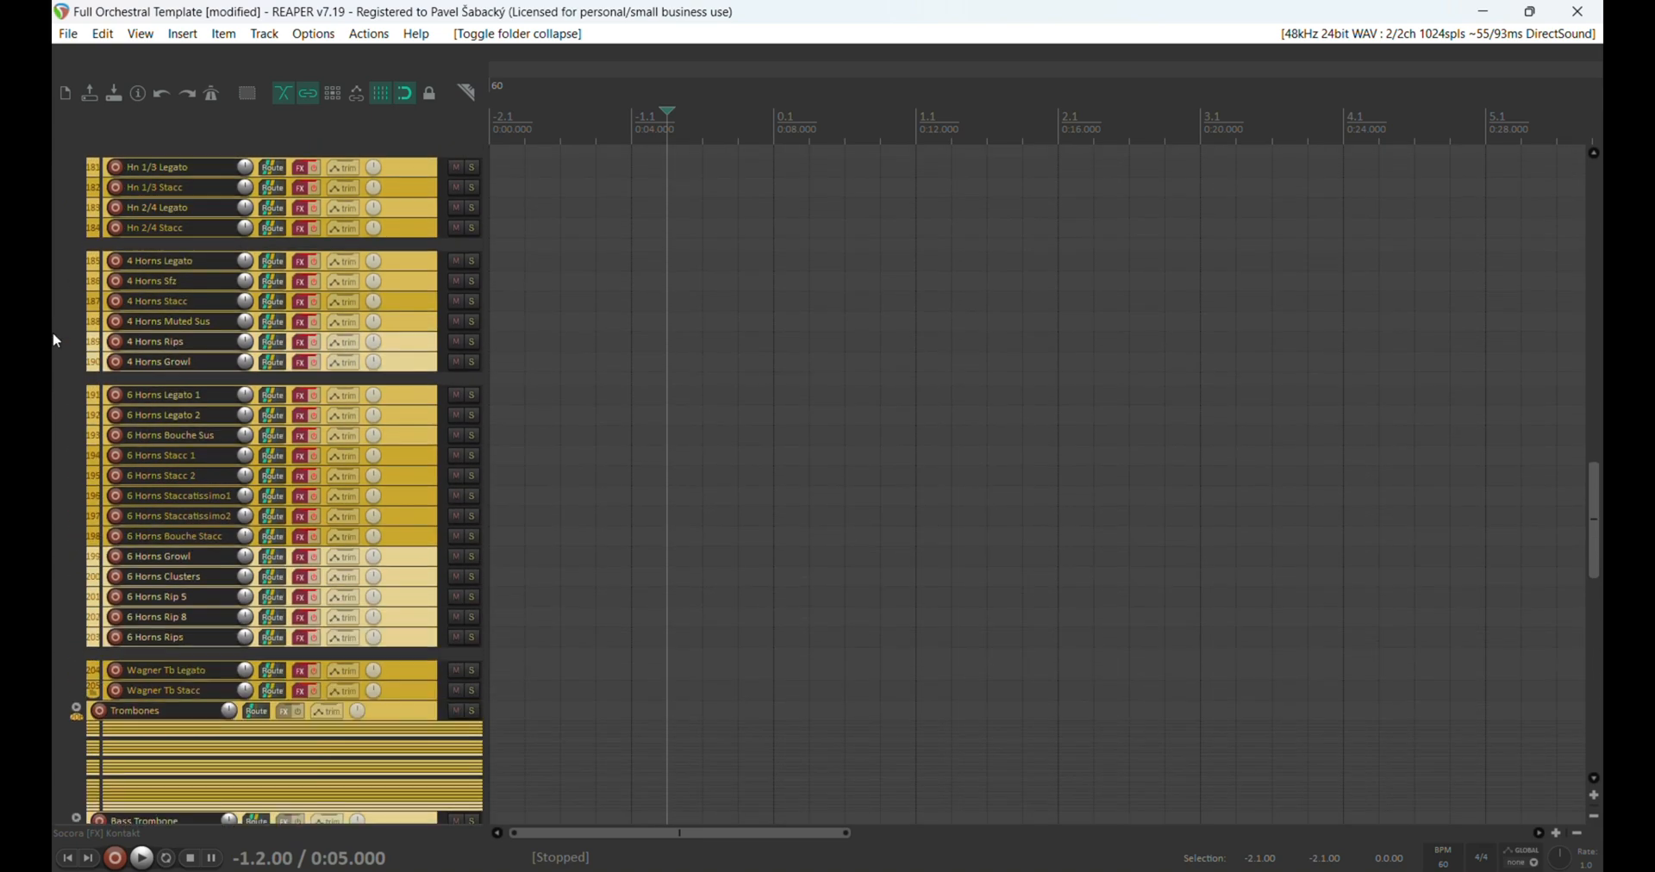
{"action": "scroll", "coordinate": [54, 333], "scroll_direction": "up", "scroll_amount": 6}
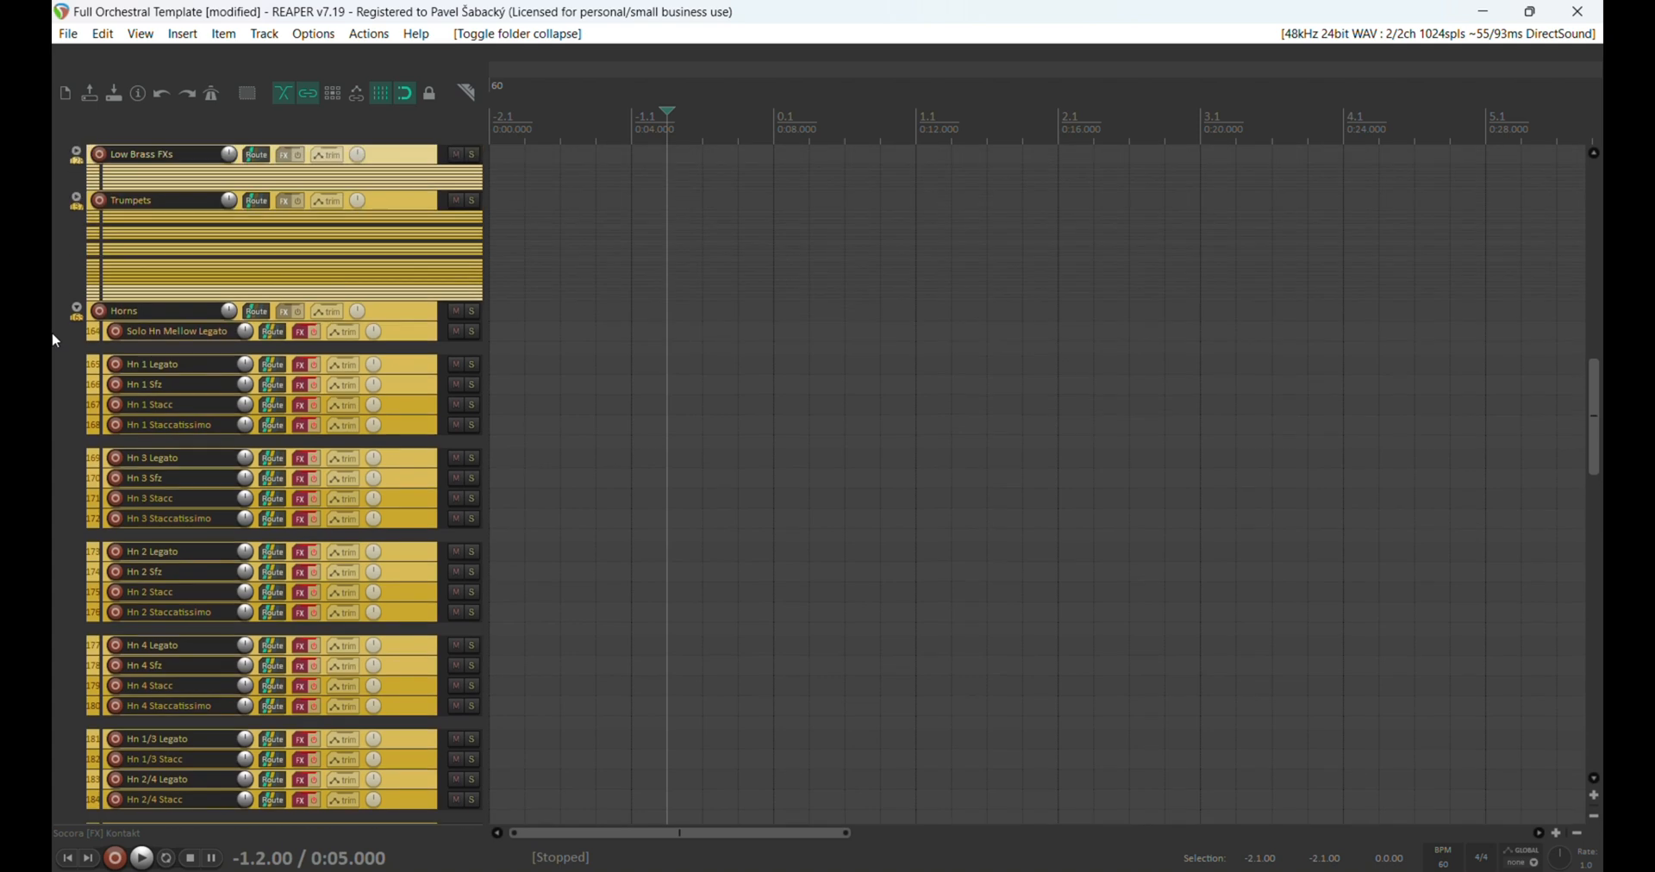
{"action": "left_click", "coordinate": [76, 312]}
{"action": "scroll", "coordinate": [54, 327], "scroll_direction": "up", "scroll_amount": 3}
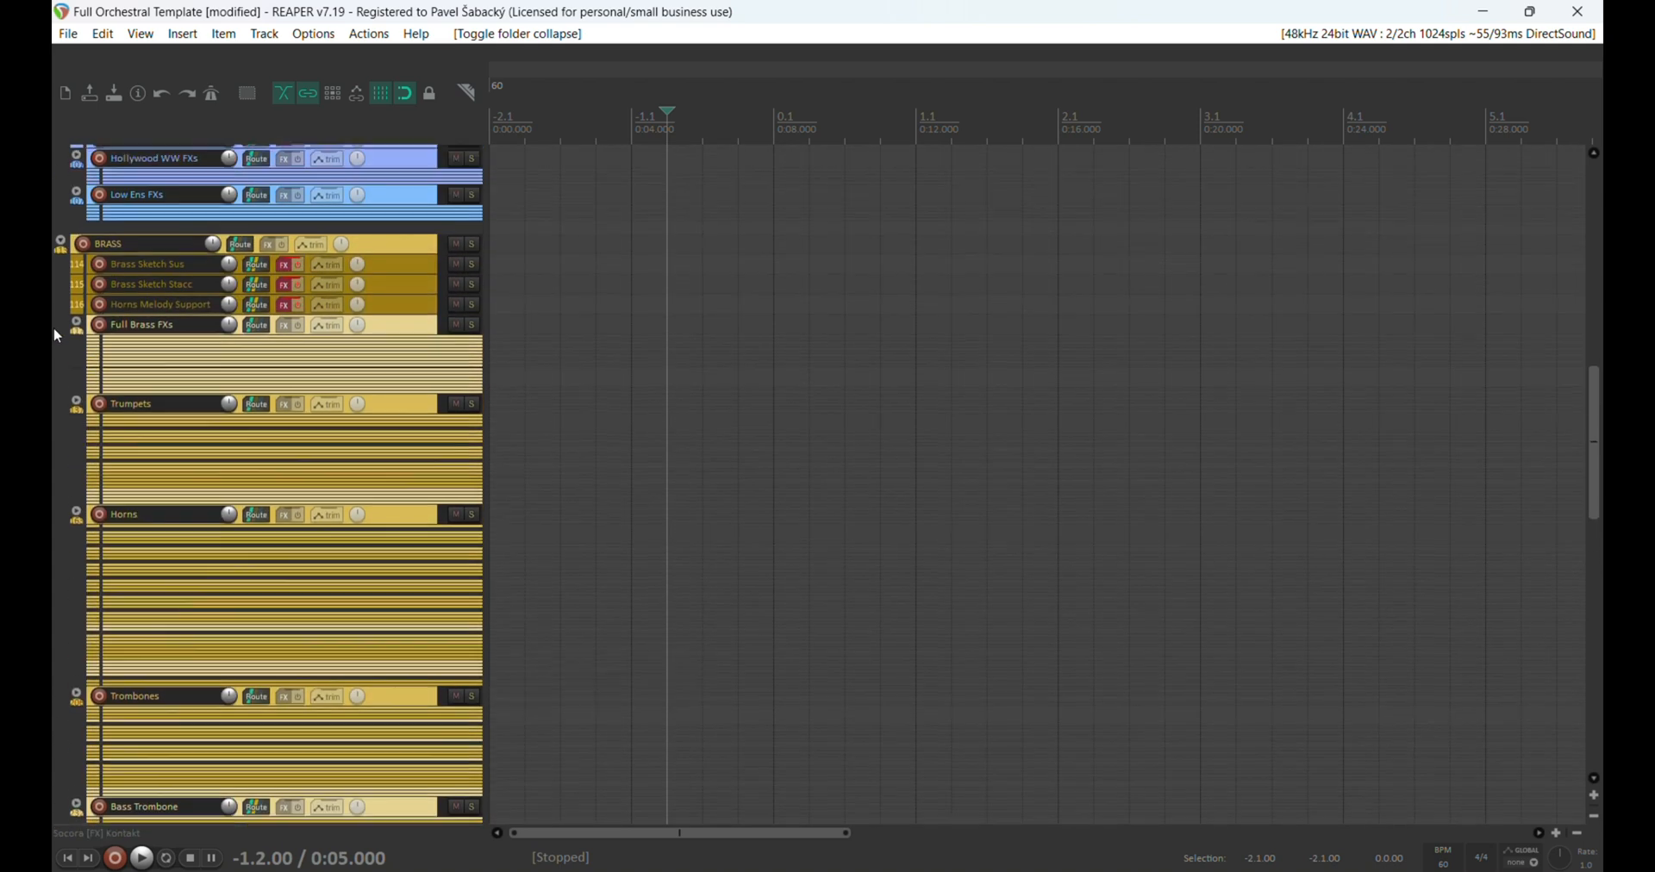
{"action": "scroll", "coordinate": [52, 322], "scroll_direction": "up", "scroll_amount": 2}
{"action": "left_click", "coordinate": [60, 301]}
Step: Collapse the WOODWINDS folder and the REVERBS folder
{"action": "scroll", "coordinate": [59, 369], "scroll_direction": "up", "scroll_amount": 4}
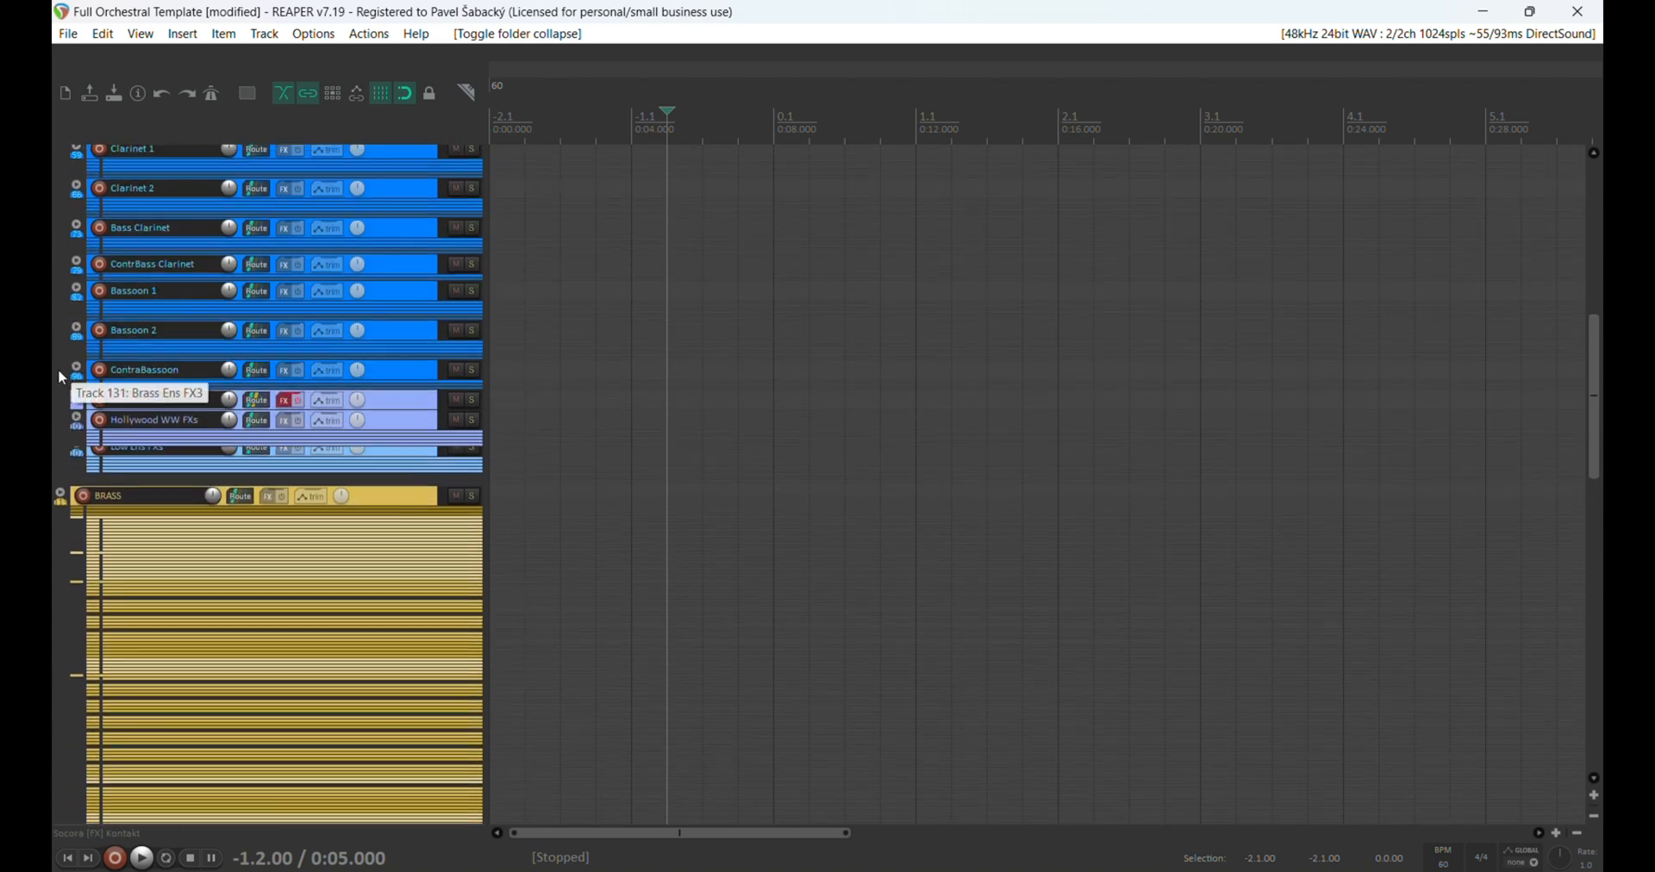
{"action": "scroll", "coordinate": [58, 369], "scroll_direction": "up", "scroll_amount": 8}
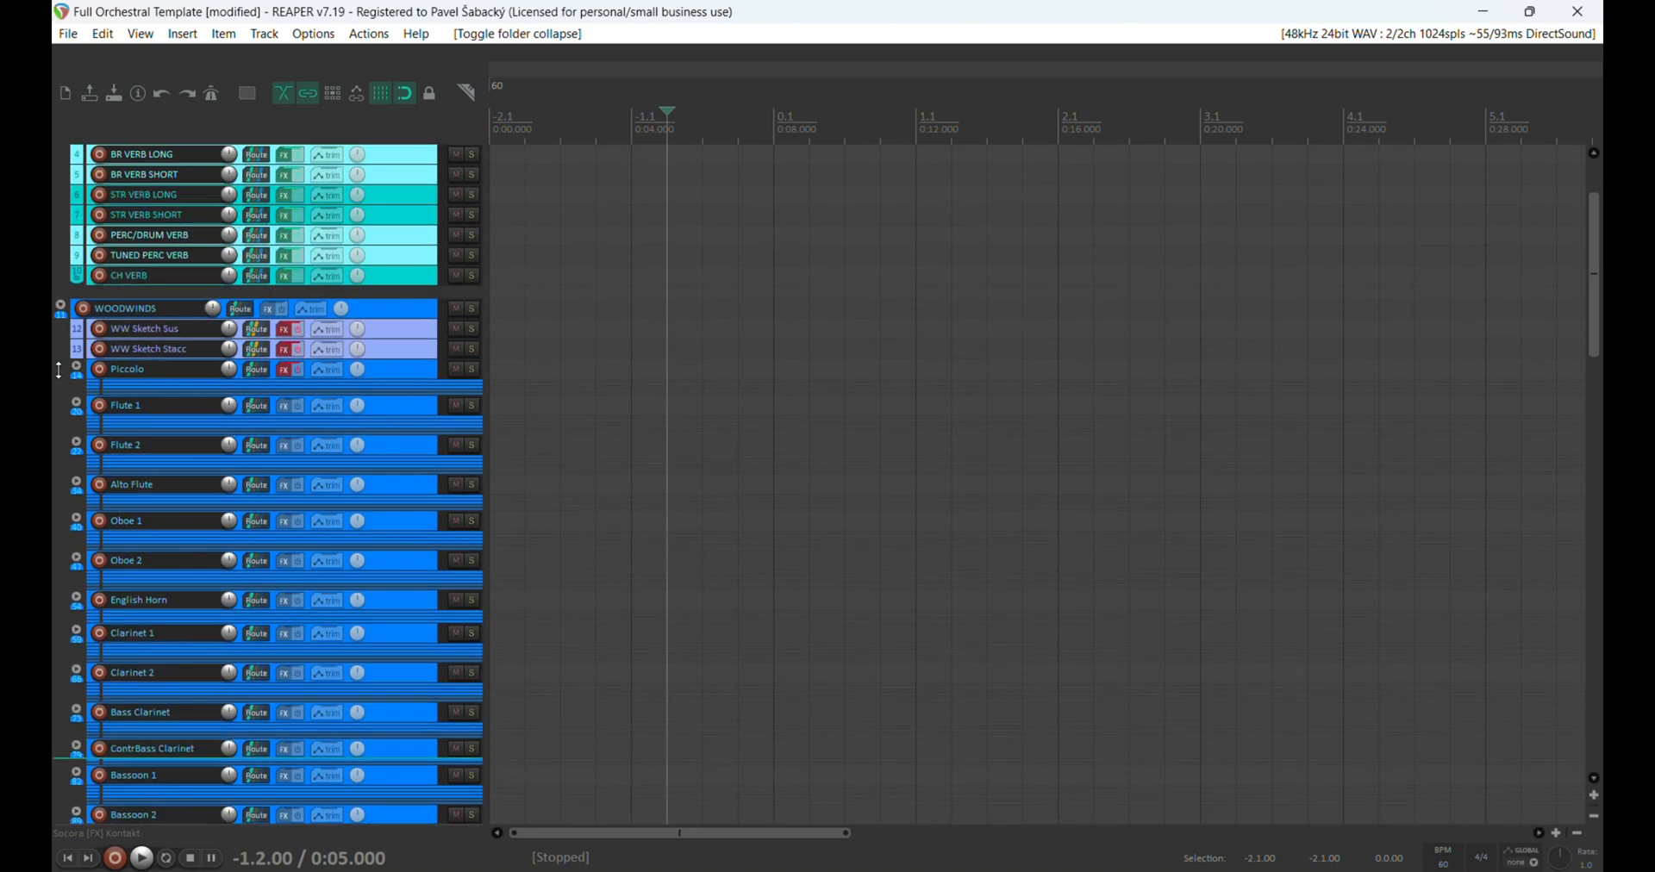
{"action": "left_click", "coordinate": [60, 307]}
{"action": "scroll", "coordinate": [58, 302], "scroll_direction": "up", "scroll_amount": 3}
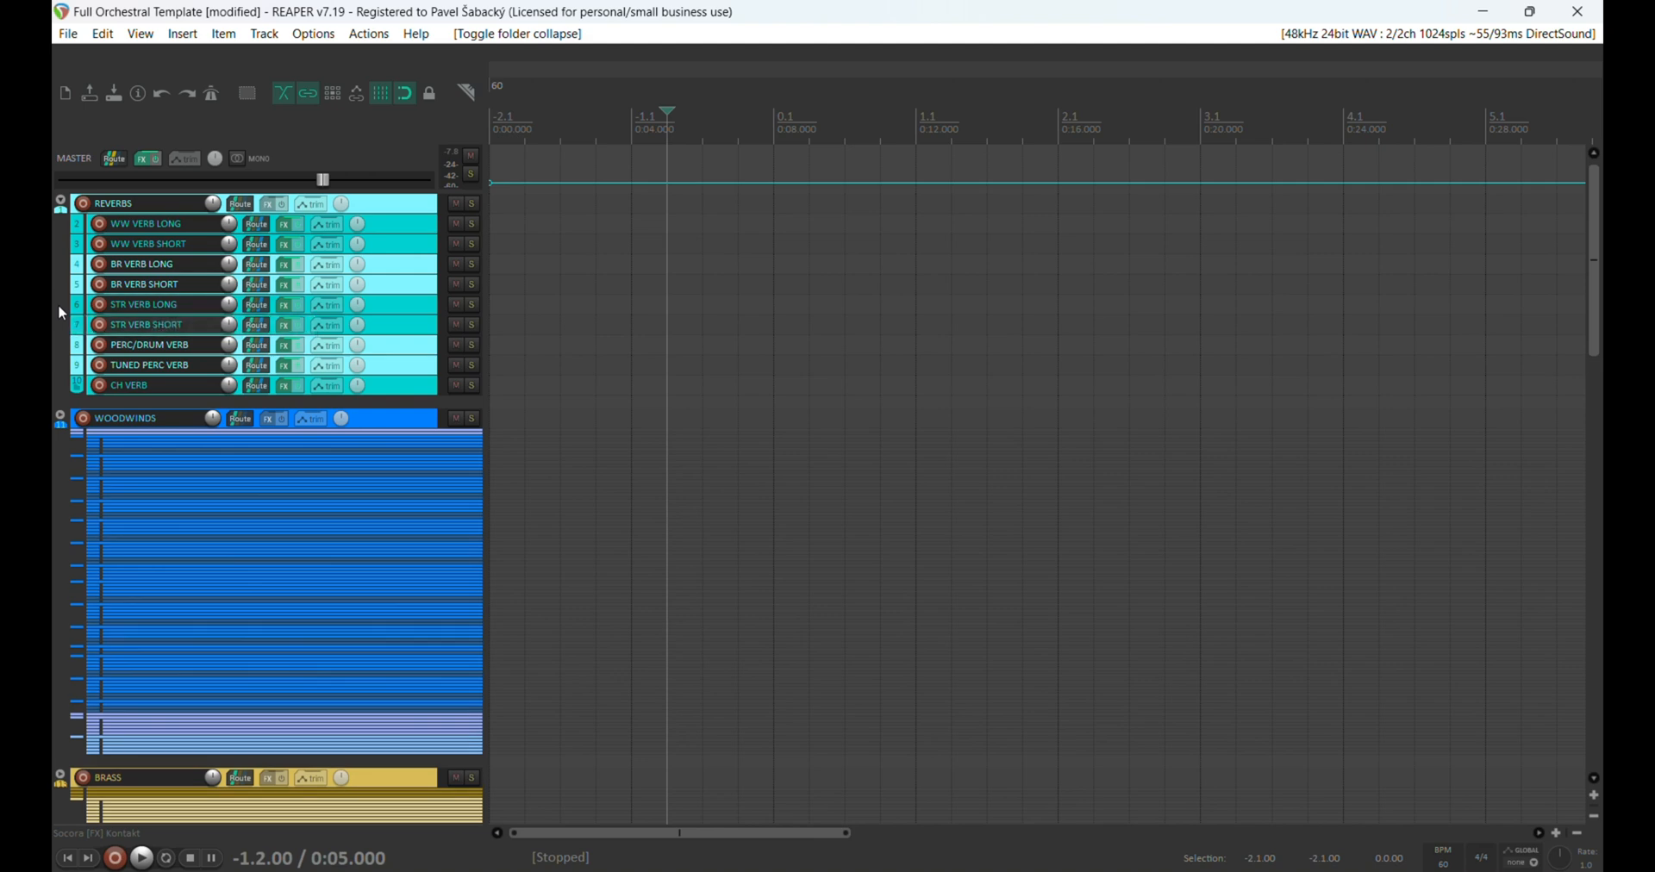
{"action": "left_click", "coordinate": [59, 204]}
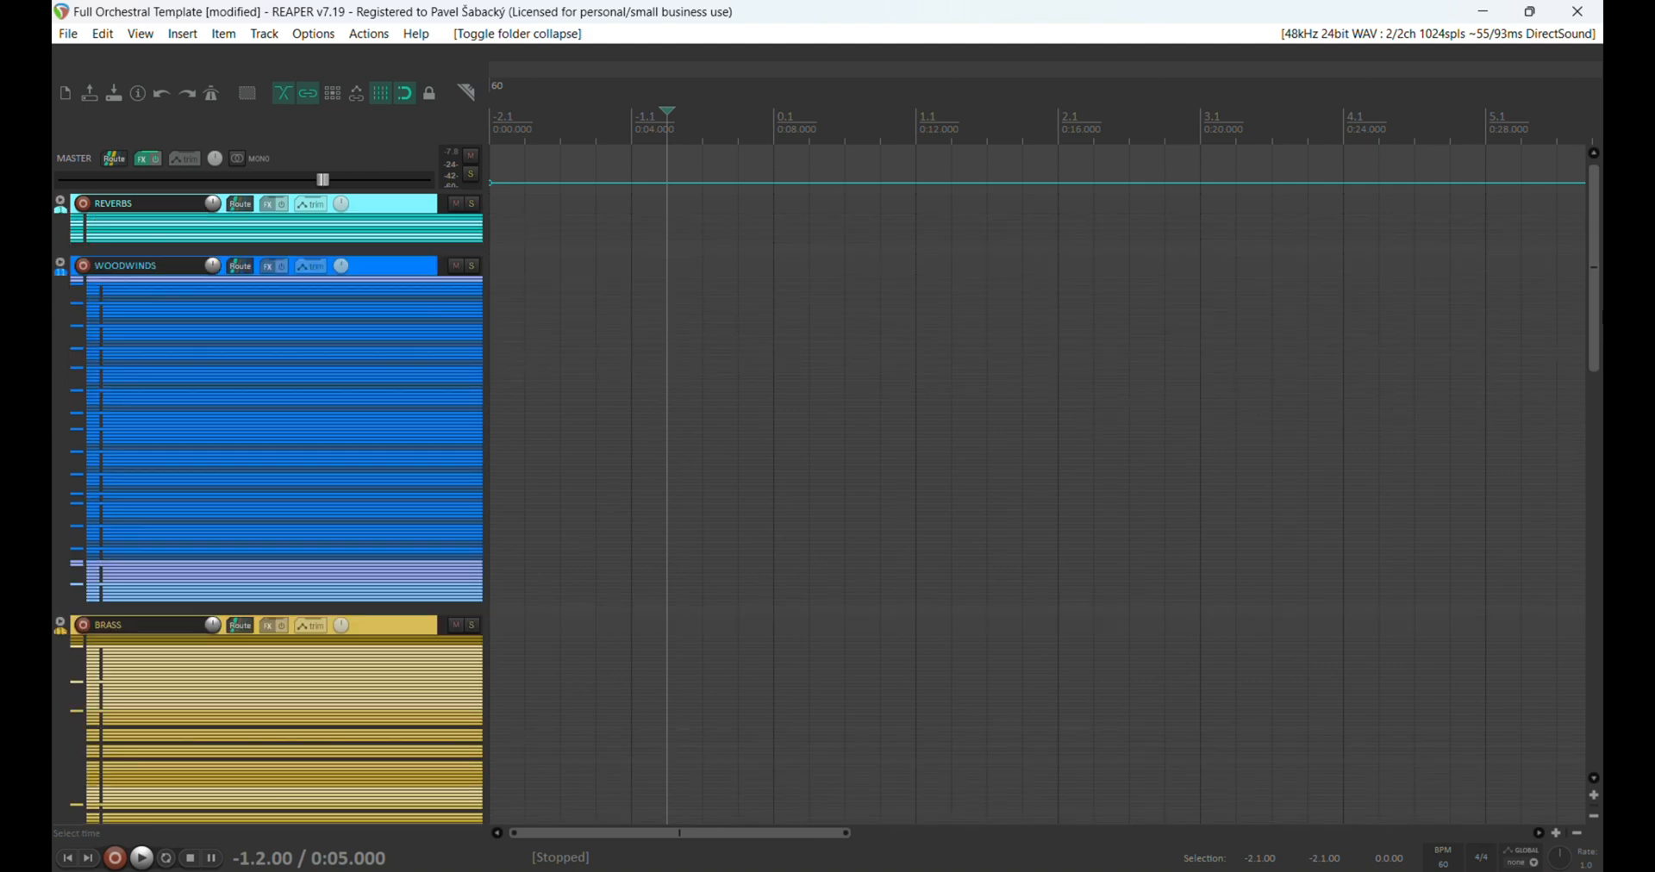
{"action": "left_click_drag", "start_coordinate": [1595, 309], "coordinate": [1600, 539]}
{"action": "scroll", "coordinate": [53, 170], "scroll_direction": "up", "scroll_amount": 5}
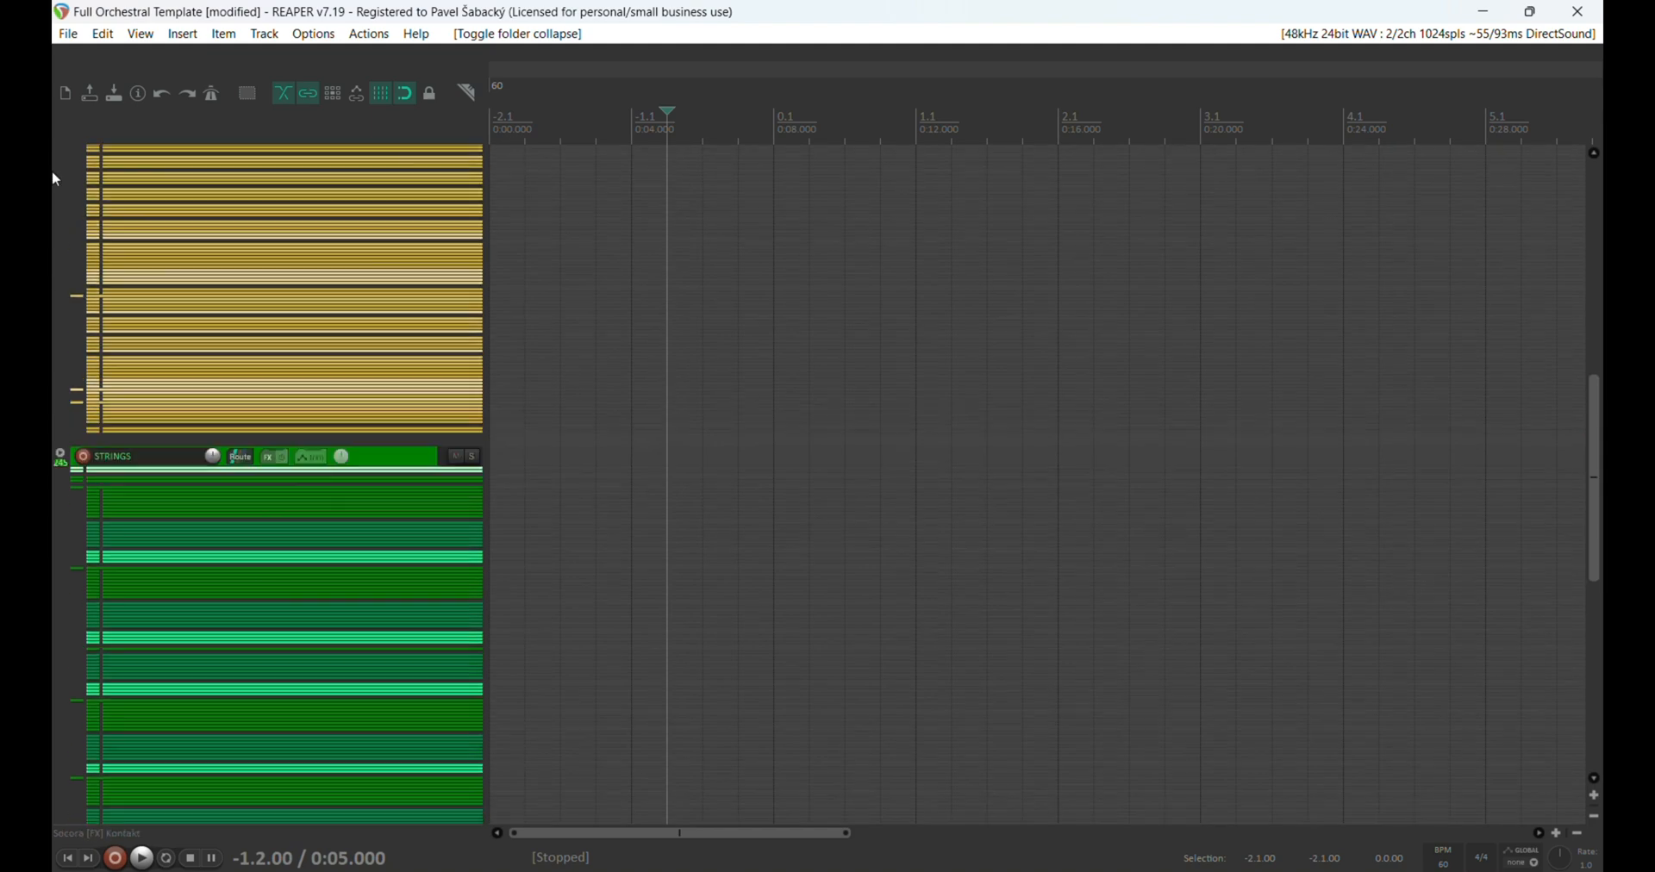
{"action": "left_click_drag", "start_coordinate": [1596, 318], "coordinate": [1601, 232]}
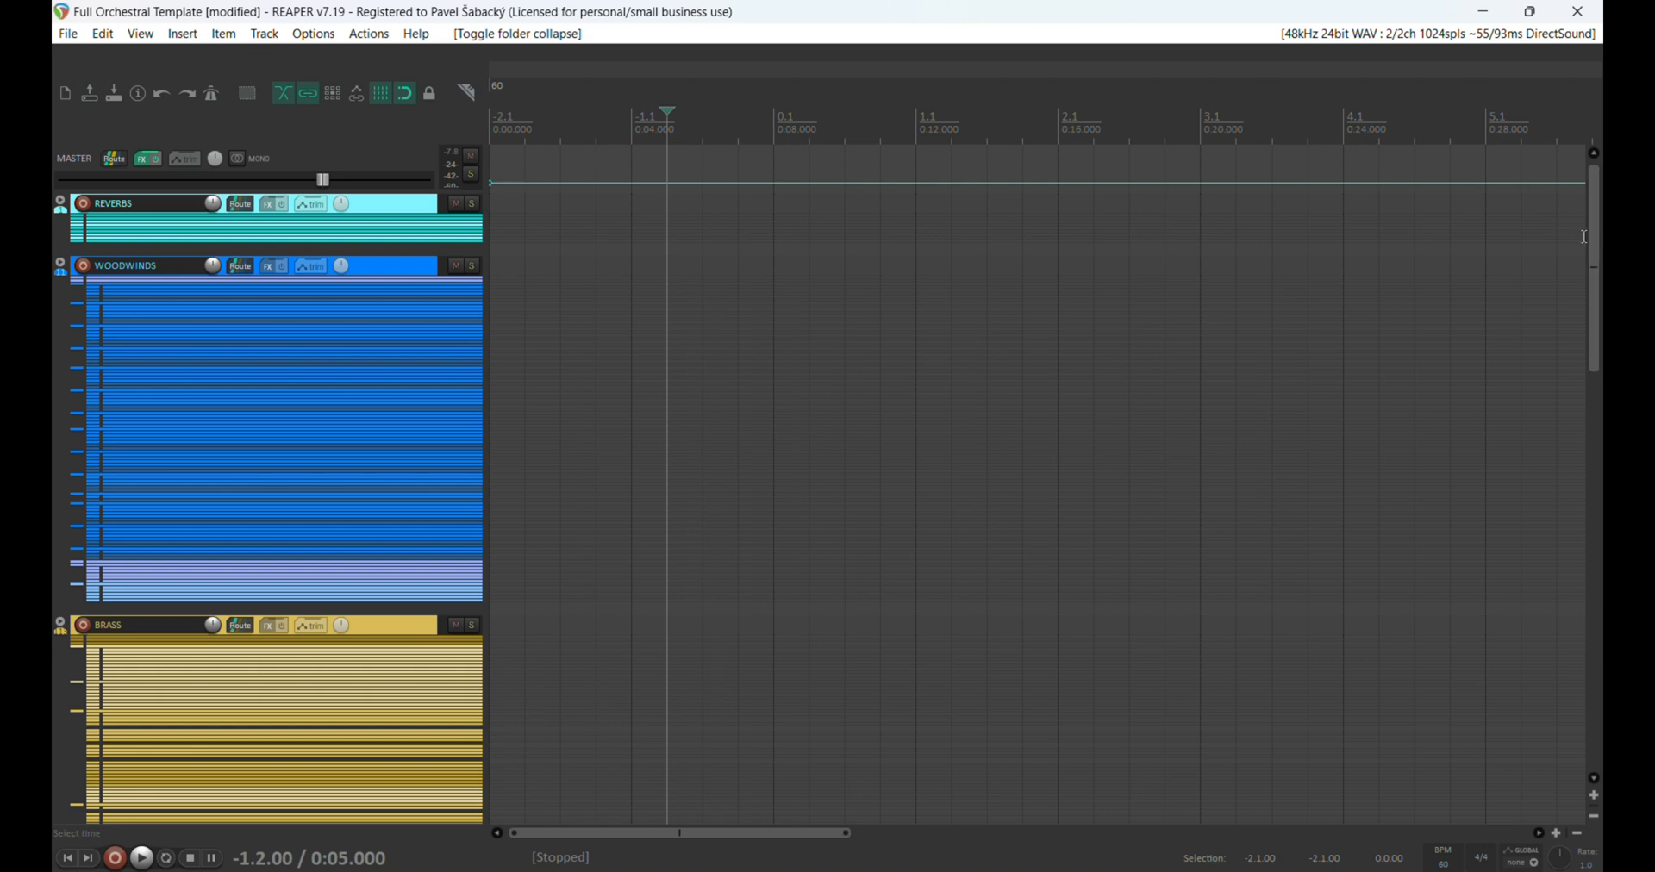
{"action": "mouse_move", "coordinate": [1599, 256]}
{"action": "left_mouse_down"}
{"action": "mouse_move", "coordinate": [1600, 652]}
{"action": "mouse_move", "coordinate": [1594, 267]}
{"action": "left_mouse_up"}
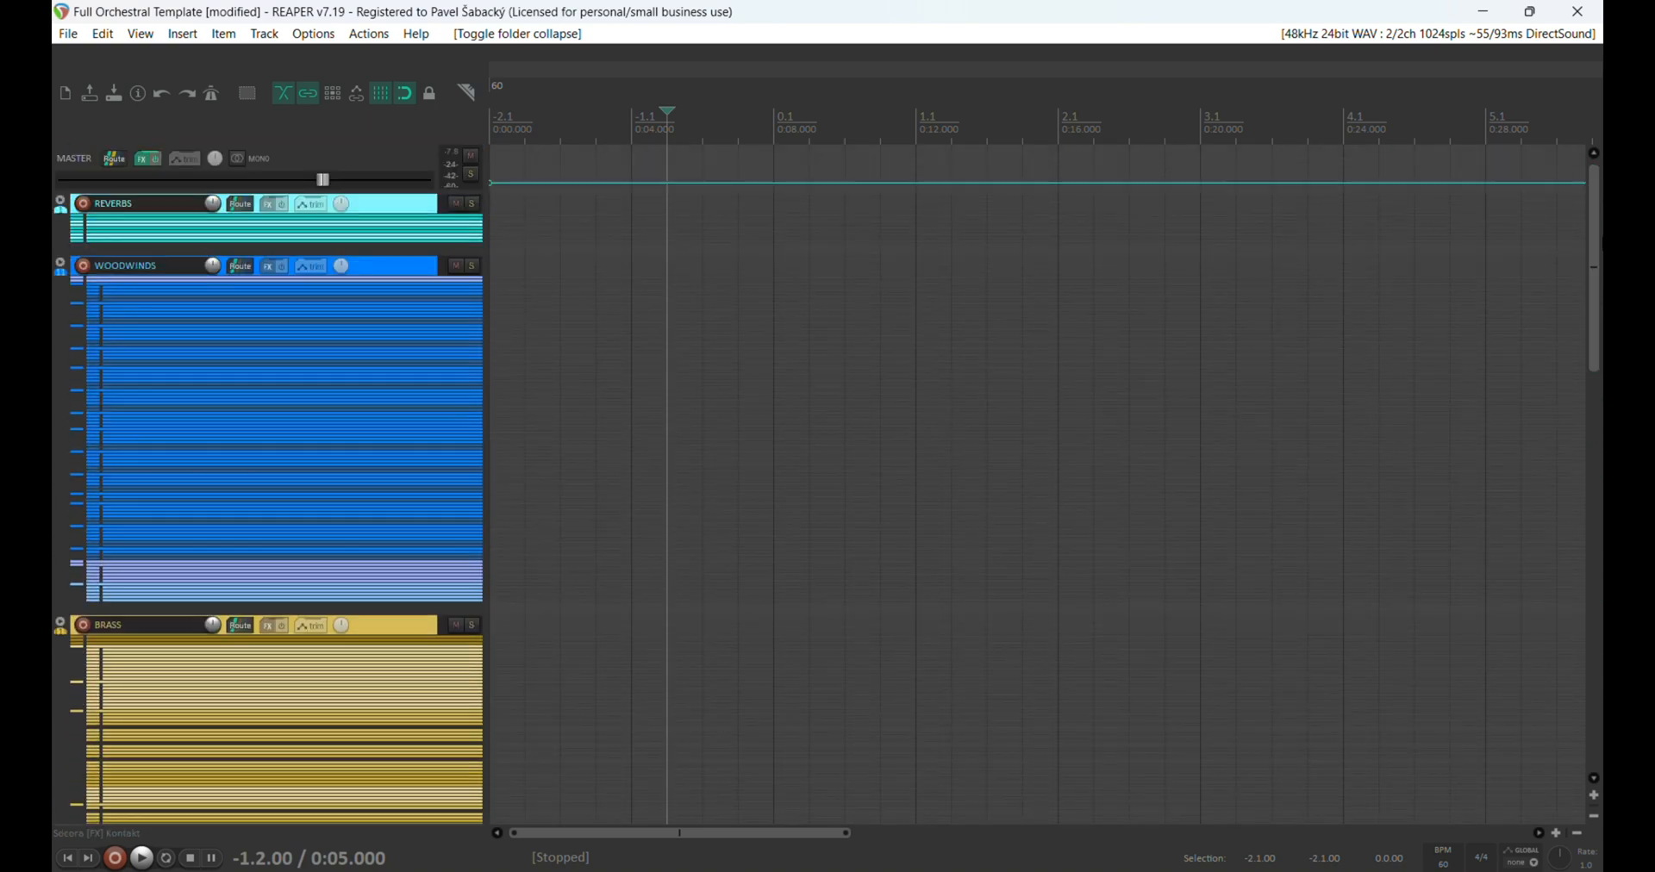